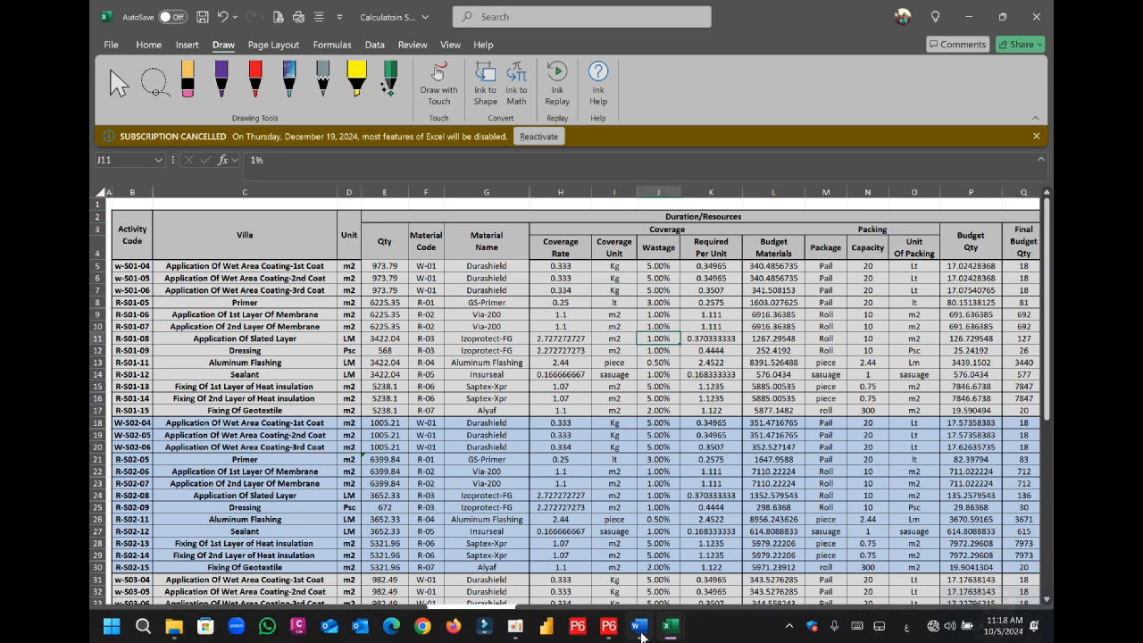
- Switch to the blank Word document and handwrite the starred items "WBS", "Tasks" and "Resource" along the page's upper edge
left_click(638, 625)
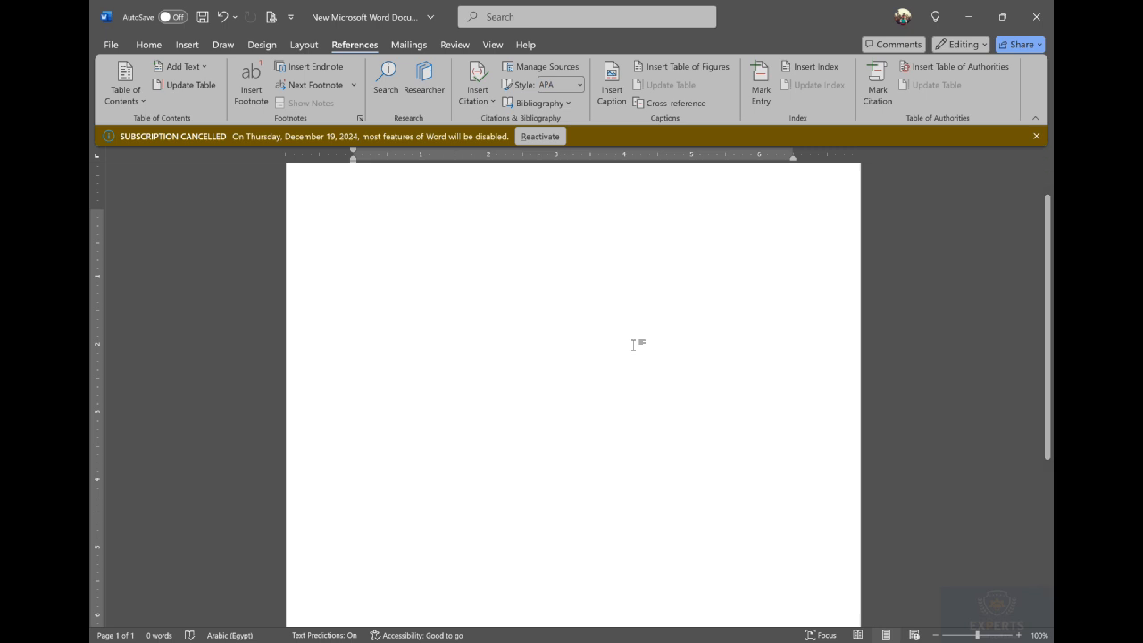
mouse_move(316, 180)
left_mouse_down()
mouse_move(309, 197)
mouse_move(323, 186)
left_mouse_up()
mouse_move(325, 181)
left_mouse_down()
mouse_move(342, 177)
mouse_move(348, 190)
left_mouse_up()
mouse_move(376, 178)
left_mouse_down()
mouse_move(366, 189)
mouse_move(406, 194)
left_mouse_up()
mouse_move(402, 182)
left_mouse_down()
mouse_move(413, 193)
mouse_move(436, 171)
mouse_move(427, 189)
mouse_move(440, 190)
left_mouse_up()
left_click_drag(438, 177, 455, 188)
mouse_move(461, 175)
left_mouse_down()
mouse_move(464, 188)
mouse_move(473, 174)
left_mouse_up()
left_click_drag(493, 173, 502, 186)
left_click_drag(489, 182, 513, 186)
left_click_drag(507, 173, 538, 182)
left_click_drag(549, 174, 541, 183)
left_click_drag(557, 177, 574, 182)
left_click_drag(576, 179, 601, 184)
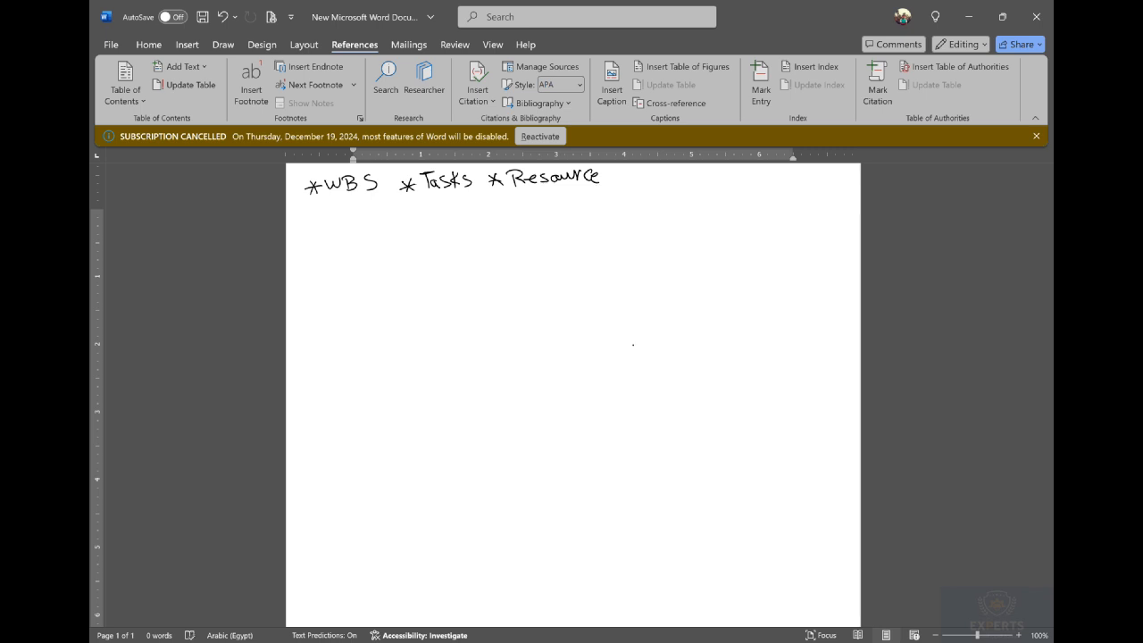
- Continue the handwritten list with the starred items "Resource Roles" and "Relationship" on the same line
left_click_drag(626, 172, 636, 184)
mouse_move(622, 184)
left_mouse_down()
mouse_move(639, 174)
mouse_move(689, 182)
left_mouse_up()
left_click_drag(698, 171, 696, 182)
left_click_drag(699, 178, 706, 181)
mouse_move(715, 168)
left_mouse_down()
mouse_move(723, 181)
mouse_move(786, 181)
left_mouse_up()
left_click_drag(783, 170, 855, 181)
left_click_drag(820, 166, 854, 169)
- Handwrite the starred items "durations" and "Resou-Assignment" on a second line of the list
left_click_drag(311, 214, 320, 223)
left_click_drag(309, 222, 334, 220)
left_click_drag(335, 212, 345, 217)
left_click_drag(346, 210, 369, 213)
left_click_drag(361, 209, 368, 207)
left_click_drag(375, 208, 403, 218)
left_click_drag(427, 206, 425, 216)
left_click_drag(421, 209, 441, 215)
mouse_move(443, 201)
left_mouse_down()
mouse_move(459, 213)
mouse_move(497, 205)
left_mouse_up()
left_click_drag(503, 202, 503, 209)
left_click_drag(513, 203, 580, 195)
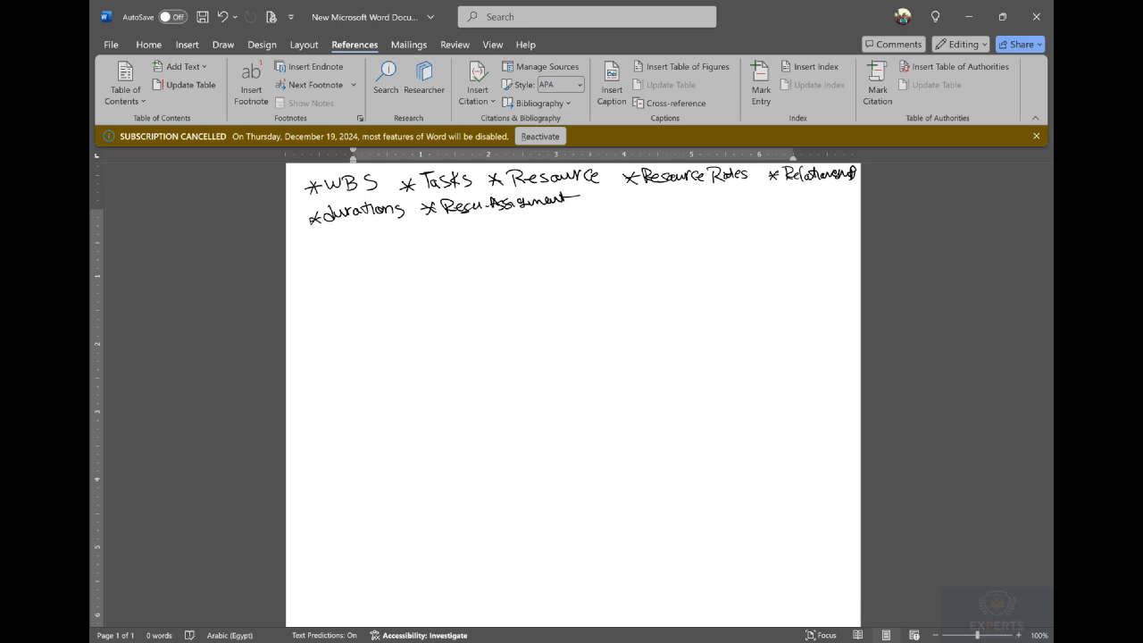
- Write the circled number 1 heading "Manual" below the list and draw a dividing line across the page between them
mouse_move(304, 274)
left_mouse_down()
mouse_move(308, 290)
mouse_move(295, 284)
mouse_move(315, 260)
mouse_move(330, 282)
mouse_move(369, 280)
mouse_move(396, 253)
left_mouse_up()
left_click_drag(287, 246, 856, 212)
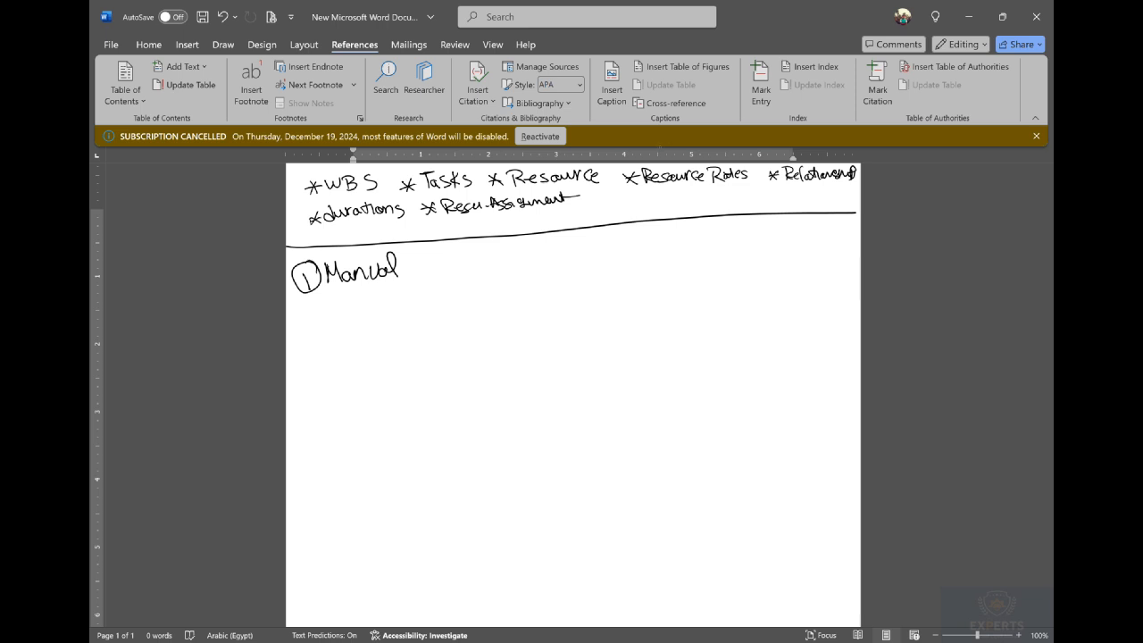
- Underline the words "Relationship", "durations" and "Assignment" in the handwritten list
left_click_drag(803, 186, 833, 186)
left_click_drag(345, 225, 370, 225)
mouse_move(478, 226)
left_mouse_down()
mouse_move(502, 224)
mouse_move(489, 223)
left_mouse_up()
- Handwrite the circled, numbered headings 2 "Excel", 3 "NotePad" and 4 "Primavera" down the page below "Manual"
mouse_move(300, 416)
left_mouse_down()
mouse_move(309, 426)
mouse_move(313, 406)
mouse_move(314, 428)
mouse_move(338, 421)
left_mouse_up()
left_click_drag(323, 412, 352, 417)
left_click_drag(352, 402, 339, 423)
mouse_move(360, 407)
left_mouse_down()
mouse_move(355, 419)
mouse_move(393, 413)
left_mouse_up()
mouse_move(306, 508)
left_mouse_down()
mouse_move(299, 523)
mouse_move(322, 502)
left_mouse_up()
mouse_move(337, 498)
left_mouse_down()
mouse_move(340, 513)
mouse_move(351, 493)
mouse_move(361, 510)
mouse_move(389, 507)
mouse_move(395, 489)
mouse_move(420, 509)
left_mouse_up()
mouse_move(309, 589)
left_mouse_down()
mouse_move(316, 609)
mouse_move(318, 581)
mouse_move(342, 600)
left_mouse_up()
mouse_move(338, 577)
left_mouse_down()
mouse_move(348, 571)
mouse_move(343, 585)
left_mouse_up()
left_click_drag(350, 593, 404, 595)
left_click_drag(403, 586, 441, 590)
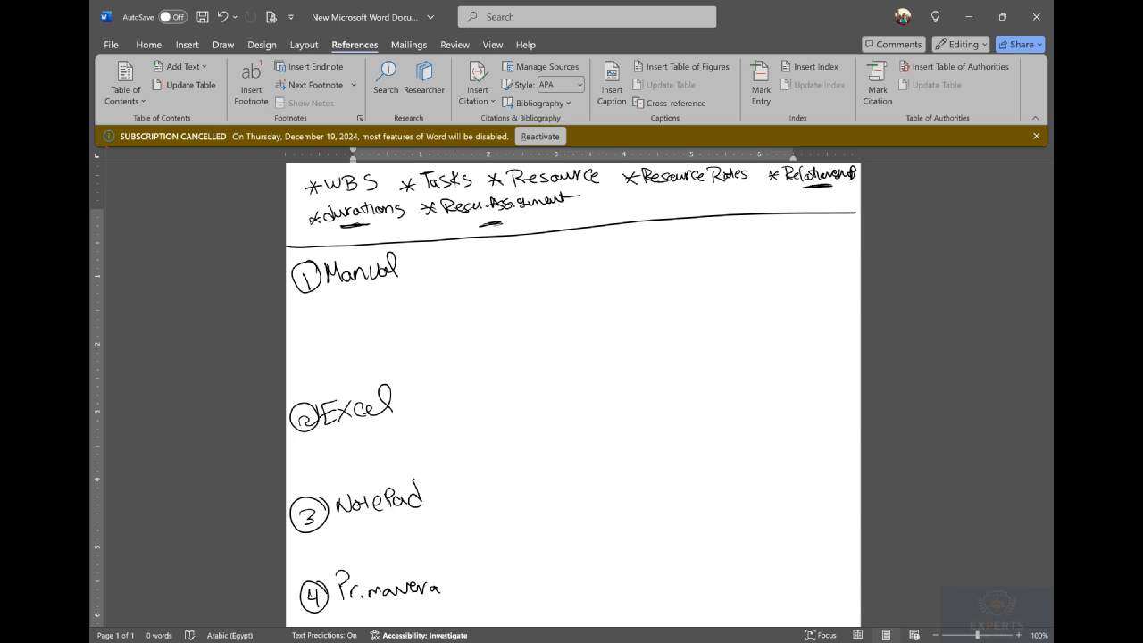
- Draw three wavy dividing lines across the page to separate the four numbered headings
mouse_move(287, 368)
left_mouse_down()
mouse_move(525, 332)
mouse_move(849, 325)
left_mouse_up()
mouse_move(292, 471)
left_mouse_down()
mouse_move(450, 436)
mouse_move(847, 416)
left_mouse_up()
mouse_move(297, 559)
left_mouse_down()
mouse_move(546, 512)
mouse_move(825, 509)
left_mouse_up()
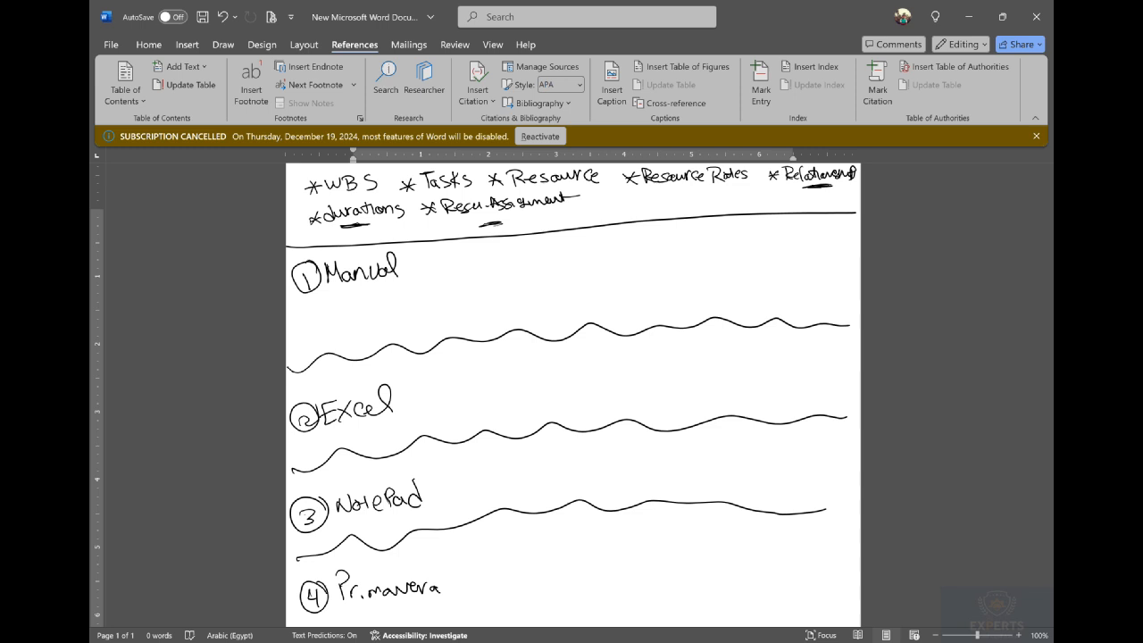
- Draw an arrow from the "Manual" heading and handwrite "small Project" beside it
left_click_drag(405, 269, 434, 267)
mouse_move(424, 260)
left_mouse_down()
mouse_move(435, 267)
mouse_move(424, 274)
left_mouse_up()
left_click_drag(425, 260, 426, 274)
mouse_move(457, 254)
left_mouse_down()
mouse_move(449, 265)
mouse_move(488, 264)
left_mouse_up()
mouse_move(493, 247)
left_mouse_down()
mouse_move(496, 262)
mouse_move(525, 265)
left_mouse_up()
mouse_move(524, 248)
left_mouse_down()
mouse_move(547, 264)
mouse_move(556, 246)
left_mouse_up()
left_click_drag(555, 257, 579, 261)
left_click_drag(571, 250, 597, 248)
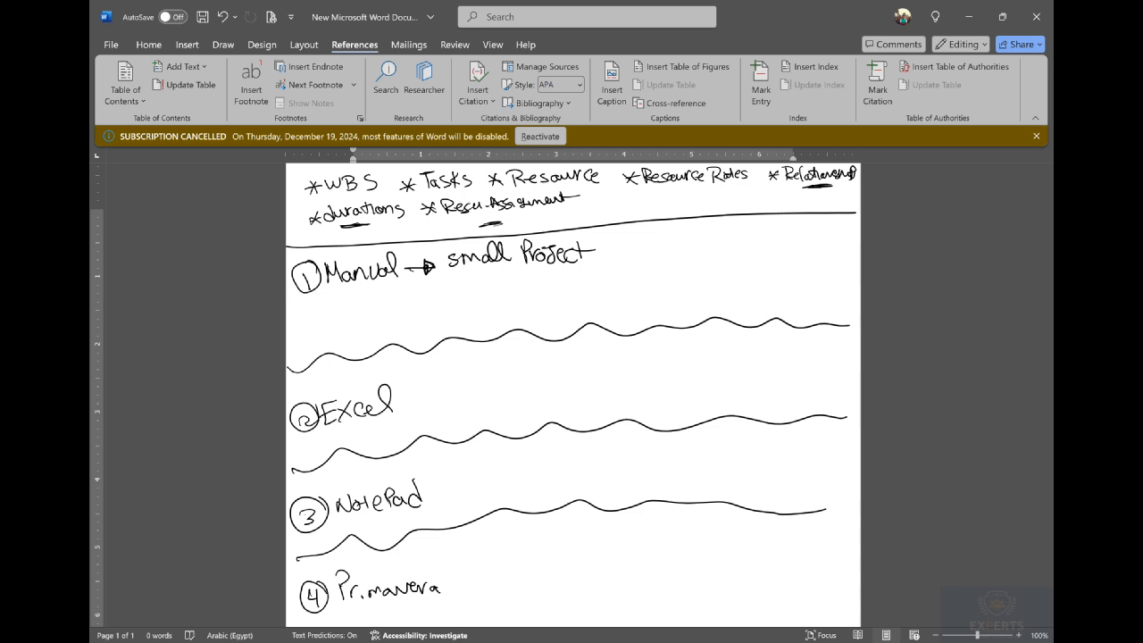
- Draw a small cloud near the page's edge, level with the Excel section, containing the word "Time"
mouse_move(846, 329)
left_mouse_down()
mouse_move(784, 341)
mouse_move(797, 401)
mouse_move(844, 386)
mouse_move(849, 330)
left_mouse_up()
mouse_move(794, 354)
left_mouse_down()
mouse_move(811, 353)
mouse_move(804, 375)
mouse_move(848, 353)
left_mouse_up()
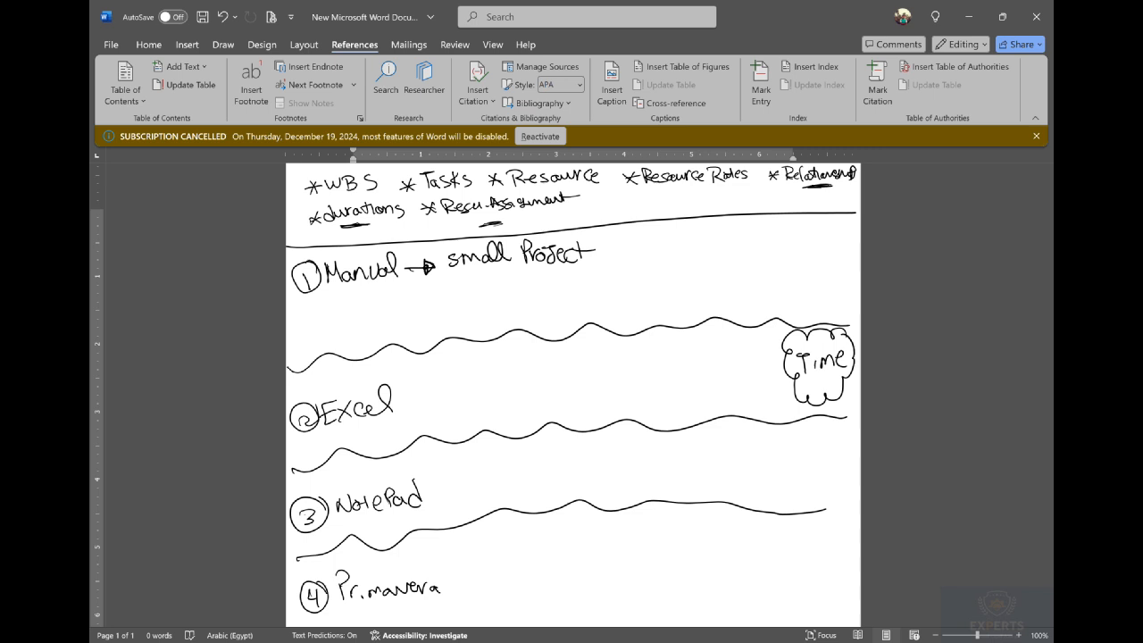
- Highlight the four numbered headings and the "Time" cloud in yellow
left_click(222, 44)
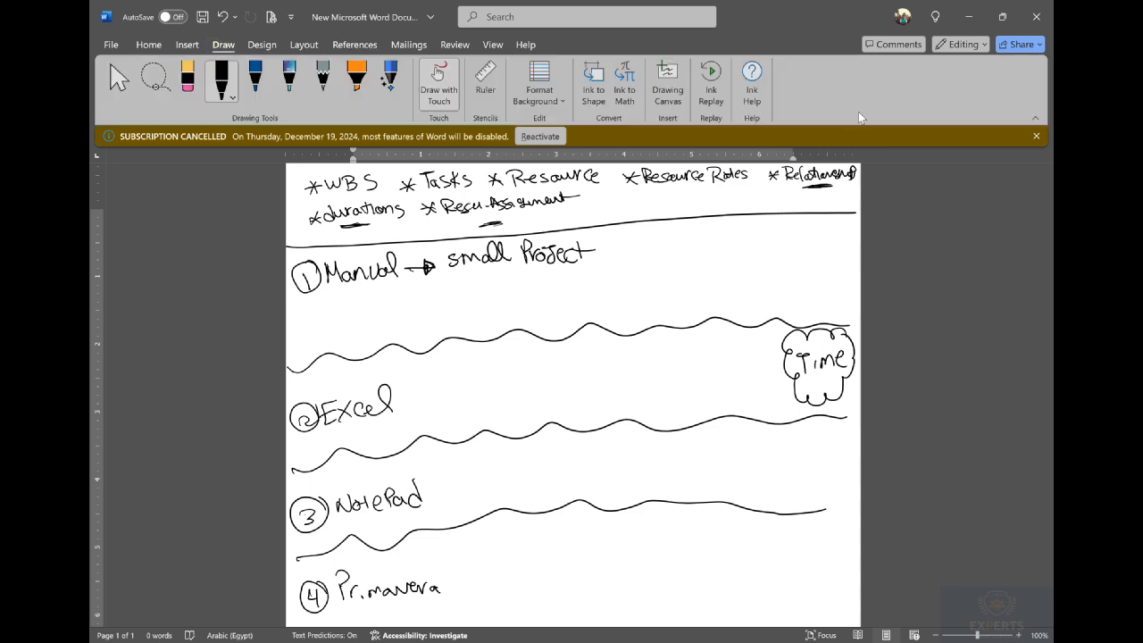
left_click(361, 84)
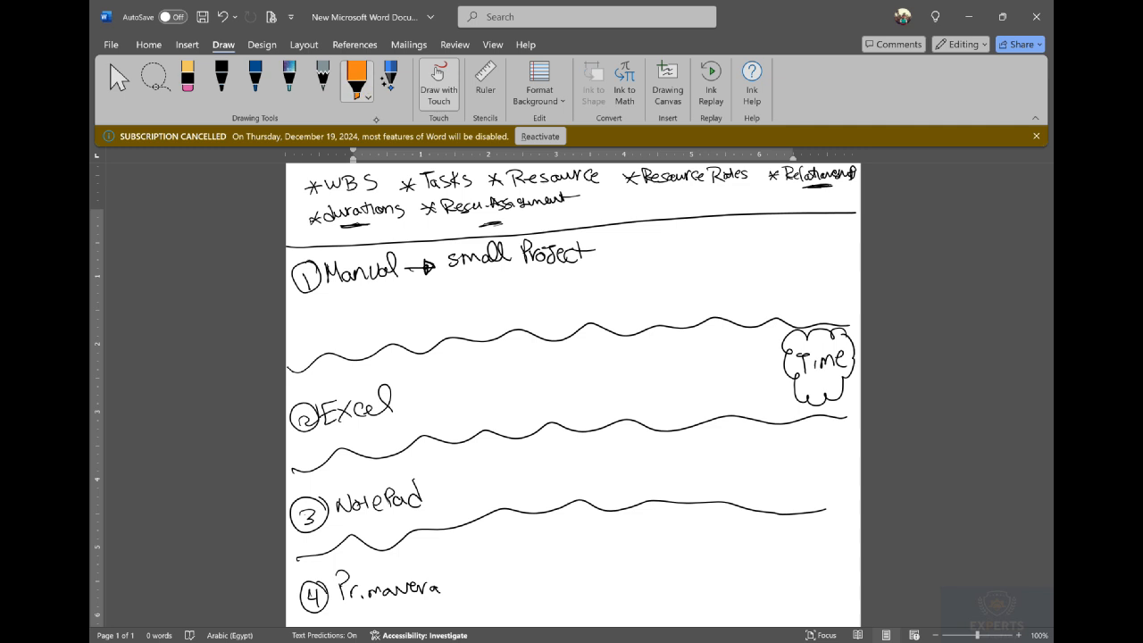
left_click(367, 96)
left_click(309, 212)
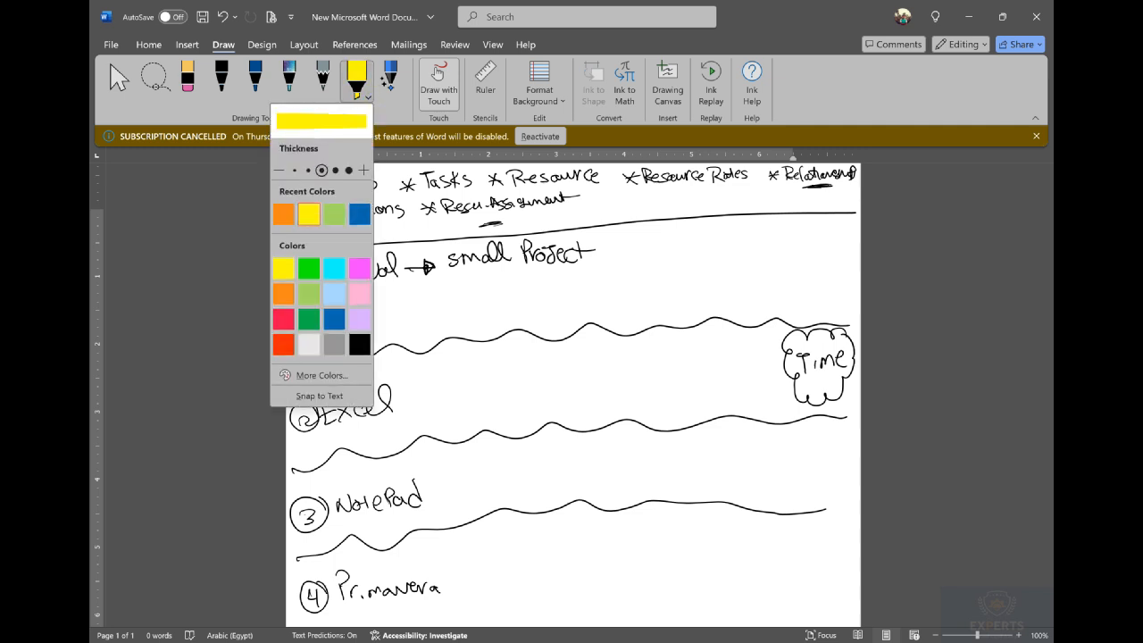
mouse_move(388, 407)
left_mouse_down()
mouse_move(308, 423)
mouse_move(382, 386)
mouse_move(295, 414)
mouse_move(353, 424)
mouse_move(384, 382)
left_mouse_up()
mouse_move(299, 291)
left_mouse_down()
mouse_move(393, 266)
mouse_move(398, 254)
mouse_move(286, 282)
mouse_move(313, 302)
left_mouse_up()
mouse_move(400, 481)
left_mouse_down()
mouse_move(297, 510)
mouse_move(403, 481)
mouse_move(300, 532)
mouse_move(408, 474)
mouse_move(418, 482)
left_mouse_up()
mouse_move(417, 564)
left_mouse_down()
mouse_move(323, 591)
mouse_move(407, 580)
mouse_move(375, 598)
mouse_move(432, 560)
mouse_move(420, 561)
left_mouse_up()
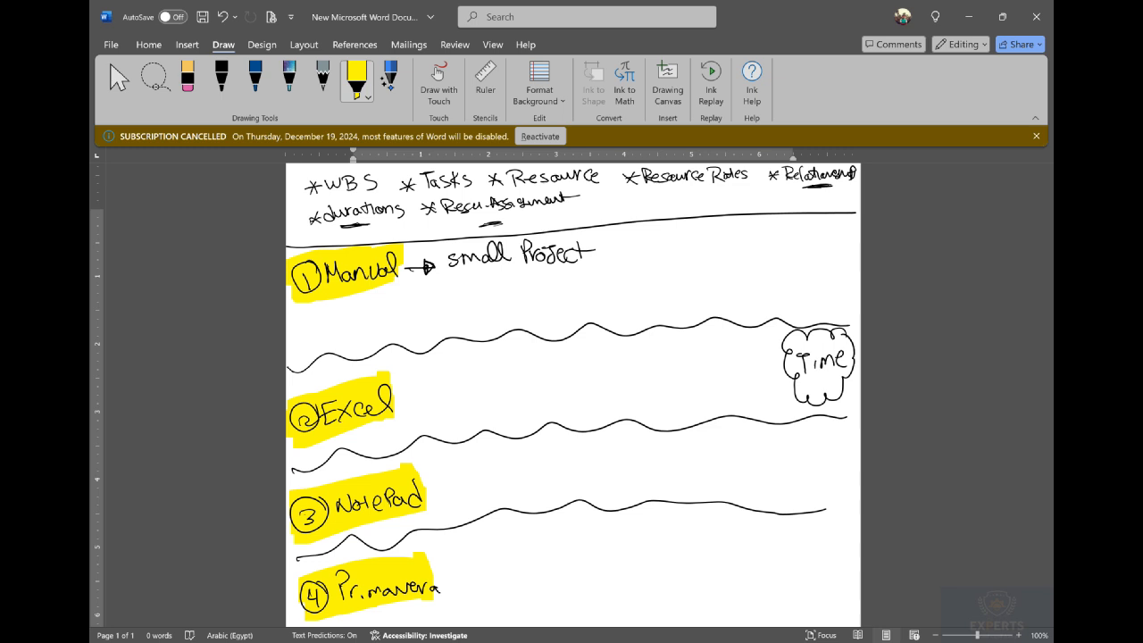
mouse_move(832, 335)
left_mouse_down()
mouse_move(802, 353)
mouse_move(839, 329)
mouse_move(787, 366)
mouse_move(817, 384)
mouse_move(803, 402)
mouse_move(850, 337)
left_mouse_up()
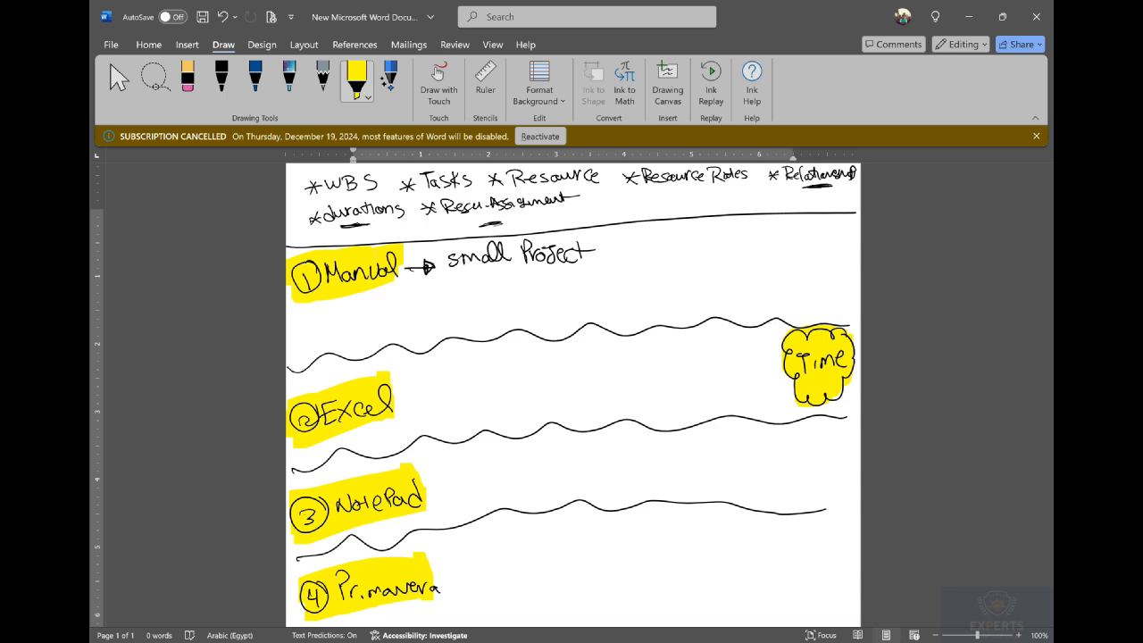
- Using the black pen, add a second arrow under "Manual" with the note "Big Projects" followed by three crosses
left_click(221, 81)
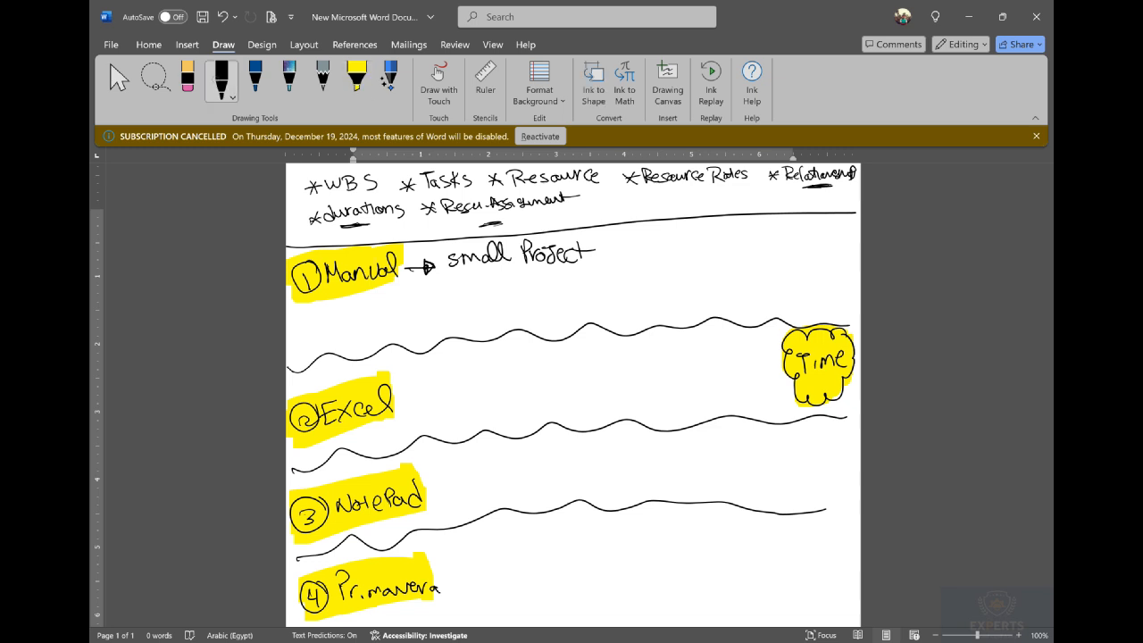
mouse_move(409, 284)
left_mouse_down()
mouse_move(411, 298)
mouse_move(441, 295)
left_mouse_up()
mouse_move(432, 284)
left_mouse_down()
mouse_move(451, 281)
mouse_move(443, 297)
left_mouse_up()
left_click_drag(459, 283, 459, 294)
mouse_move(458, 284)
left_mouse_down()
mouse_move(475, 294)
mouse_move(460, 295)
mouse_move(486, 296)
left_mouse_up()
left_click_drag(486, 279, 524, 292)
mouse_move(517, 281)
left_mouse_down()
mouse_move(532, 278)
mouse_move(519, 293)
left_mouse_up()
left_click_drag(531, 286, 561, 290)
left_click_drag(554, 279, 605, 293)
mouse_move(605, 260)
left_mouse_down()
mouse_move(586, 292)
mouse_move(628, 288)
mouse_move(611, 291)
left_mouse_up()
mouse_move(655, 258)
left_mouse_down()
mouse_move(636, 291)
mouse_move(653, 285)
left_mouse_up()
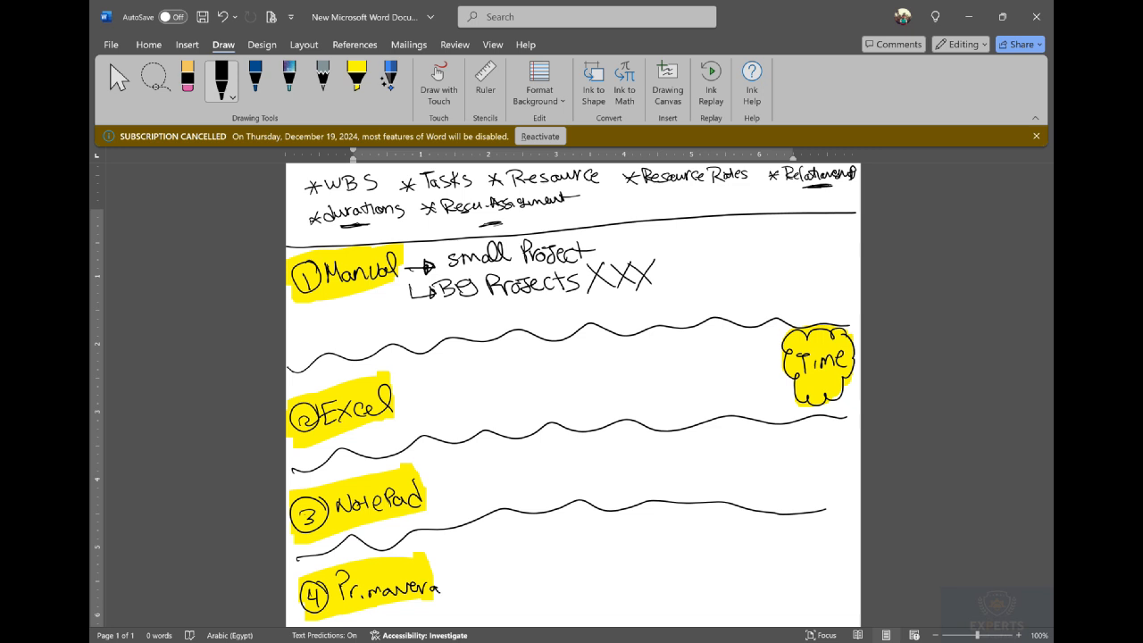
- Draw arrows from the "Excel" heading and handwrite the notes "Fast", "No New Resource" and "No New WBS"
mouse_move(391, 391)
left_mouse_down()
mouse_move(391, 370)
mouse_move(413, 376)
mouse_move(444, 351)
mouse_move(429, 372)
left_mouse_up()
left_click_drag(424, 365, 467, 364)
left_click_drag(460, 358, 477, 355)
mouse_move(393, 402)
left_mouse_down()
mouse_move(423, 405)
mouse_move(445, 384)
mouse_move(541, 388)
mouse_move(550, 371)
mouse_move(566, 382)
left_mouse_up()
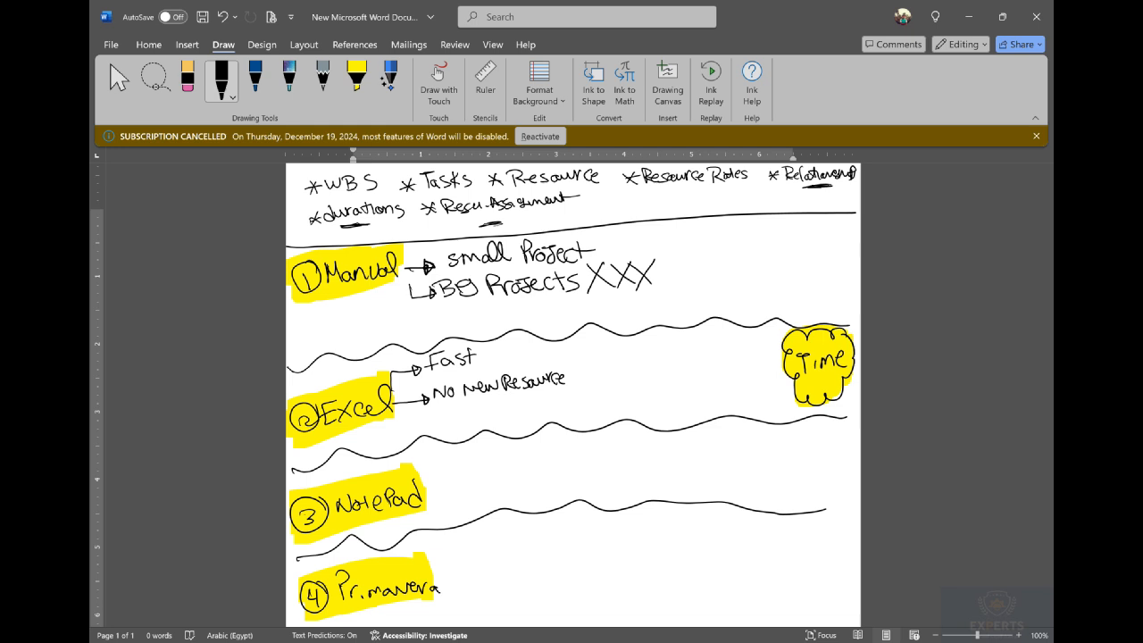
mouse_move(597, 380)
left_mouse_down()
mouse_move(604, 368)
mouse_move(652, 375)
mouse_move(693, 356)
mouse_move(709, 374)
left_mouse_up()
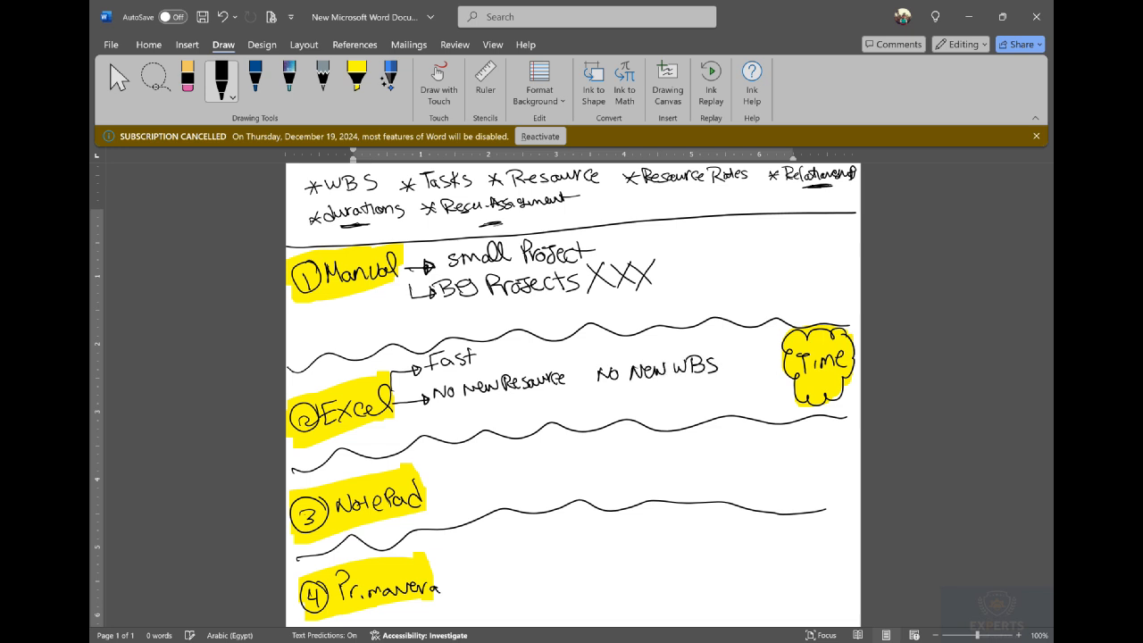
- Set the highlighter to orange and highlight "No New Resource" and "No New WBS"
left_click(355, 79)
left_click(355, 81)
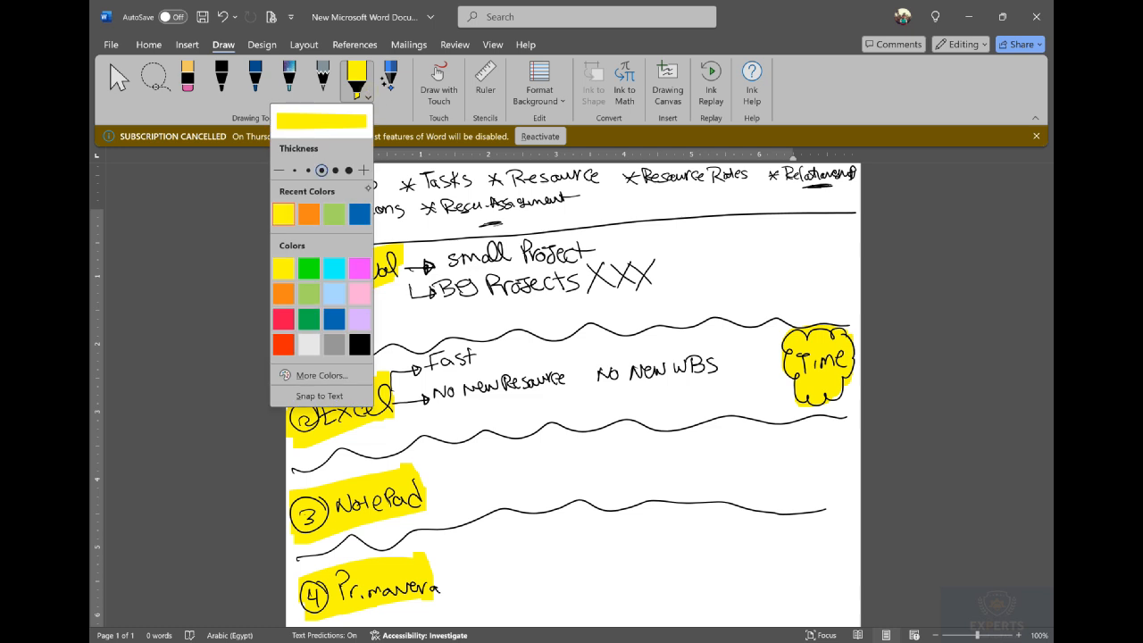
left_click(309, 212)
mouse_move(440, 390)
left_mouse_down()
mouse_move(536, 384)
mouse_move(486, 374)
mouse_move(562, 379)
left_mouse_up()
mouse_move(711, 361)
left_mouse_down()
mouse_move(604, 381)
mouse_move(640, 364)
mouse_move(719, 367)
mouse_move(704, 377)
left_mouse_up()
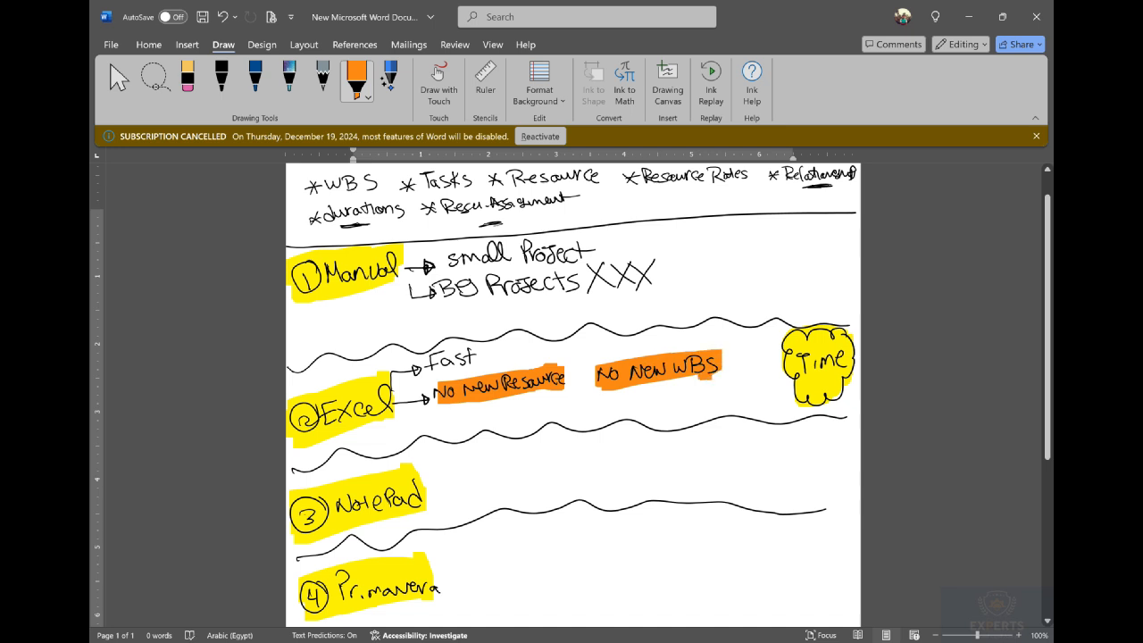
- Handwrite "Update project" in black beside the Excel note "Fast" and put a tick after it
left_click(222, 79)
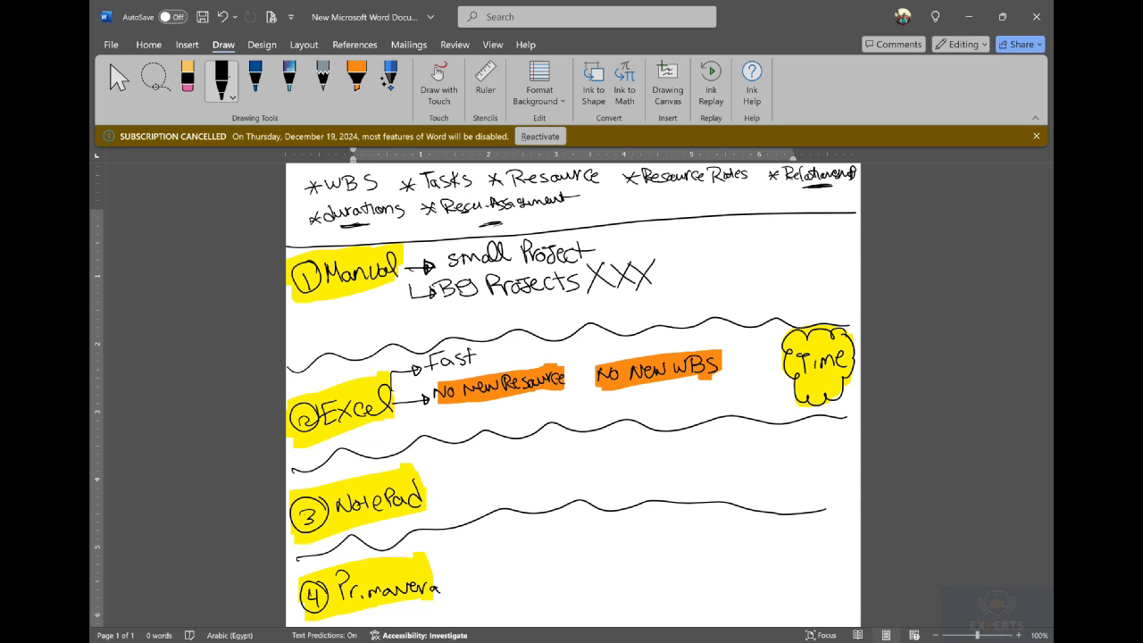
mouse_move(508, 346)
left_mouse_down()
mouse_move(520, 357)
mouse_move(601, 337)
mouse_move(601, 350)
mouse_move(608, 339)
mouse_move(616, 348)
left_mouse_up()
mouse_move(622, 334)
left_mouse_down()
mouse_move(623, 349)
mouse_move(629, 337)
left_mouse_up()
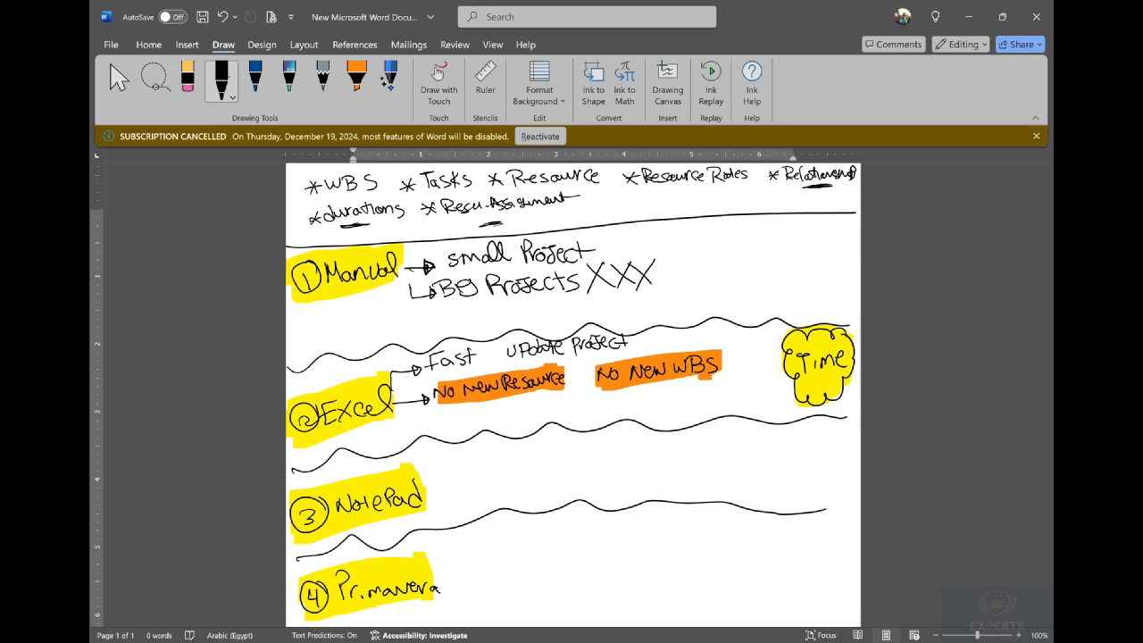
left_click_drag(629, 340, 662, 326)
- Draw cross marks after the orange notes "No New WBS" and "No New Resource"
left_click_drag(721, 354, 735, 367)
left_click_drag(738, 349, 732, 365)
left_click_drag(561, 371, 573, 387)
left_click_drag(583, 370, 578, 390)
left_click_drag(583, 379, 573, 389)
- Add the arrowed notes "Fast" and "errors (less Accuracy)" to the NotePad heading and highlight the errors note in orange
mouse_move(420, 487)
left_mouse_down()
mouse_move(432, 463)
mouse_move(453, 458)
left_mouse_up()
left_click_drag(458, 455, 476, 453)
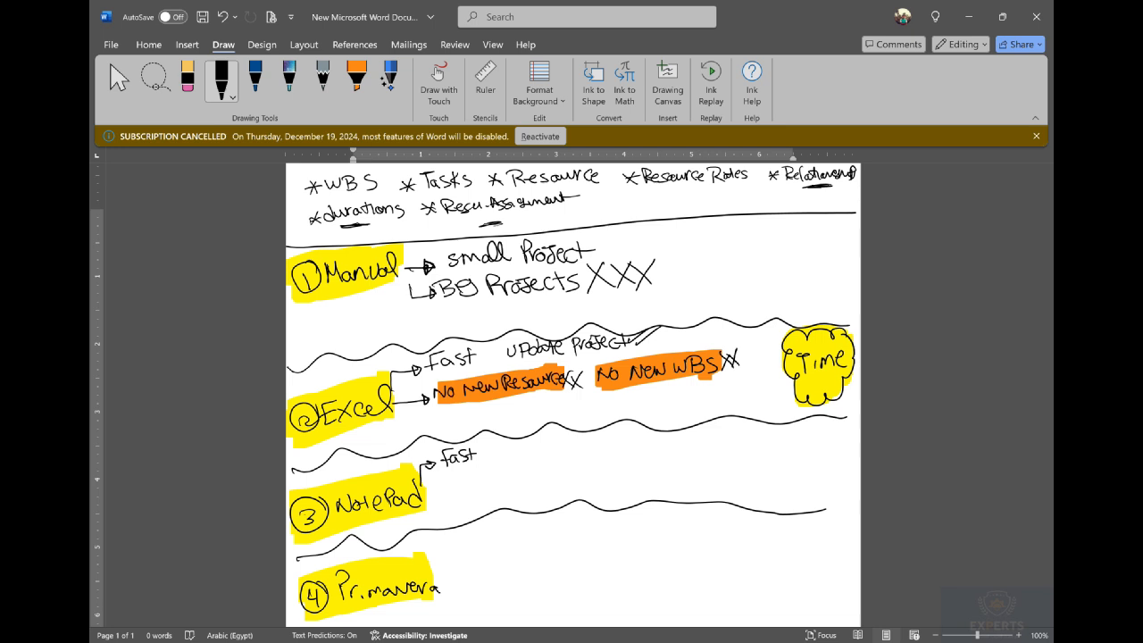
mouse_move(420, 494)
left_mouse_down()
mouse_move(445, 494)
mouse_move(437, 500)
left_mouse_up()
mouse_move(448, 487)
left_mouse_down()
mouse_move(518, 479)
mouse_move(524, 490)
left_mouse_up()
mouse_move(540, 464)
left_mouse_down()
mouse_move(538, 483)
mouse_move(645, 459)
mouse_move(662, 470)
left_mouse_up()
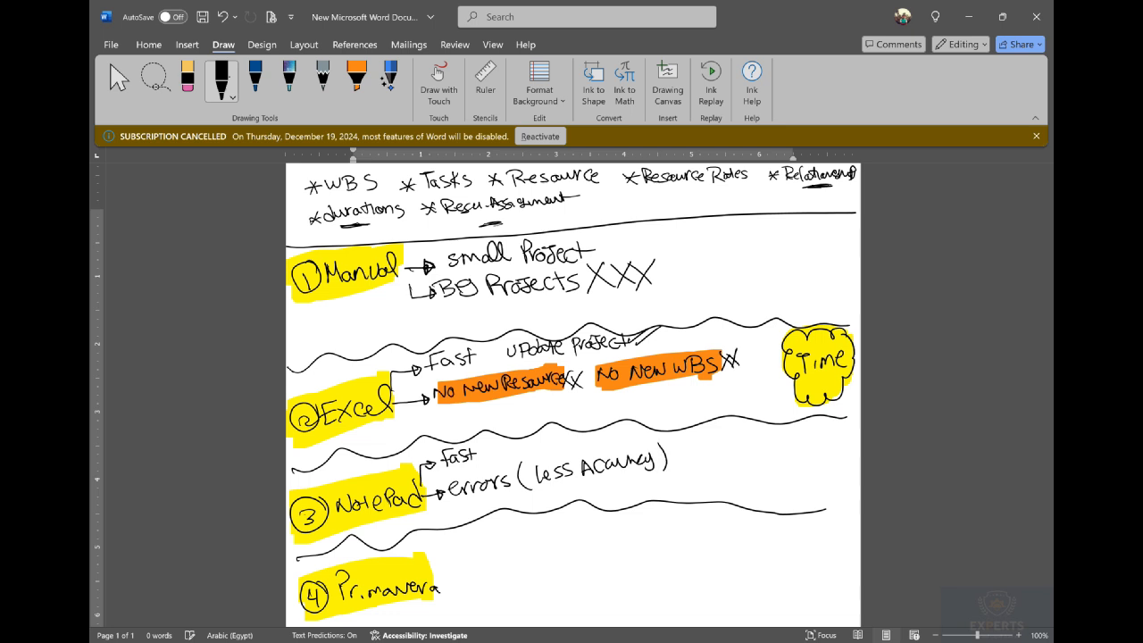
left_click(357, 81)
mouse_move(645, 455)
left_mouse_down()
mouse_move(504, 481)
mouse_move(661, 458)
mouse_move(446, 494)
left_mouse_up()
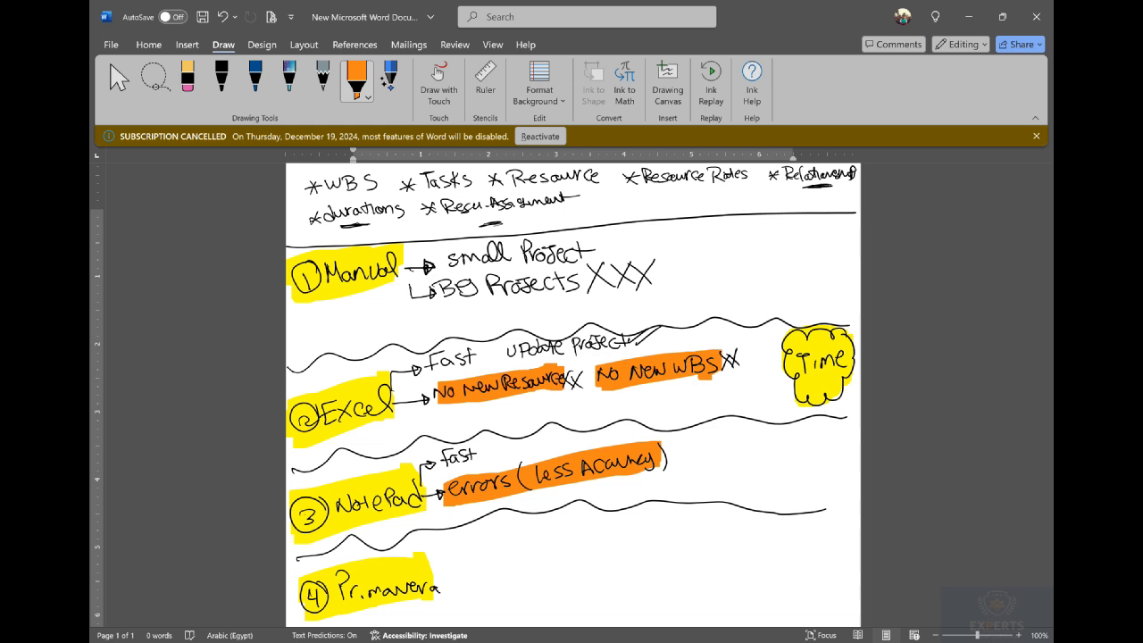
- Draw an arrow from the "Primavera" heading in black and handwrite "global change/Filter" beside it
left_click(230, 84)
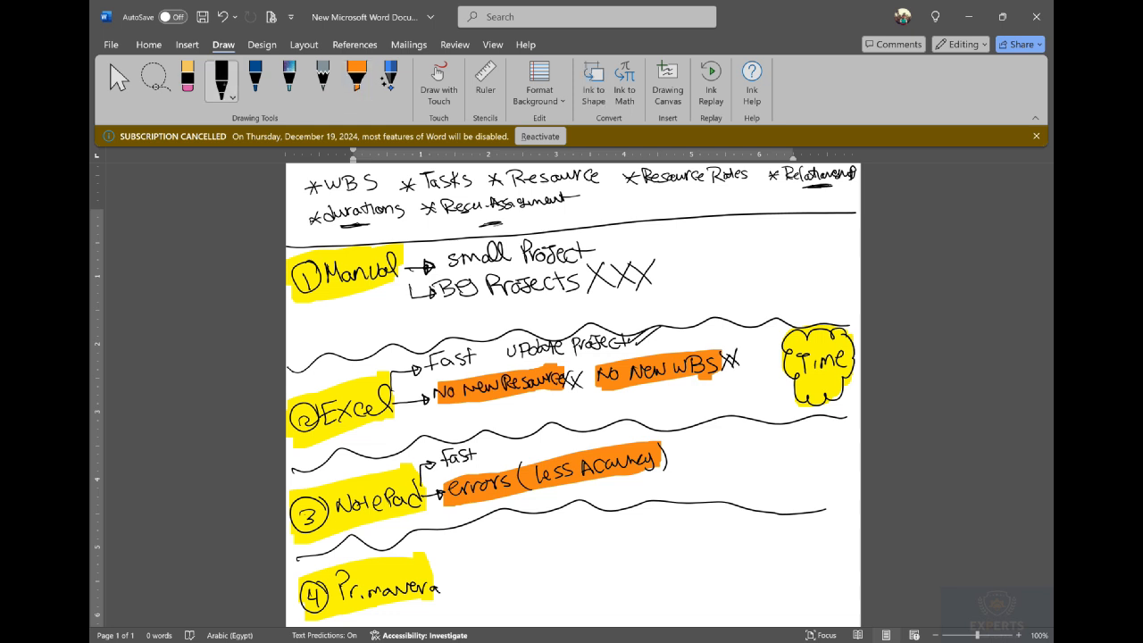
mouse_move(434, 575)
left_mouse_down()
mouse_move(434, 557)
mouse_move(452, 553)
left_mouse_up()
left_click_drag(446, 549, 459, 561)
mouse_move(467, 536)
left_mouse_down()
mouse_move(464, 552)
mouse_move(509, 542)
mouse_move(520, 526)
mouse_move(594, 540)
left_mouse_up()
mouse_move(609, 516)
left_mouse_down()
mouse_move(622, 512)
mouse_move(609, 538)
left_mouse_up()
left_click_drag(609, 527, 637, 529)
mouse_move(646, 512)
left_mouse_down()
mouse_move(645, 529)
mouse_move(652, 519)
left_mouse_up()
left_click_drag(648, 523, 675, 515)
- Draw a double-headed arrow along the page margin linking the "Primavera" heading to the "Manual" heading
mouse_move(297, 575)
left_mouse_down()
mouse_move(285, 402)
mouse_move(301, 298)
mouse_move(306, 318)
left_mouse_up()
left_click_drag(287, 578, 299, 579)
left_click_drag(299, 579, 301, 564)
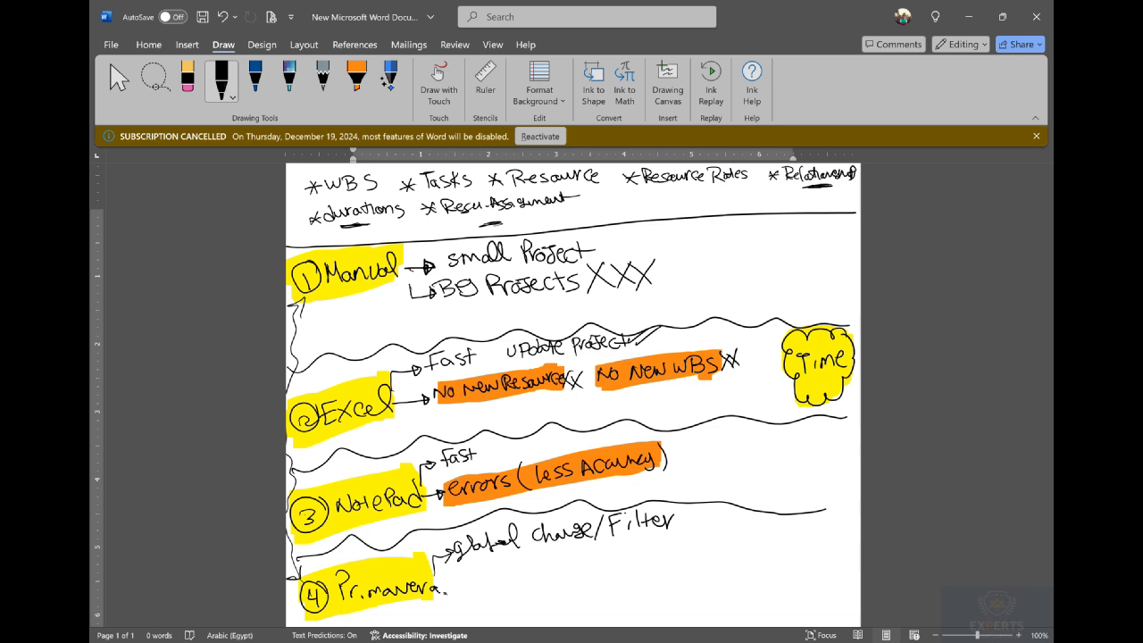
- Add a second arrowed note "More Time" to the Primavera heading and highlight it in orange
mouse_move(445, 591)
left_mouse_down()
mouse_move(462, 591)
mouse_move(455, 599)
left_mouse_up()
left_click_drag(472, 591, 541, 568)
mouse_move(536, 570)
left_mouse_down()
mouse_move(537, 582)
mouse_move(550, 572)
mouse_move(557, 586)
mouse_move(602, 579)
left_mouse_up()
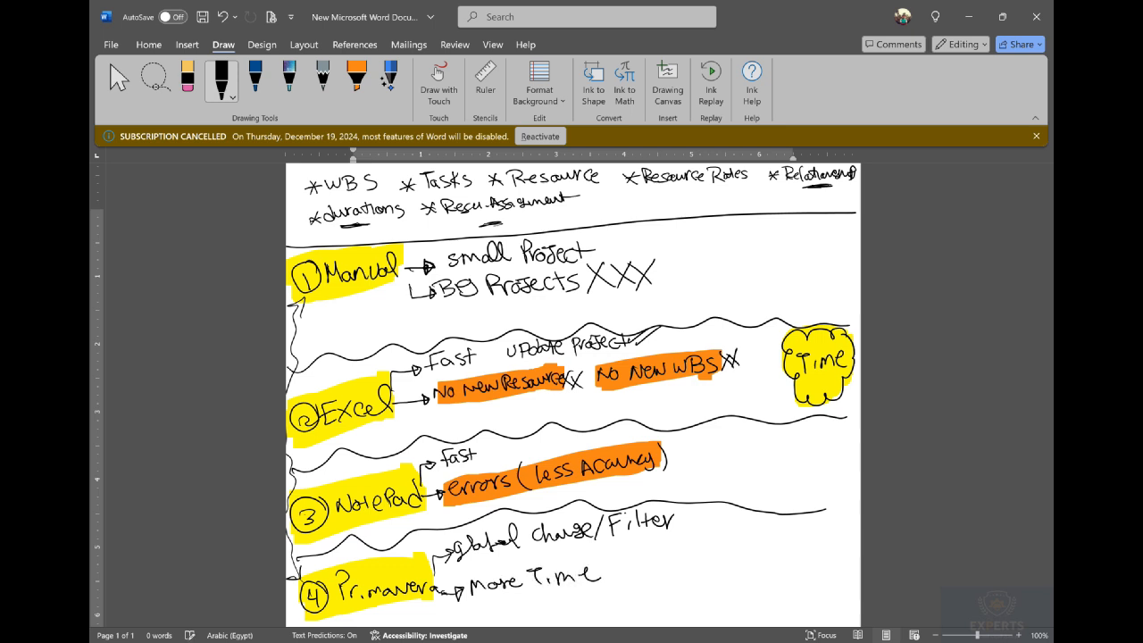
left_click(356, 79)
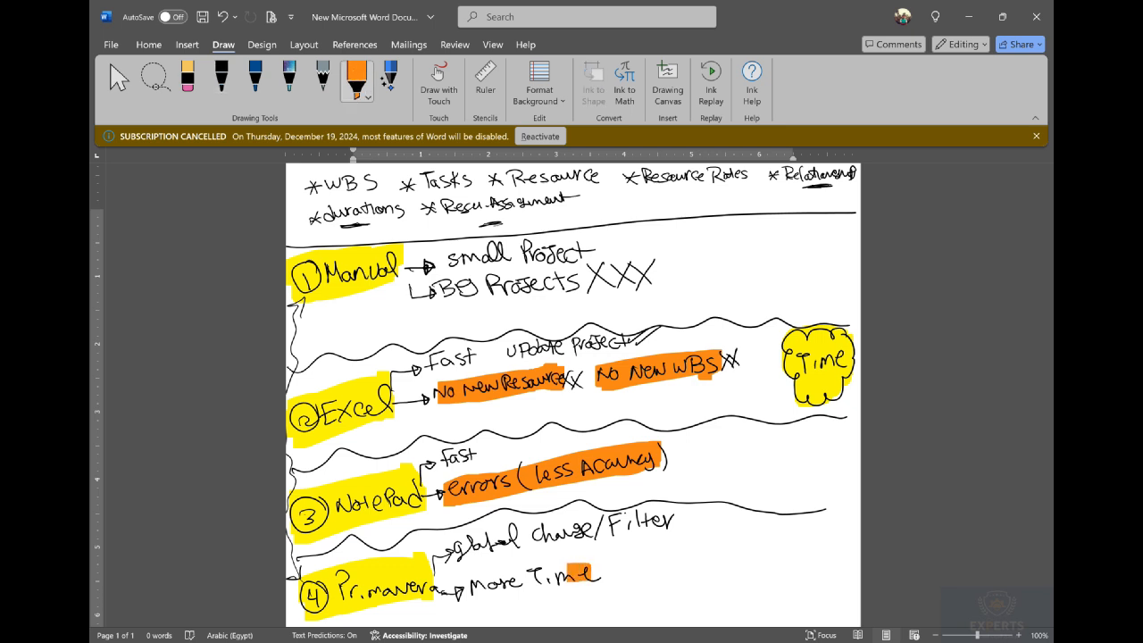
left_click_drag(452, 589, 590, 576)
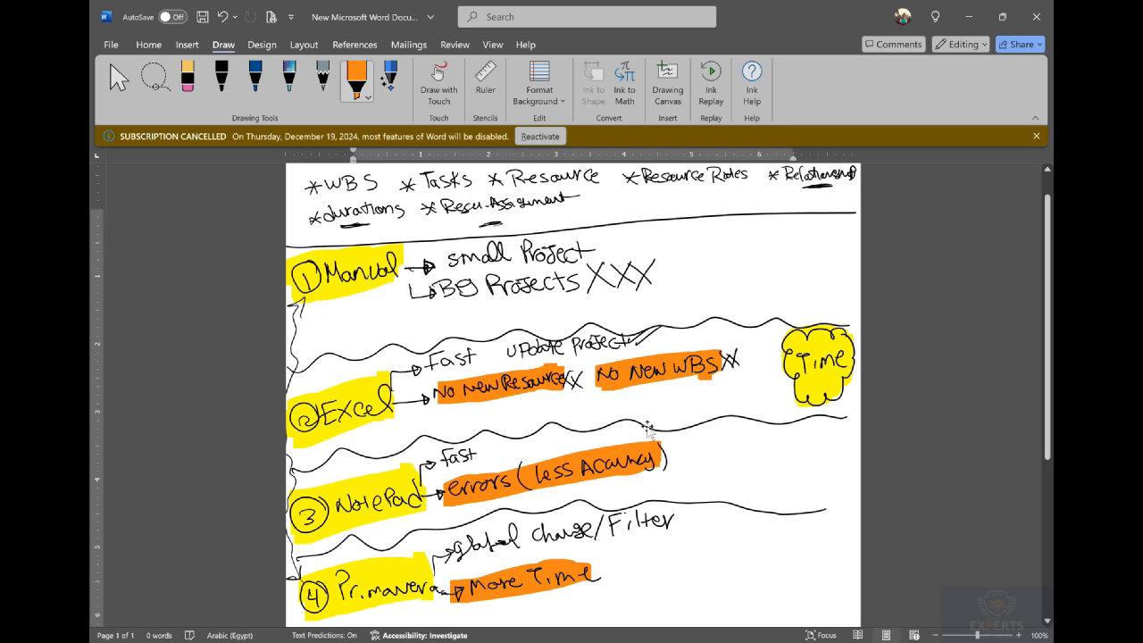
- Switch to Primavera P6 and show the list of projects
left_click(608, 625)
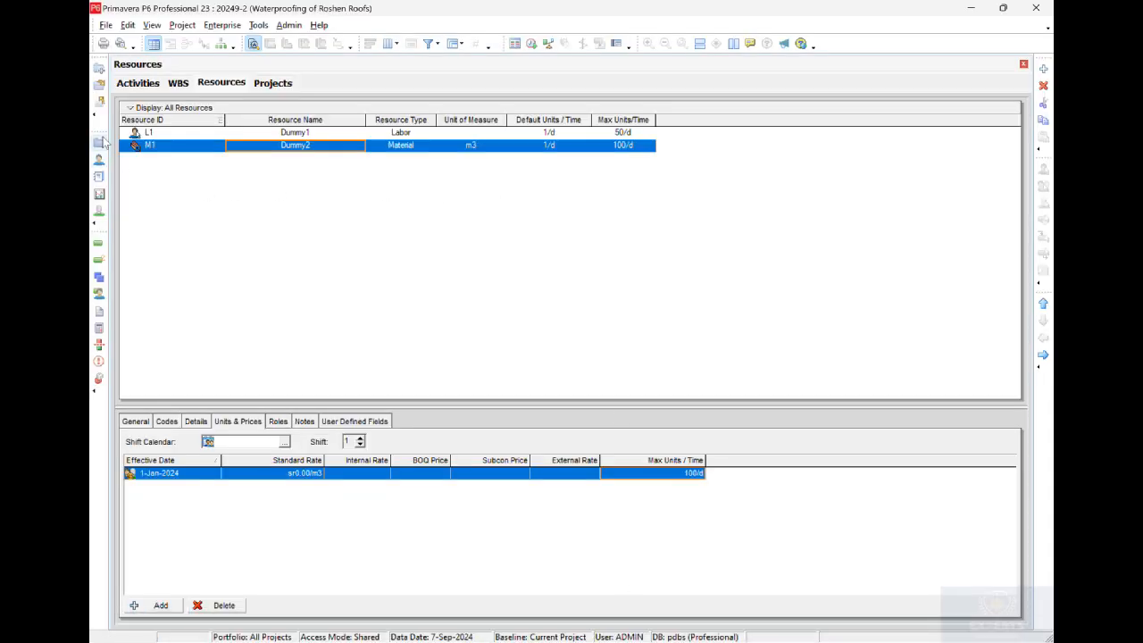
left_click(99, 142)
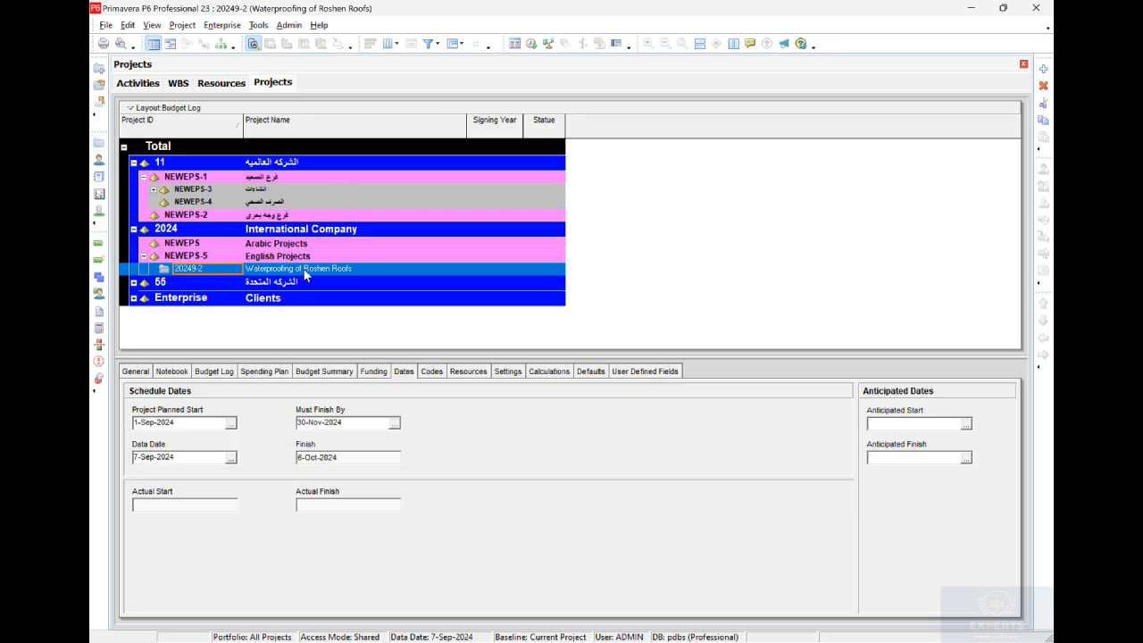
- Try to change the project ID of "Waterproofing of Roshen Roofs" to 20249
left_click(213, 271)
type("2024")
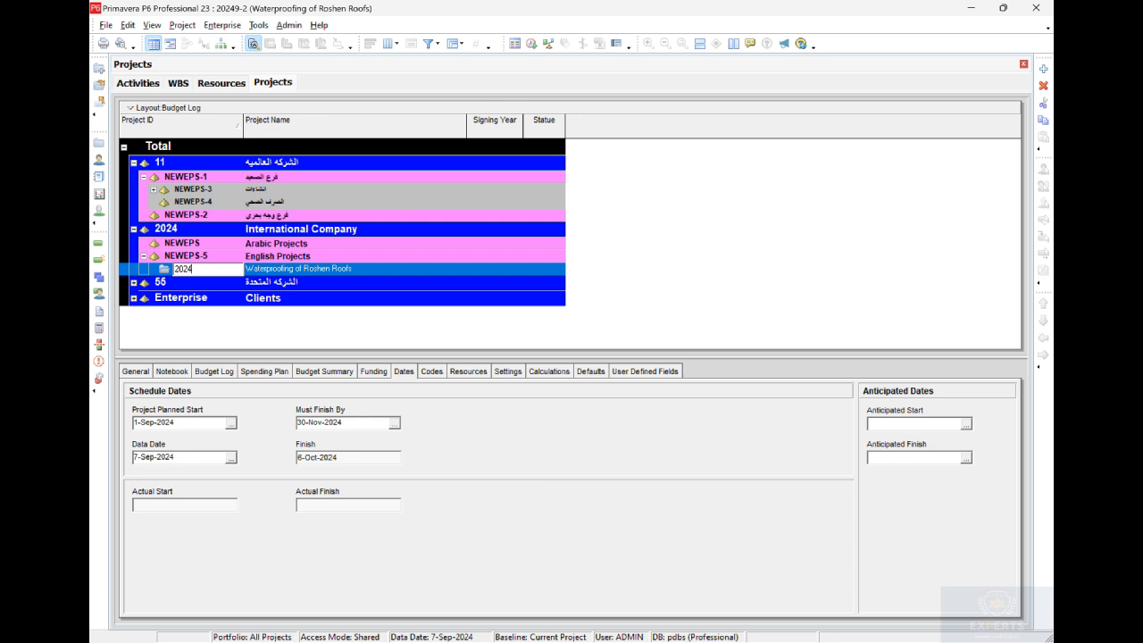
type("9")
key("Return")
key("Return")
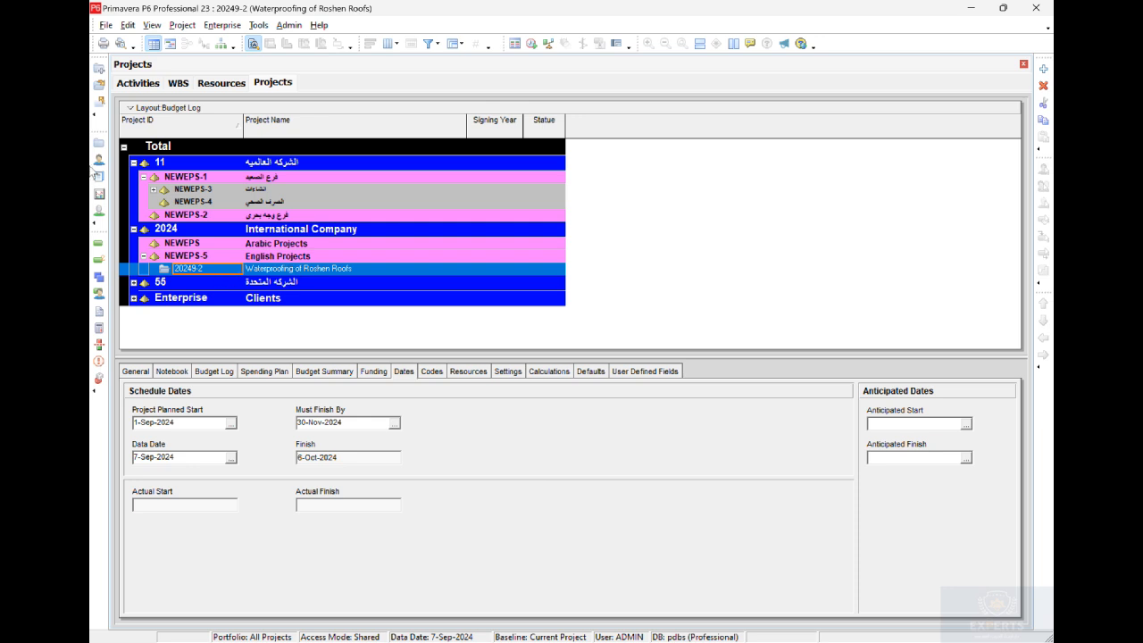
- Open the "Waterproofing of Roshen Roofs" project
right_click(262, 269)
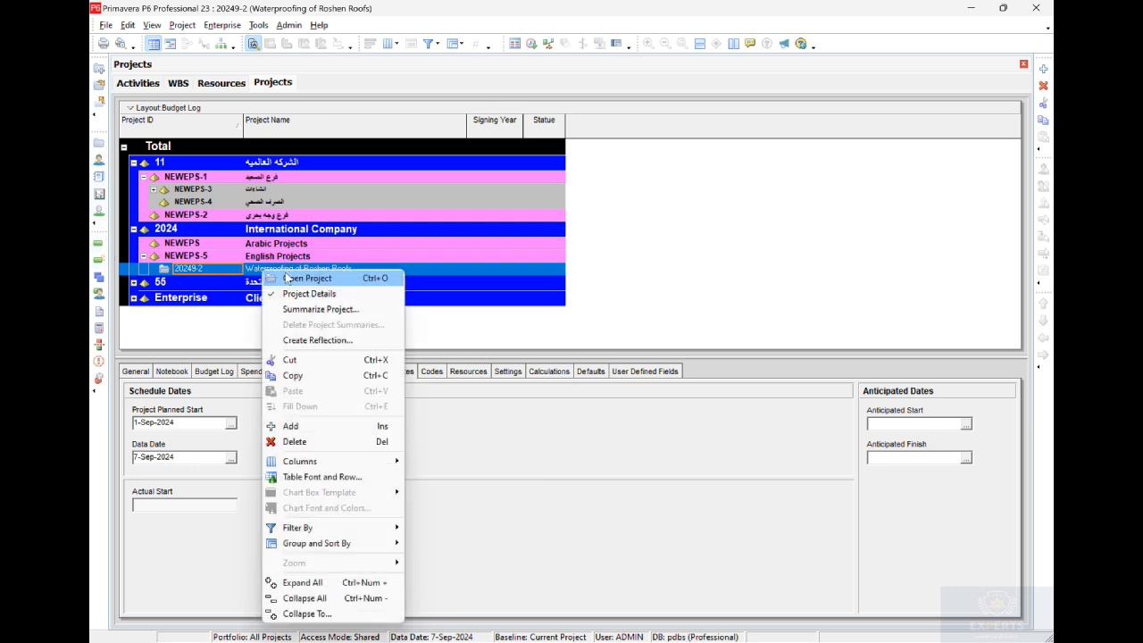
left_click(332, 278)
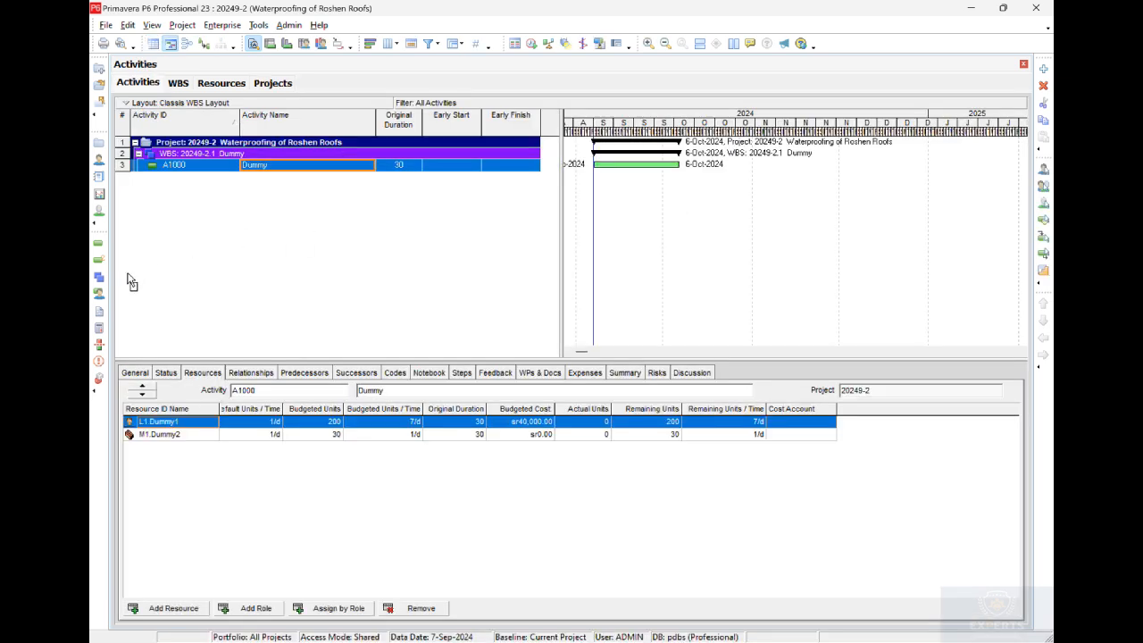
- Review the project's WBS and the resource list, returning to the activities view
left_click(100, 278)
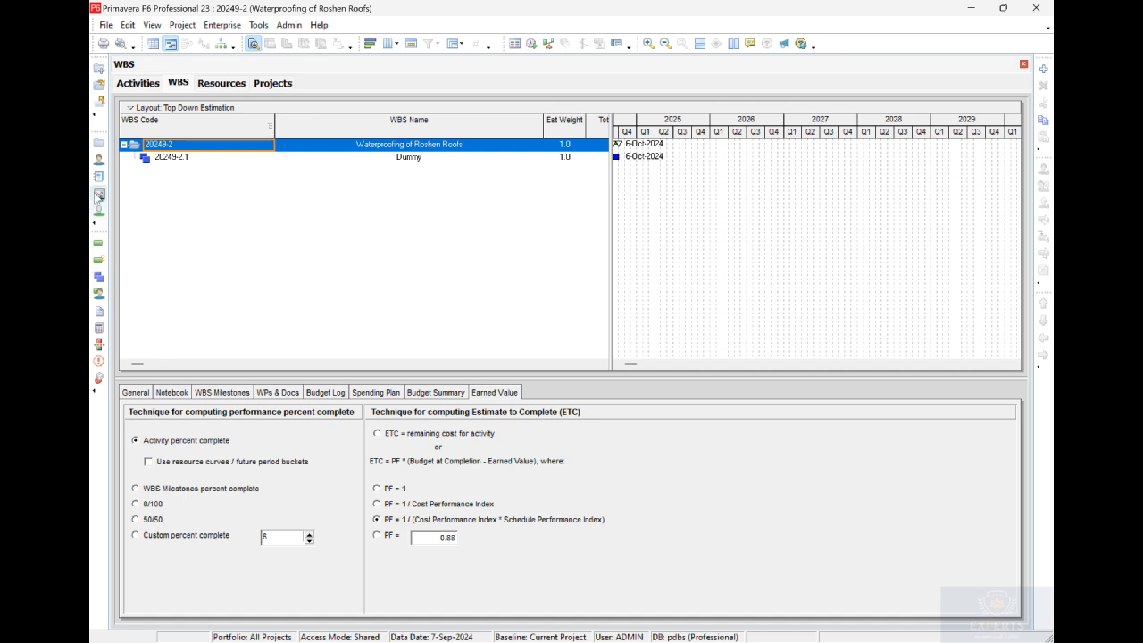
left_click(98, 243)
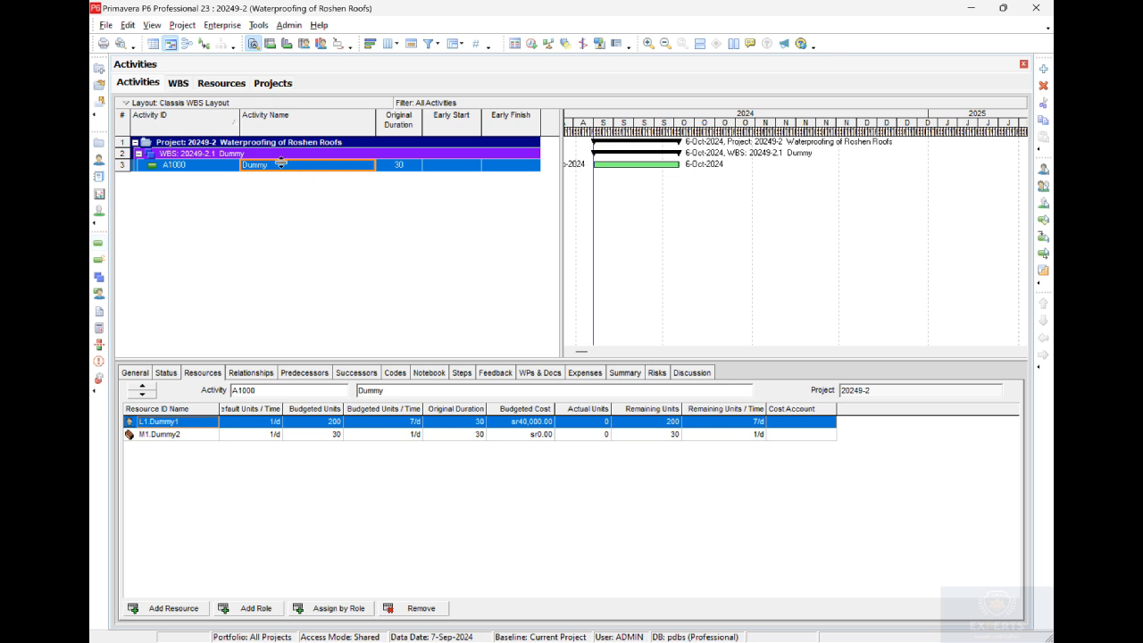
left_click(97, 161)
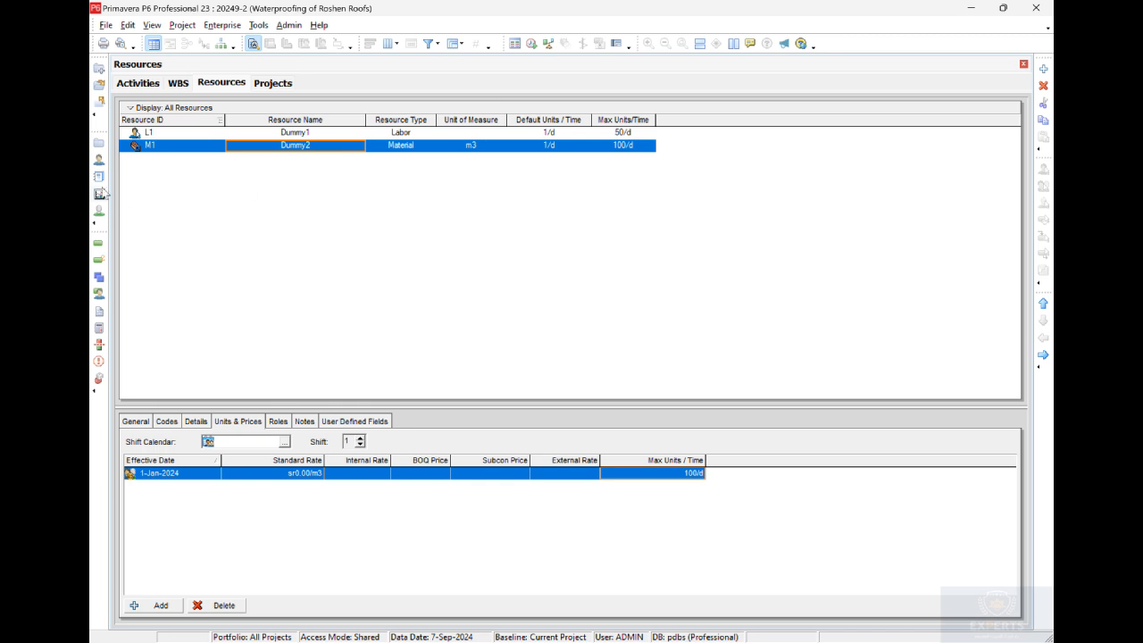
left_click(98, 243)
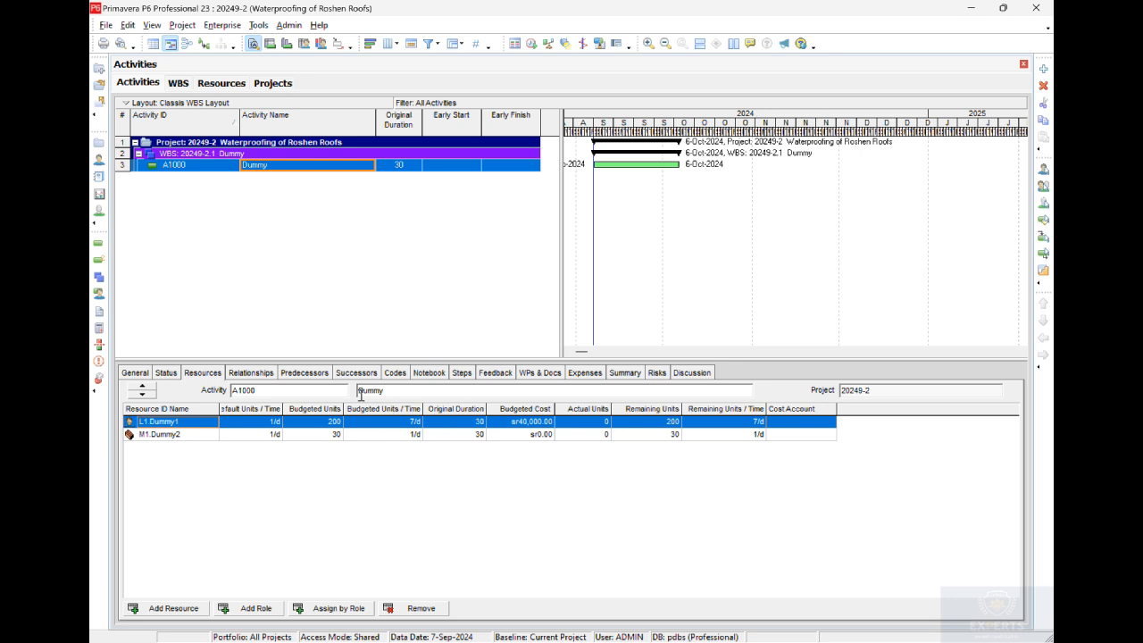
- Start a project export in the Spreadsheet (XLSX) format
left_click(104, 27)
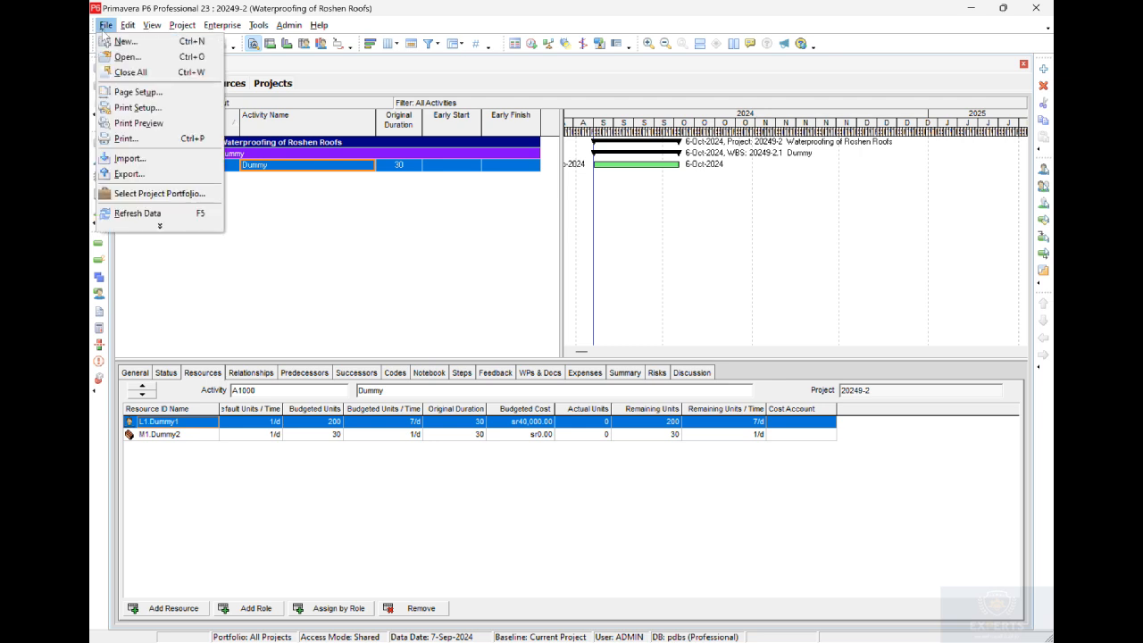
left_click(175, 174)
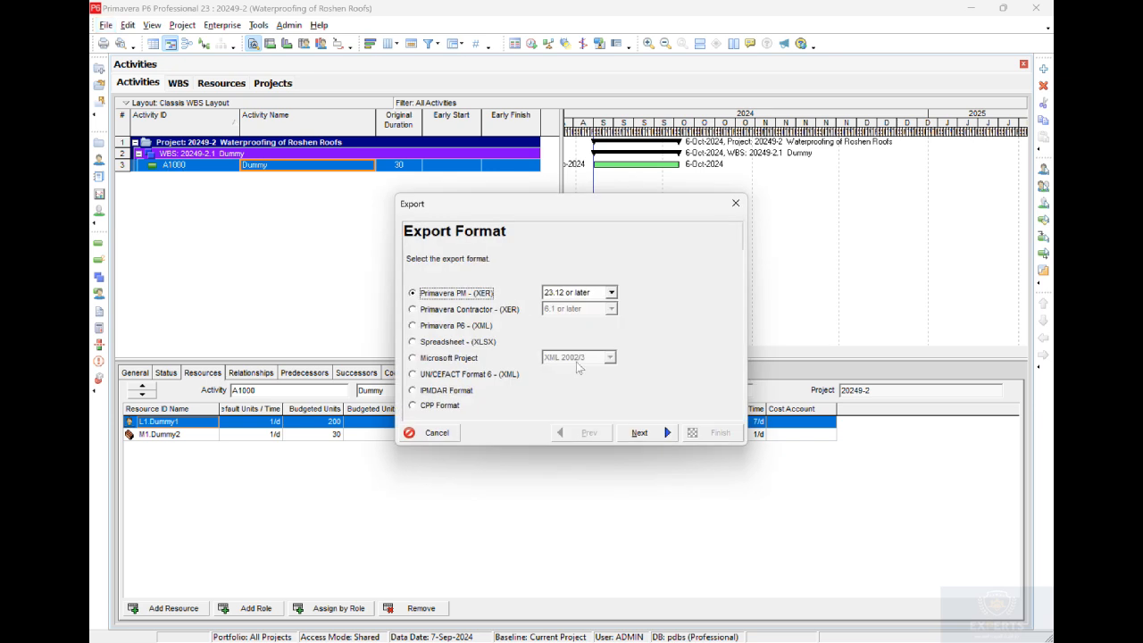
left_click(459, 342)
left_click(643, 434)
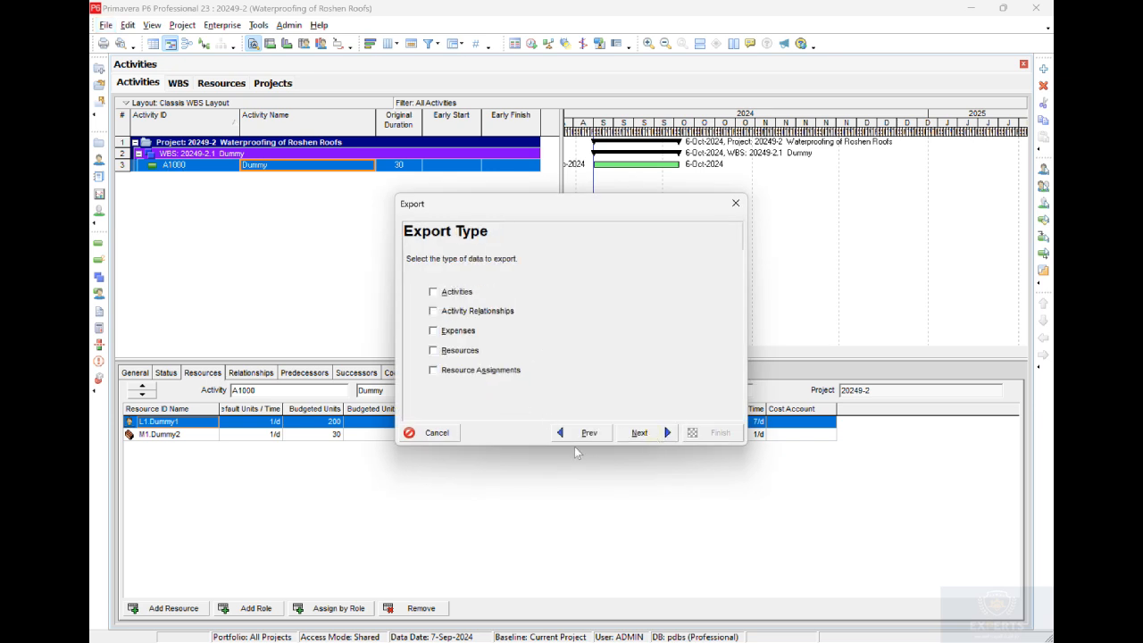
- Include Activities, Resources and Resource Assignments in the export of the Waterproofing of Roshen Roofs project
left_click(449, 295)
left_click(465, 355)
left_click(467, 371)
left_click(655, 432)
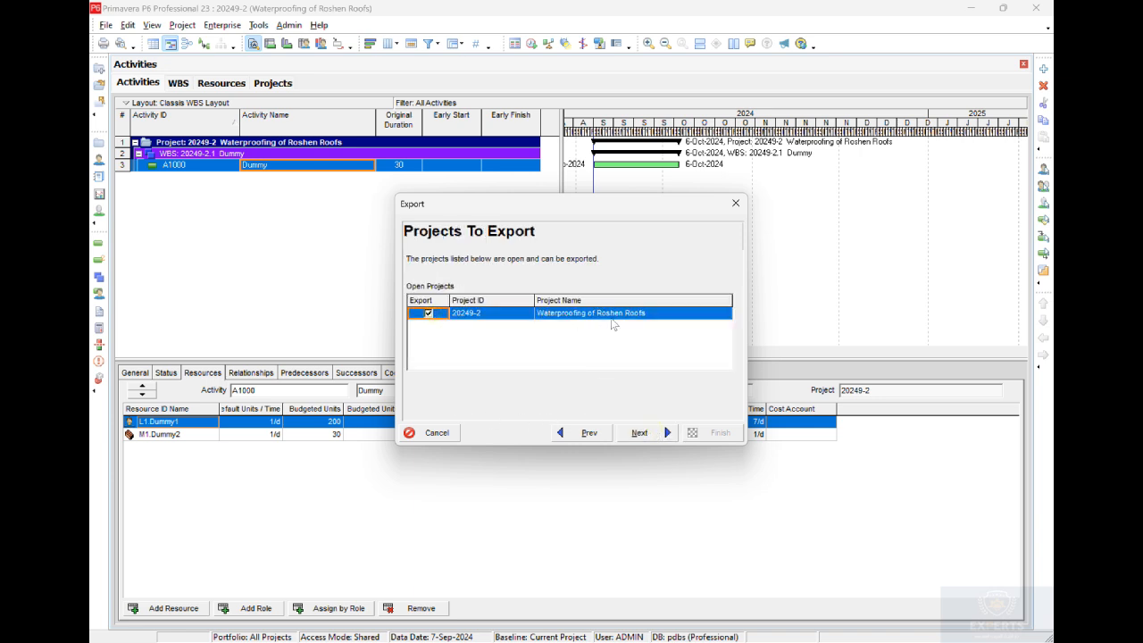
left_click(650, 437)
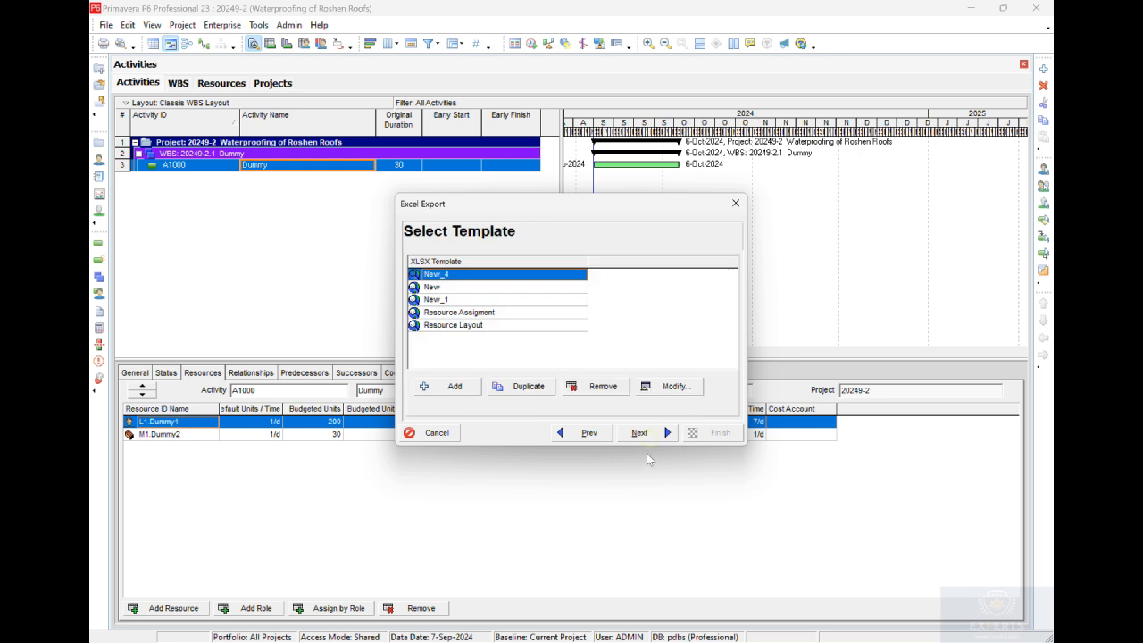
- Check the New_4 template's columns for Activities, Resource Assignments and Resources, and accept the template for the export
left_click(662, 388)
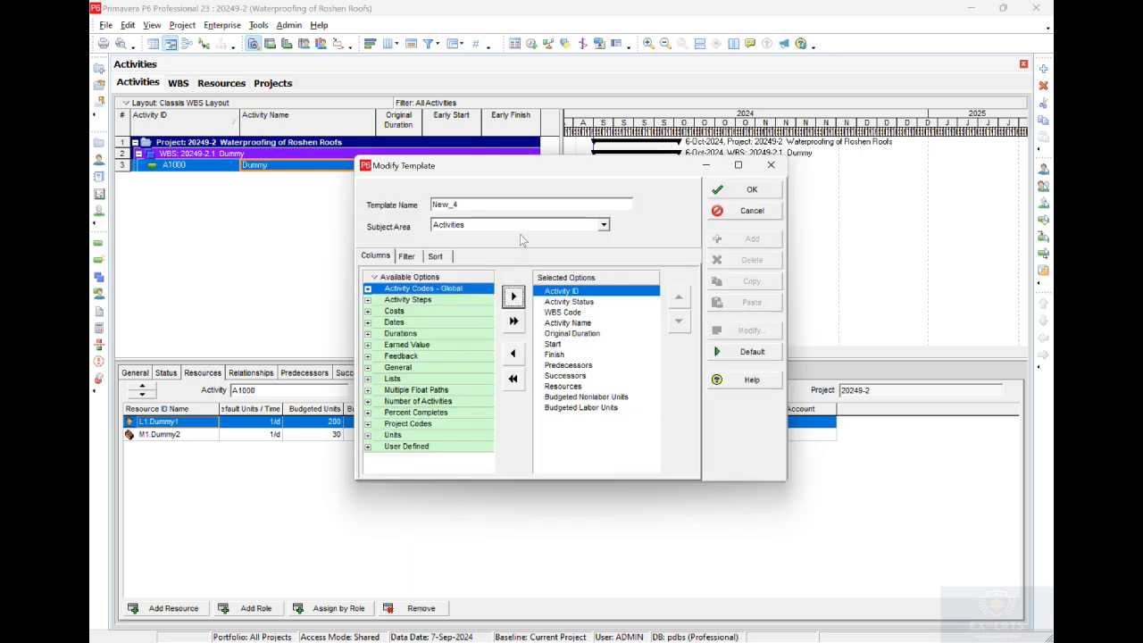
left_click(517, 225)
left_click(665, 236)
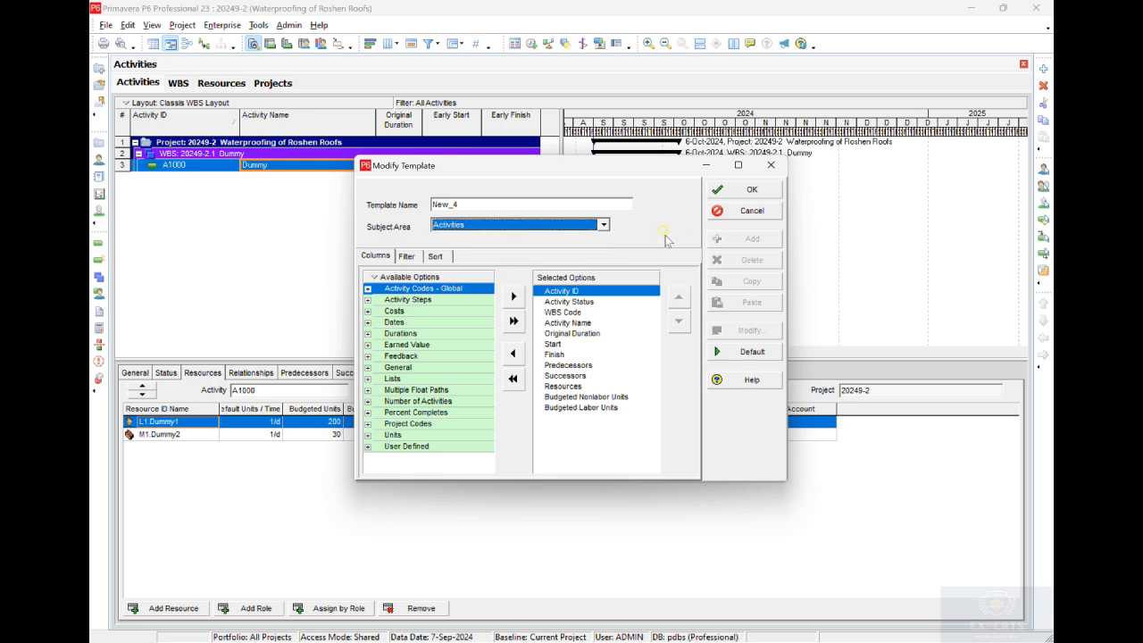
left_click(543, 225)
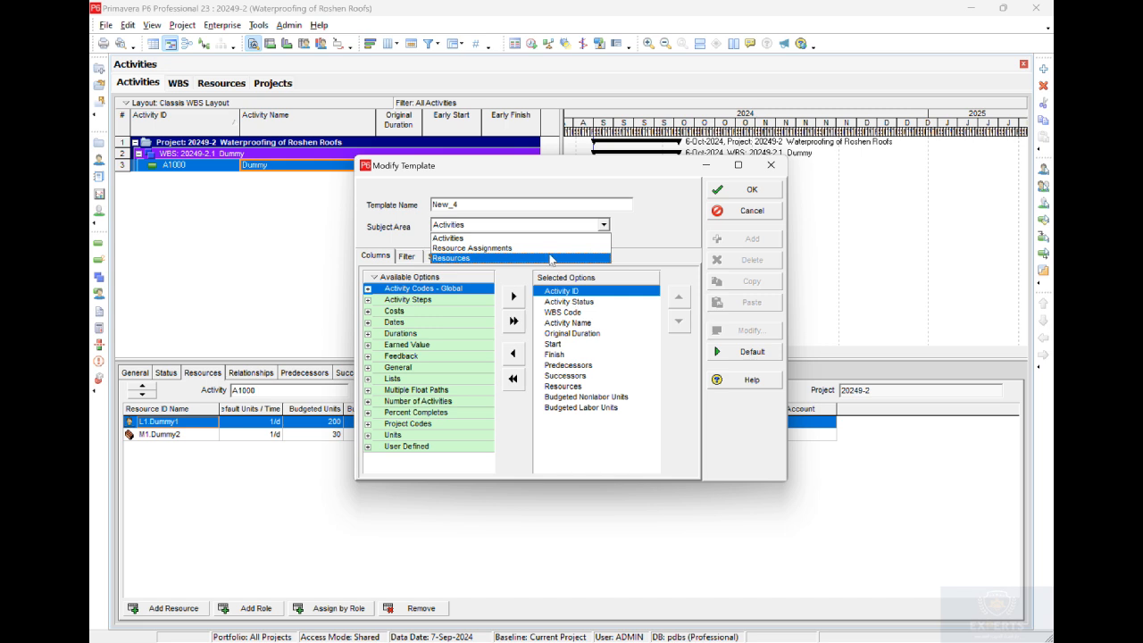
left_click(513, 248)
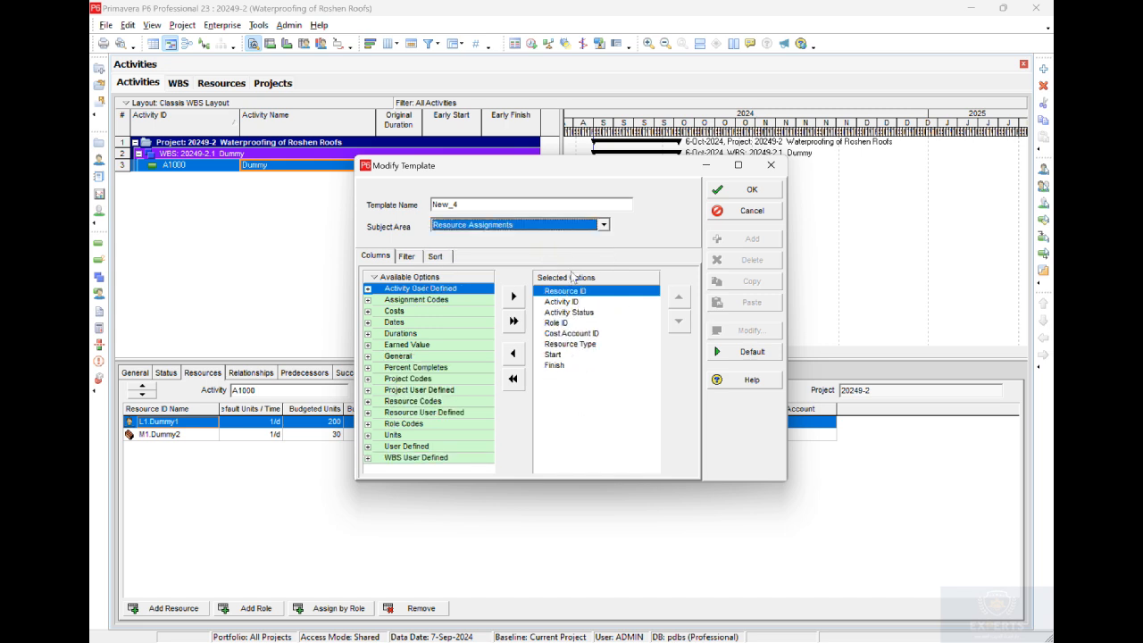
left_click(576, 226)
left_click(560, 258)
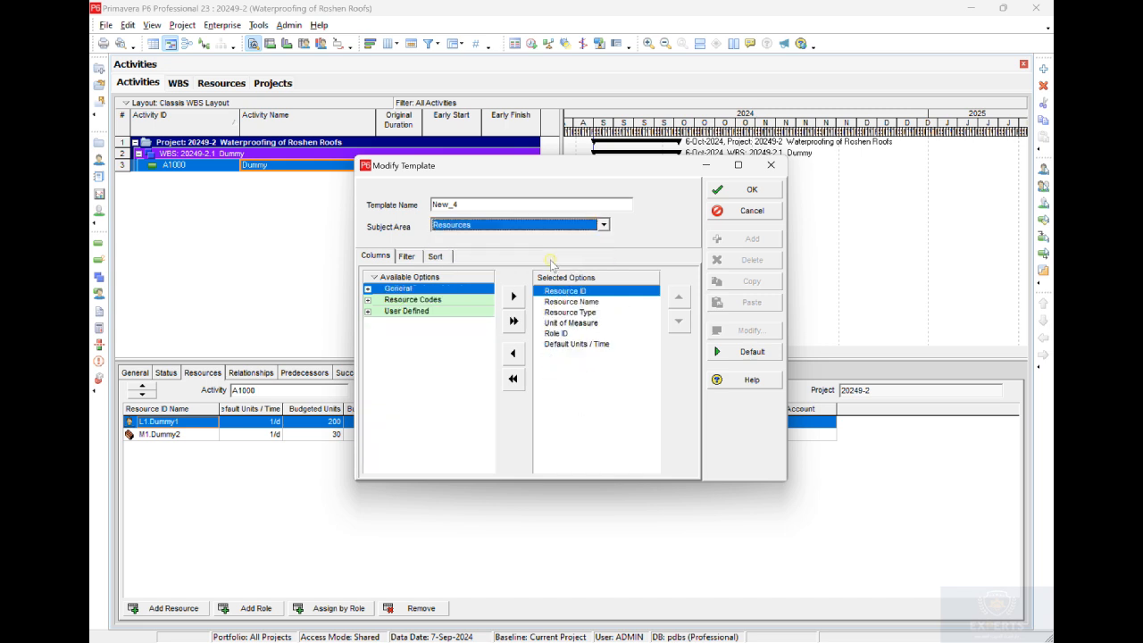
left_click(745, 189)
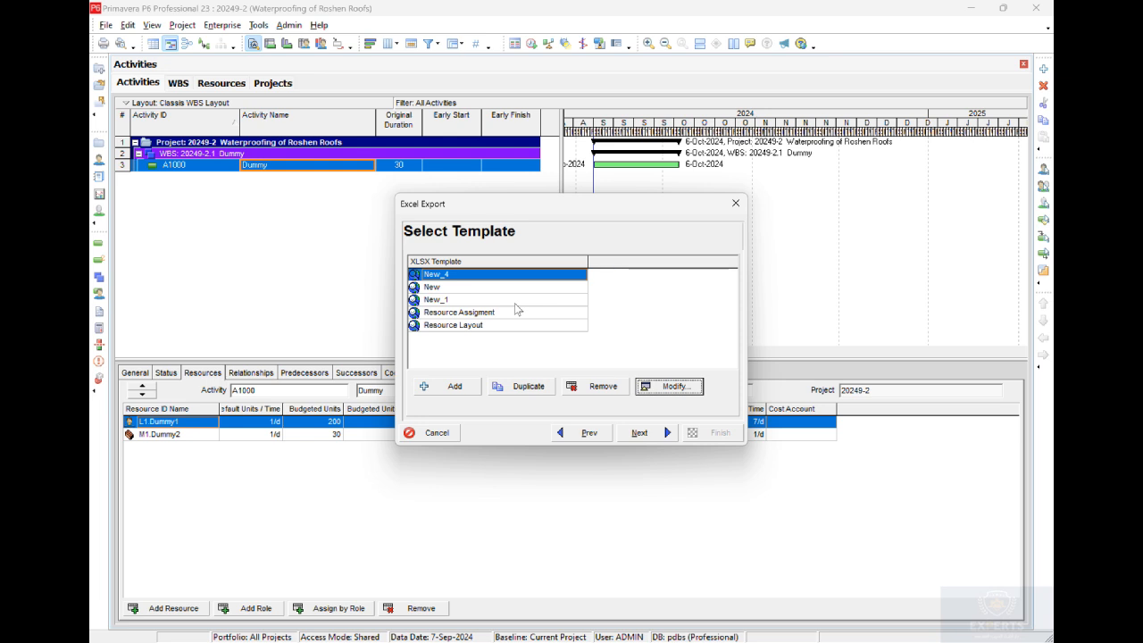
left_click(640, 432)
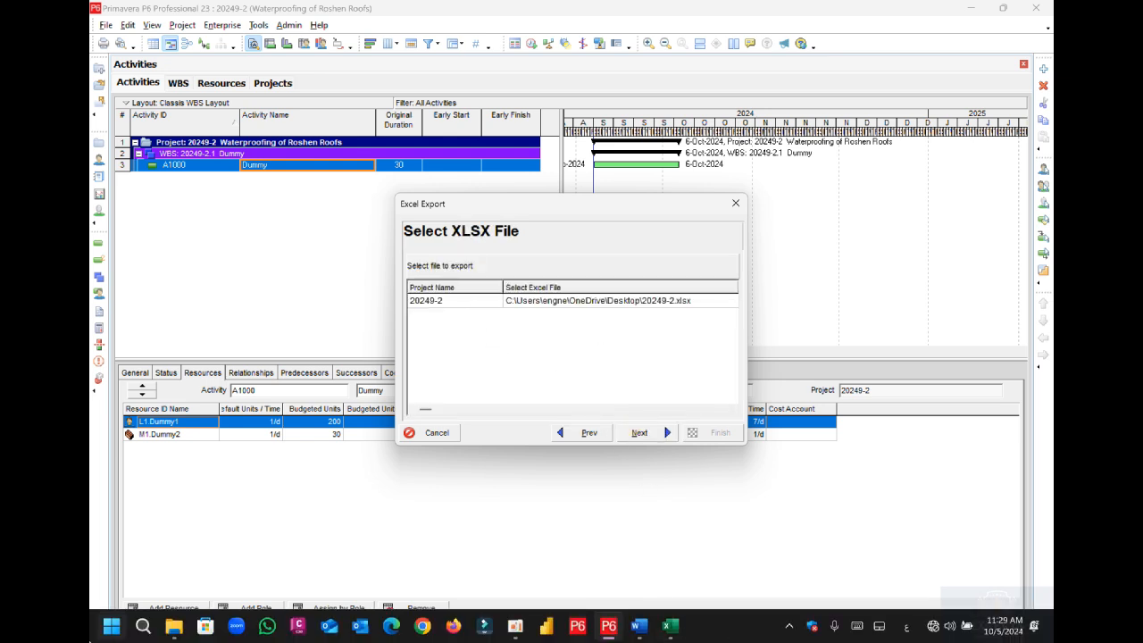
- Move the earlier exported spreadsheet from the desktop to the Recycle Bin and return to the Primavera export
right_click(105, 628)
left_click(120, 588)
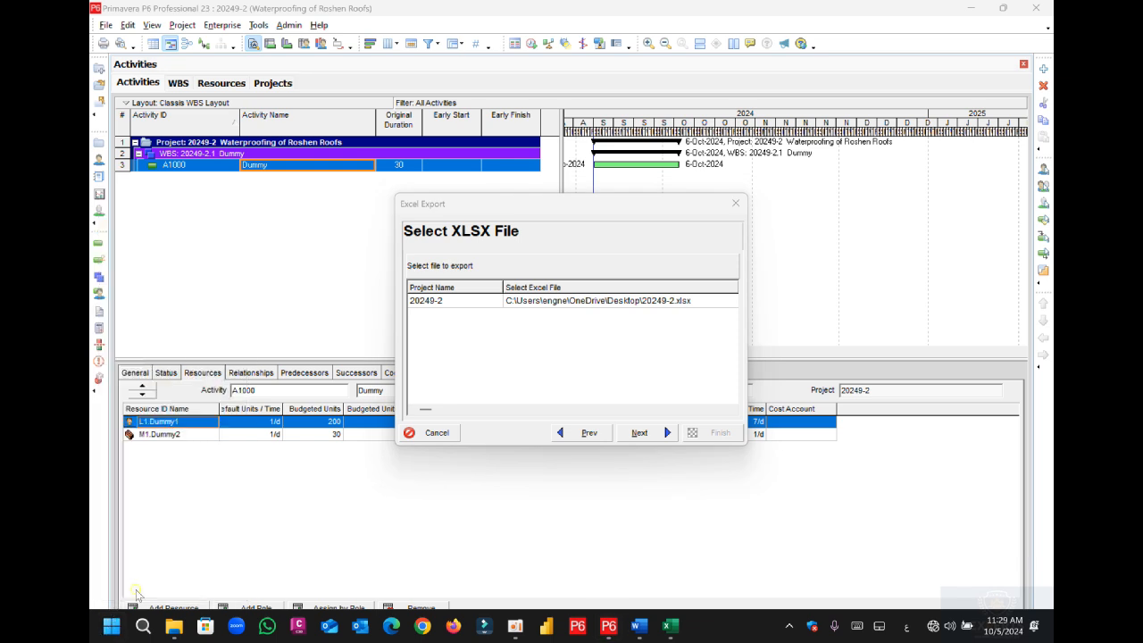
left_click_drag(115, 77, 116, 189)
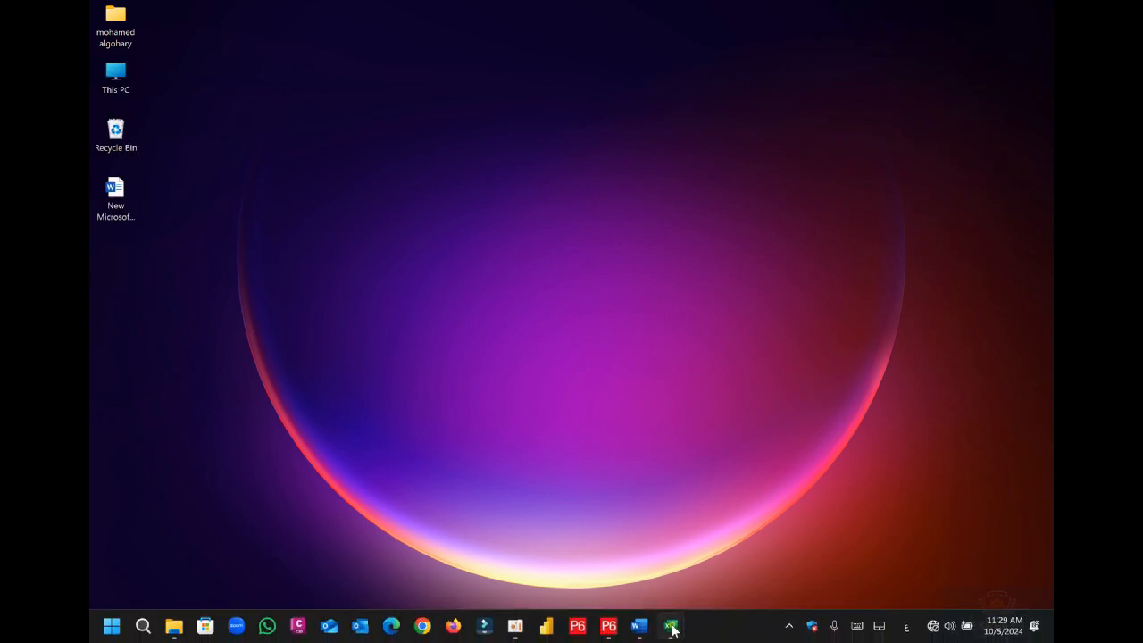
left_click(670, 628)
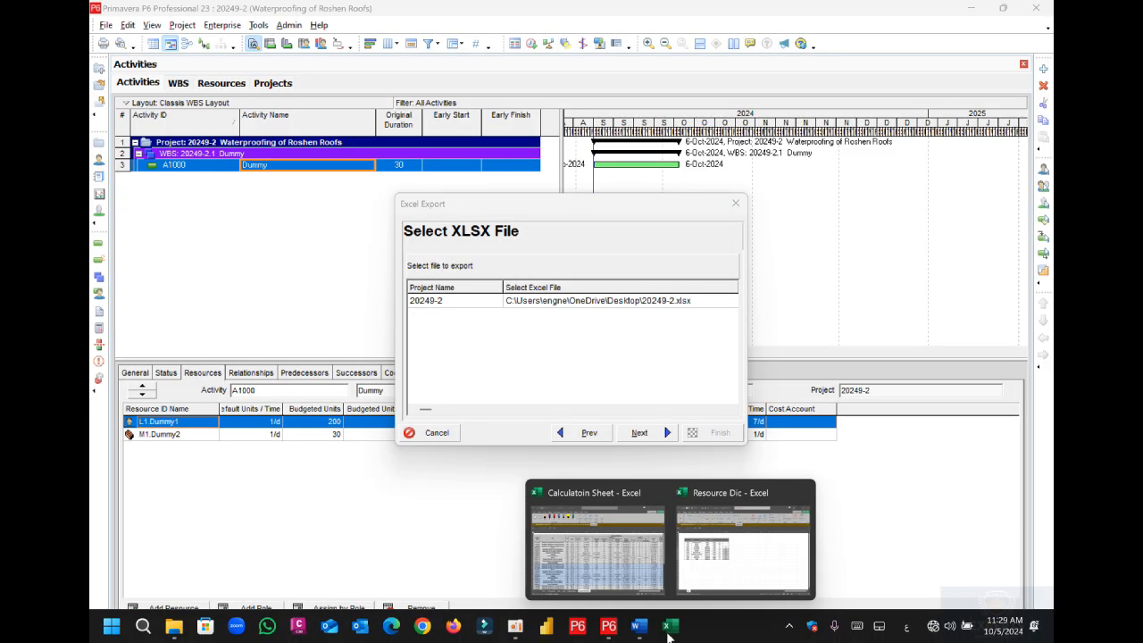
left_click(610, 625)
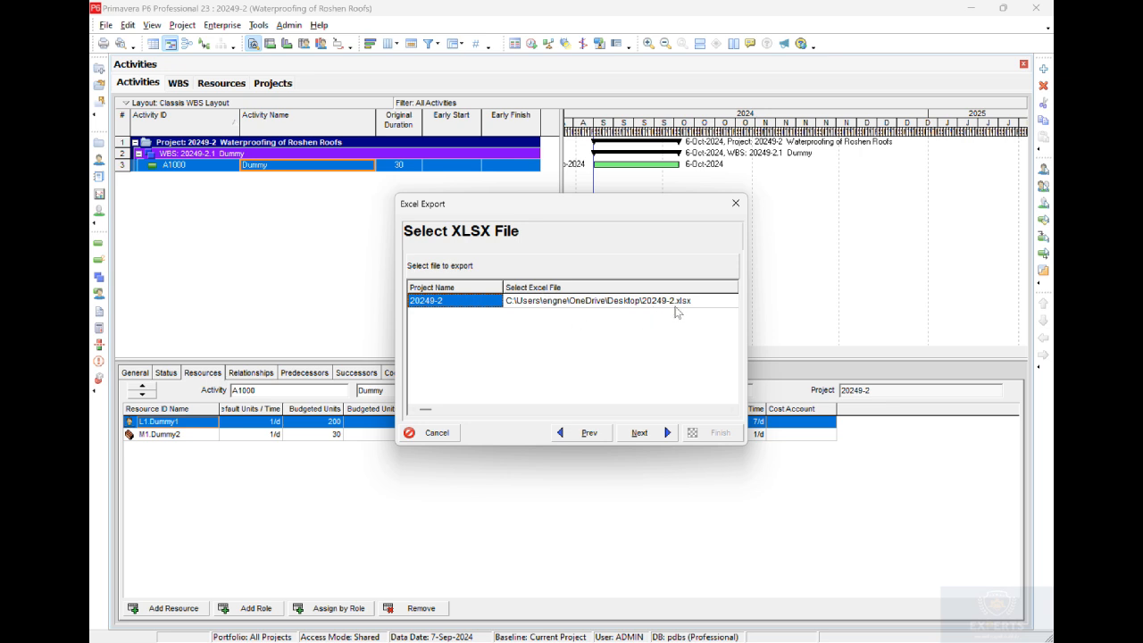
- Complete the export to the desktop file 20249-2.xlsx
left_click(651, 434)
left_click(719, 432)
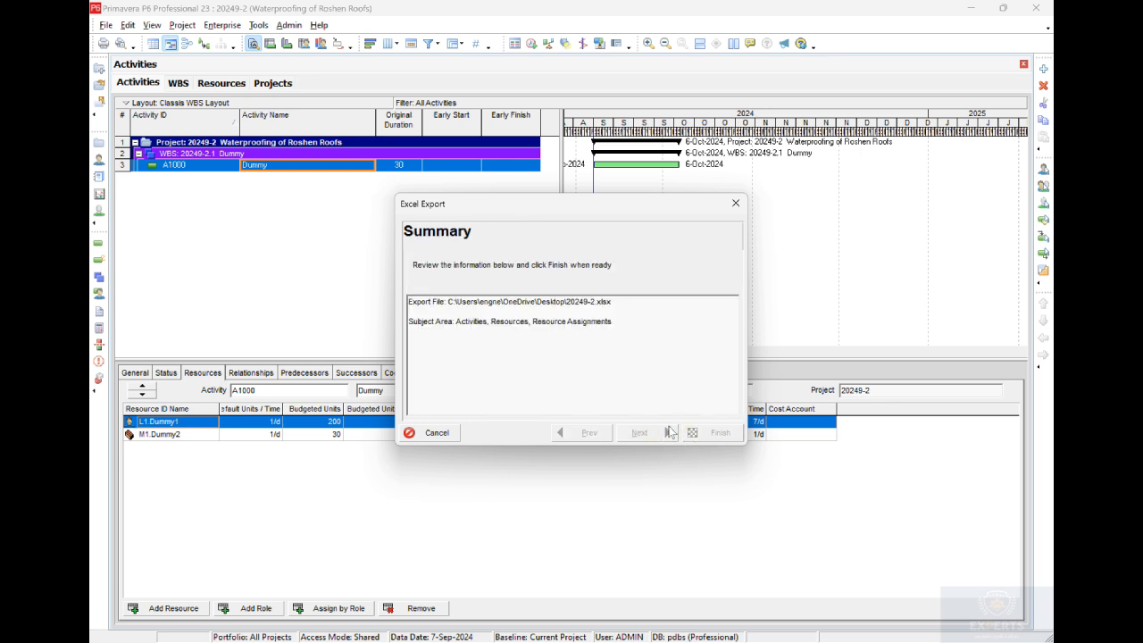
left_click(697, 432)
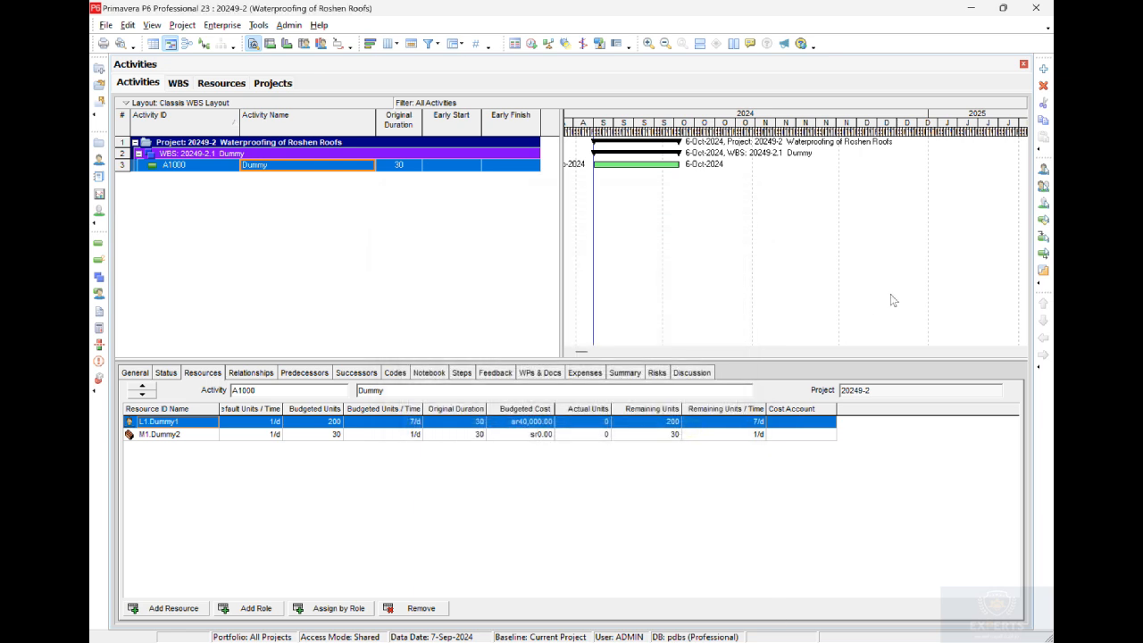
- Open the exported 20249-2 workbook from the desktop in Excel
right_click(96, 631)
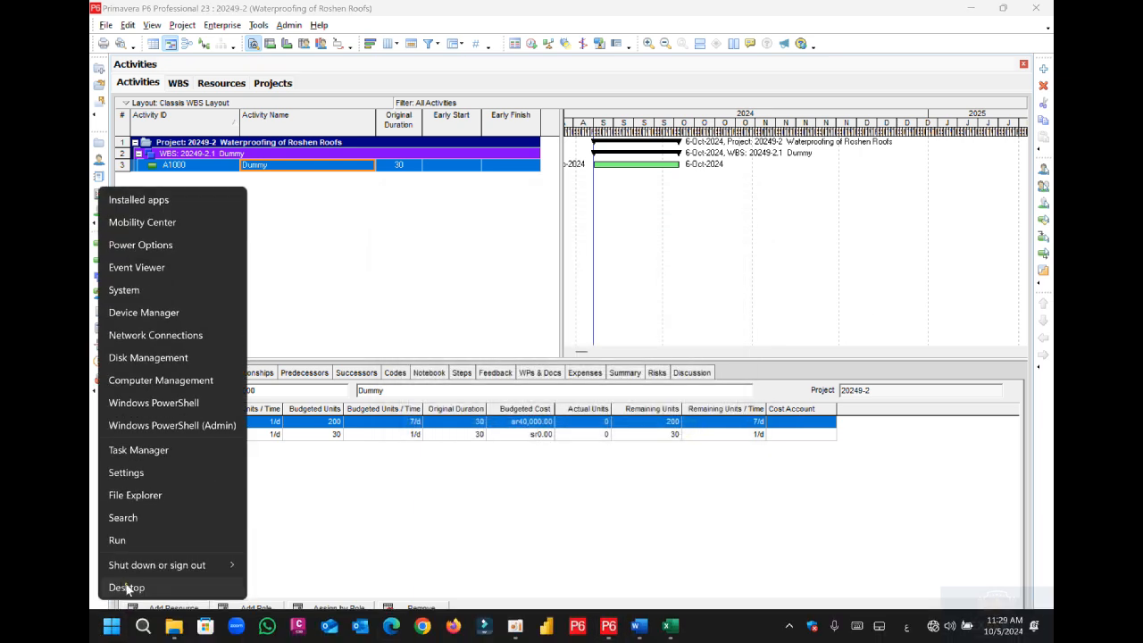
left_click(125, 585)
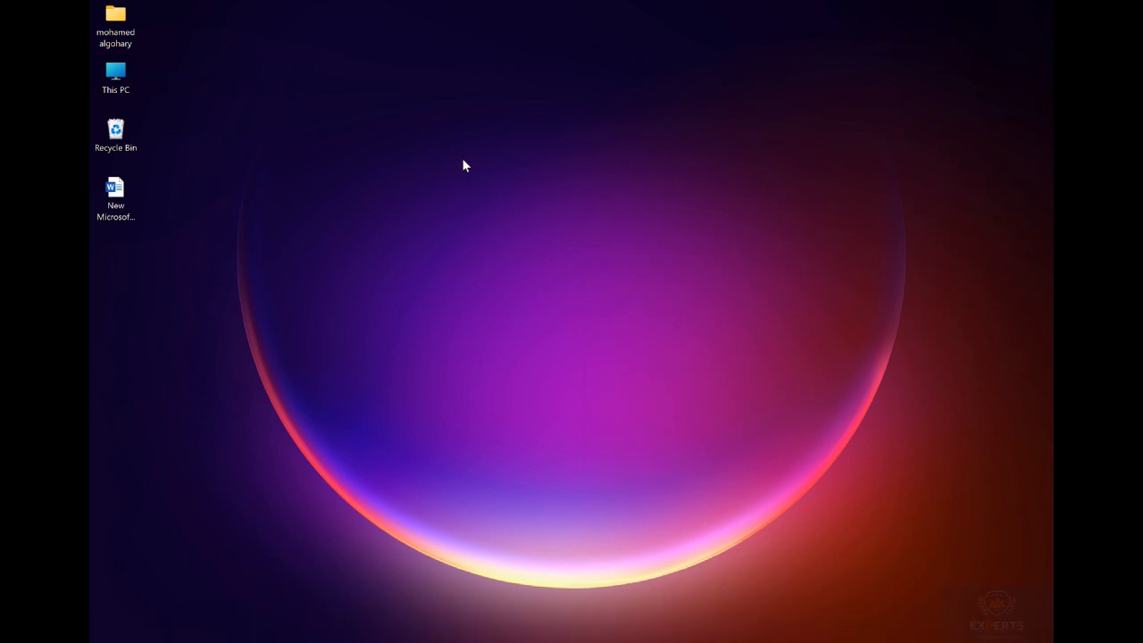
right_click(511, 200)
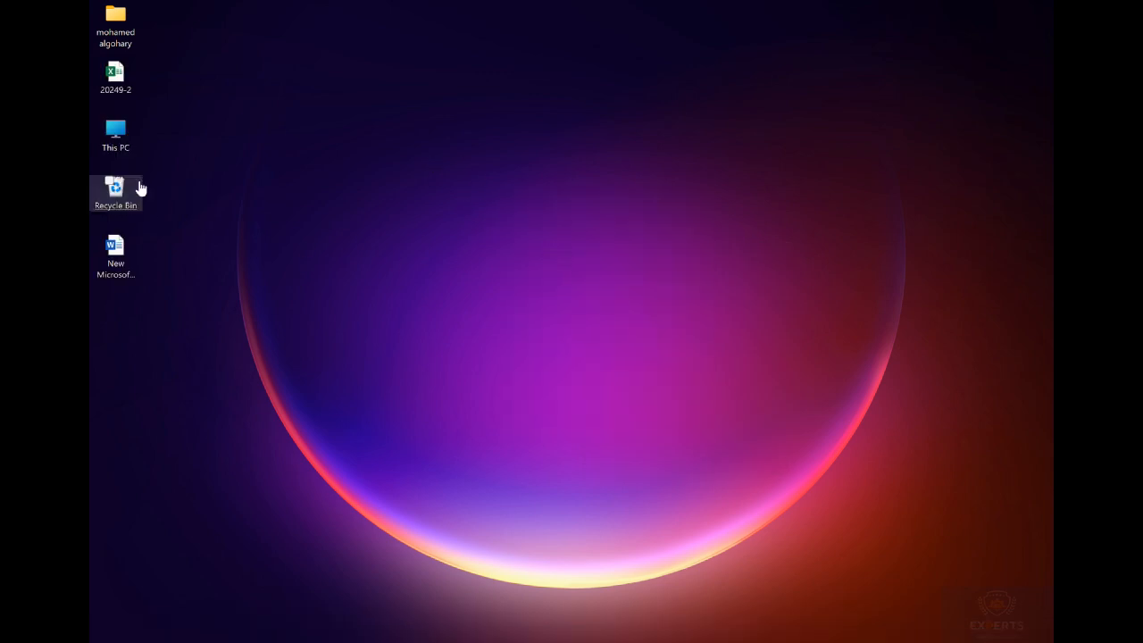
left_click(116, 84)
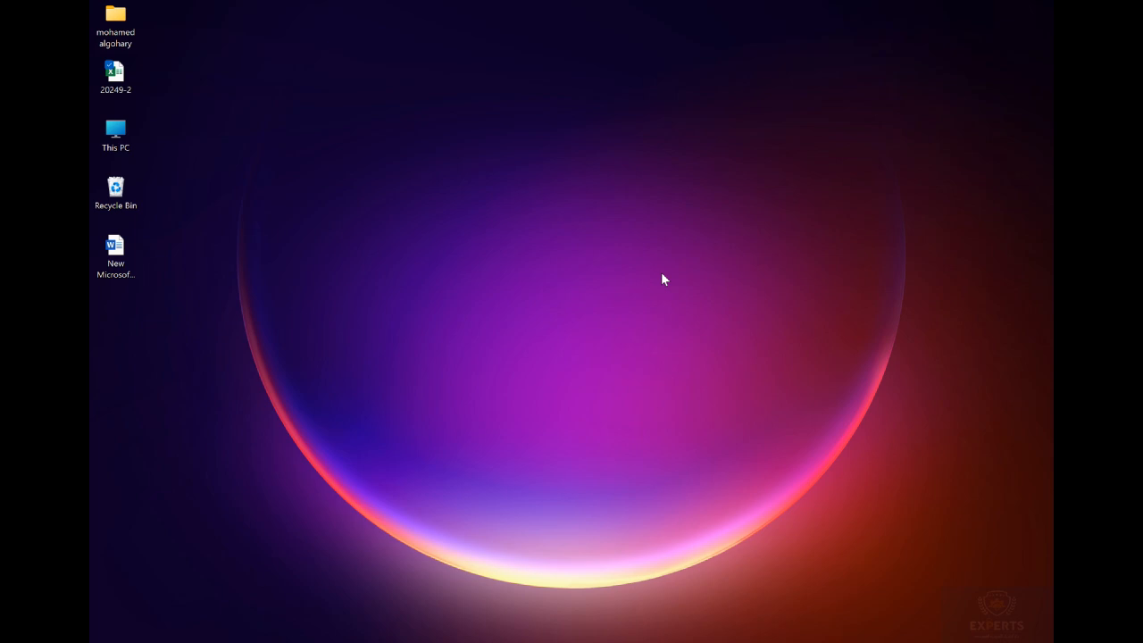
mouse_move(762, 641)
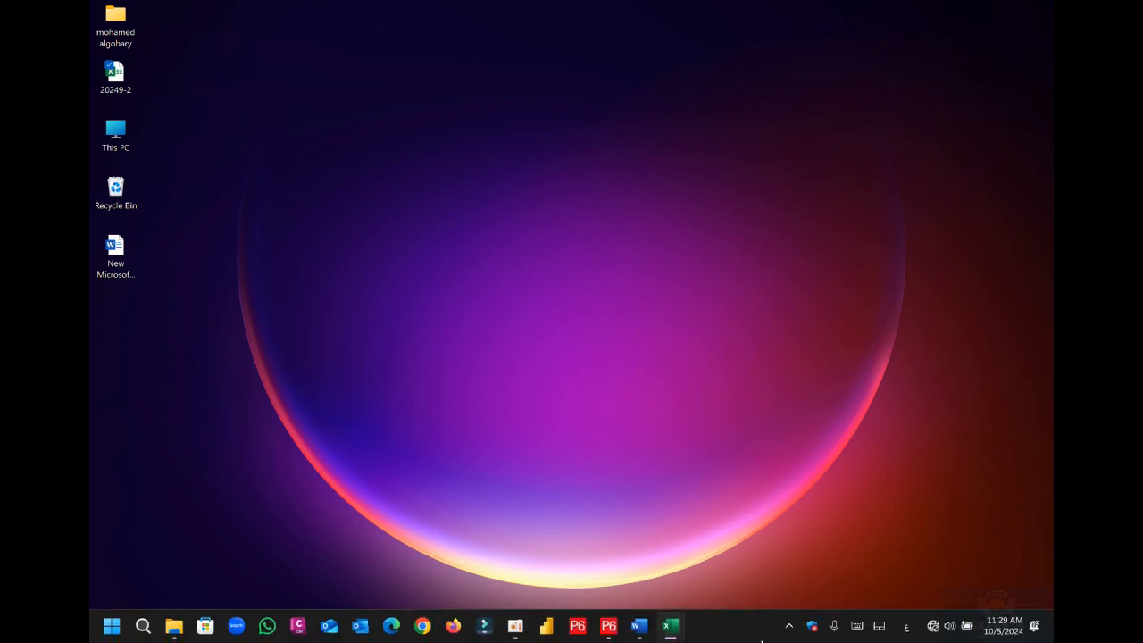
left_click(671, 625)
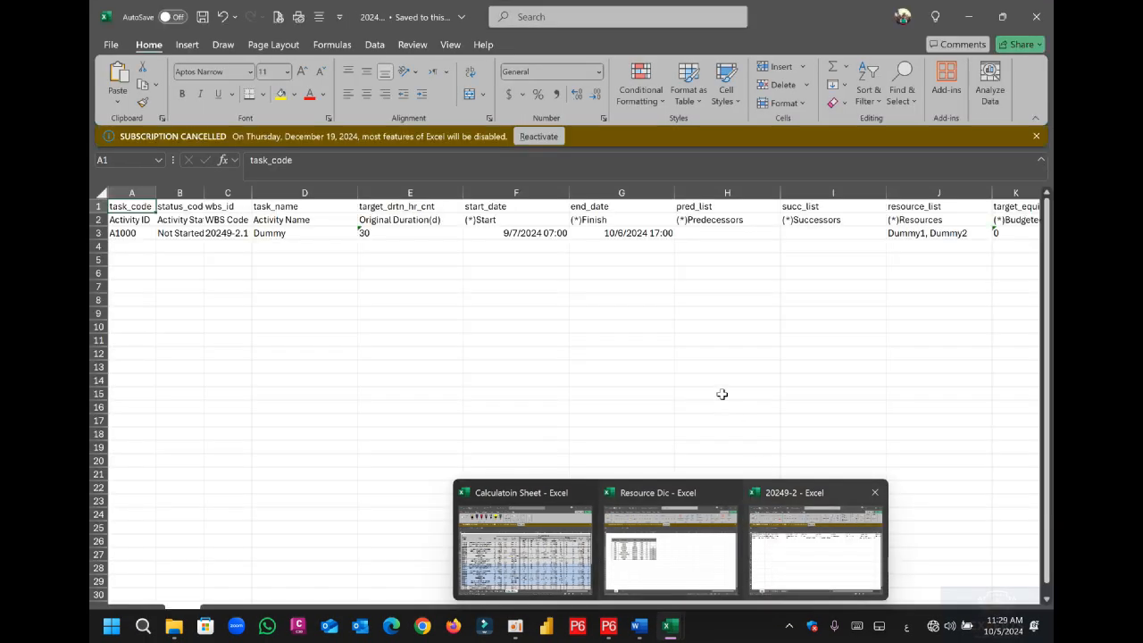
left_click(721, 382)
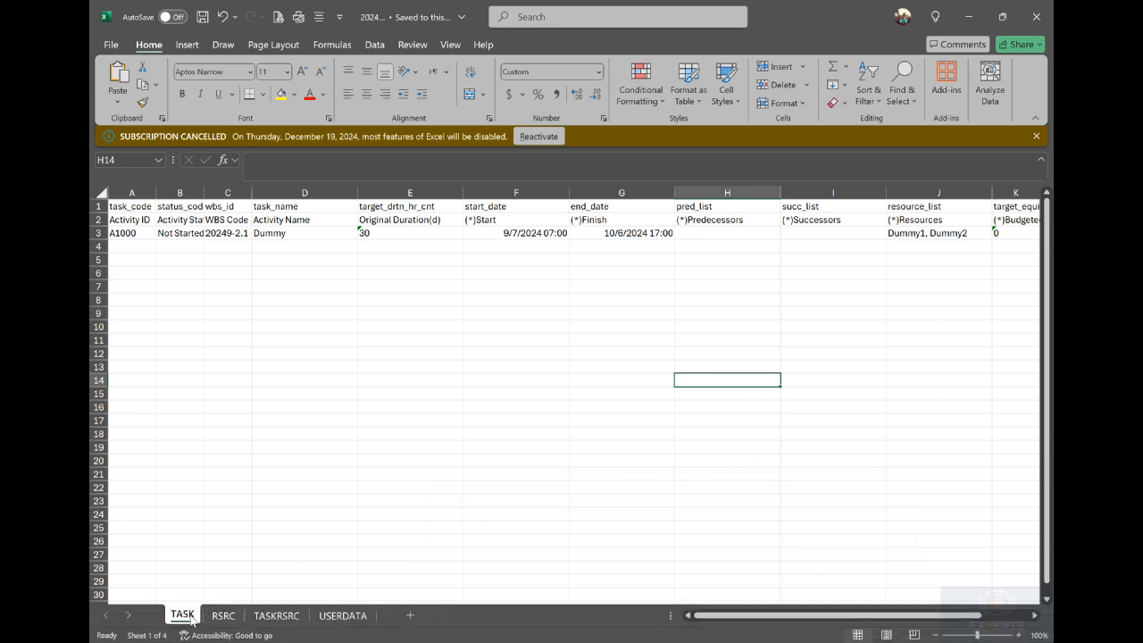
- Look through the RSRC, TASKRSRC and USERDATA sheets of the exported workbook and return to the TASK sheet
left_click(224, 615)
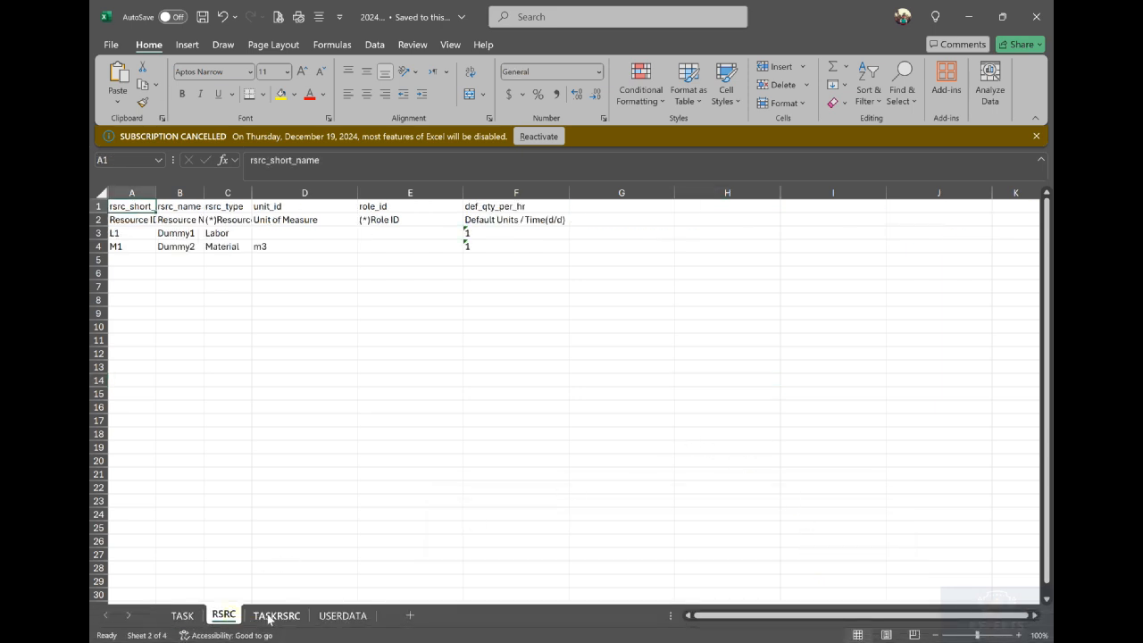
left_click(278, 615)
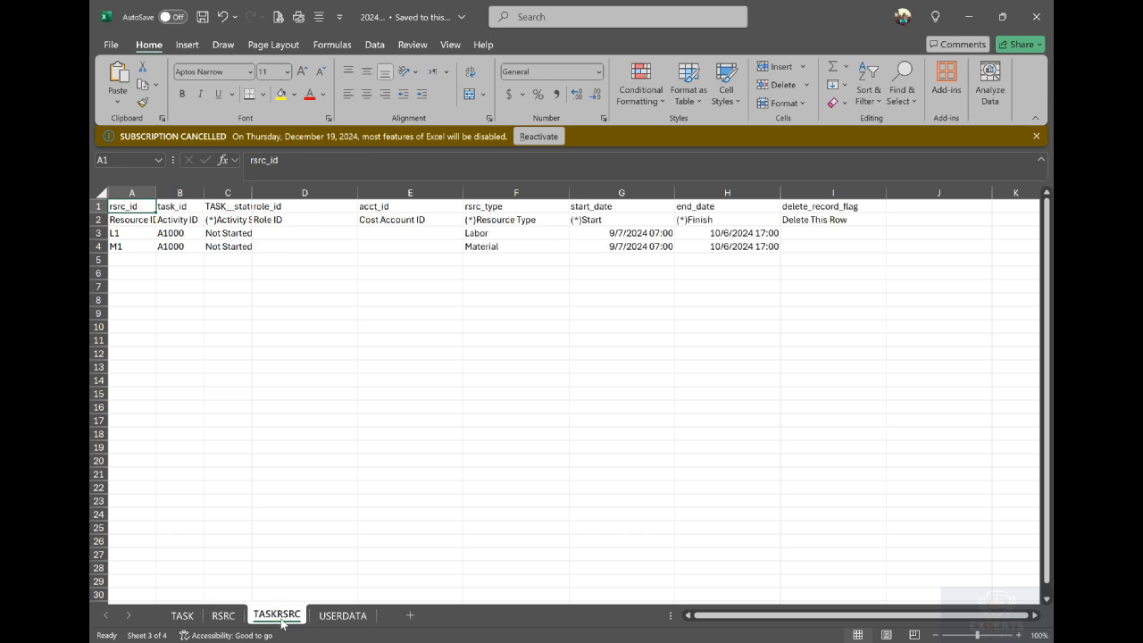
left_click(343, 615)
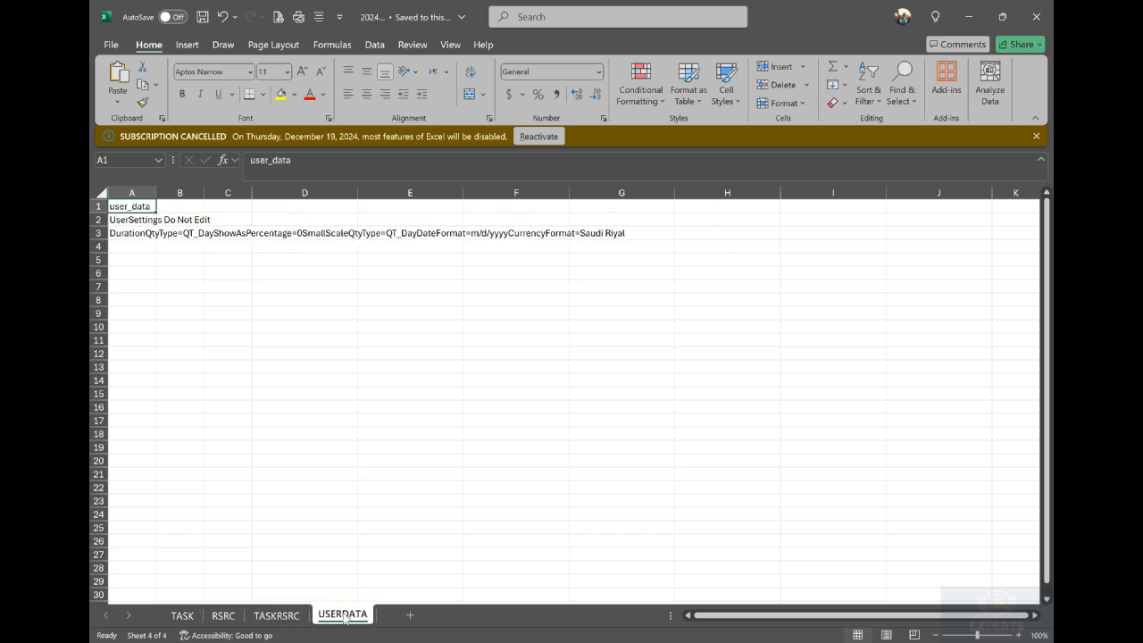
left_click(181, 616)
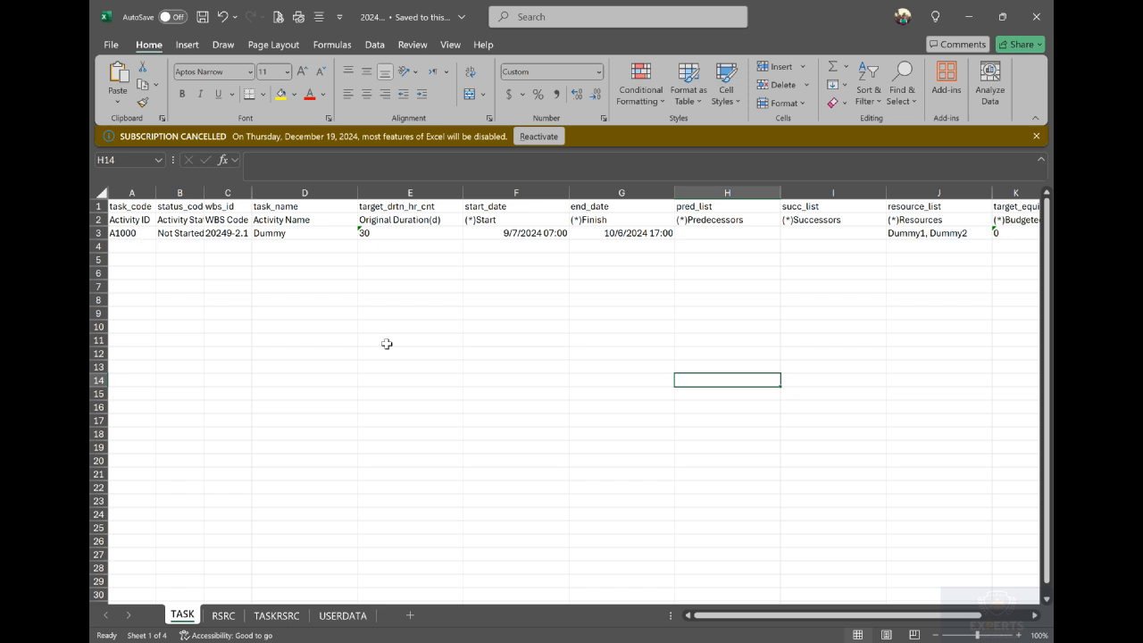
- Switch to the Calculatoin Sheet workbook to show its Budget Materials sheet
mouse_move(634, 629)
mouse_move(670, 629)
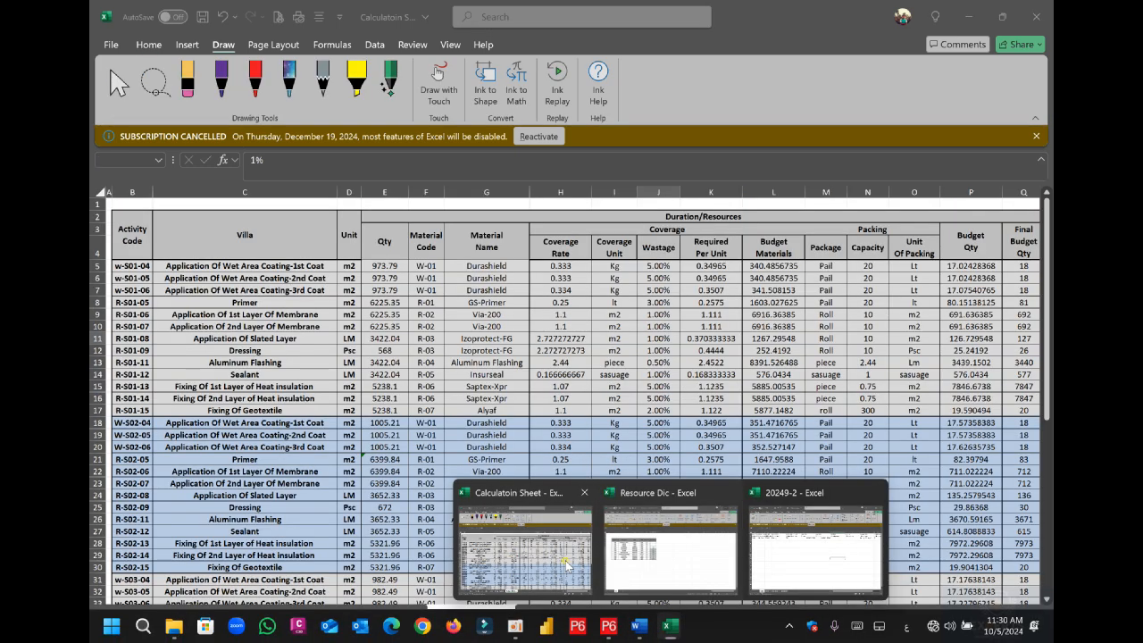
left_click(571, 566)
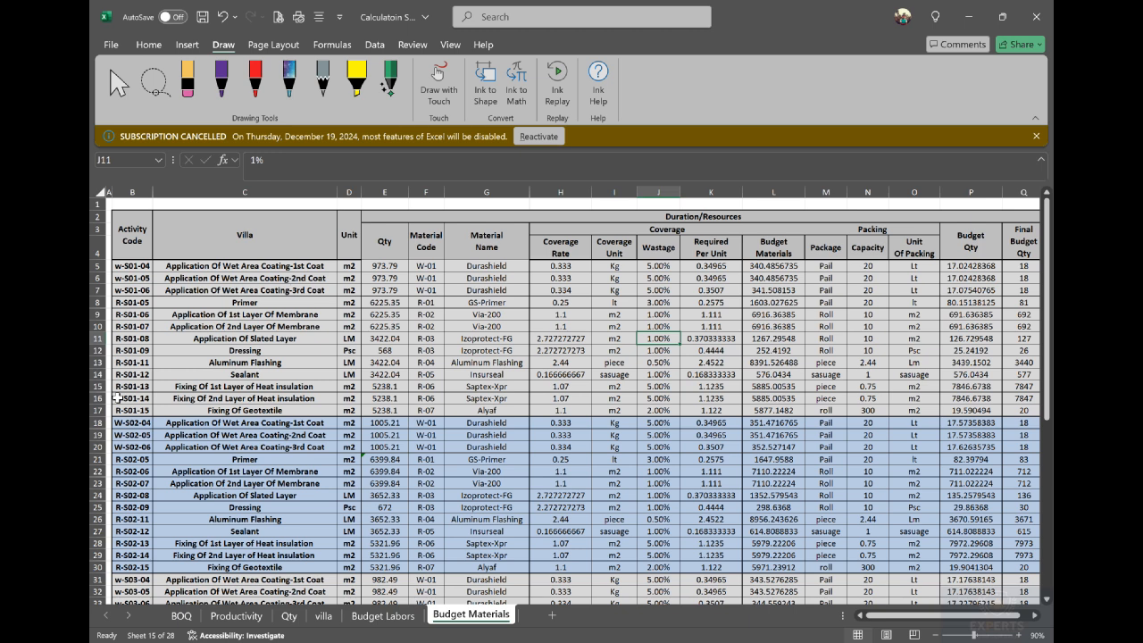
- Show the Budget Labors sheet, and examine the resource list and unit prices in the Resource Dic workbook
left_click(391, 616)
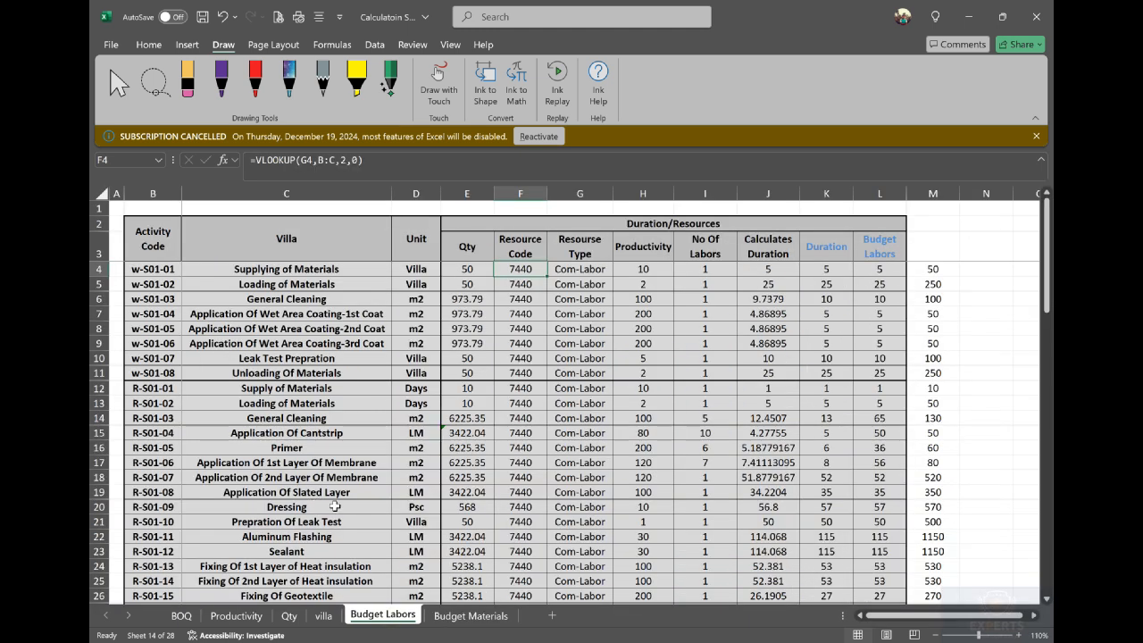
mouse_move(672, 637)
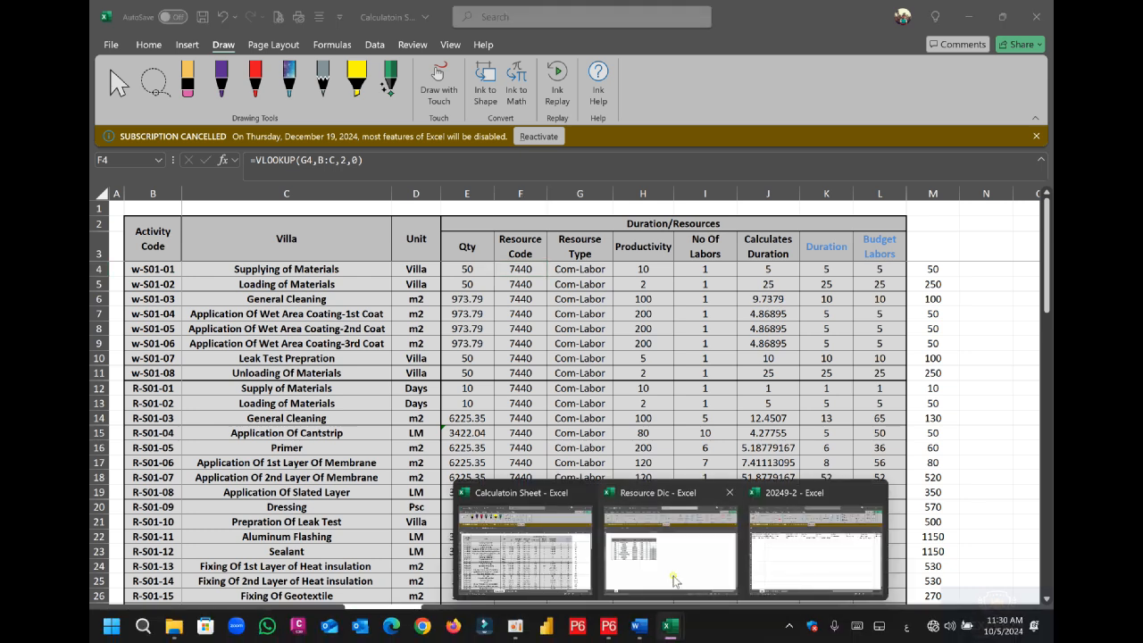
left_click(670, 547)
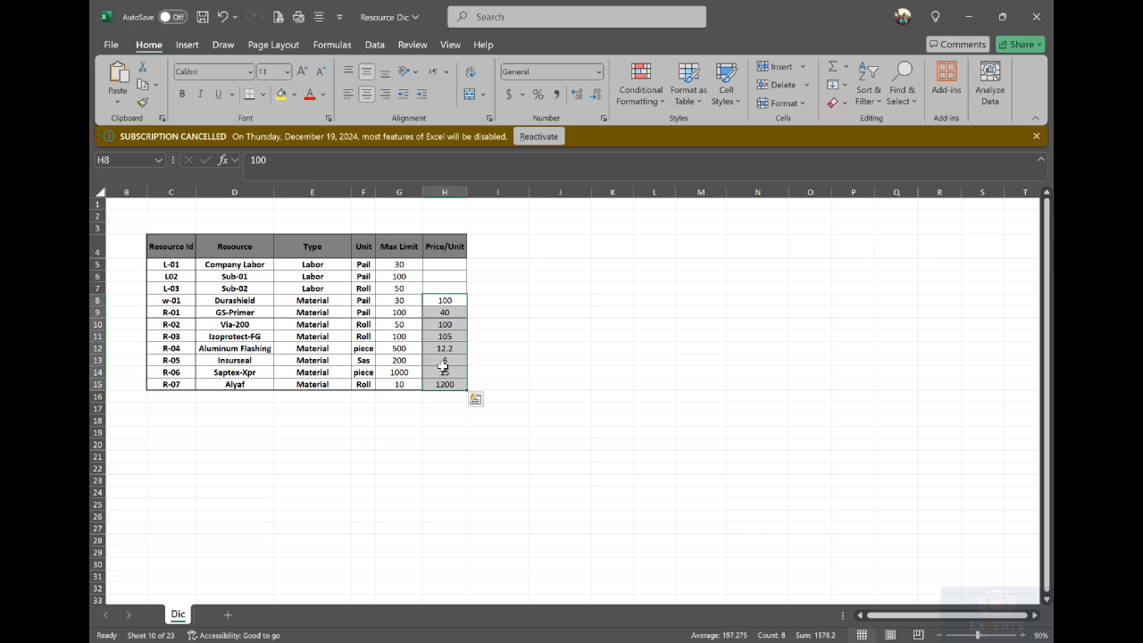
mouse_move(619, 633)
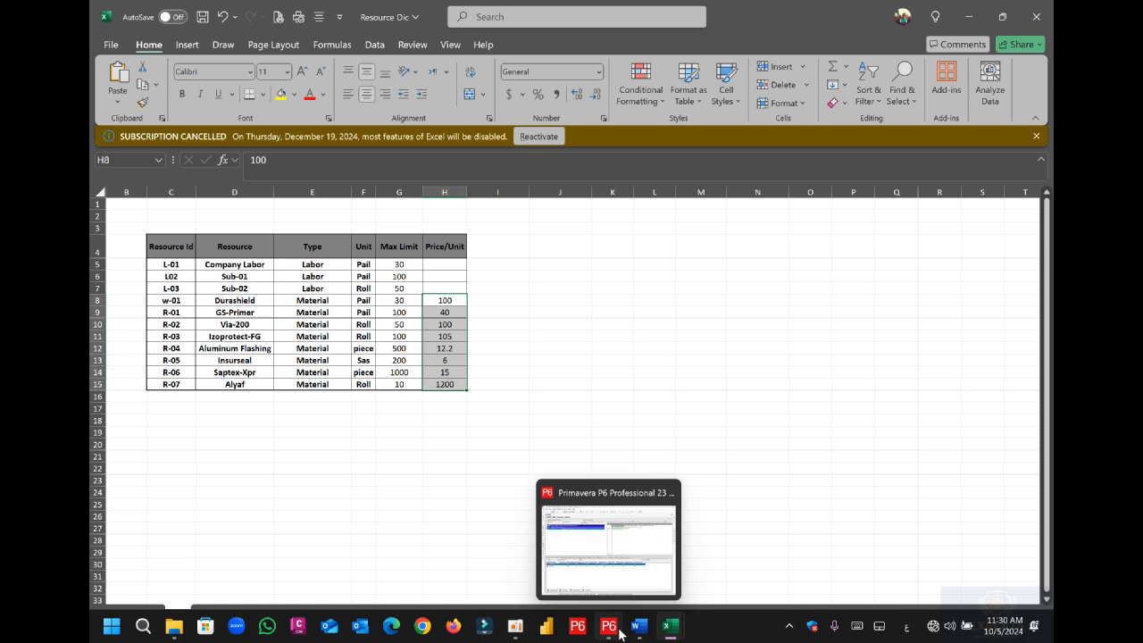
mouse_move(670, 626)
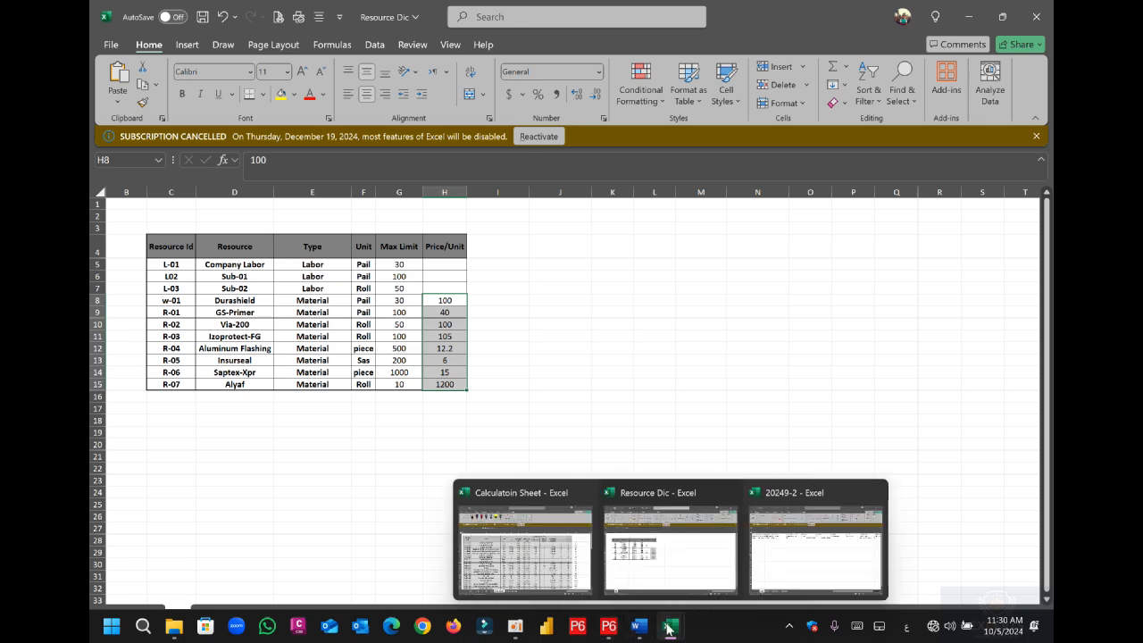
- Copy the activity codes B4:B75 from the Budget Labors sheet and paste them as values from A4 on the TASK sheet of 20249-2
left_click(551, 568)
left_click_drag(152, 264, 172, 566)
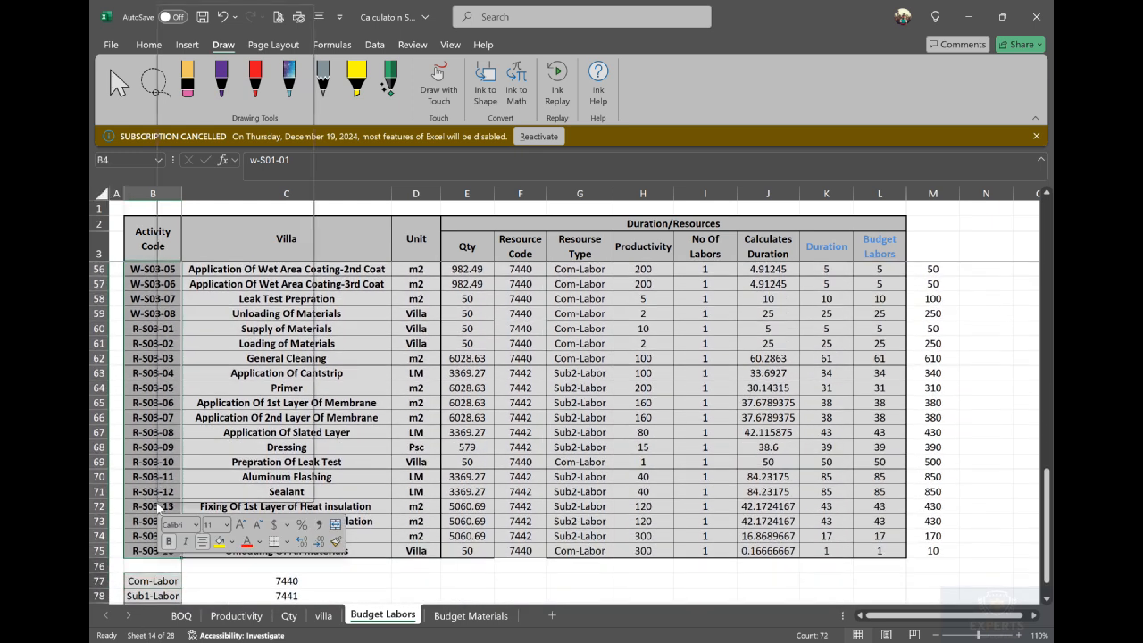
left_click(192, 61)
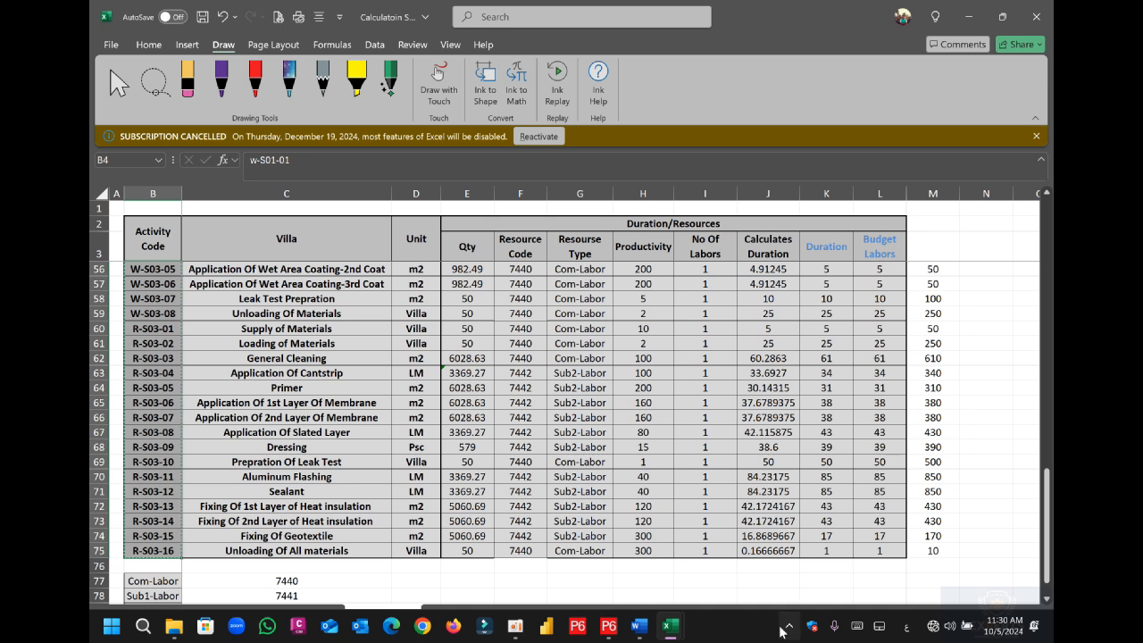
mouse_move(670, 625)
left_click(804, 545)
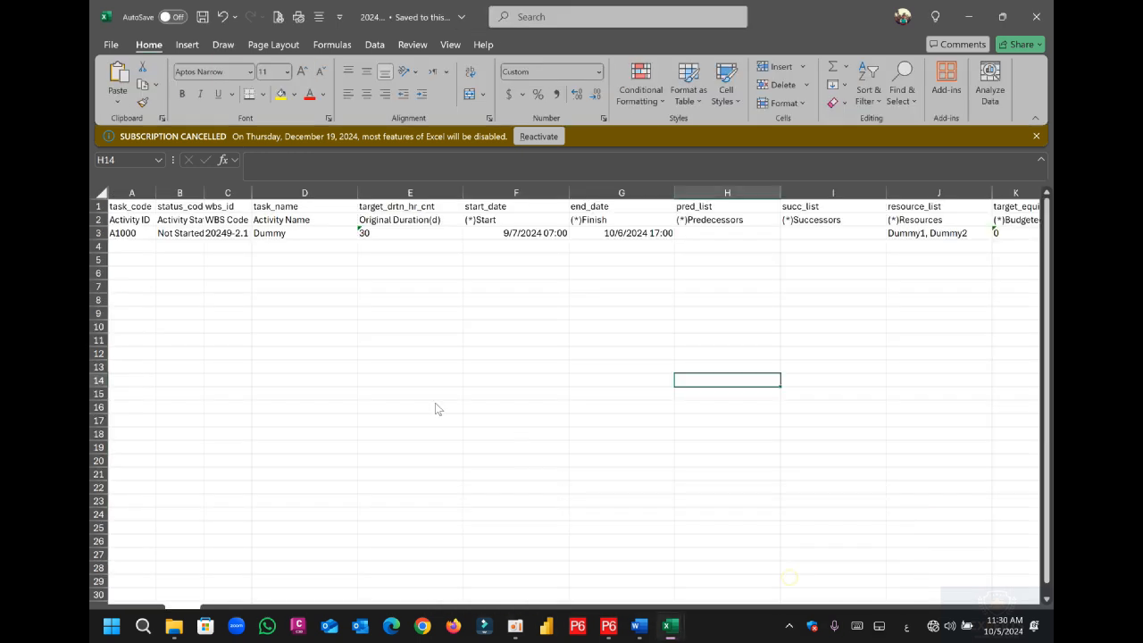
left_click(150, 244)
right_click(150, 247)
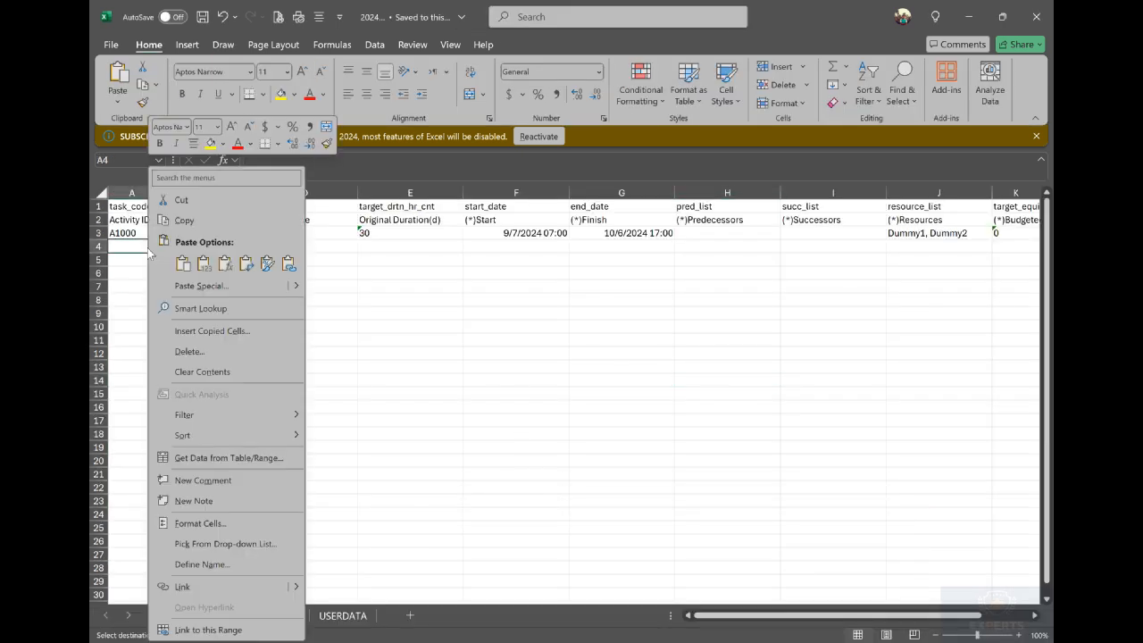
left_click(203, 263)
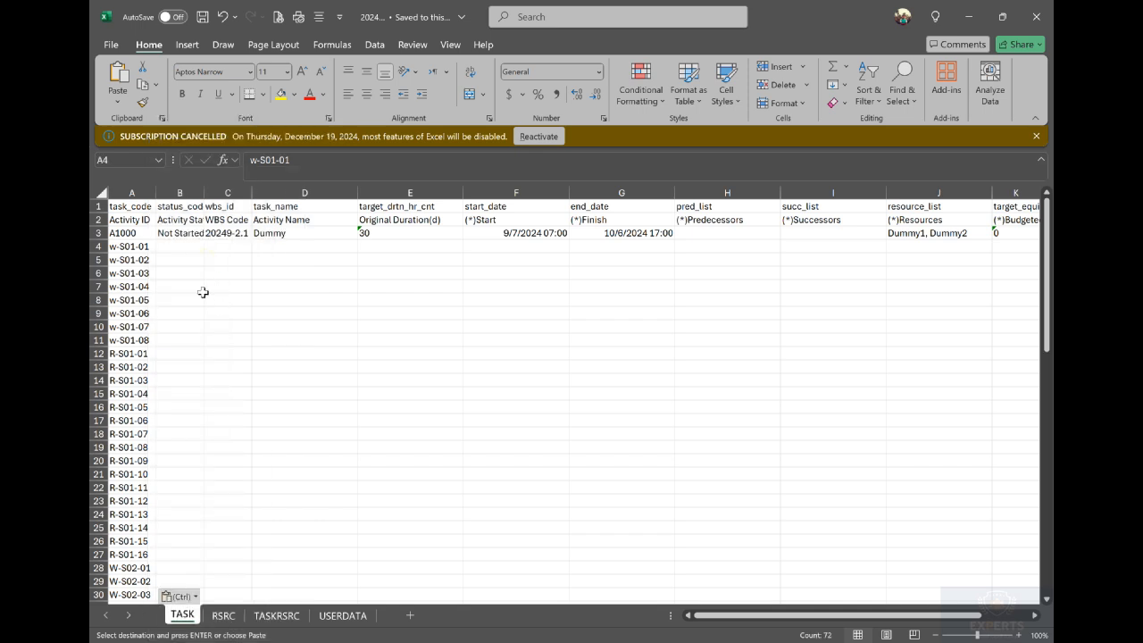
- Fit all columns of the TASK sheet to the width of their contents
double_click(155, 193)
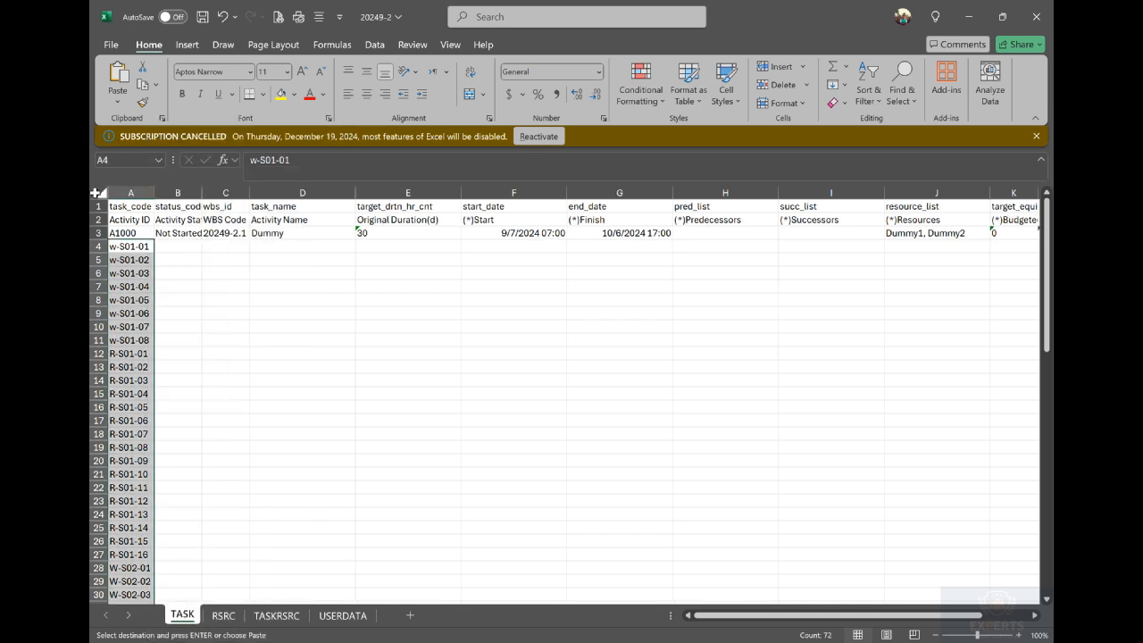
left_click(96, 193)
double_click(202, 192)
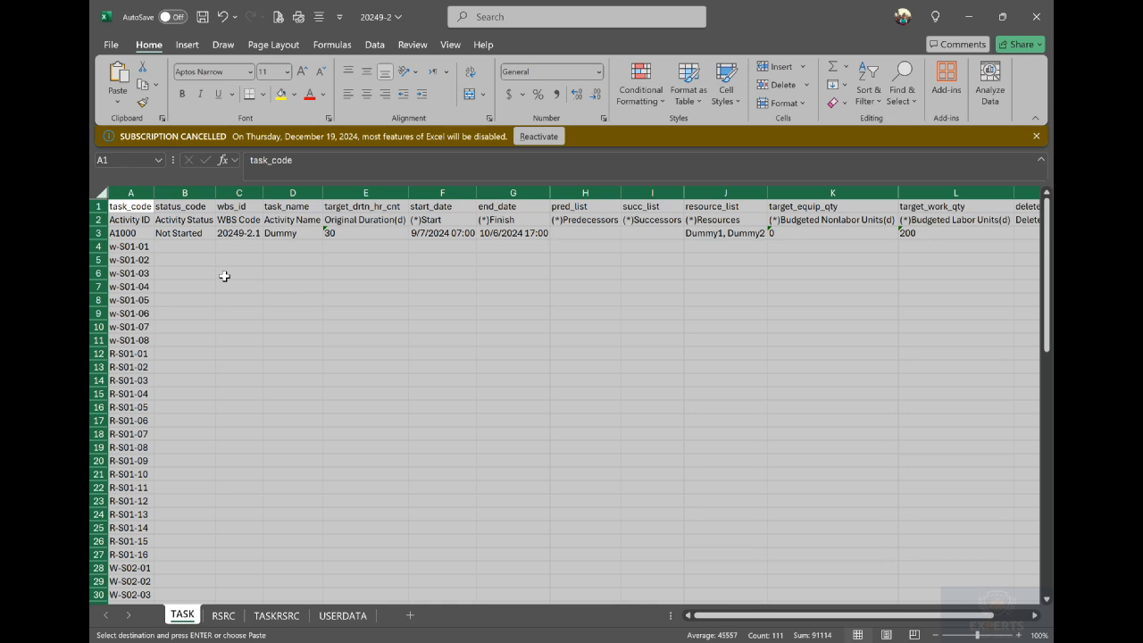
- Fill the Not Started status from B3 down the Activity Status column for all activities
left_click(193, 233)
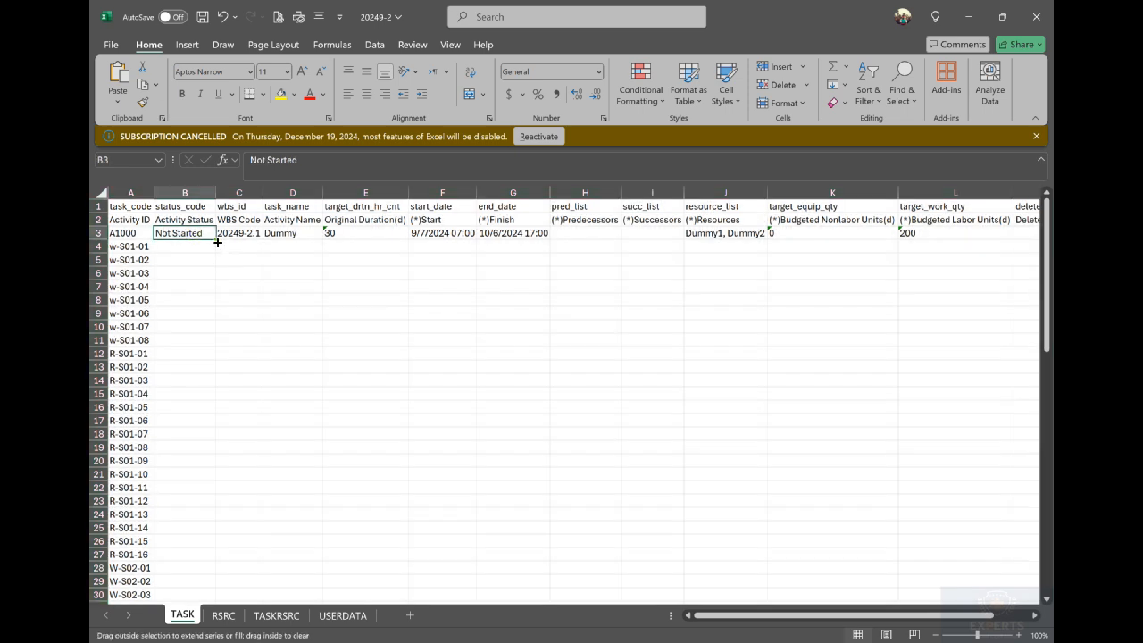
double_click(216, 239)
scroll(265, 393, "down", 15)
scroll(267, 368, "up", 12)
scroll(267, 368, "up", 3)
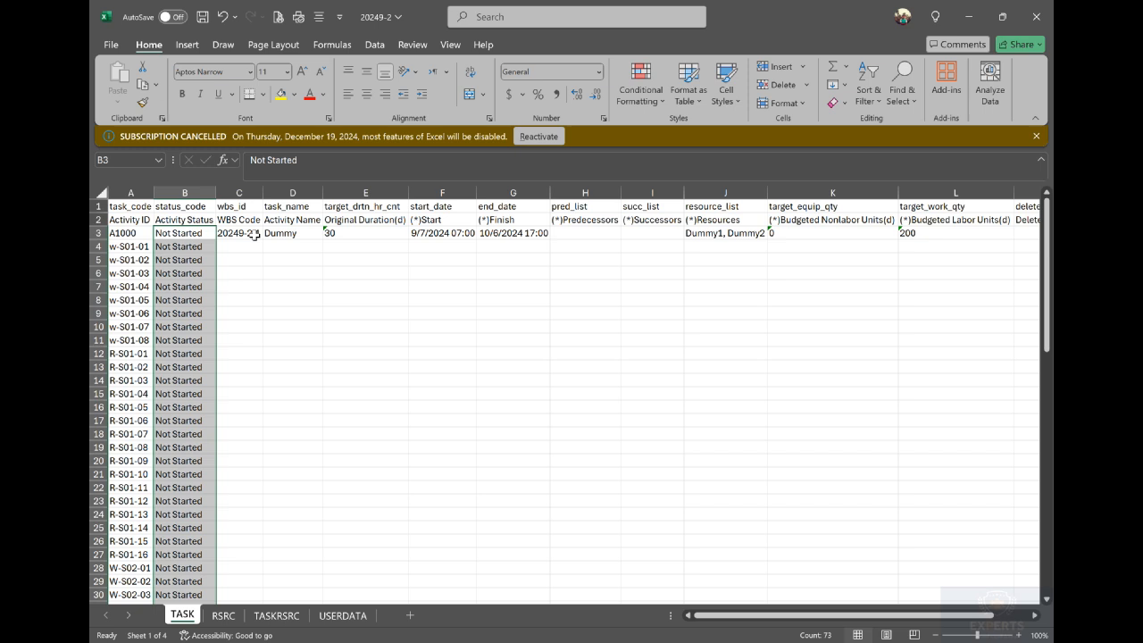
- Fill WBS code 20249-2.1 from C3 down to every activity as identical copies instead of a series
left_click(255, 234)
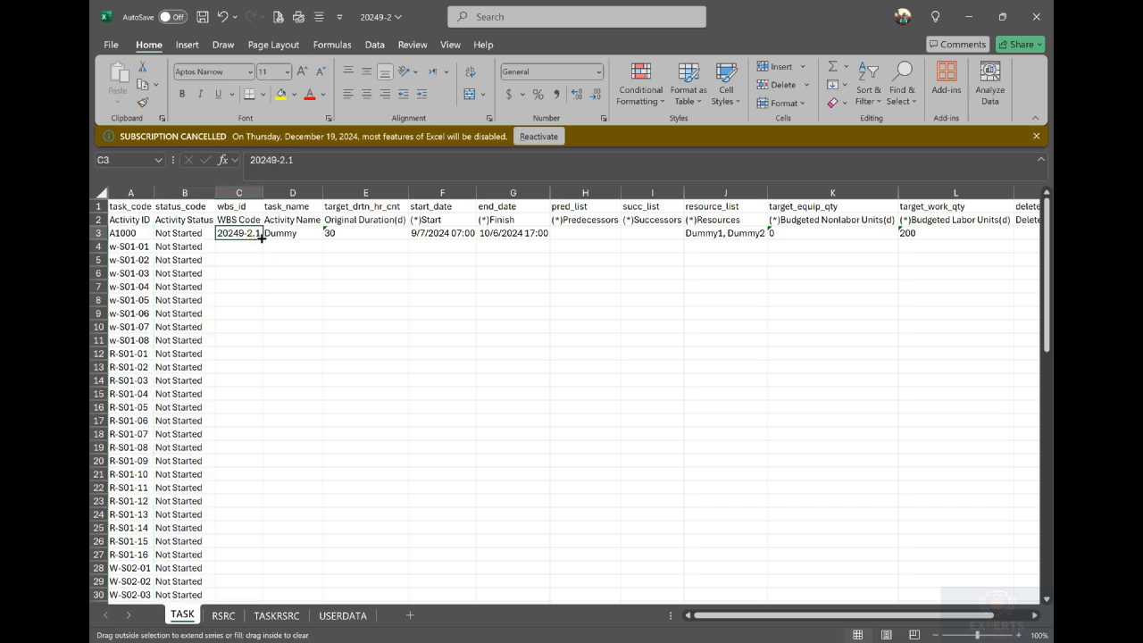
double_click(263, 239)
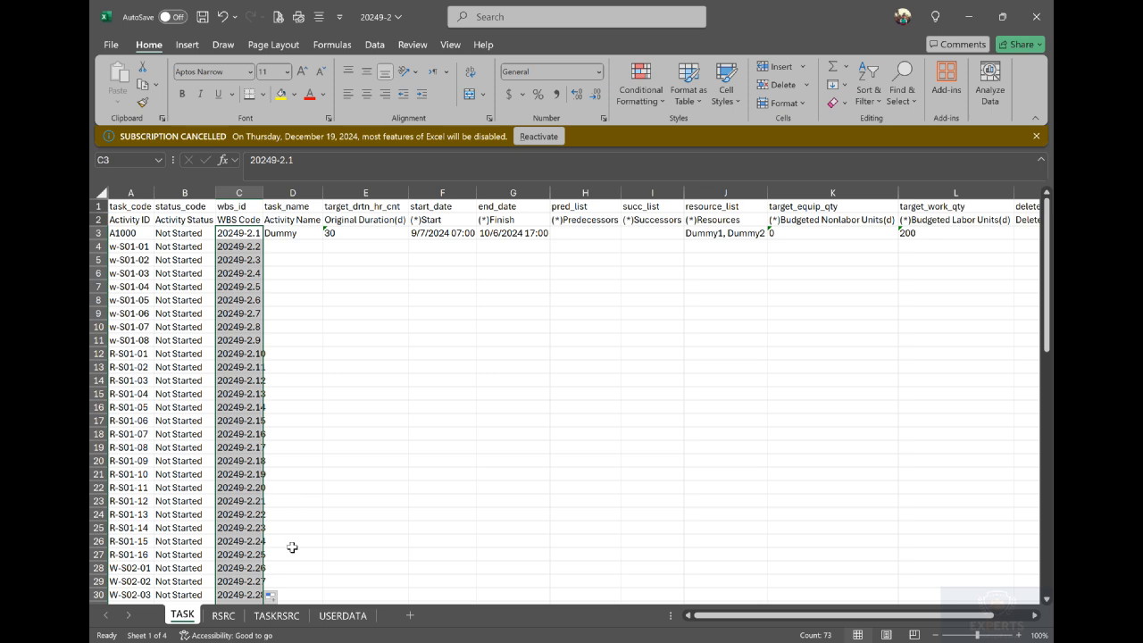
left_click(269, 596)
left_click(234, 519)
double_click(260, 188)
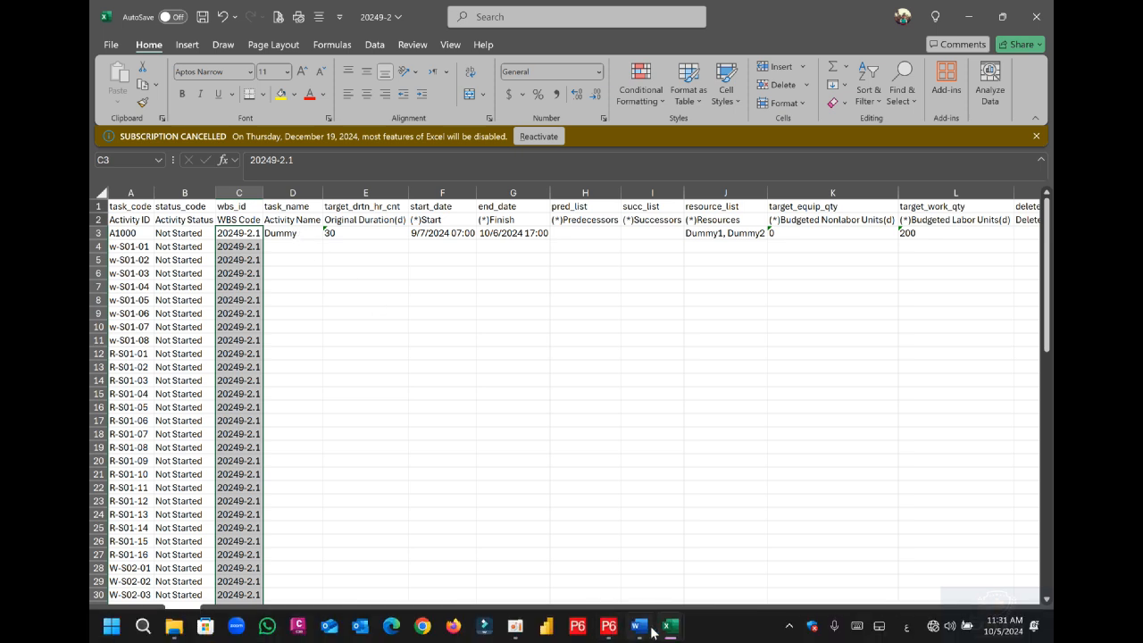
- Copy the activity names C4:C75 from the Budget Labors sheet of the Calculatoin Sheet workbook
mouse_move(670, 625)
left_click(525, 578)
scroll(302, 393, "up", 15)
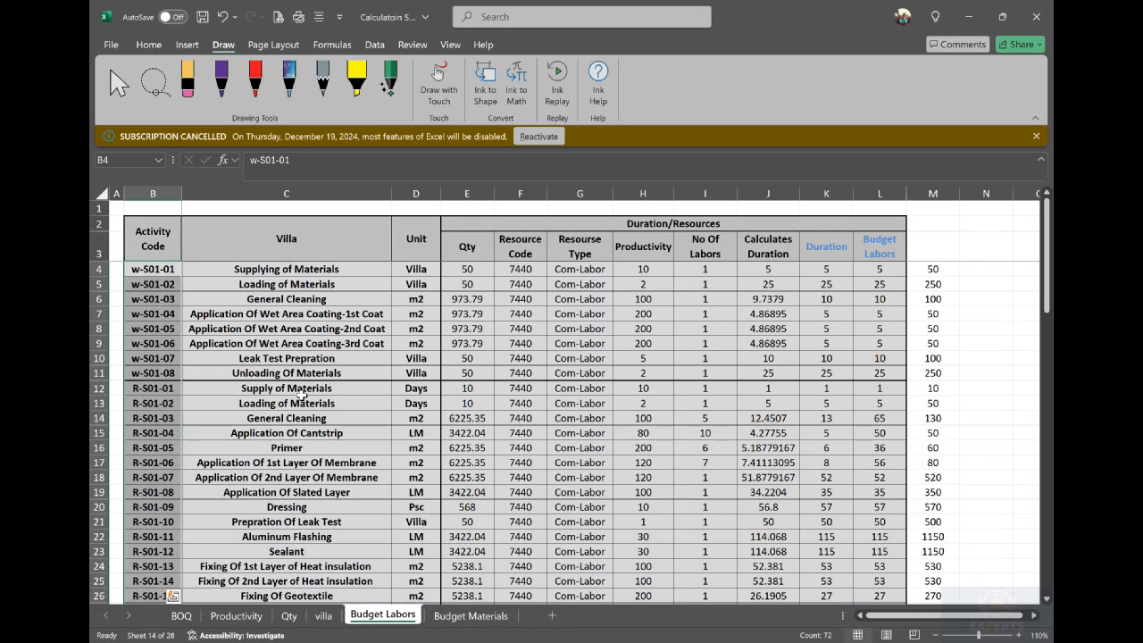
left_click_drag(298, 268, 286, 577)
right_click(285, 578)
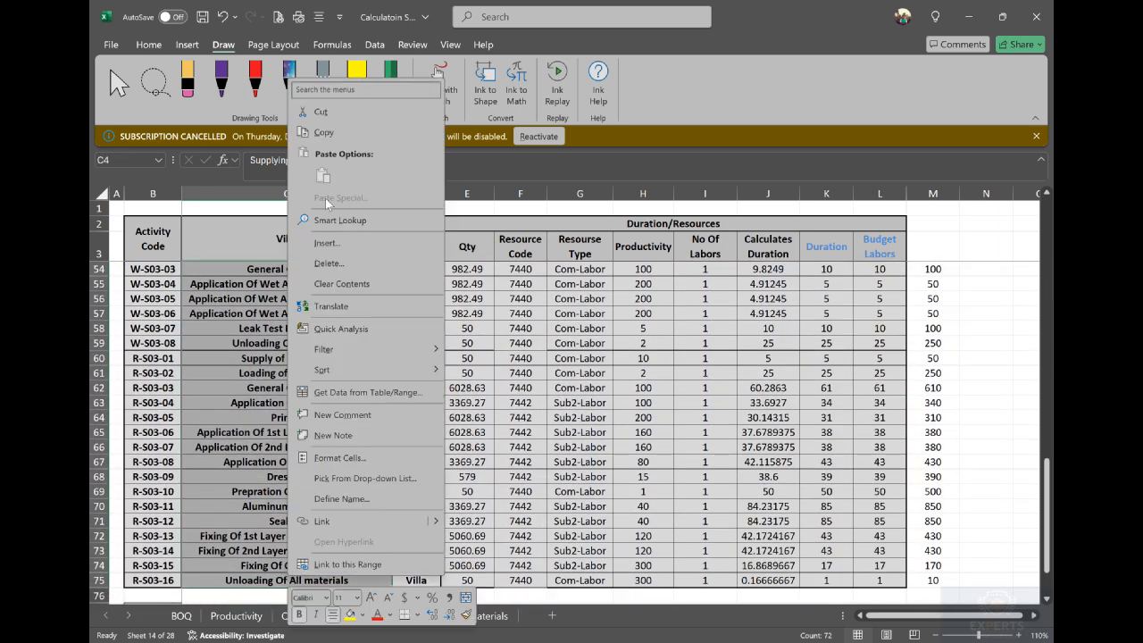
left_click(350, 135)
- Paste the names as values from D4 on the TASK sheet of 20249-2 and fit the Activity Name column's width
mouse_move(696, 626)
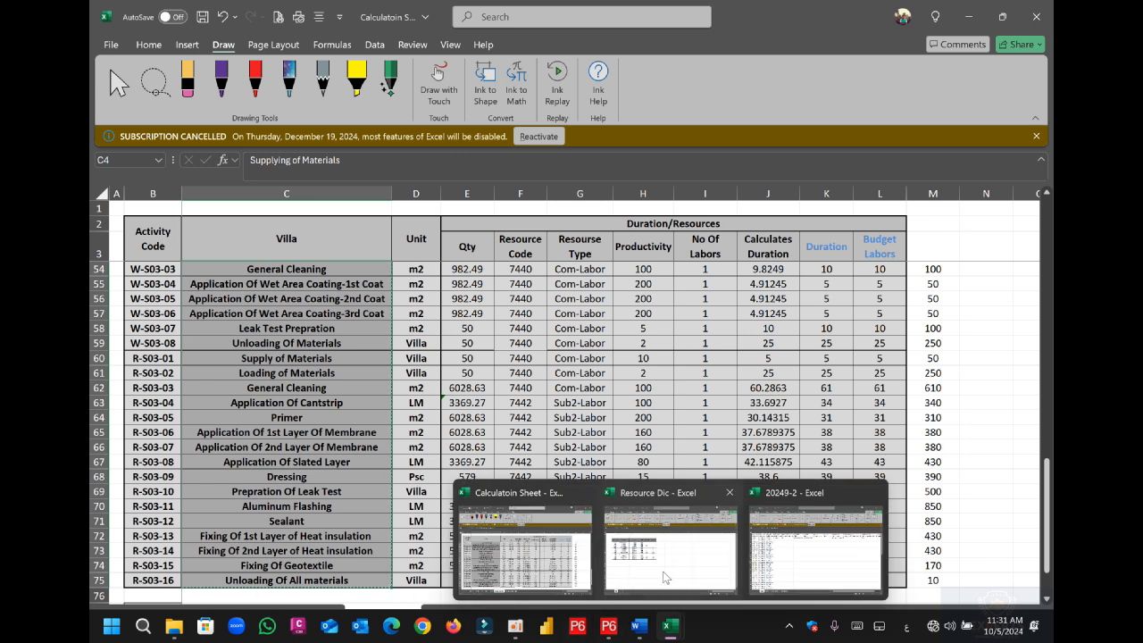
left_click(821, 545)
left_click(280, 248)
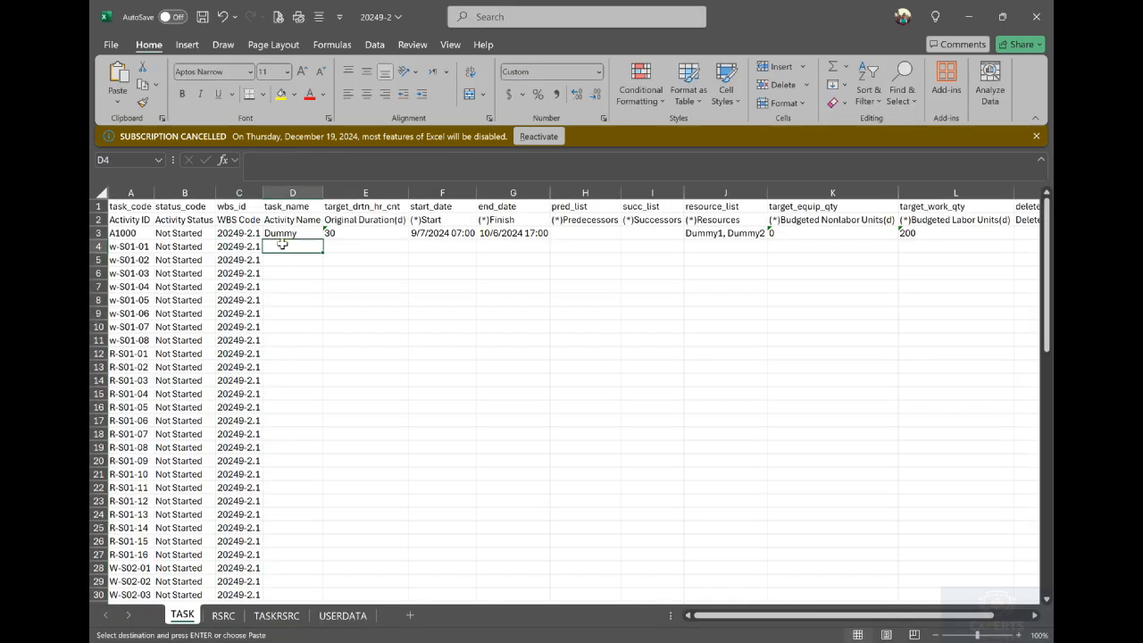
right_click(286, 247)
left_click(343, 262)
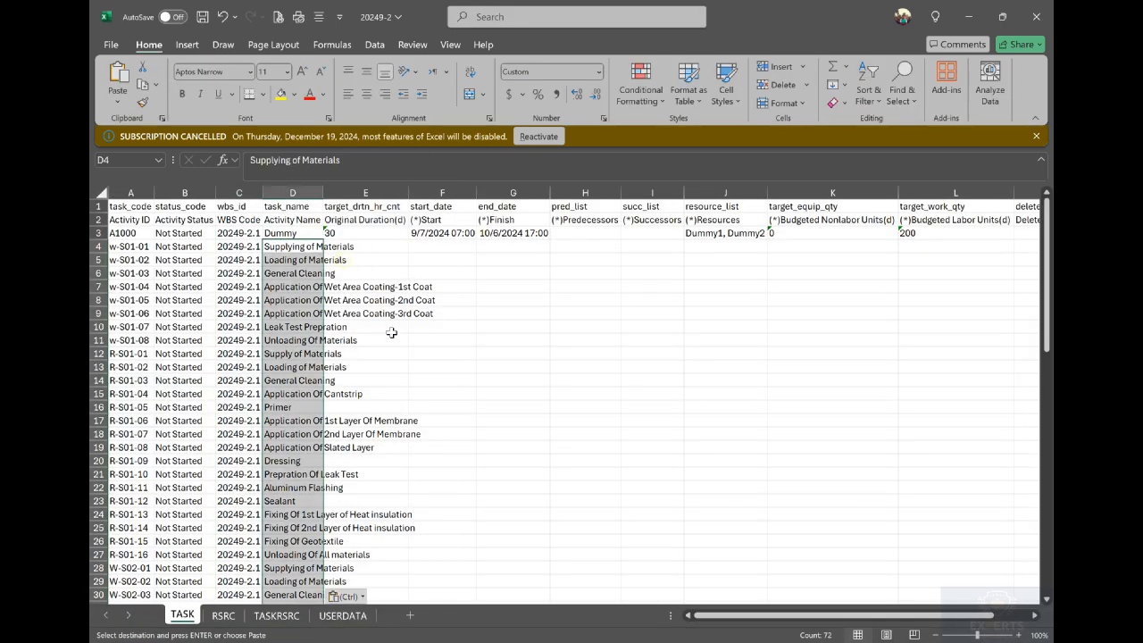
double_click(322, 192)
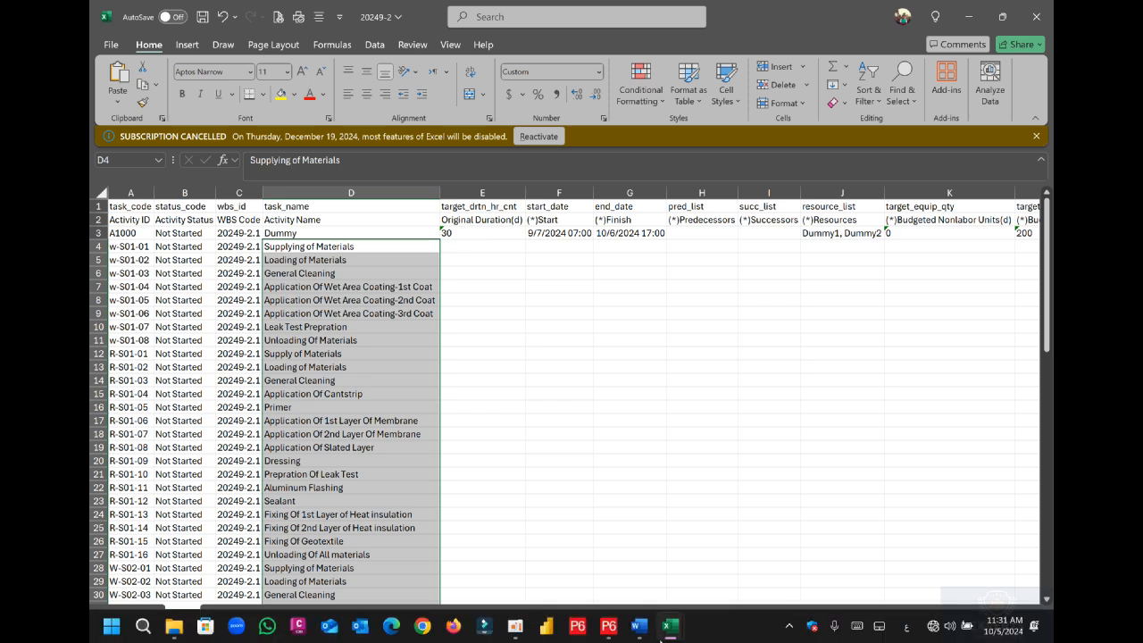
- Copy the durations multiplied by 10 in M4:M75 of the Calculatoin Sheet workbook's Budget Labors sheet
mouse_move(680, 627)
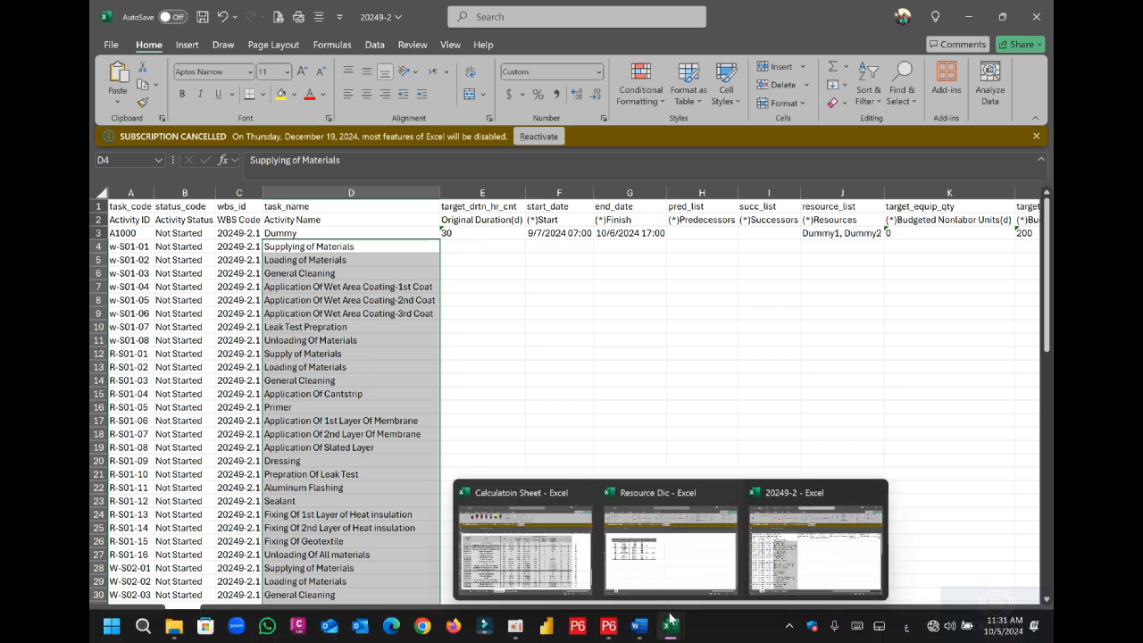
left_click(528, 547)
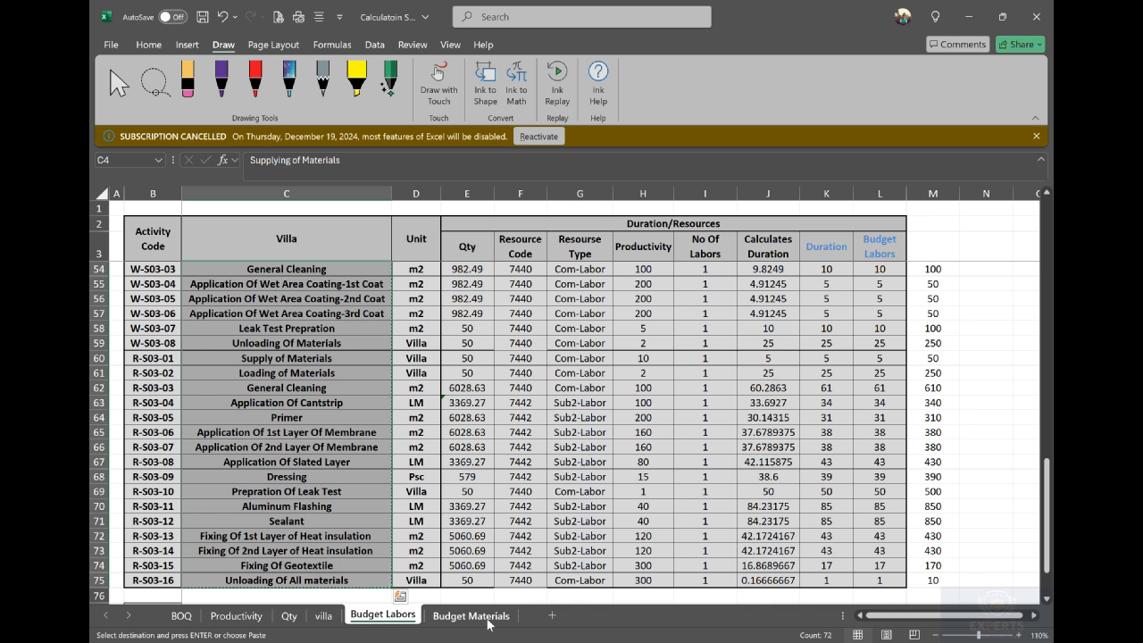
scroll(768, 379, "up", 13)
scroll(778, 382, "up", 4)
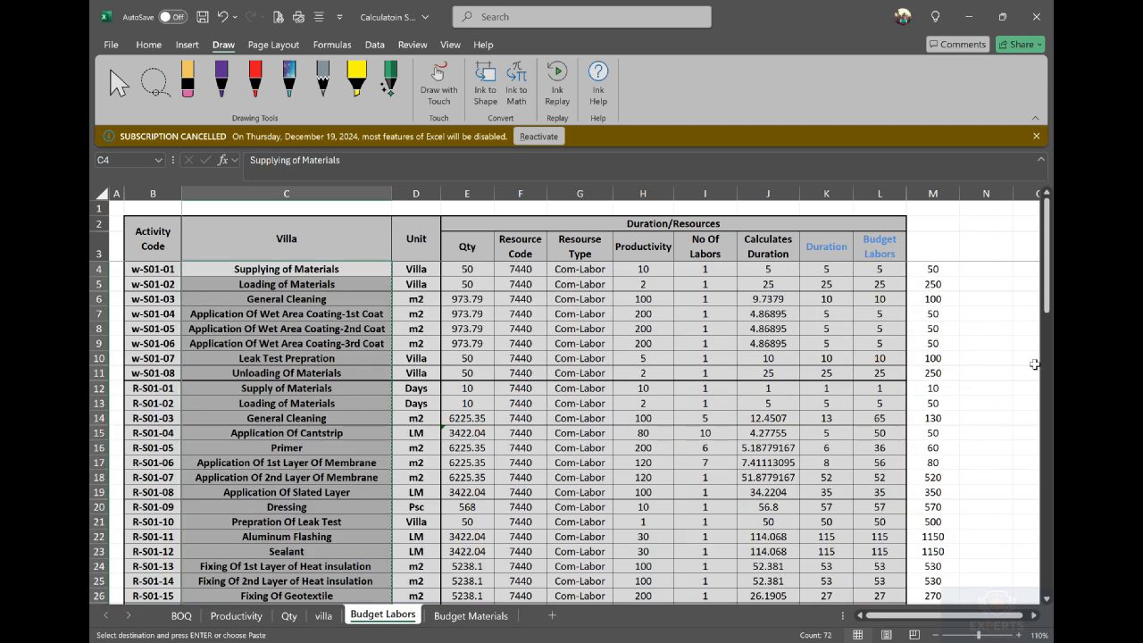
left_click_drag(944, 269, 946, 536)
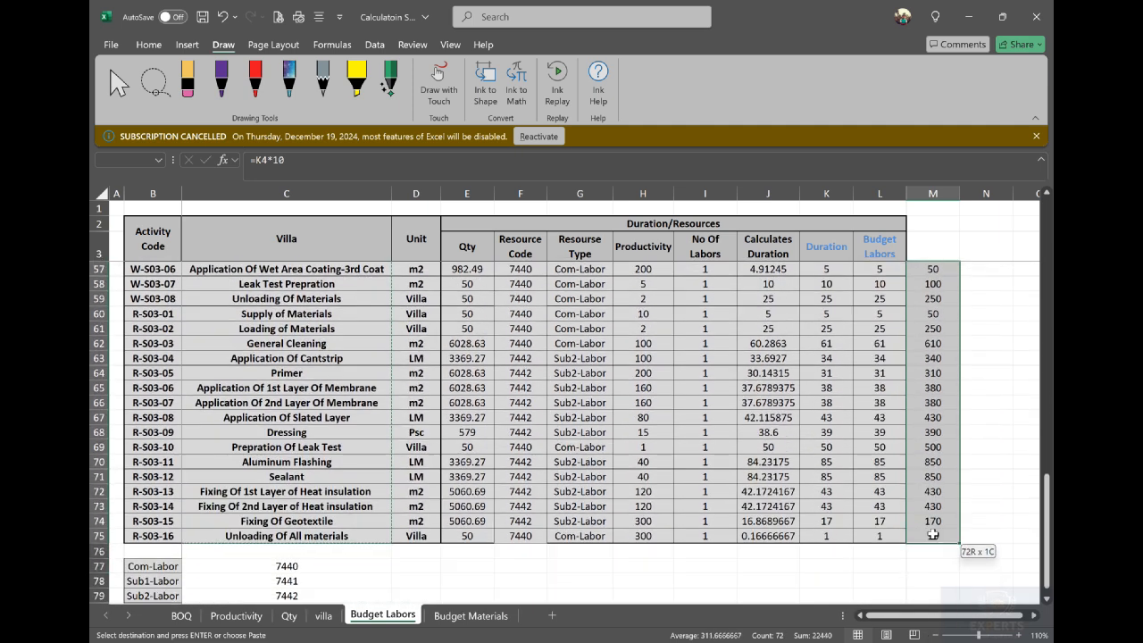
right_click(928, 477)
left_click(809, 57)
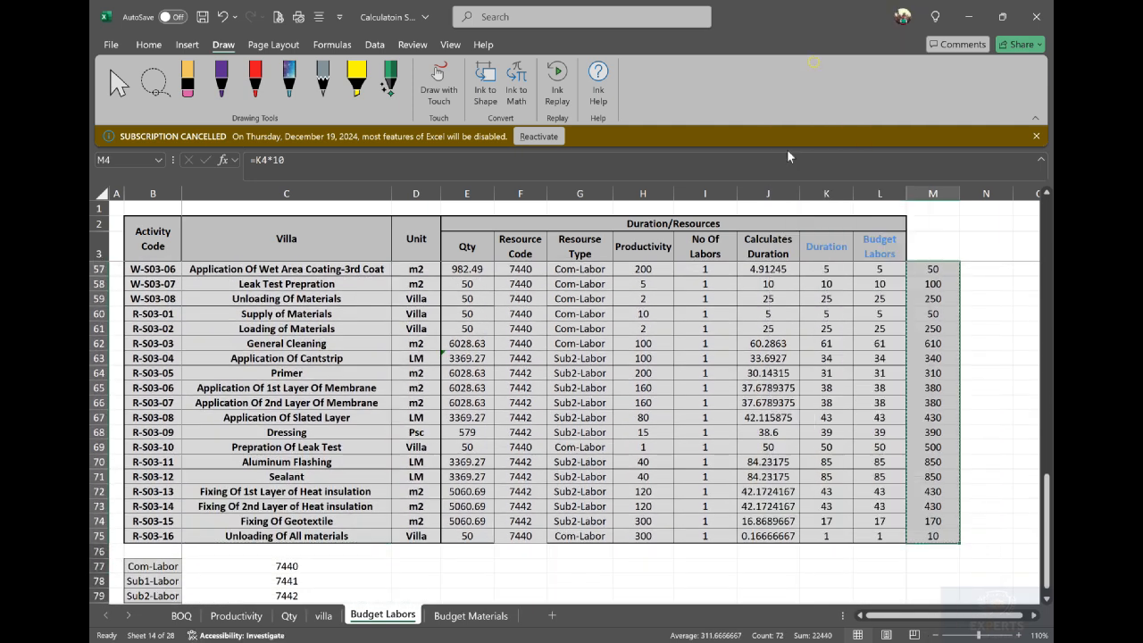
- Paste the durations as values from E4 under Original Duration in 20249-2 and format them as Number
mouse_move(656, 639)
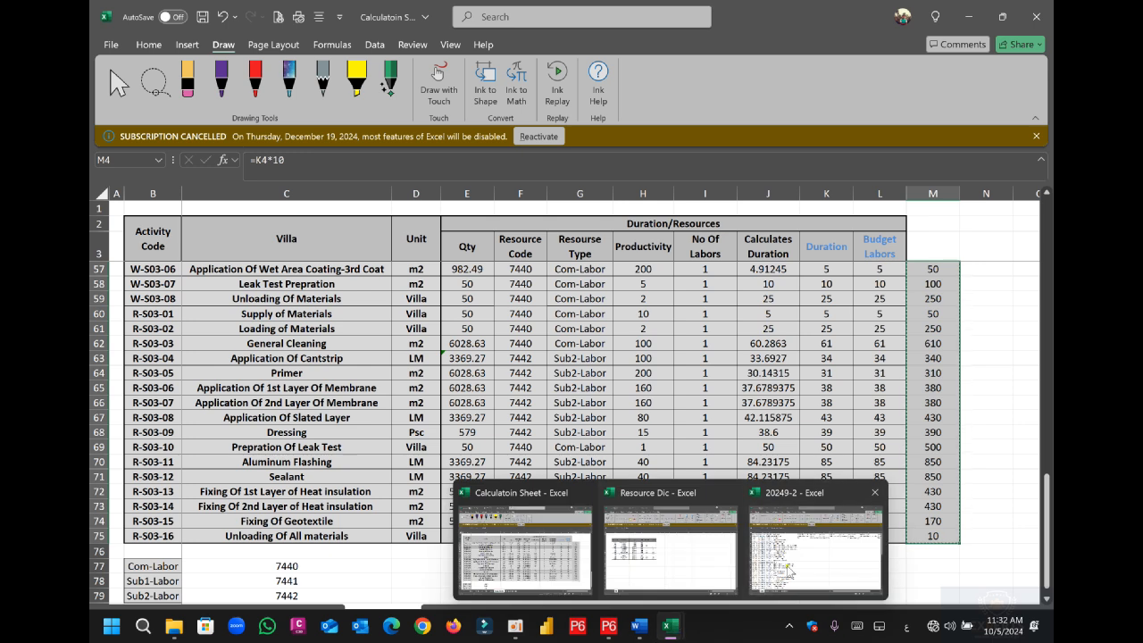
left_click(822, 536)
right_click(480, 247)
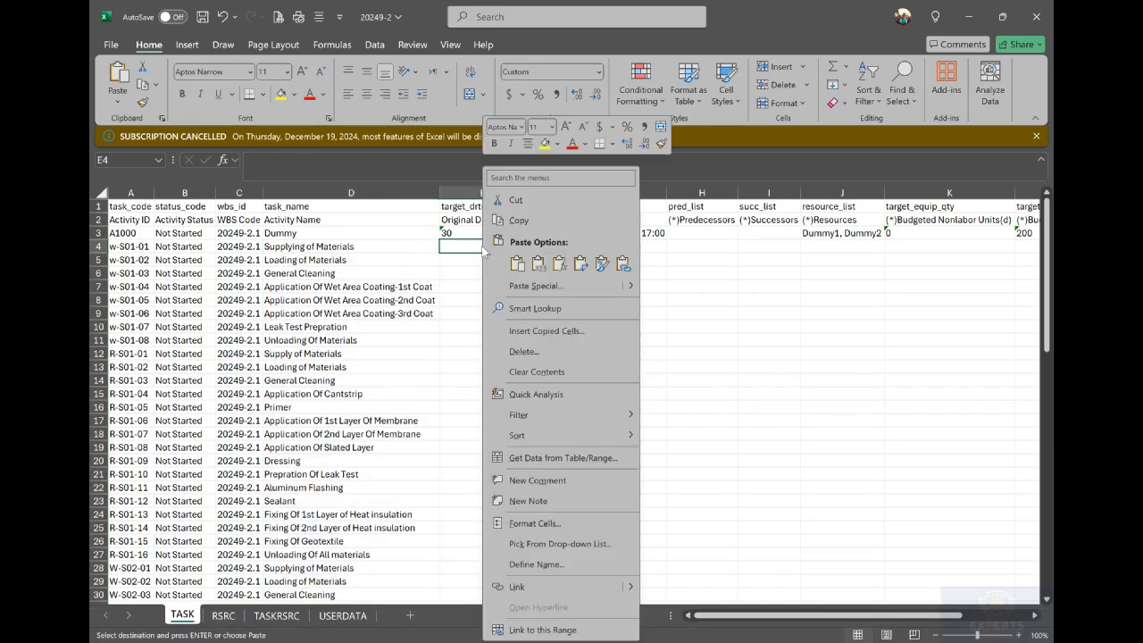
left_click(534, 262)
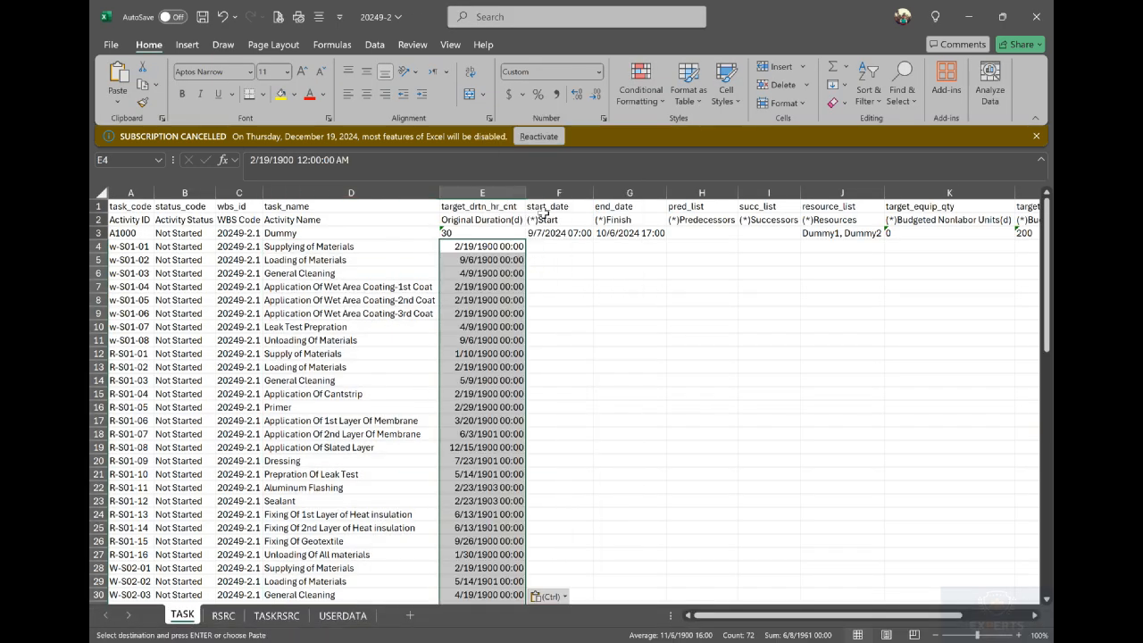
left_click(555, 73)
key("BackSpace")
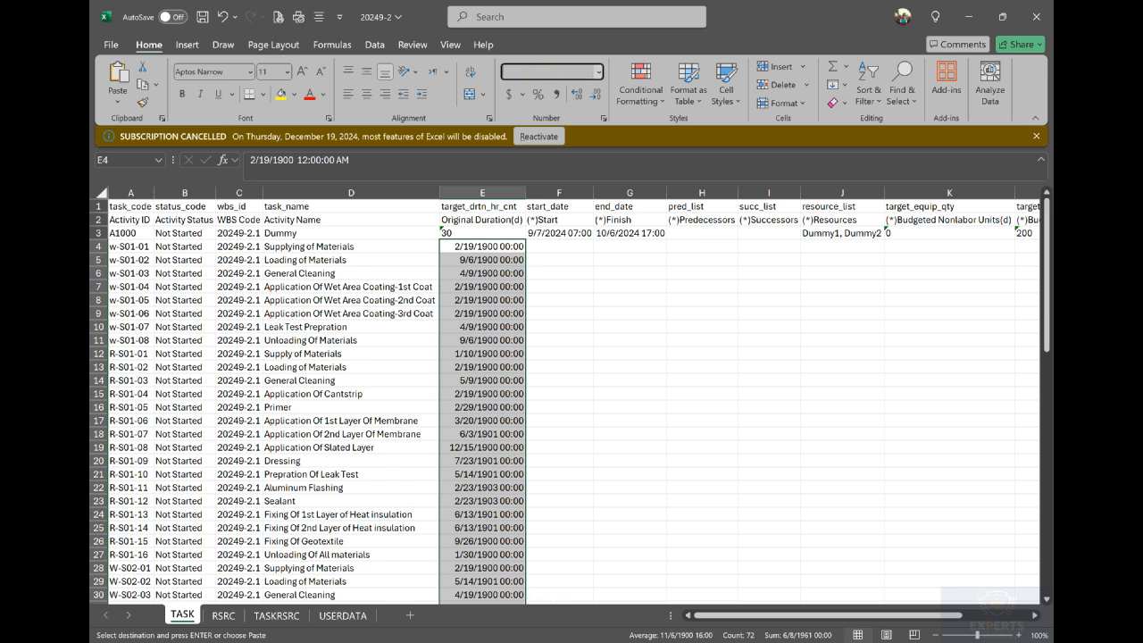
key("Return")
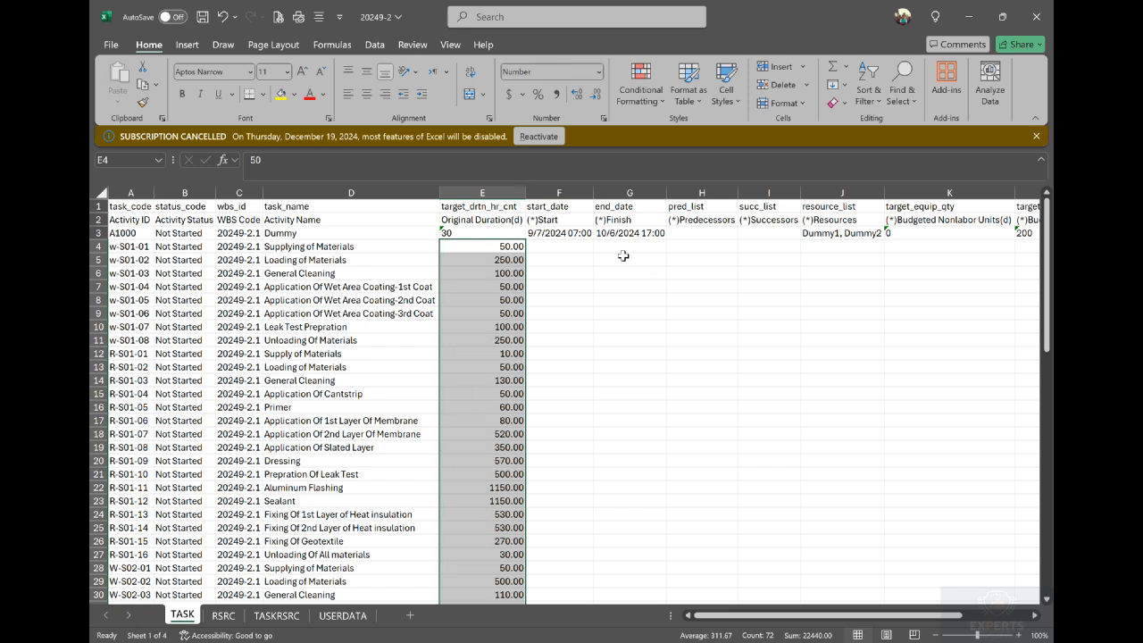
- Fill the start date 9/7/2024 07:00 and finish date 10/6/2024 17:00 from row 3 down to all activities
left_click_drag(572, 232, 647, 235)
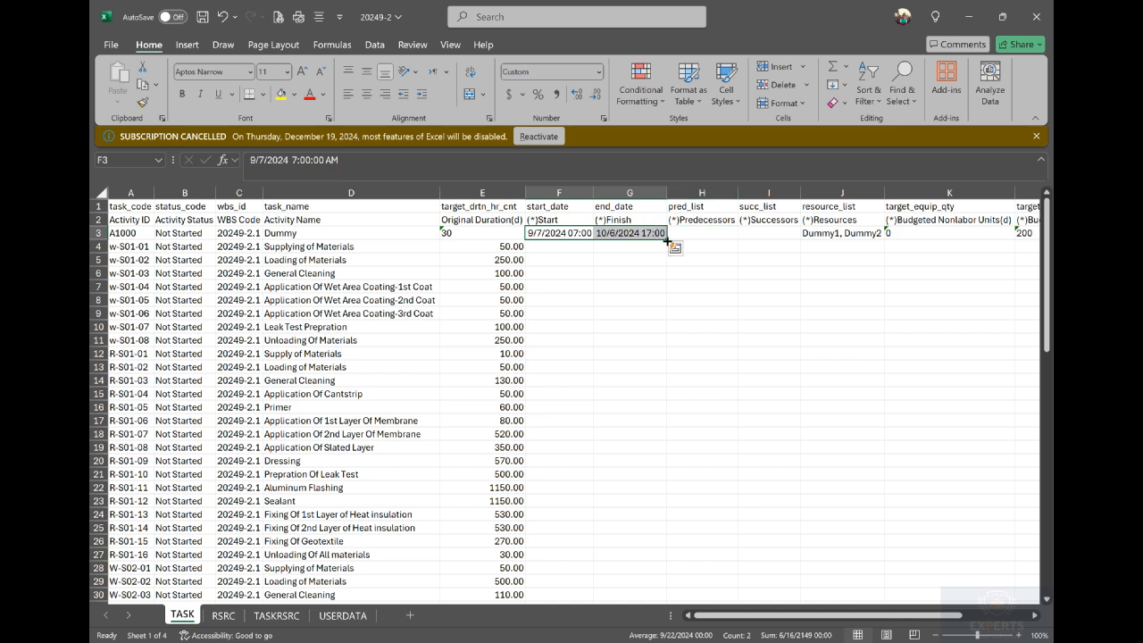
double_click(666, 239)
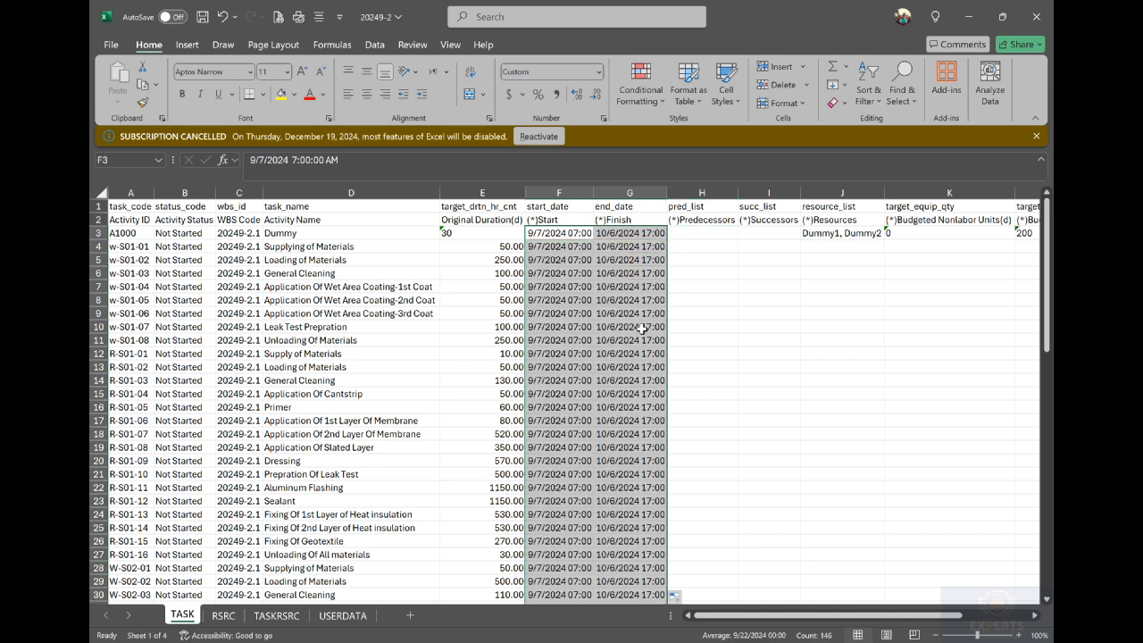
- Check the filled start and finish dates down to the last activity in row 75 of the TASK sheet
scroll(614, 386, "down", 12)
scroll(612, 386, "down", 7)
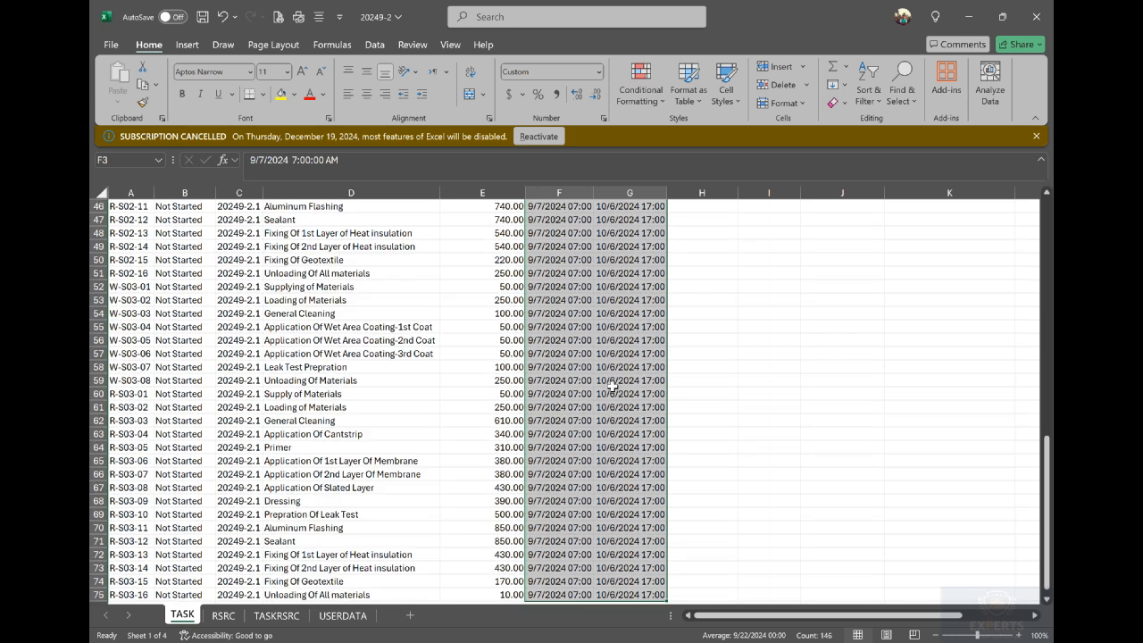
scroll(612, 385, "up", 12)
scroll(612, 385, "up", 7)
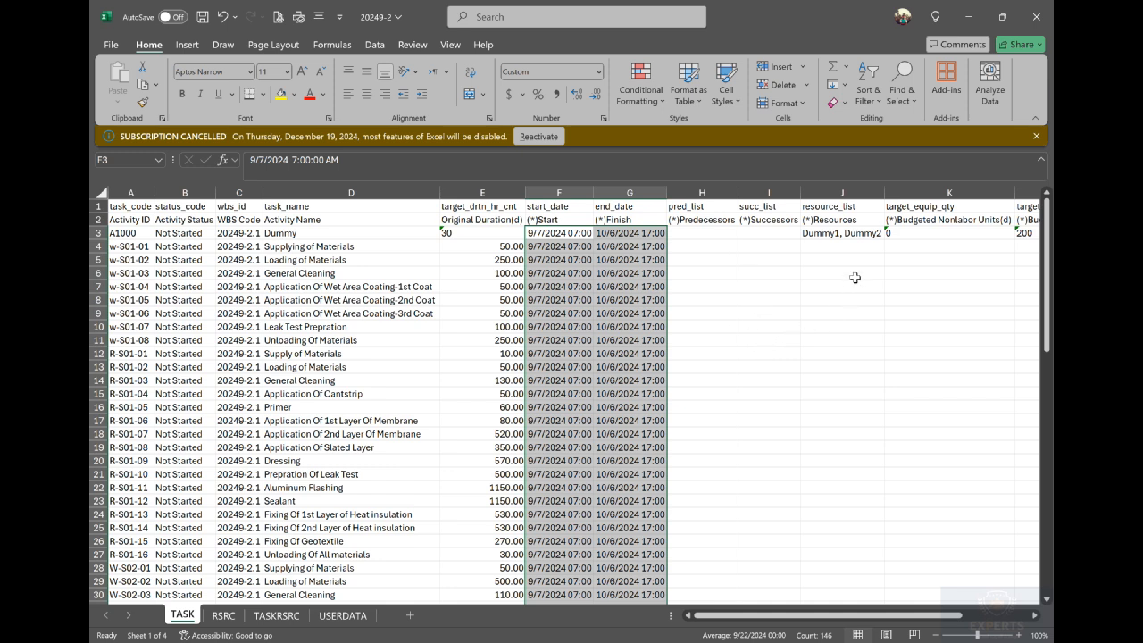
- Fill the Budgeted Nonlabor Units column from row 3 down with copies of 0 instead of a number series
left_click(869, 232)
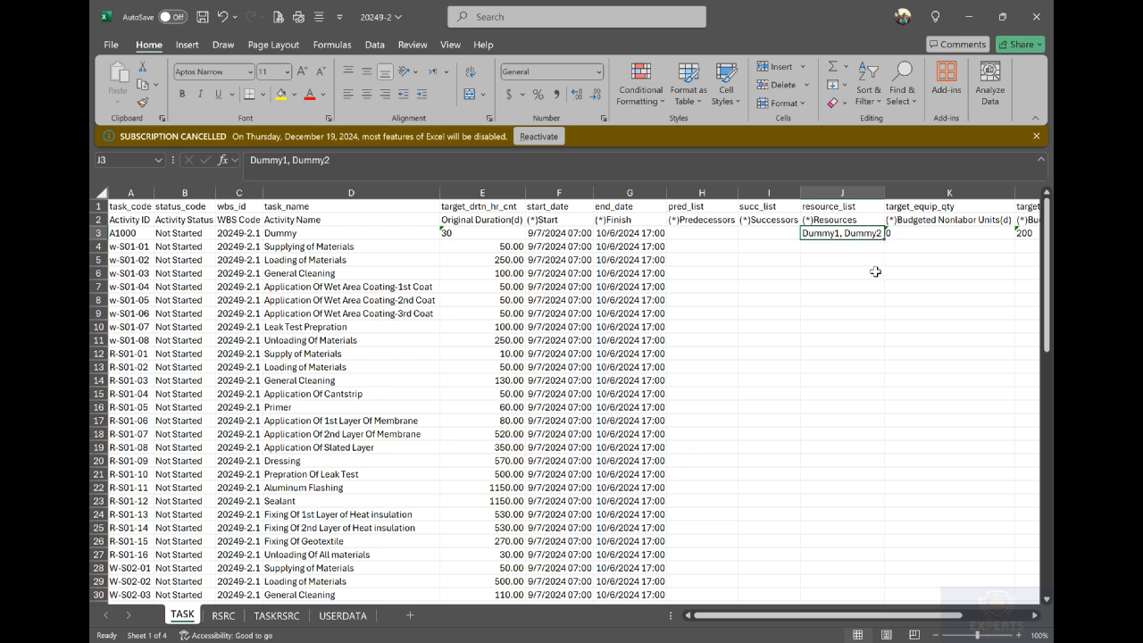
left_click(1035, 616)
left_click(1034, 615)
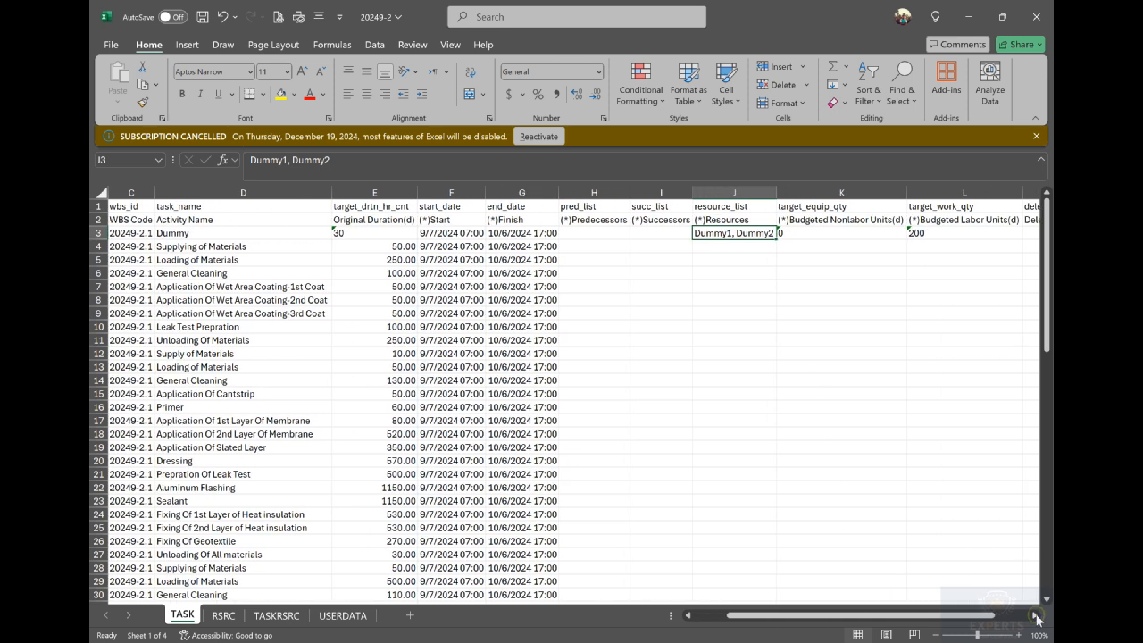
left_click(1034, 615)
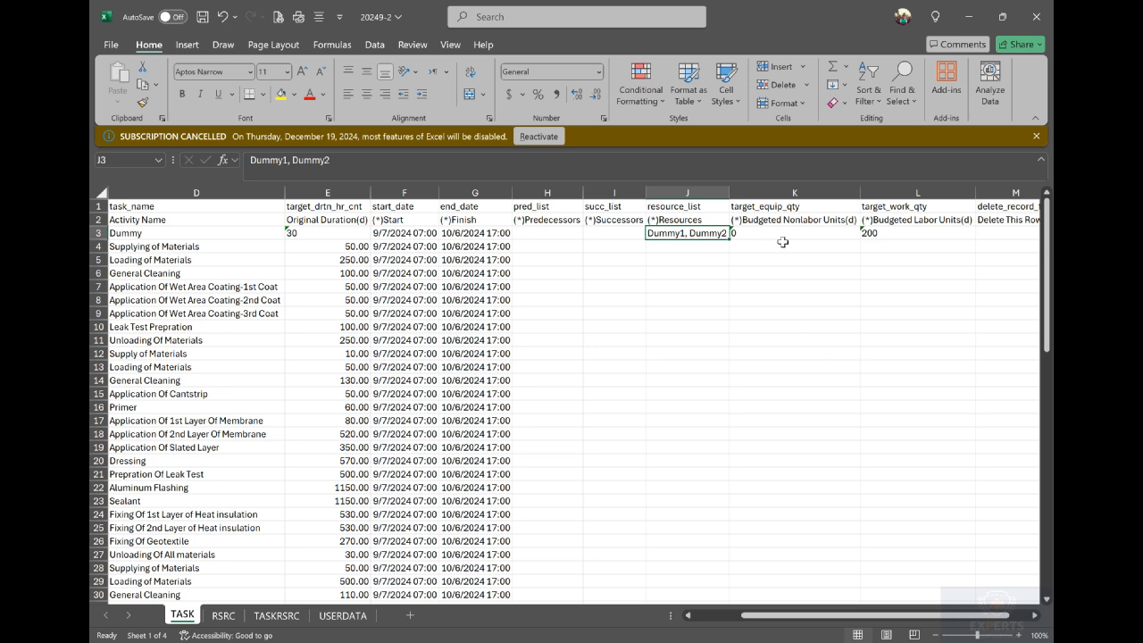
left_click(831, 239)
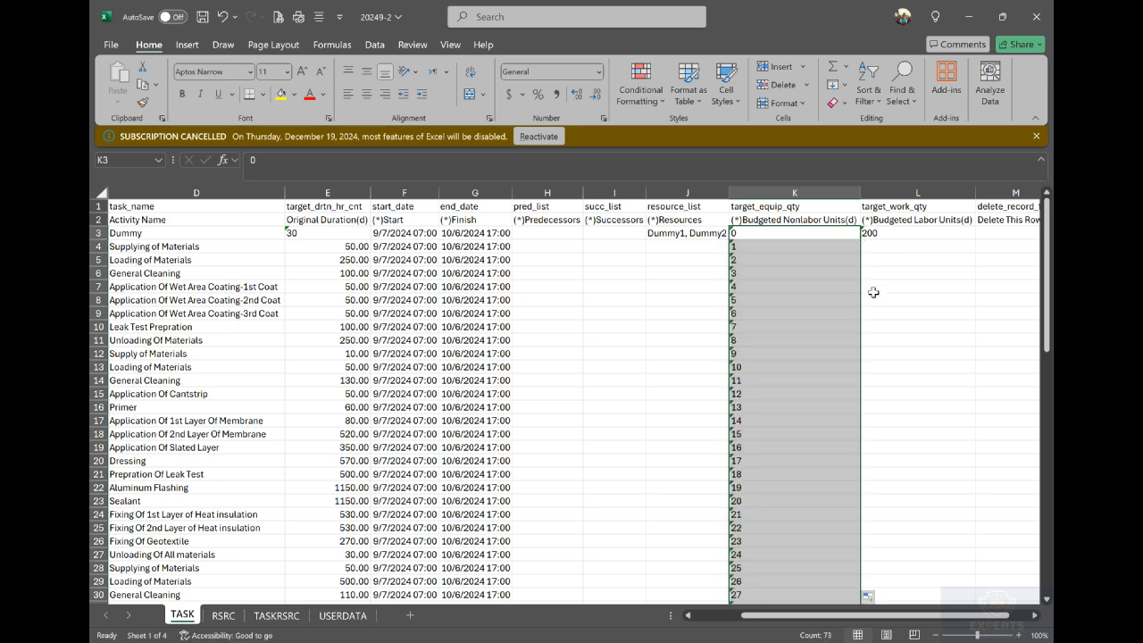
left_click(869, 597)
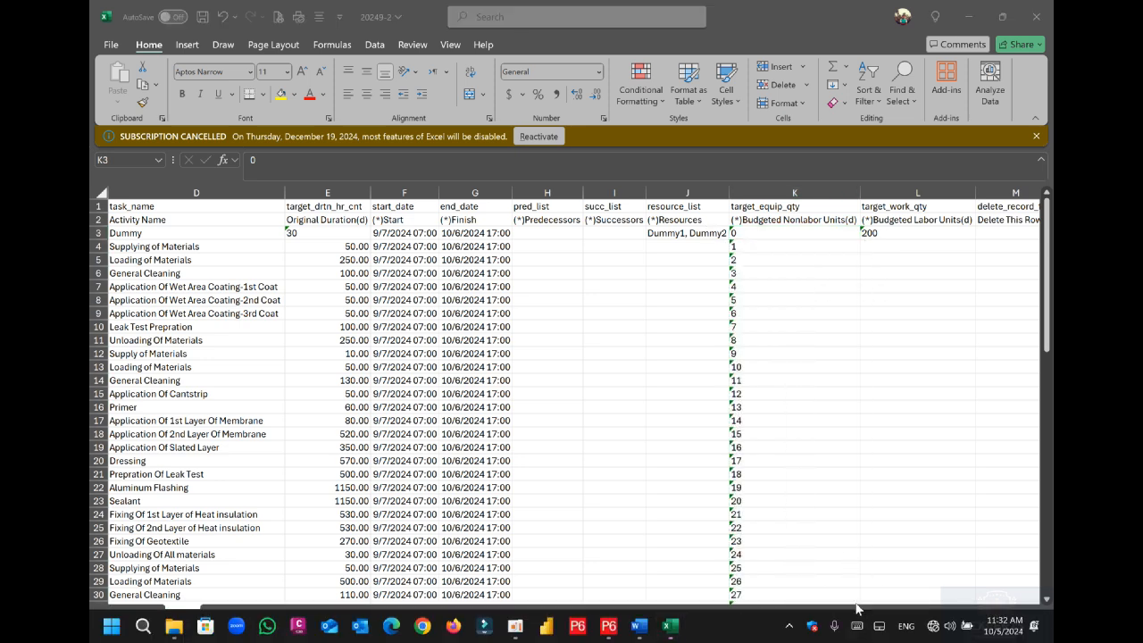
left_click(866, 597)
left_click(802, 517)
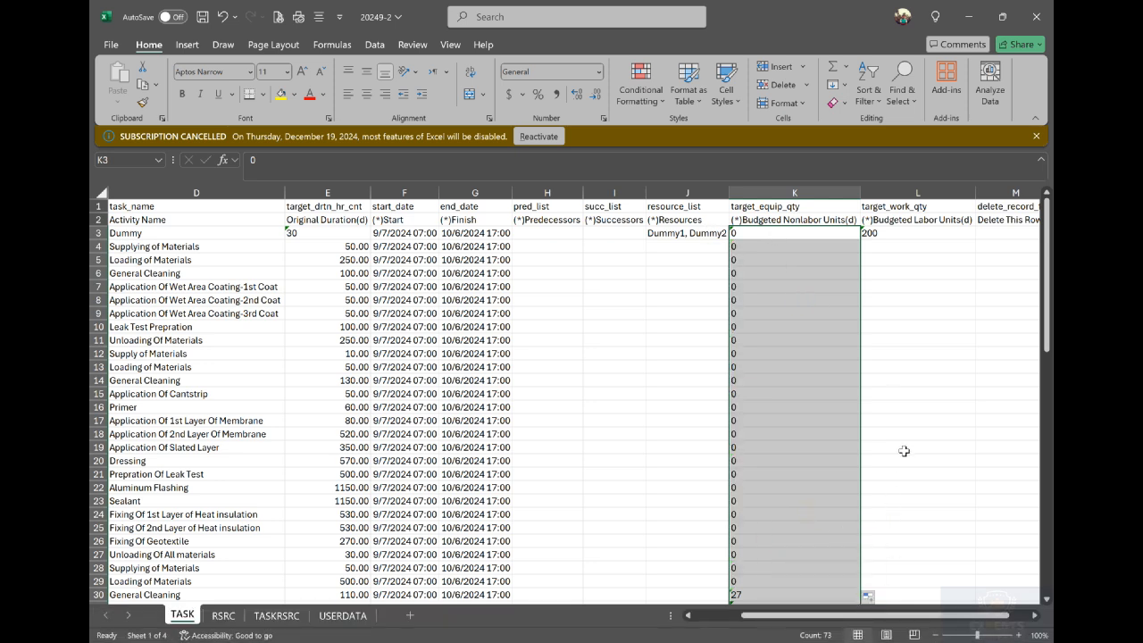
- Examine the remaining TASK columns, the RSRC and TASKRSRC sheets, and the resources assigned to activity A1000 in Primavera P6
left_click(1034, 616)
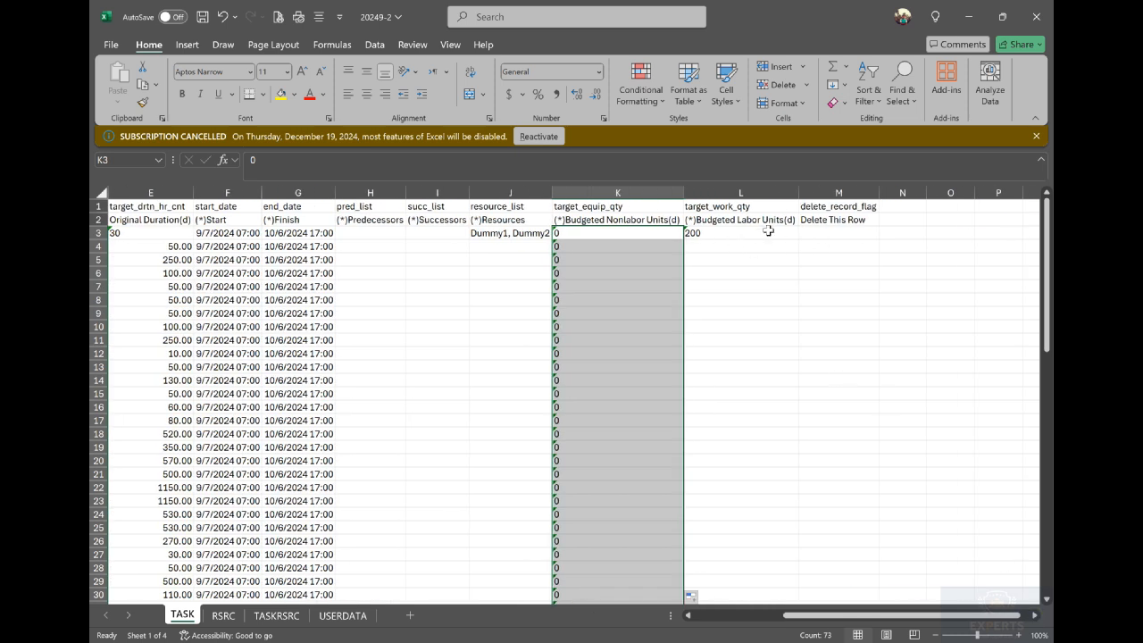
left_click(834, 234)
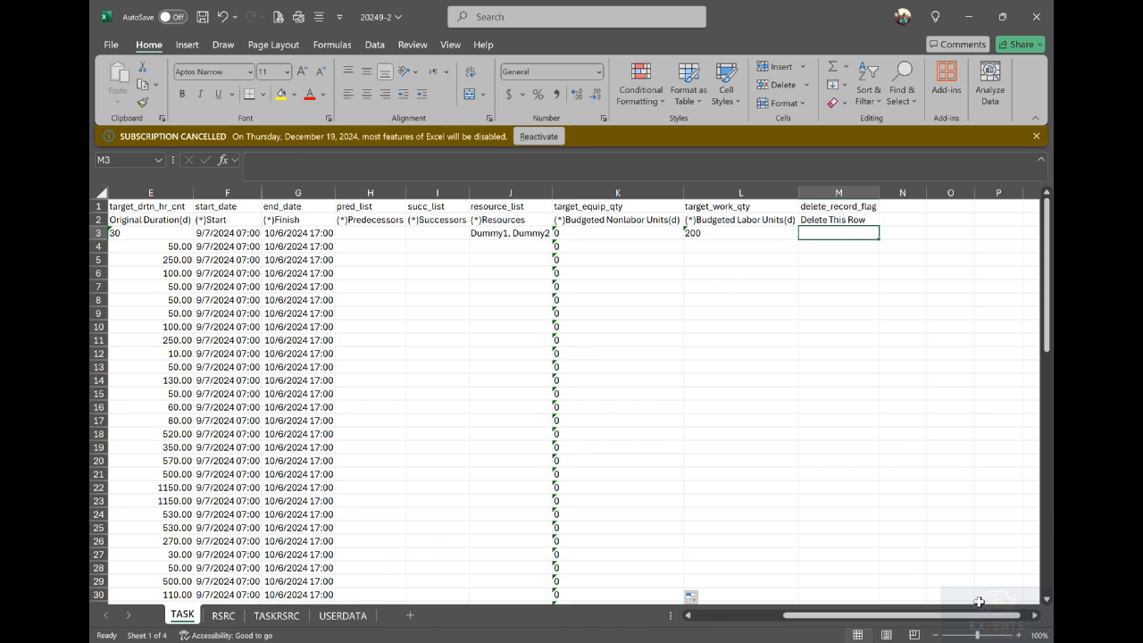
left_click_drag(980, 614, 884, 614)
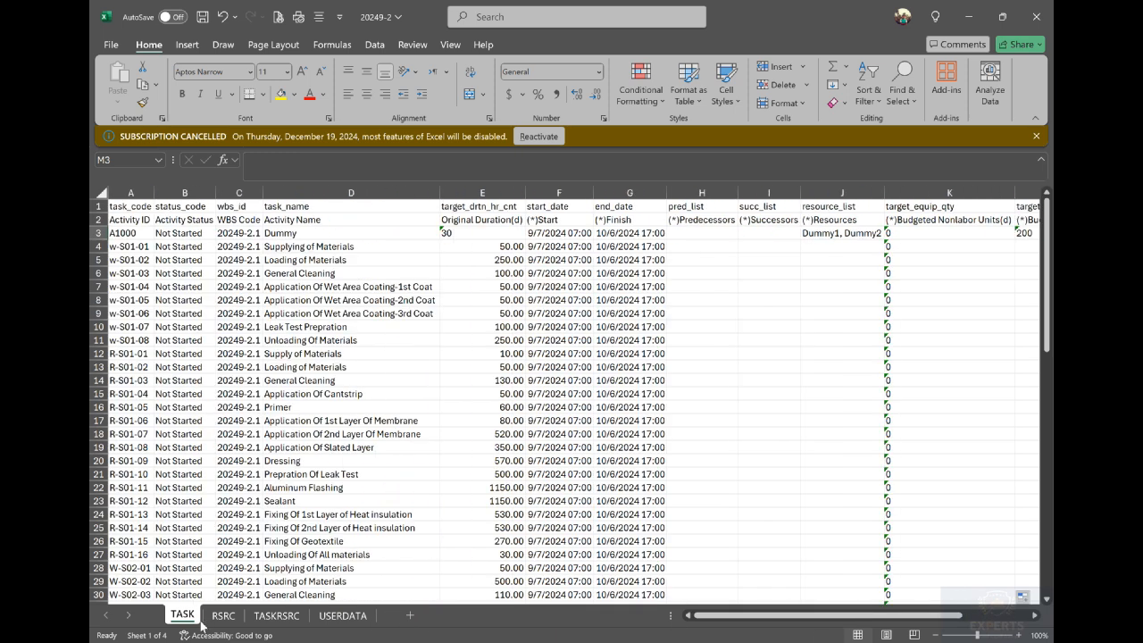
left_click(223, 616)
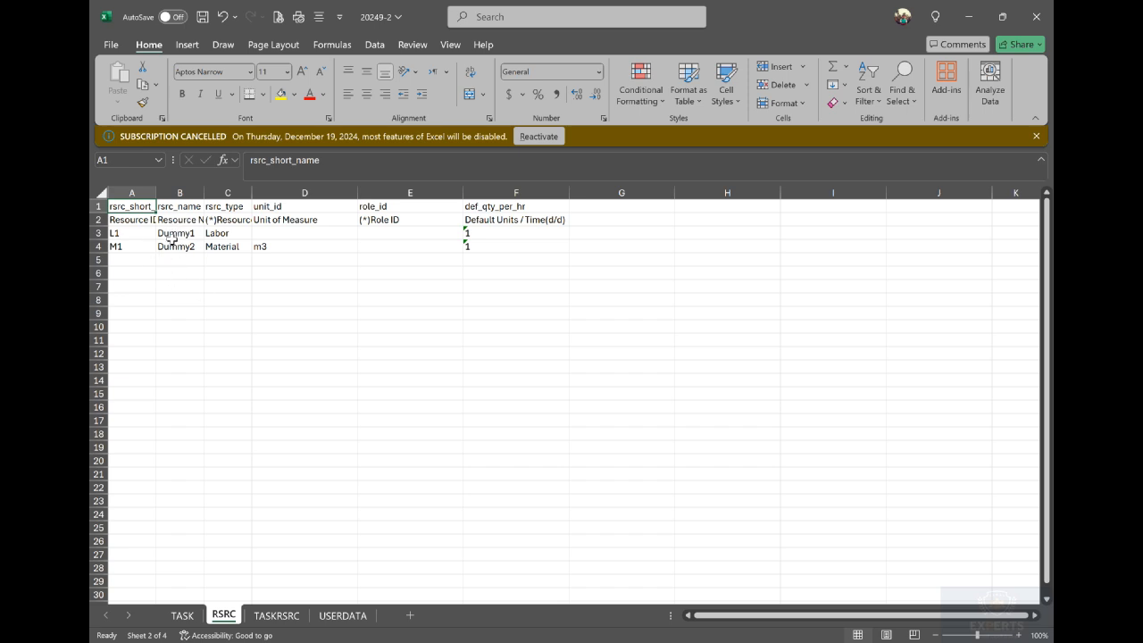
left_click_drag(98, 232, 99, 247)
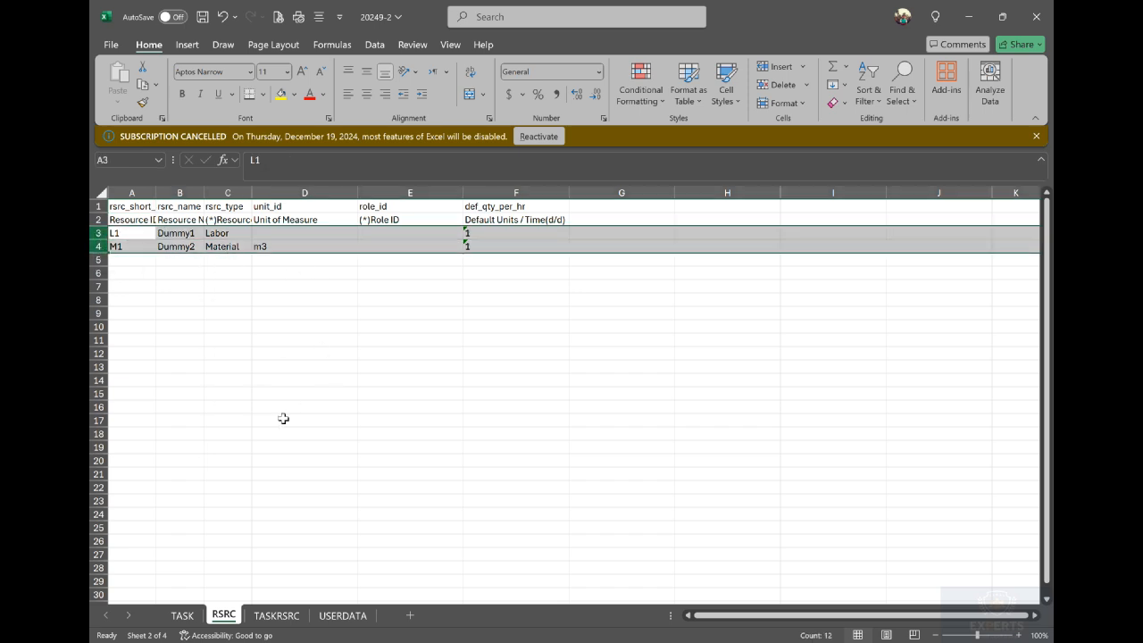
left_click(280, 618)
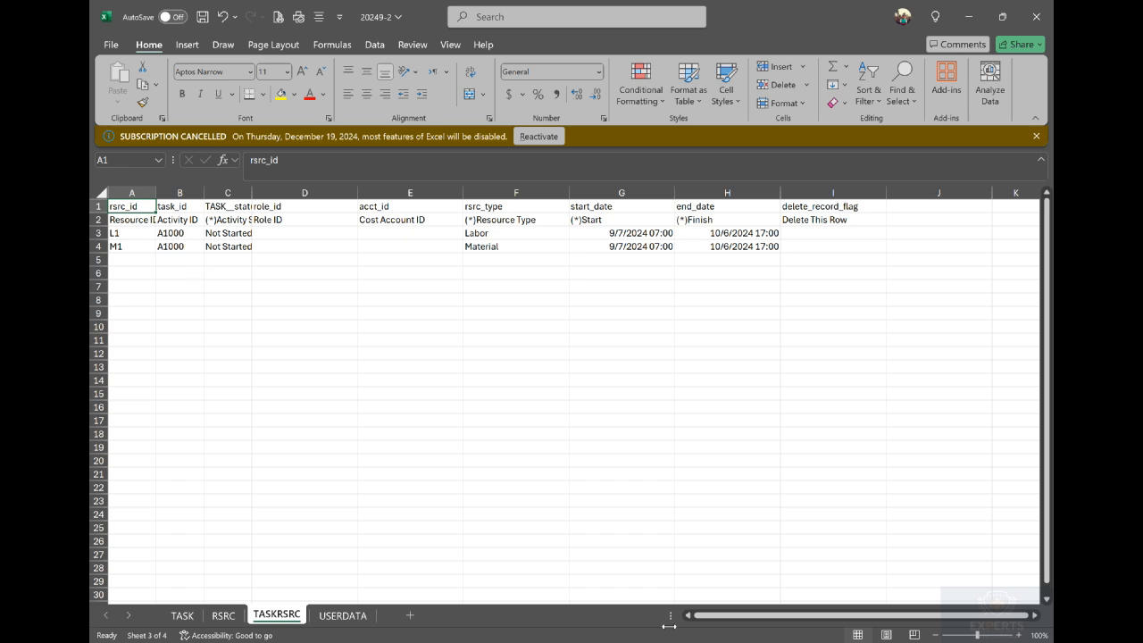
left_click(608, 625)
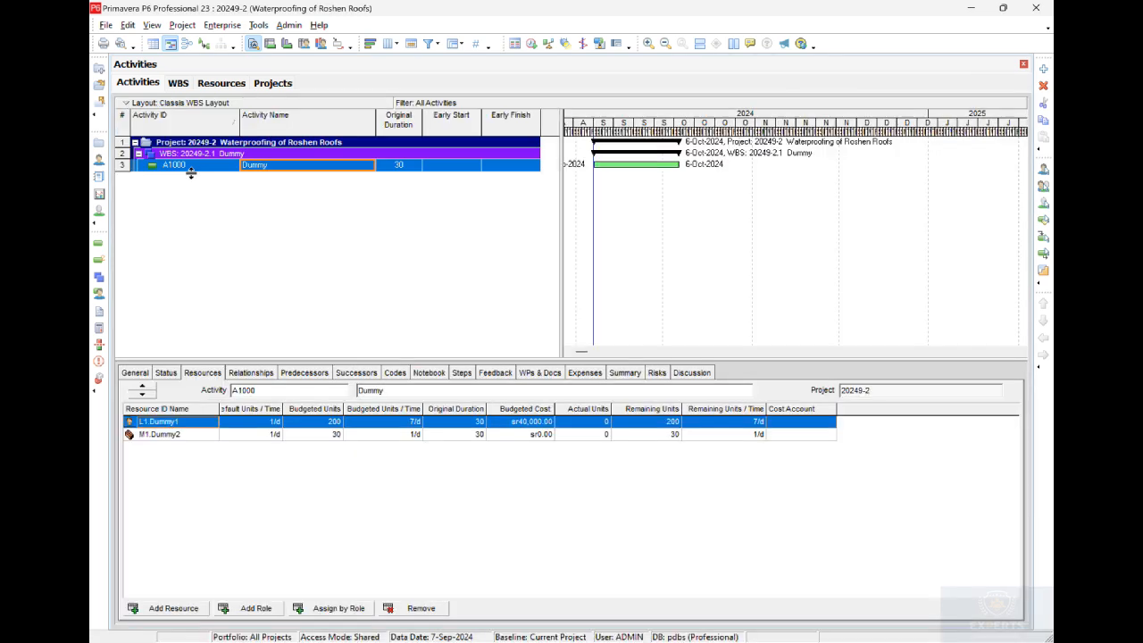
- Return to the 20249-2 workbook in Excel, save it and close it
mouse_move(712, 635)
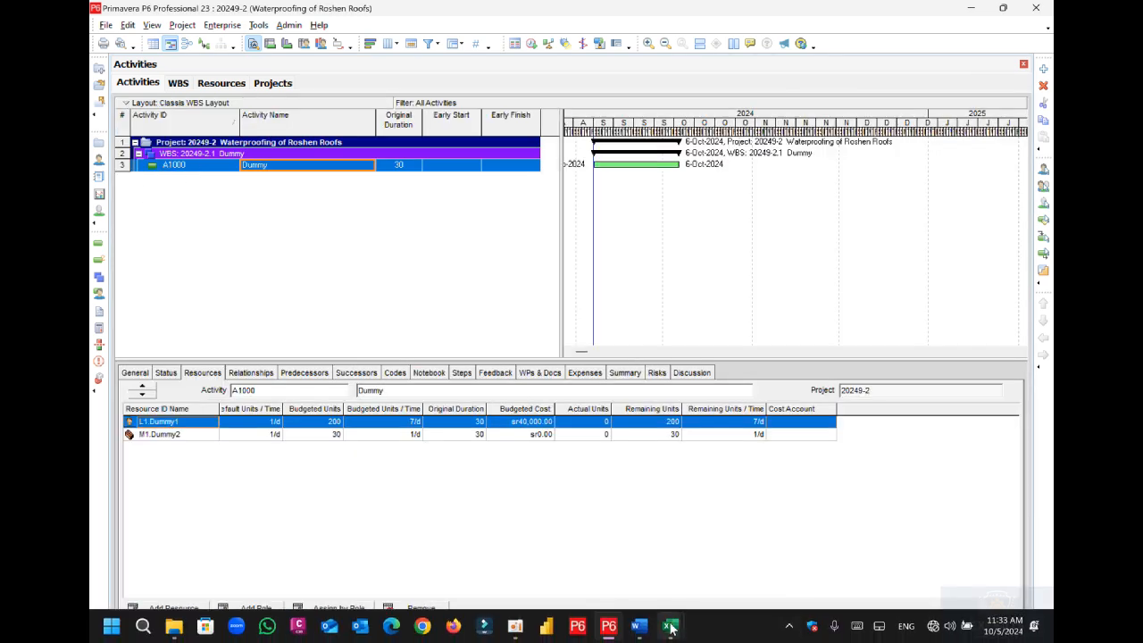
mouse_move(671, 628)
left_click(813, 545)
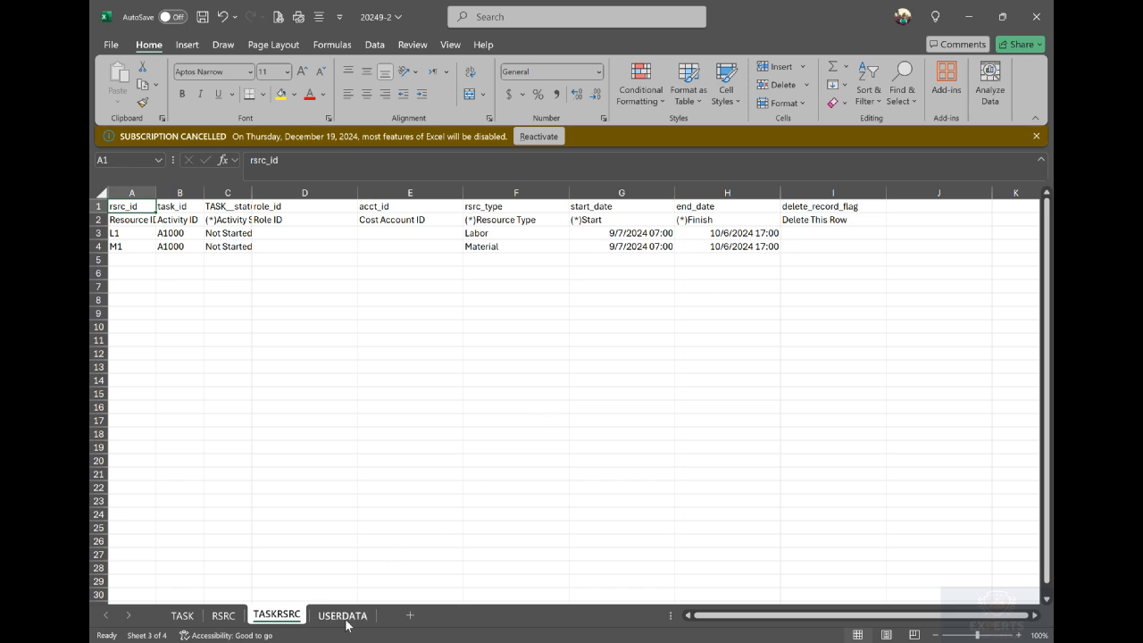
left_click(1036, 16)
left_click(541, 347)
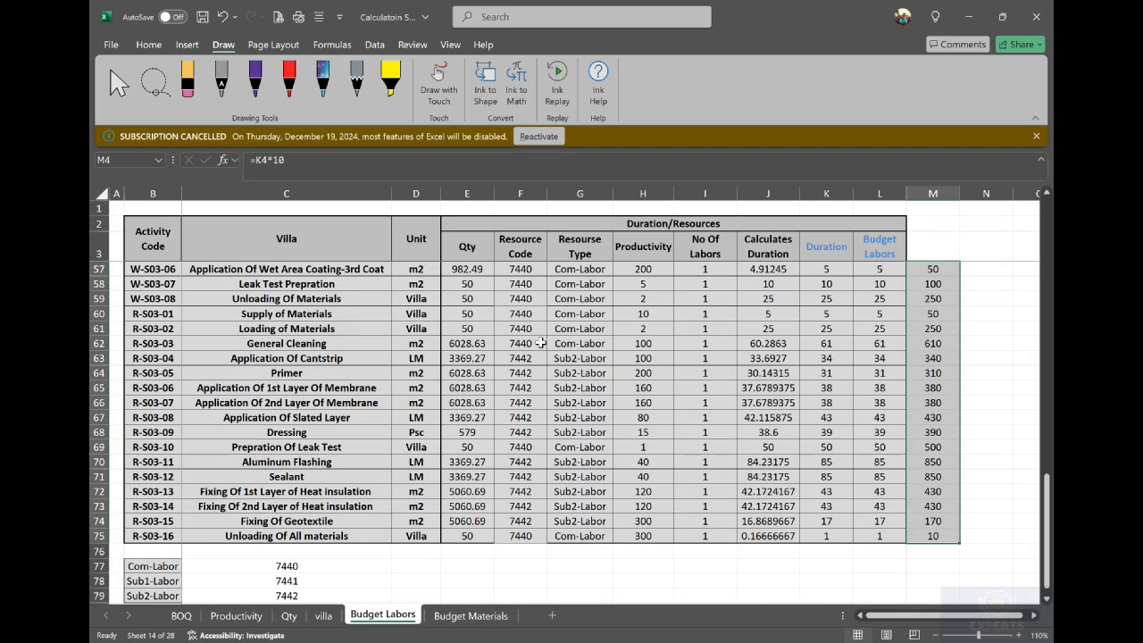
- Switch to Primavera P6 and start an import in the Spreadsheet - (XLSX) format
mouse_move(672, 628)
left_click(608, 628)
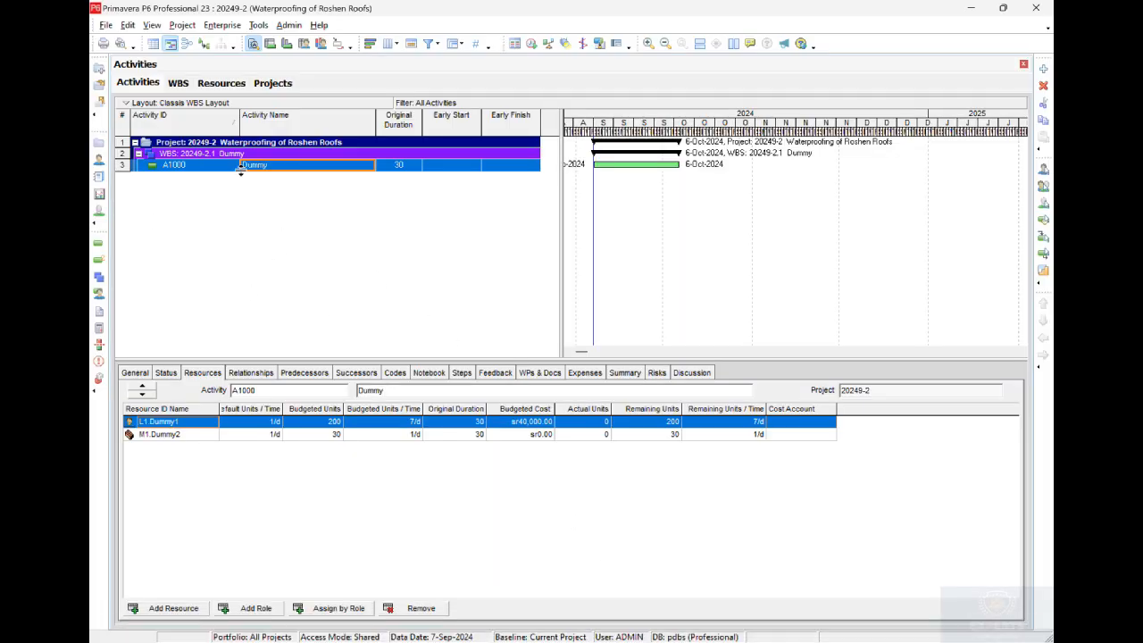
left_click(105, 25)
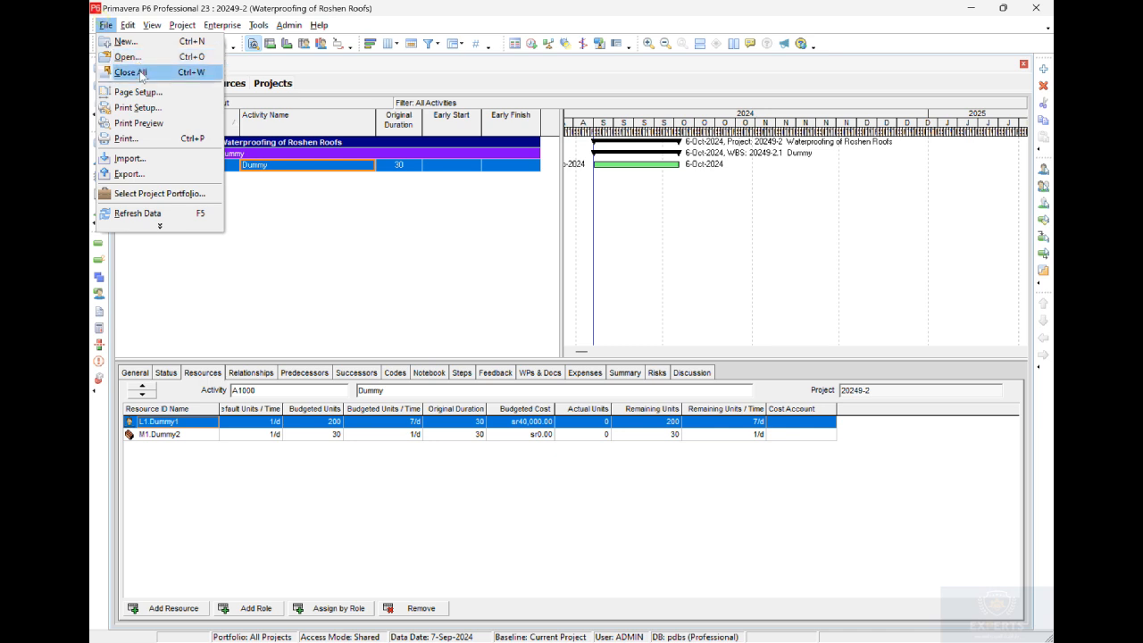
left_click(130, 158)
left_click(451, 319)
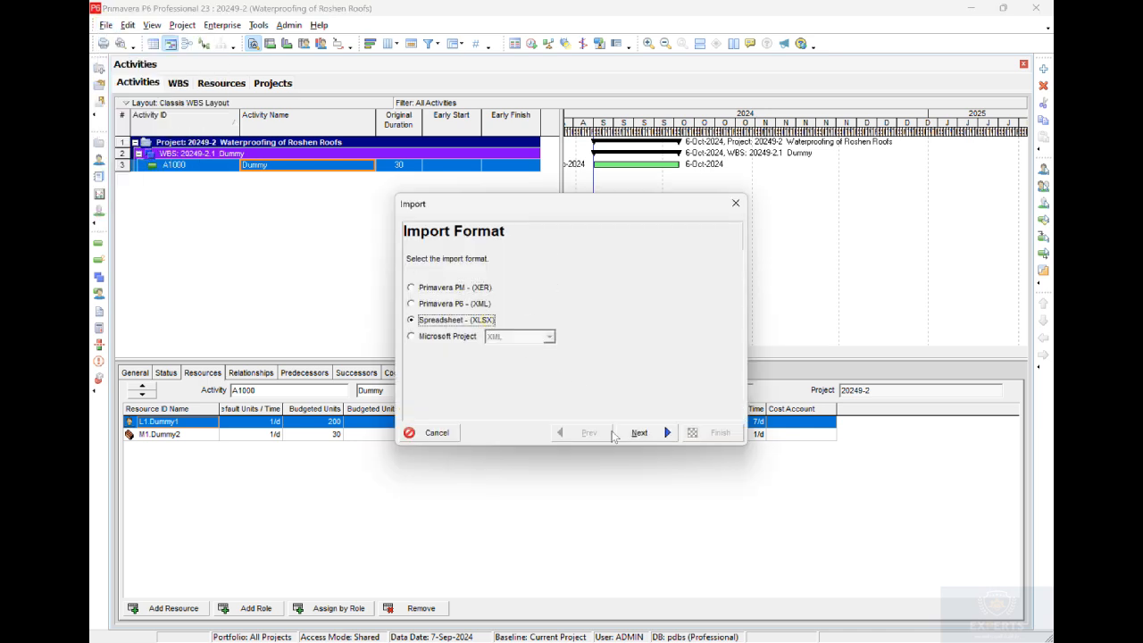
left_click(643, 433)
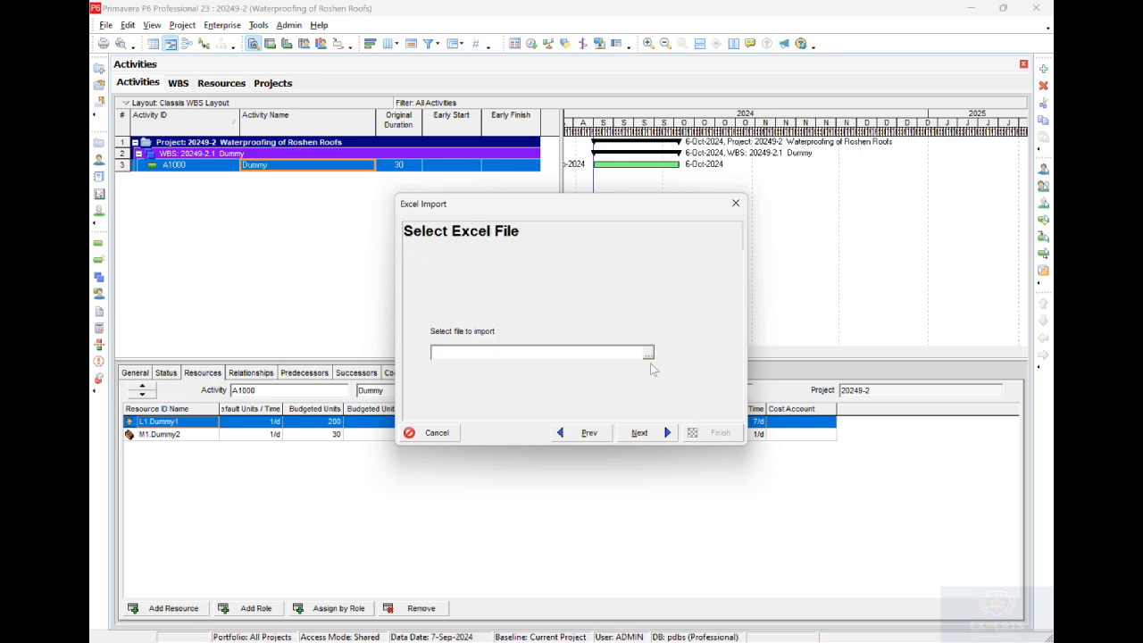
- Choose 20249-2.xlsx from the Desktop as the file to import and continue to the project options
left_click(649, 354)
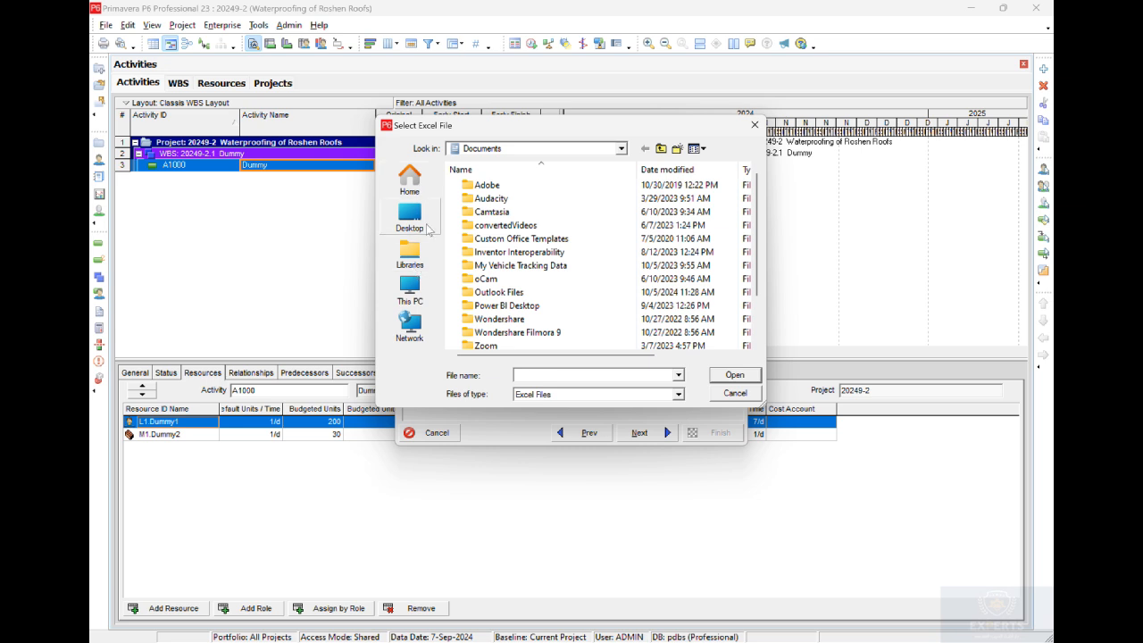
left_click(427, 229)
scroll(581, 348, "down", 5)
left_click(572, 359)
double_click(545, 348)
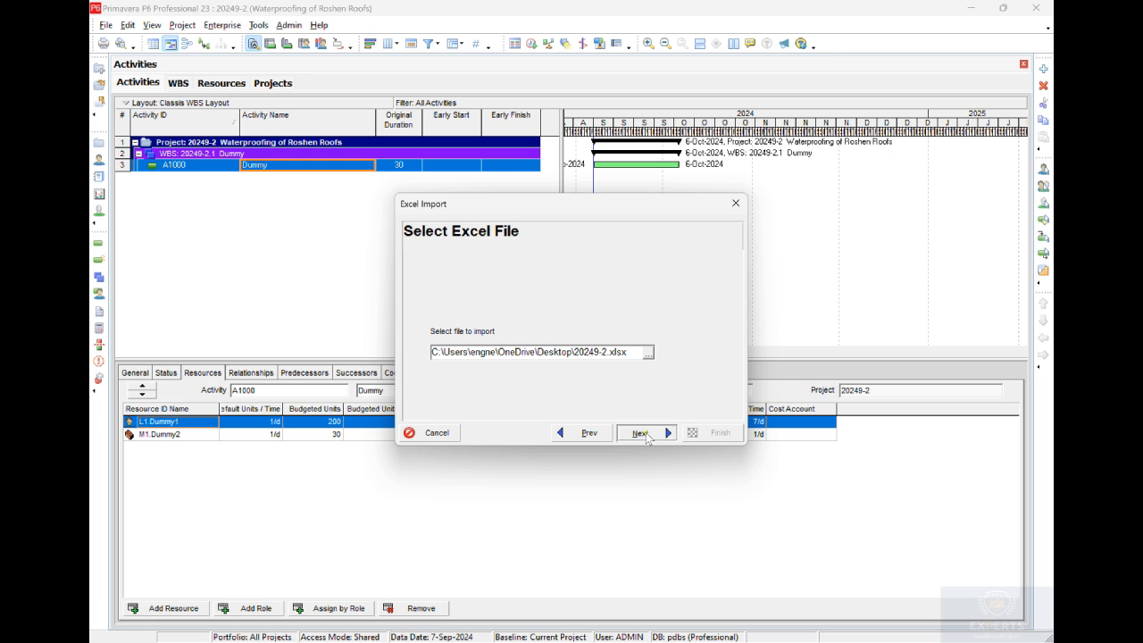
left_click(640, 433)
- Set project 20249-2 as the import destination, keeping the action Update Existing Project, and continue to the import types
left_click(676, 328)
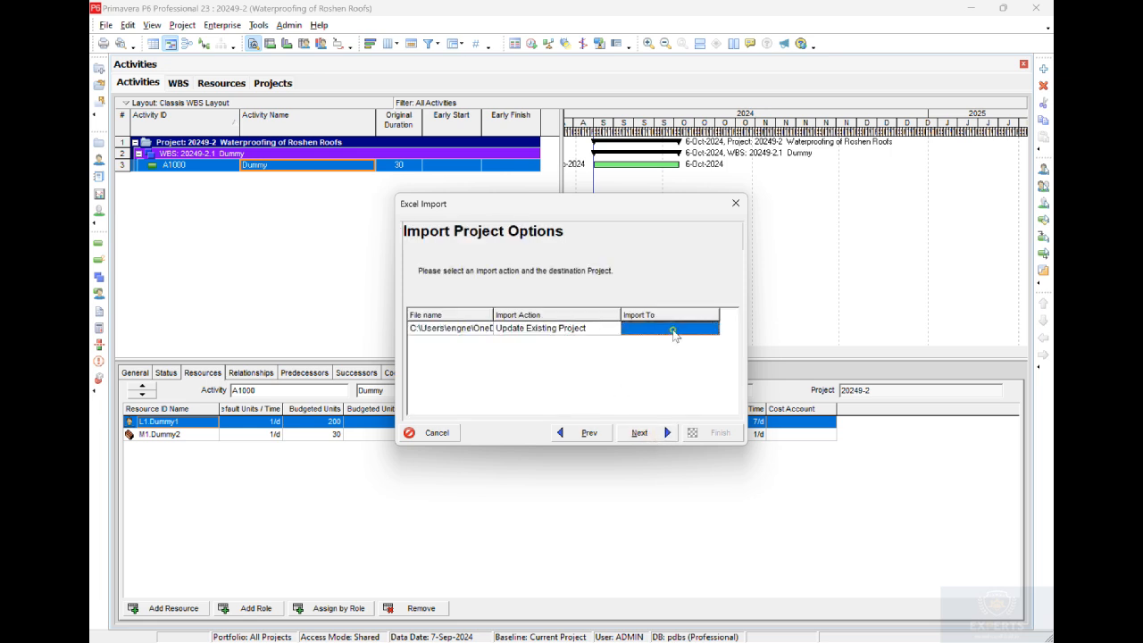
left_click(712, 329)
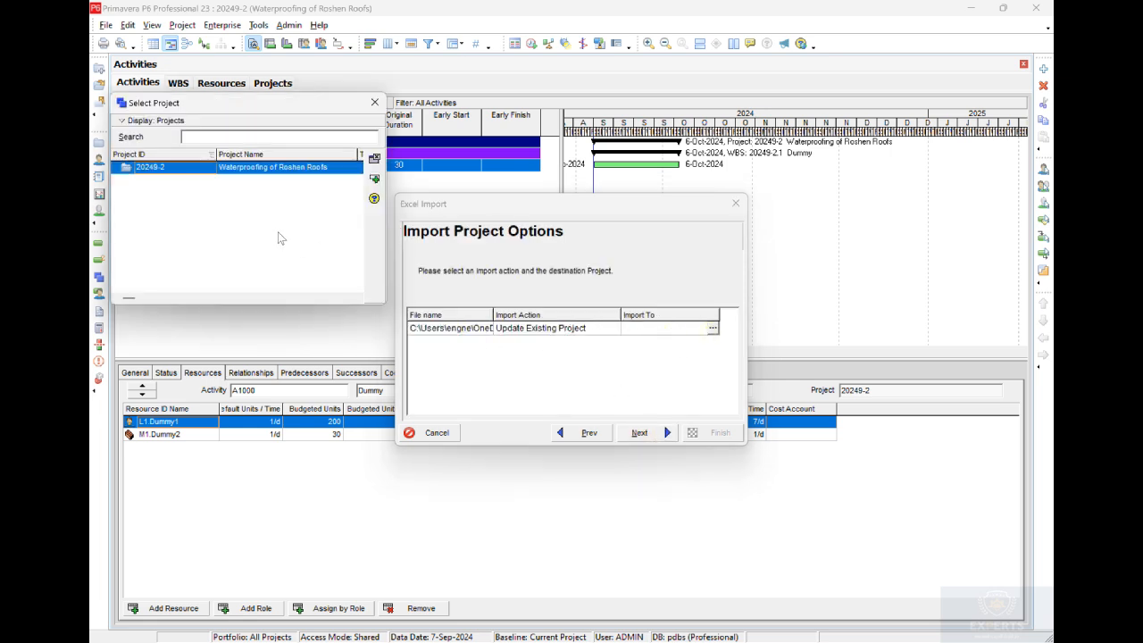
double_click(275, 166)
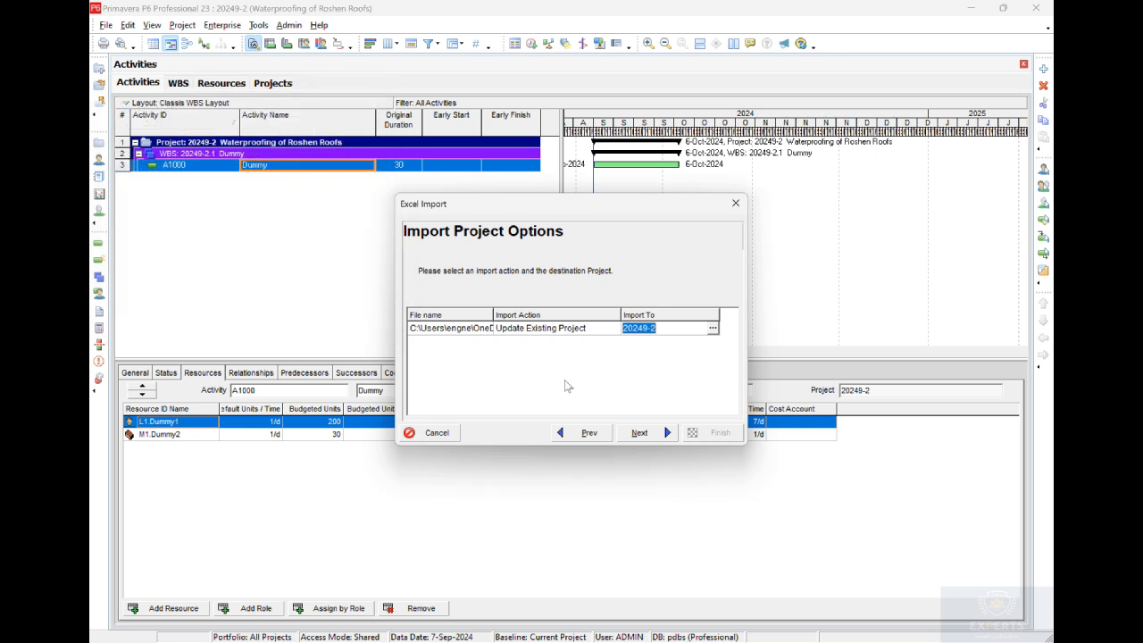
left_click(563, 332)
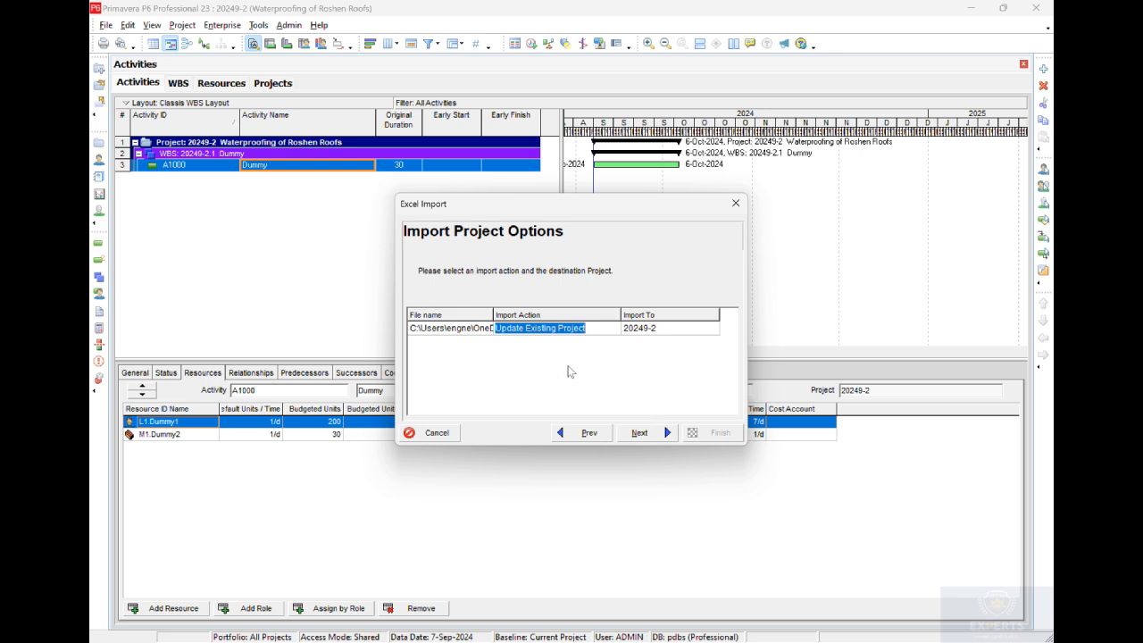
left_click(666, 432)
- Include Activities, Resources and Resource Assignments, run the import and close the wizard
left_click(454, 297)
left_click(469, 358)
left_click(482, 383)
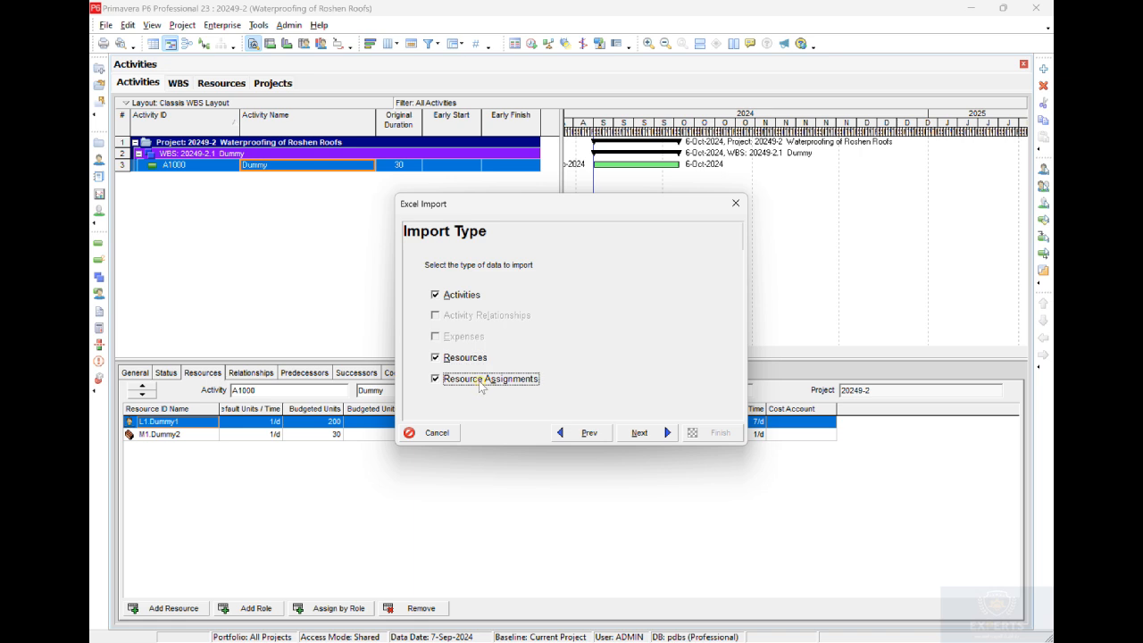
left_click(640, 433)
left_click(723, 441)
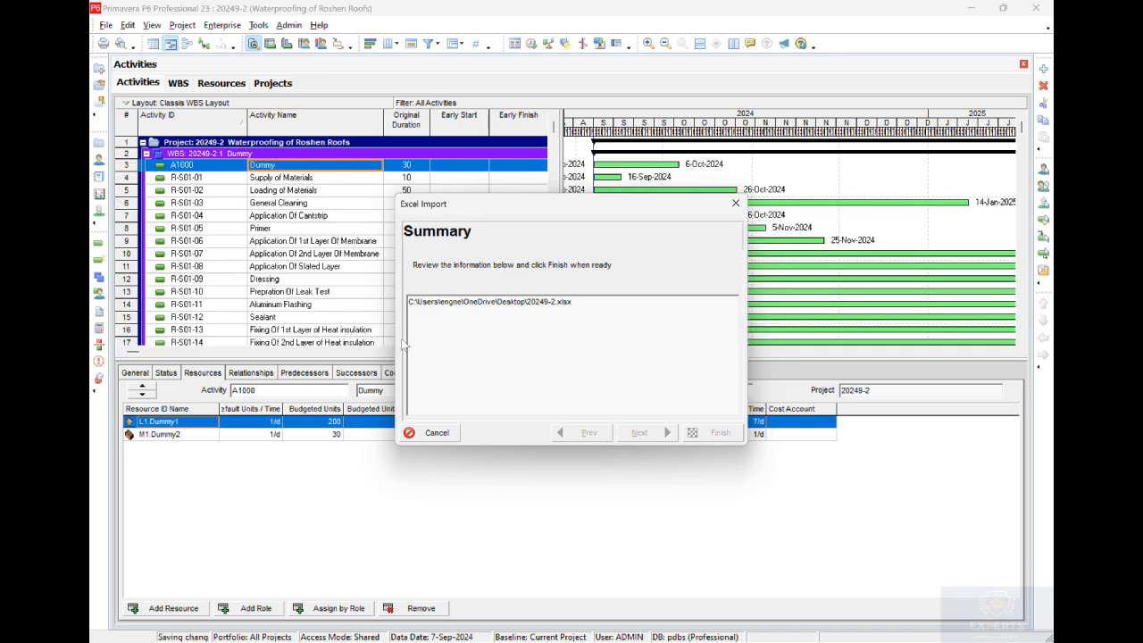
left_click(702, 433)
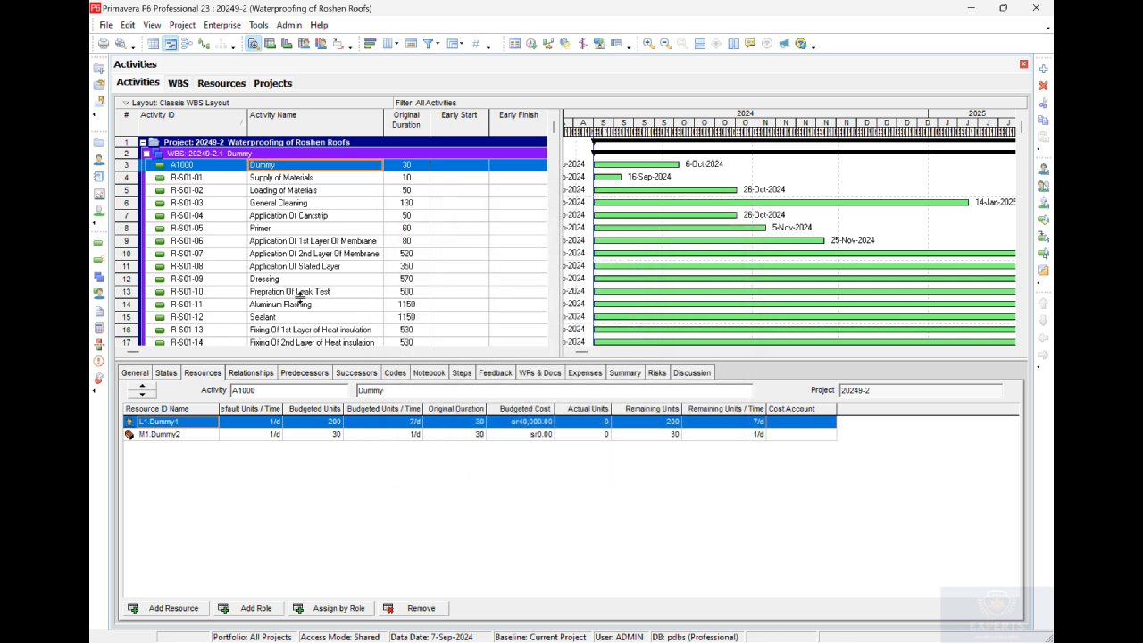
- Check the imported activities through to the end of the list and consult the Word notes comparing the data entry methods
scroll(261, 255, "down", 5)
scroll(261, 254, "down", 10)
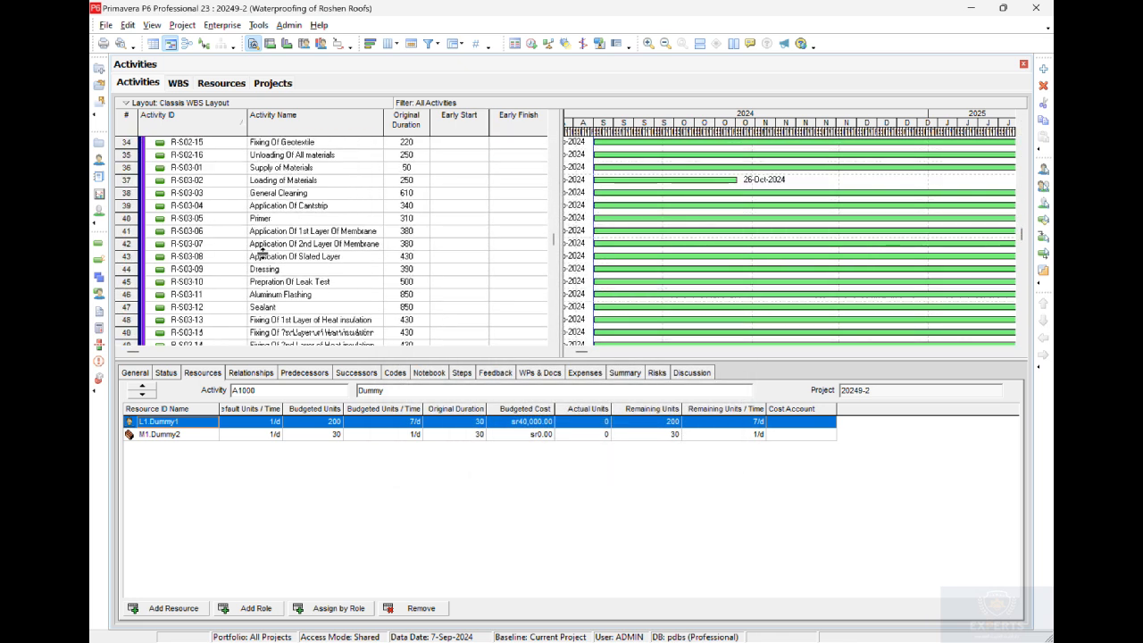
scroll(294, 239, "down", 5)
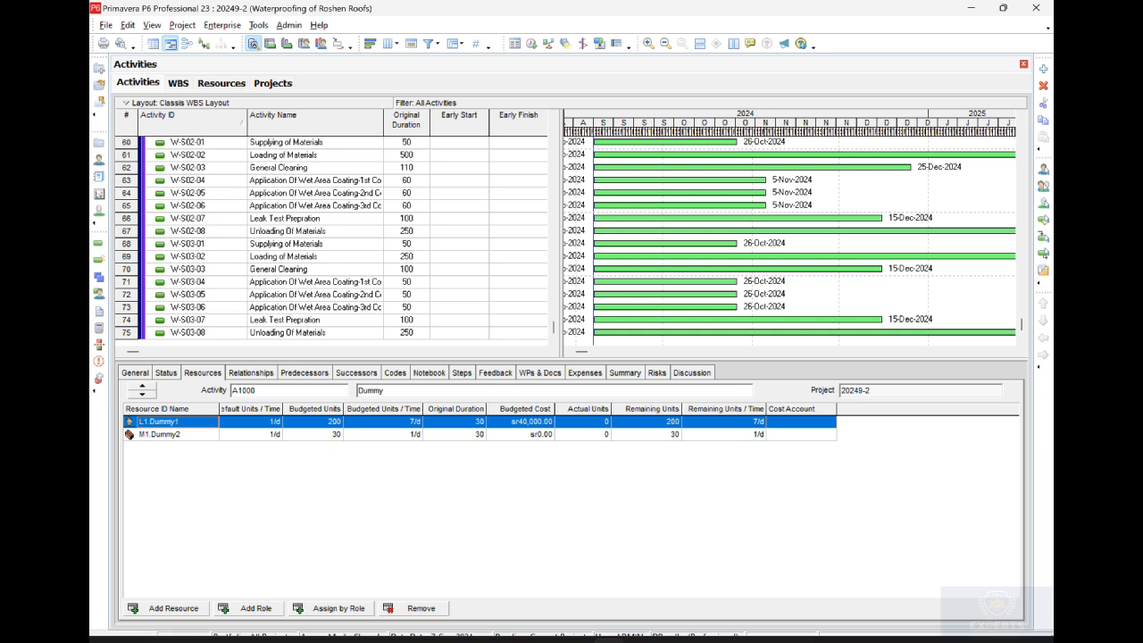
left_click(645, 629)
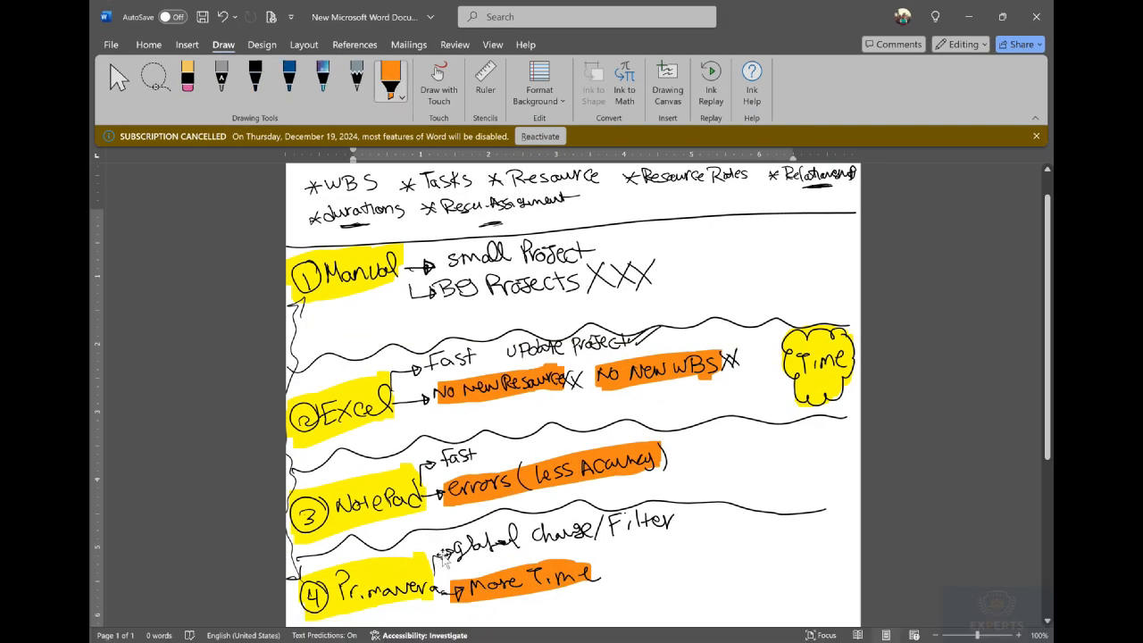
left_click(969, 17)
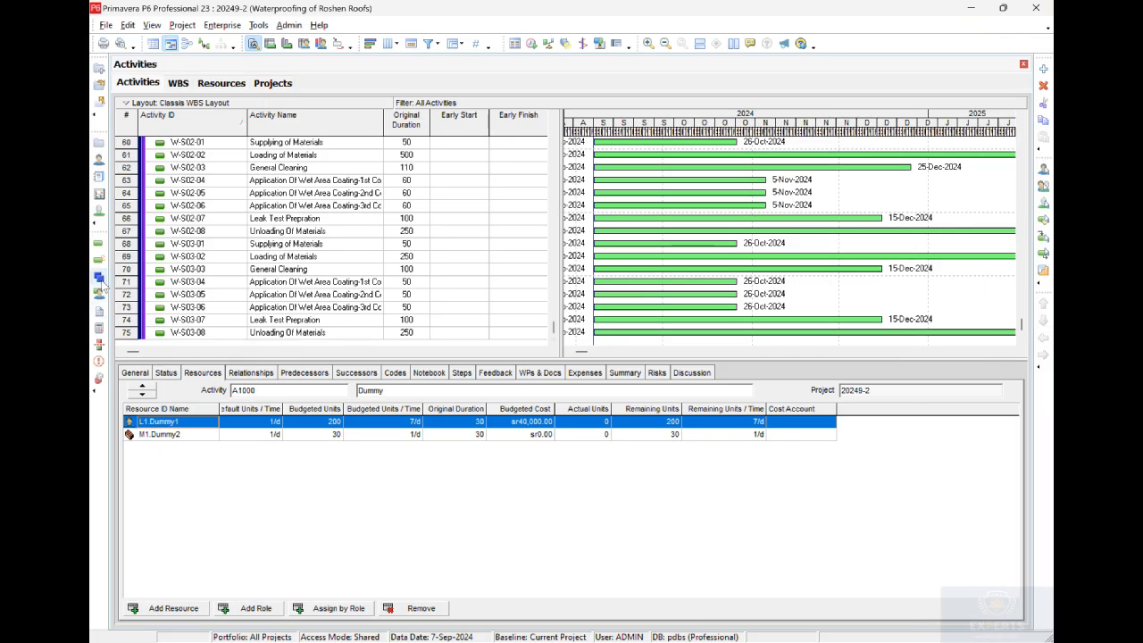
- Add a WBS element named Stage-01 to the project, at the same level as Dummy
left_click(99, 278)
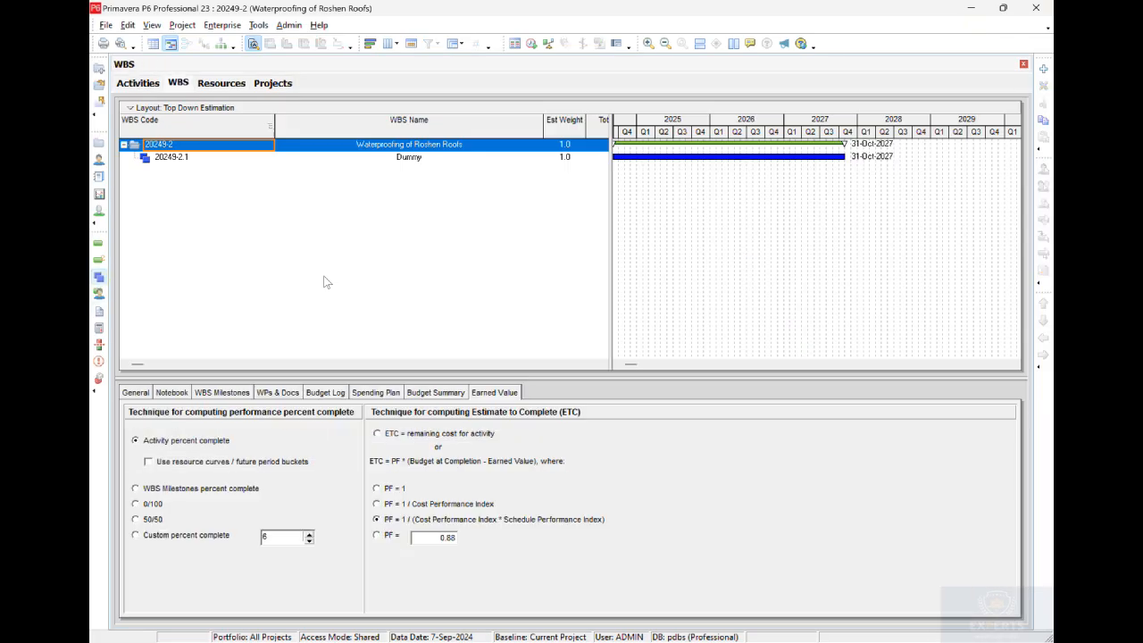
left_click(364, 158)
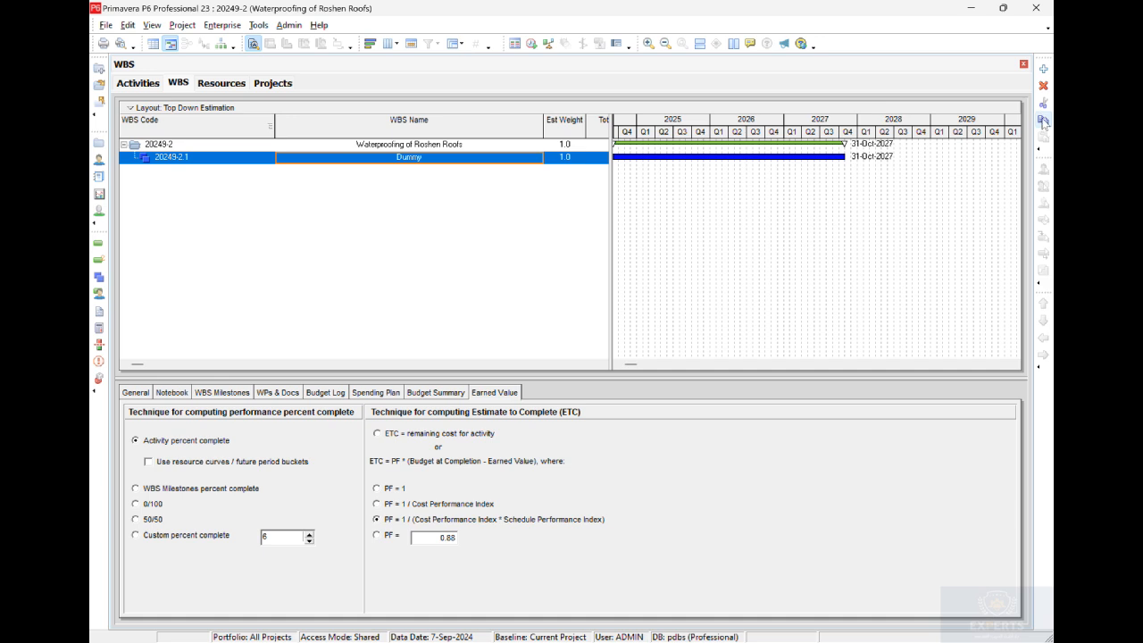
left_click(1043, 68)
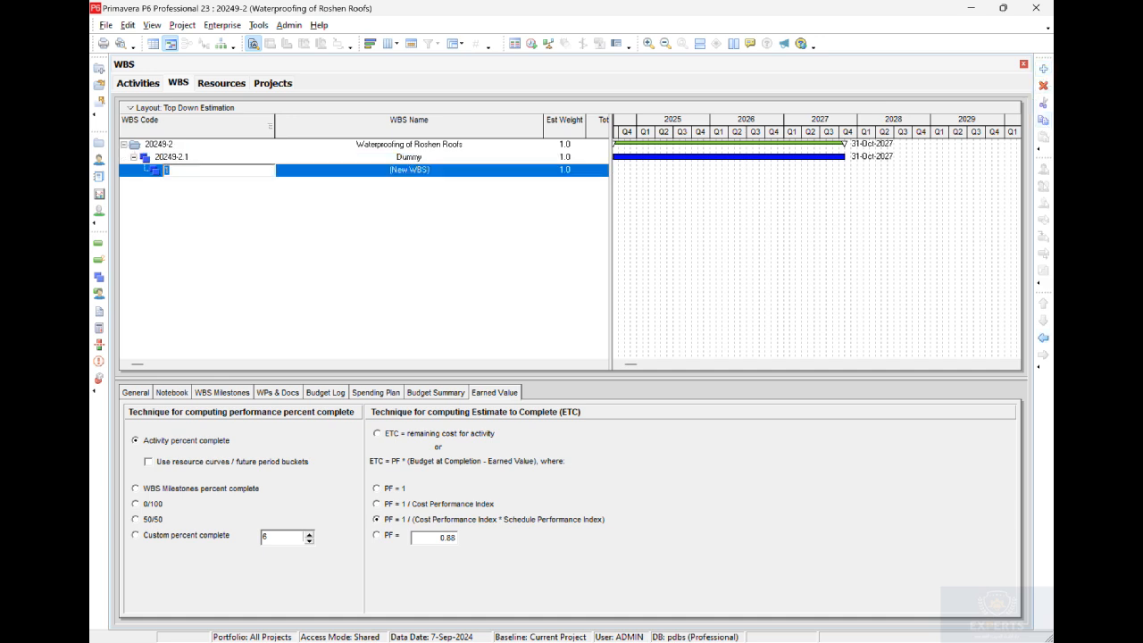
left_click(1043, 337)
left_click(434, 171)
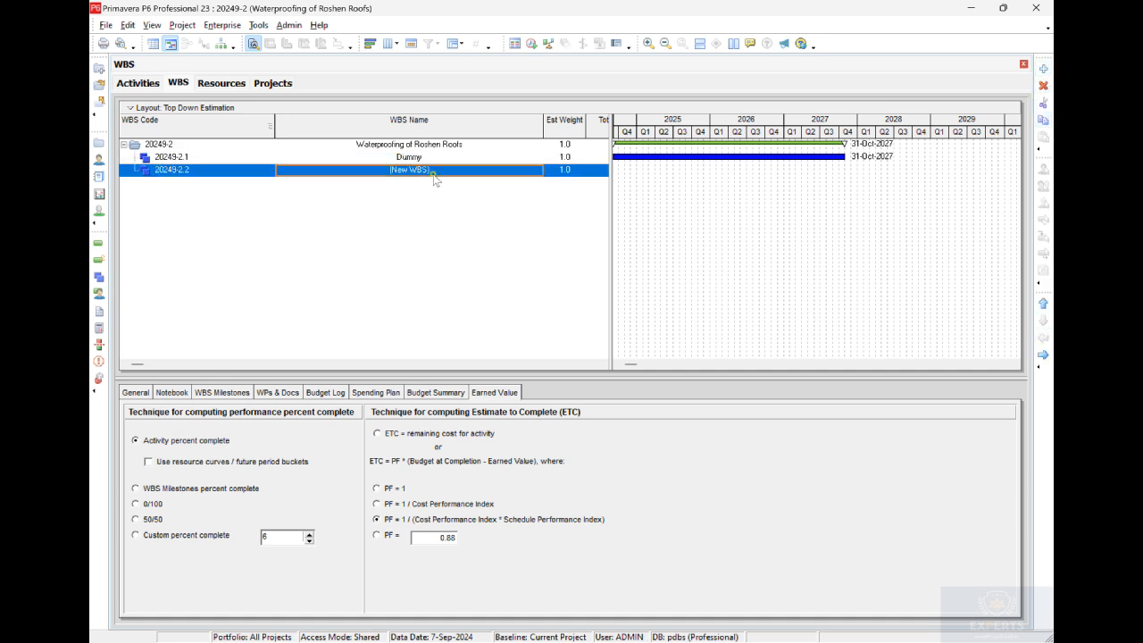
type("S")
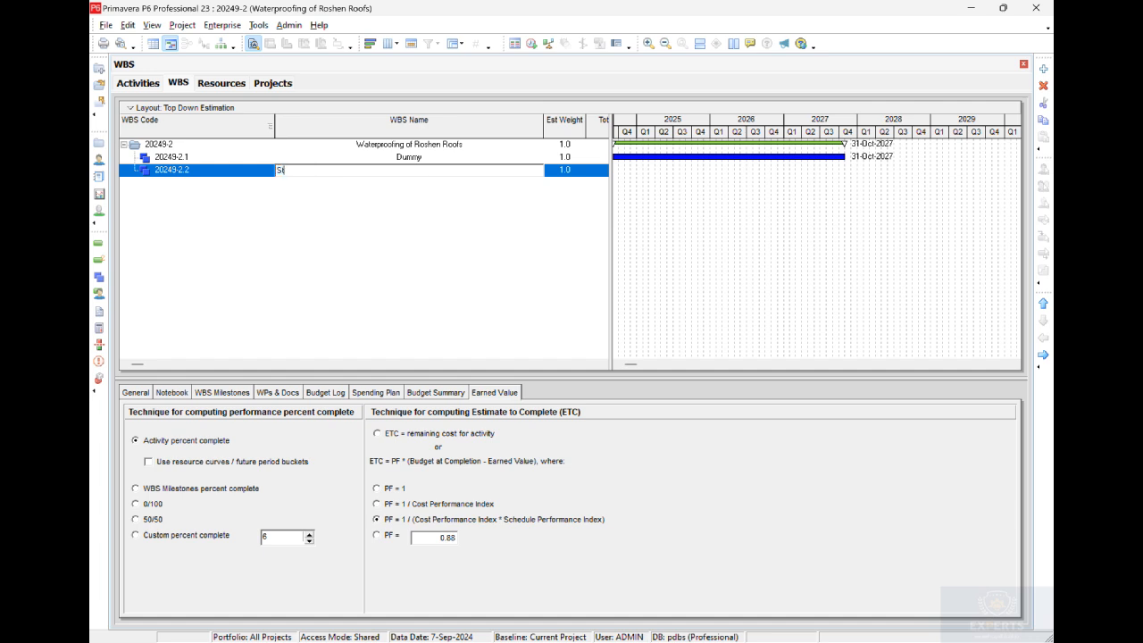
type("tage-01")
key("Return")
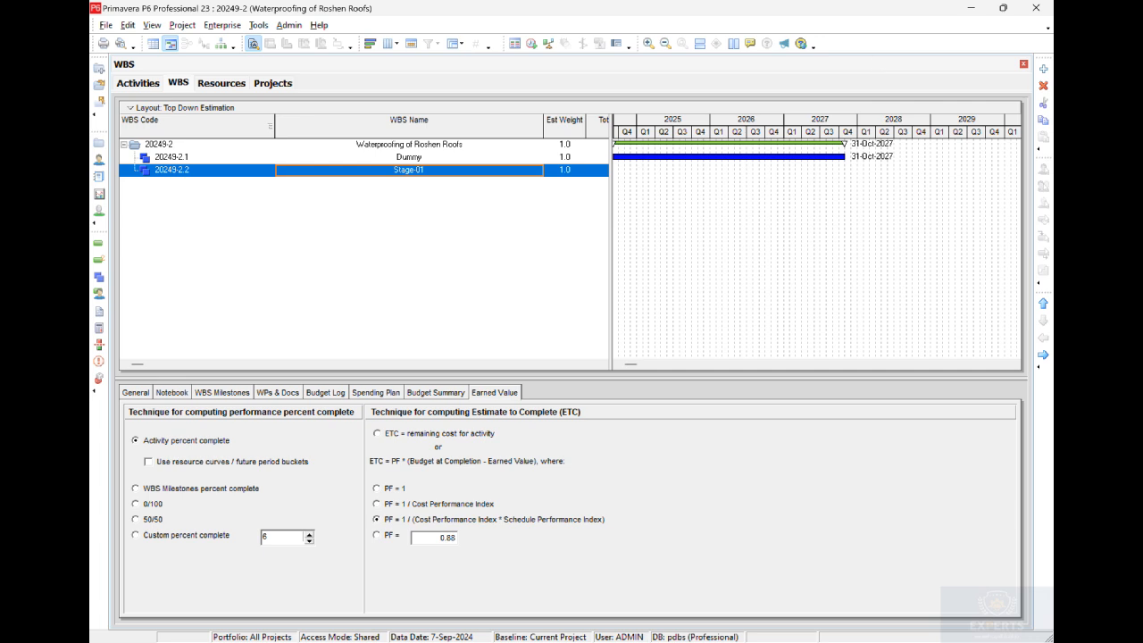
- Add a WBS element after Stage-01 at the same level and name it Stage-02, reusing the copied Stage-01 name
left_click(1043, 69)
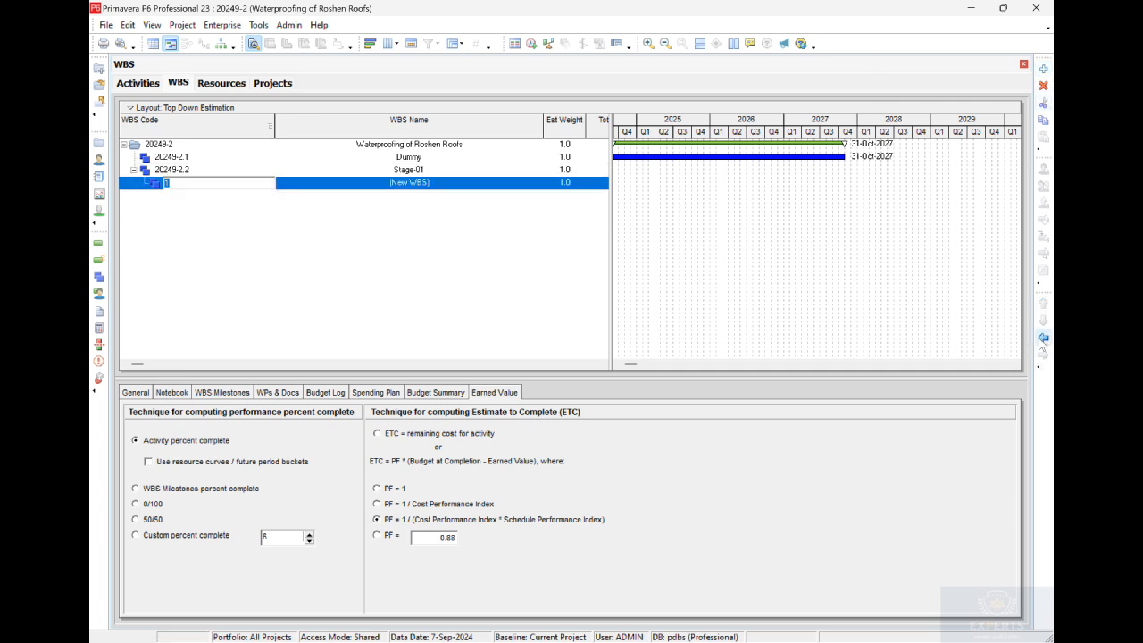
left_click(1043, 340)
left_click(446, 171)
left_click(446, 171)
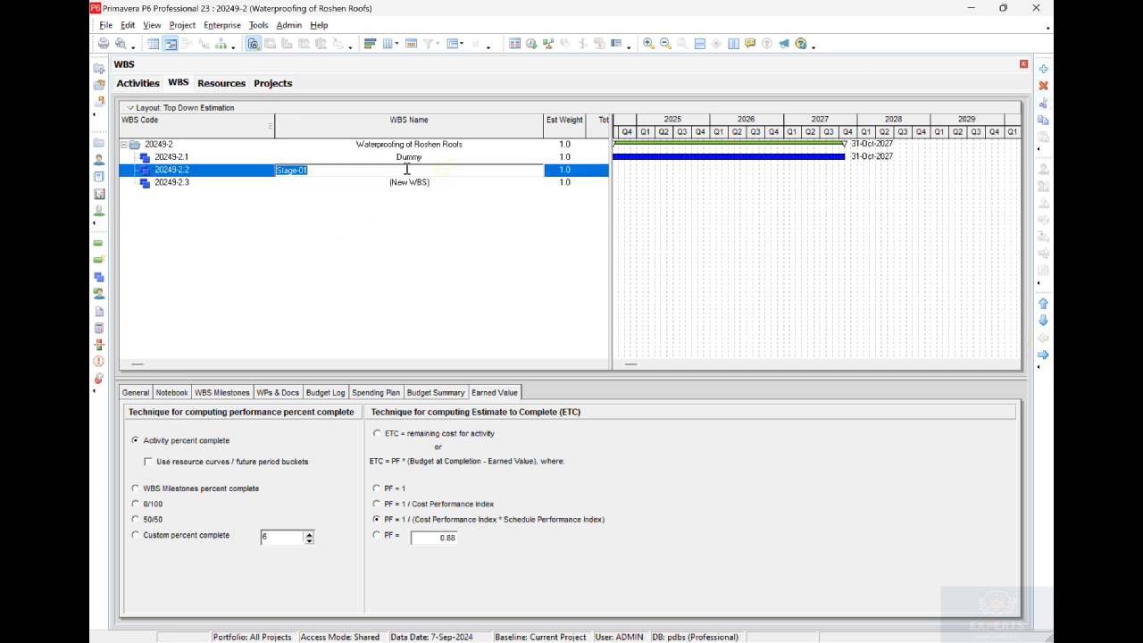
right_click(296, 170)
left_click(343, 219)
left_click(459, 184)
left_click(459, 184)
right_click(325, 182)
left_click(355, 245)
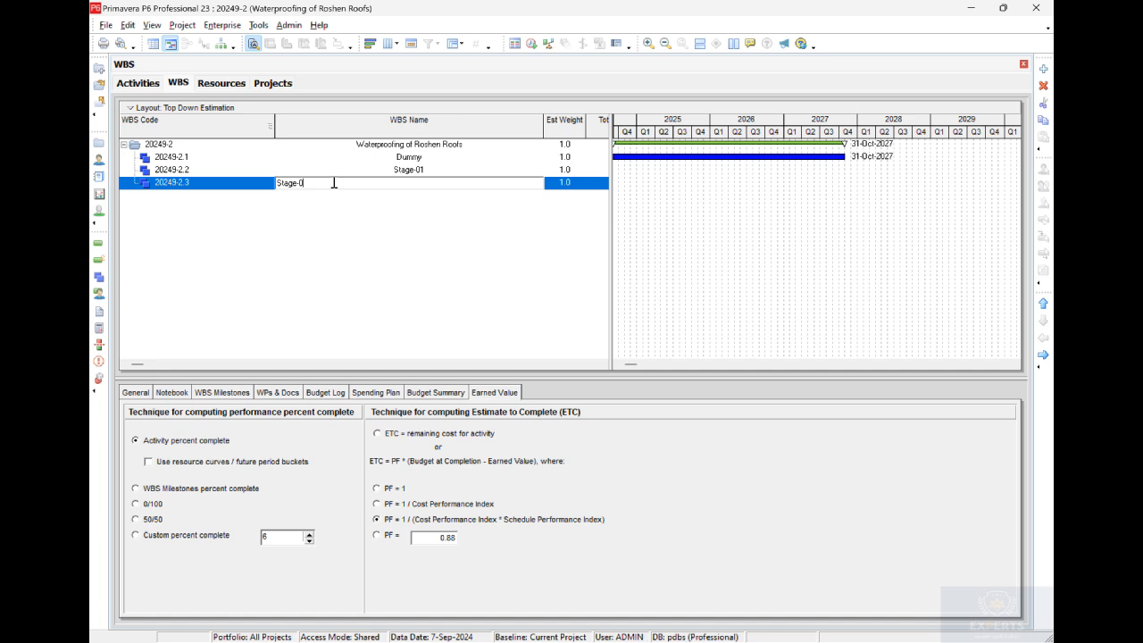
key("Return")
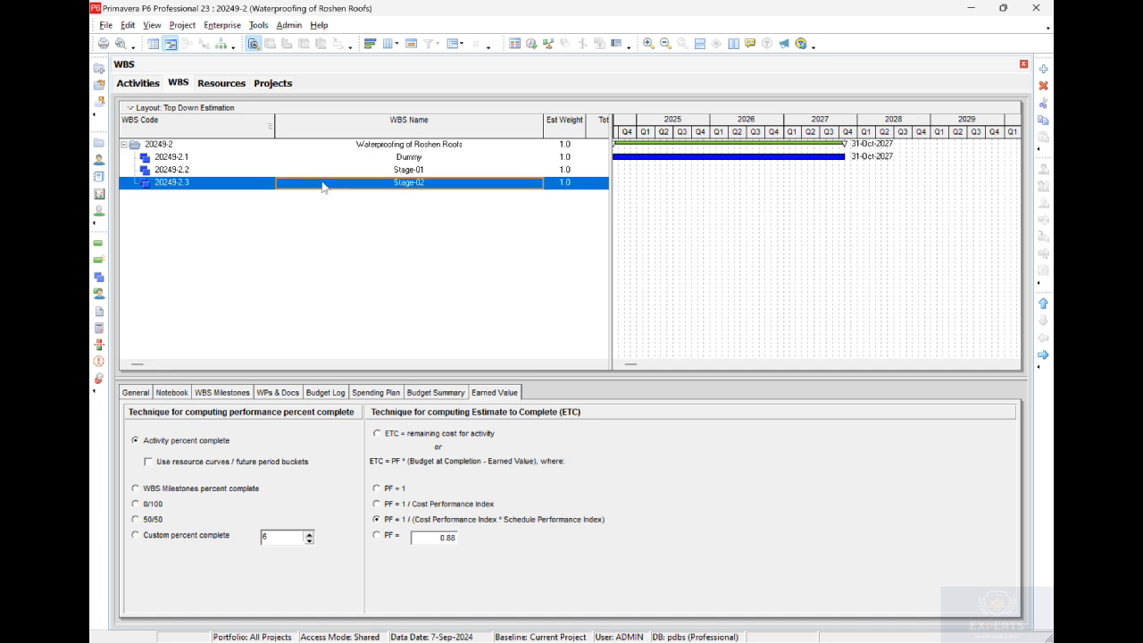
- Add a WBS element after Stage-02 at the same level and name it Stage-03, reusing the copied Stage-02 name
left_click(1043, 69)
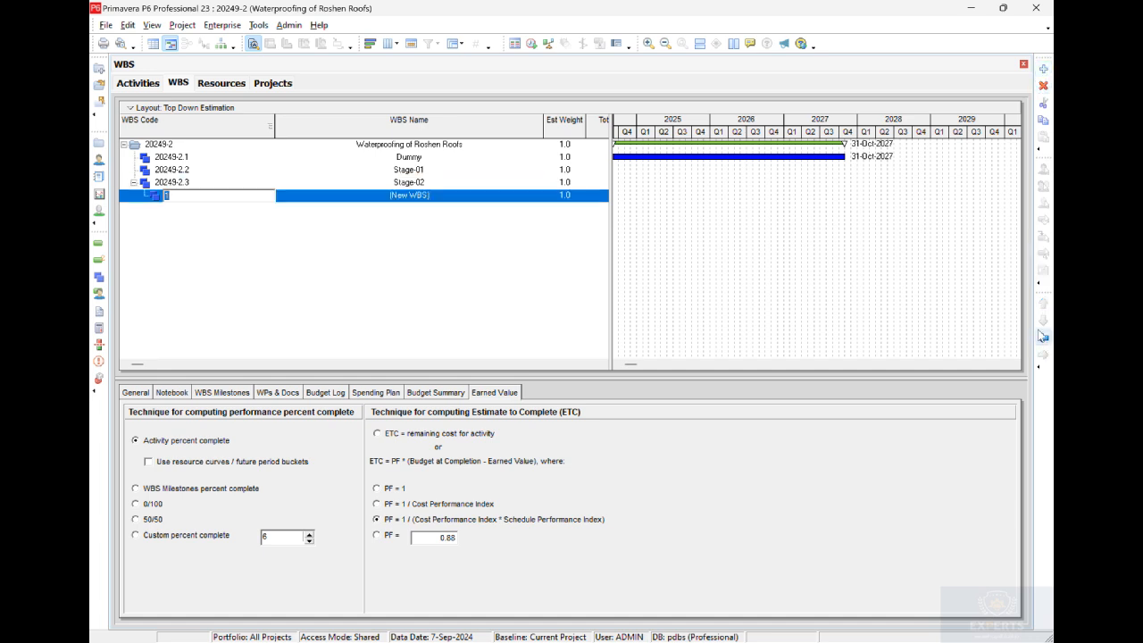
left_click(1041, 336)
double_click(436, 185)
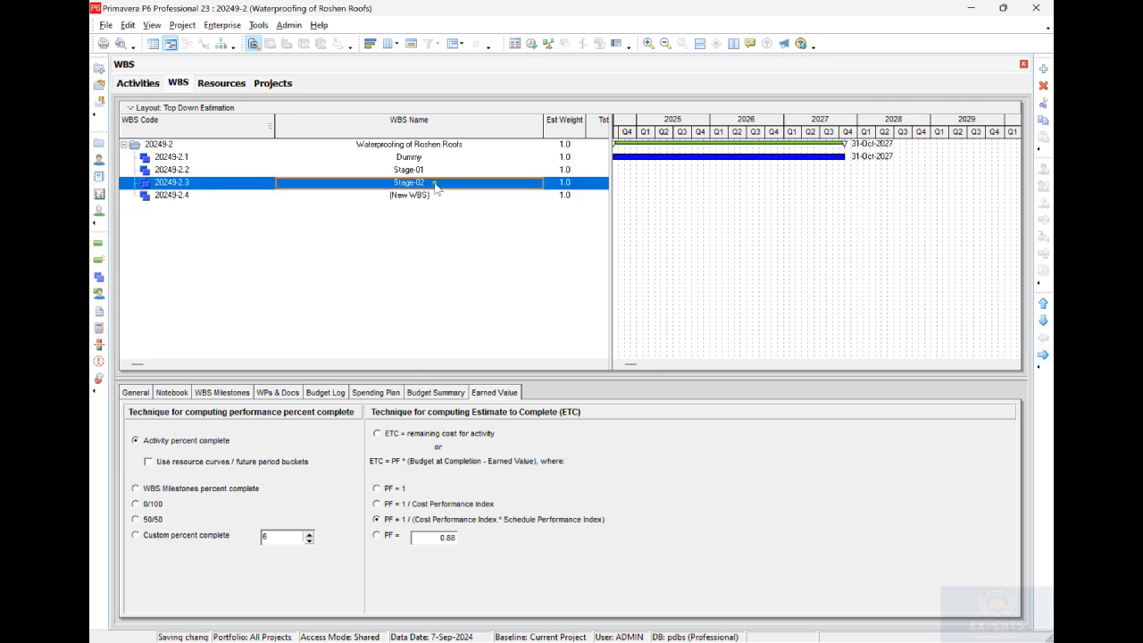
right_click(287, 182)
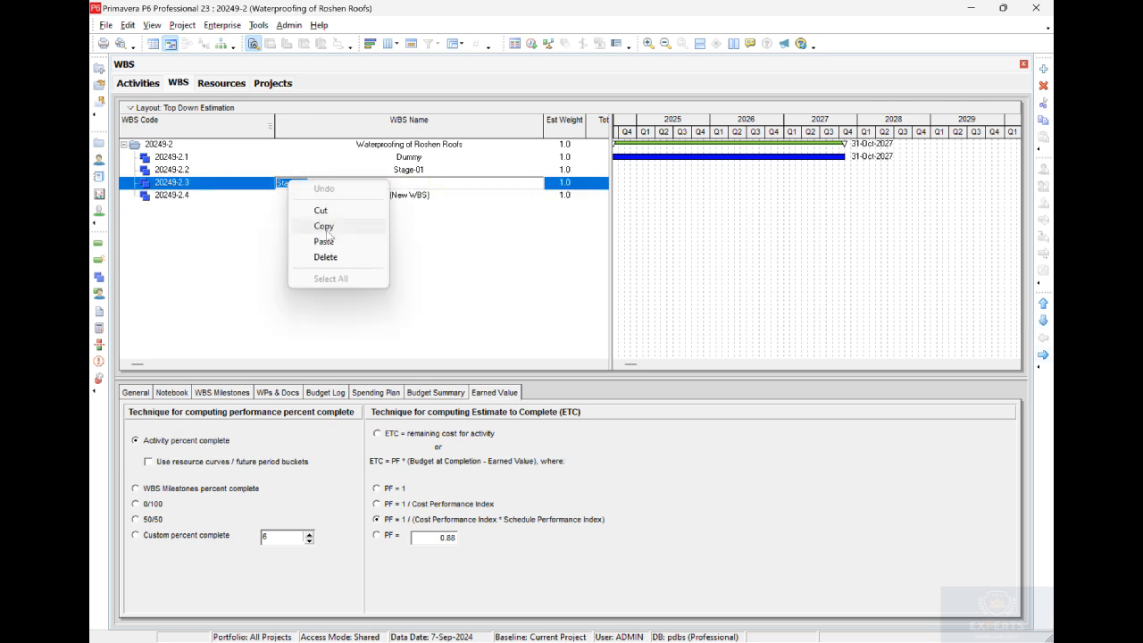
left_click(329, 225)
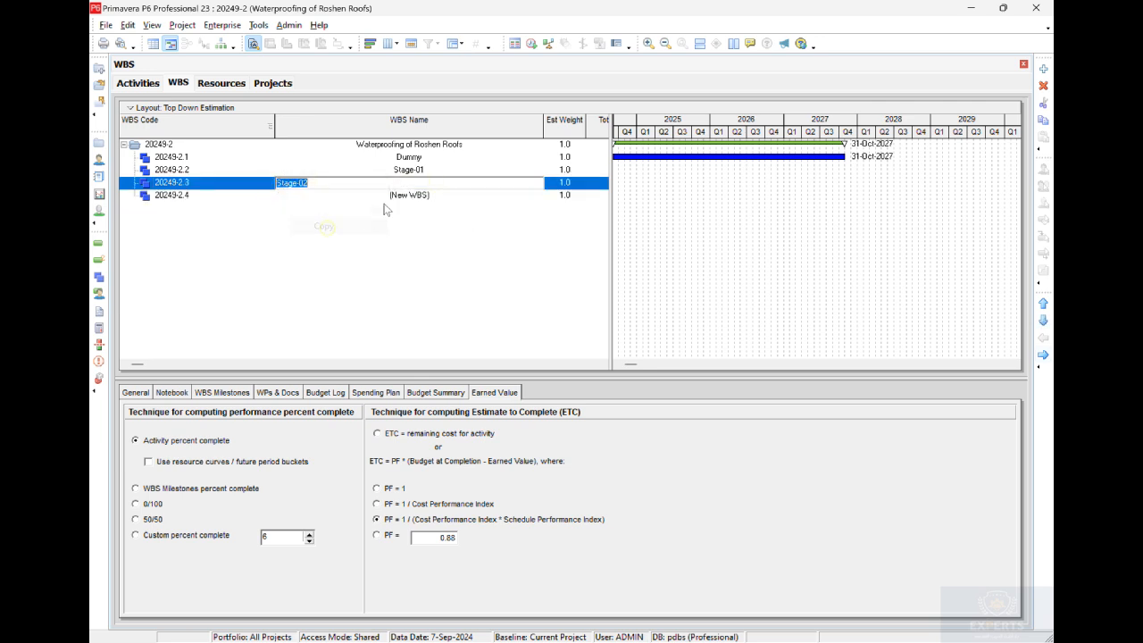
double_click(450, 198)
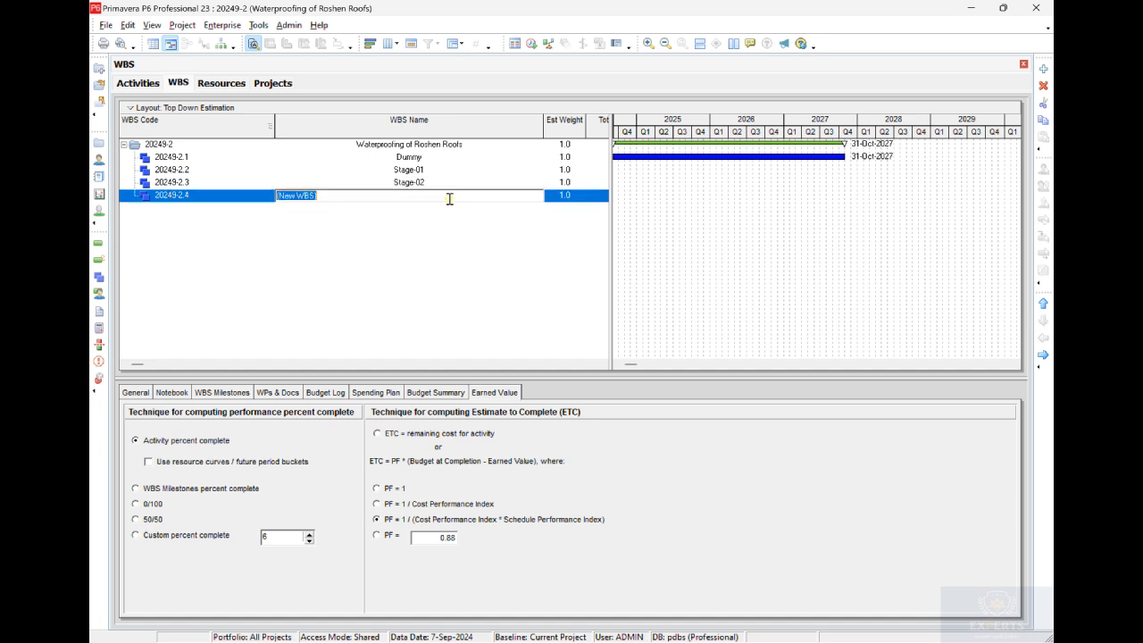
right_click(287, 194)
left_click(345, 256)
key("Return")
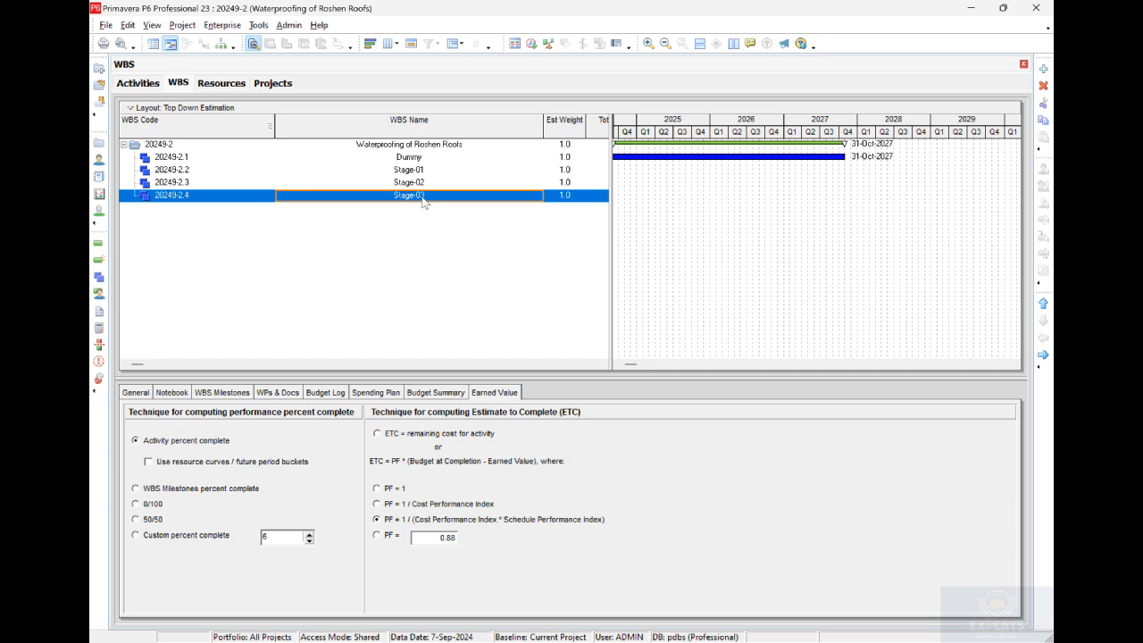
- Return to the activities and open the unnamed (Global Change) entry for modification
left_click(408, 170)
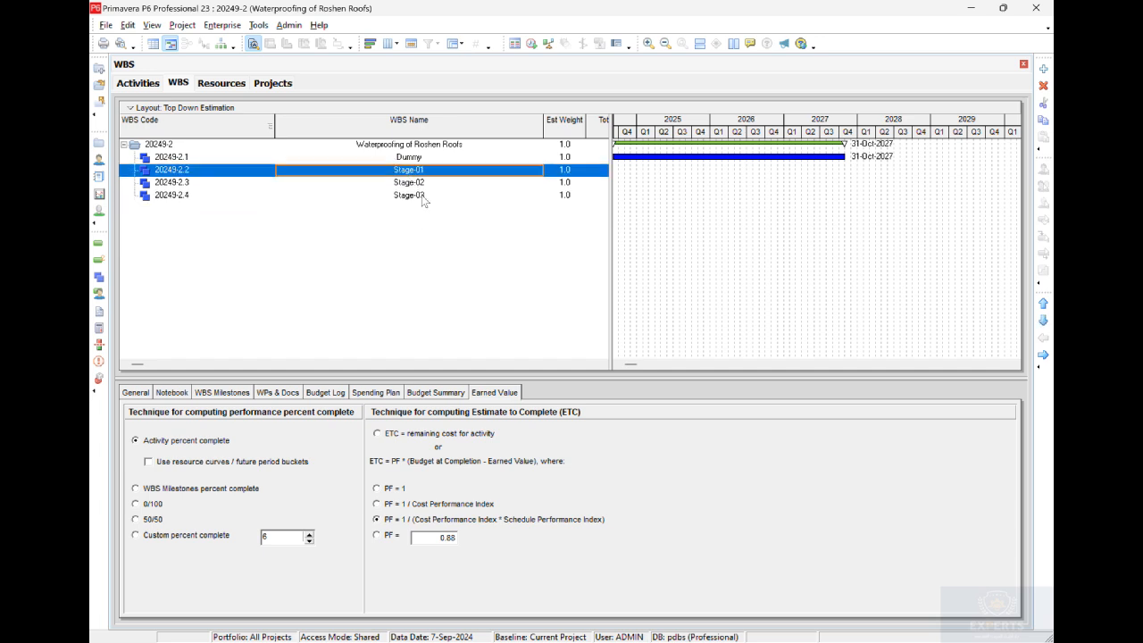
left_click(99, 243)
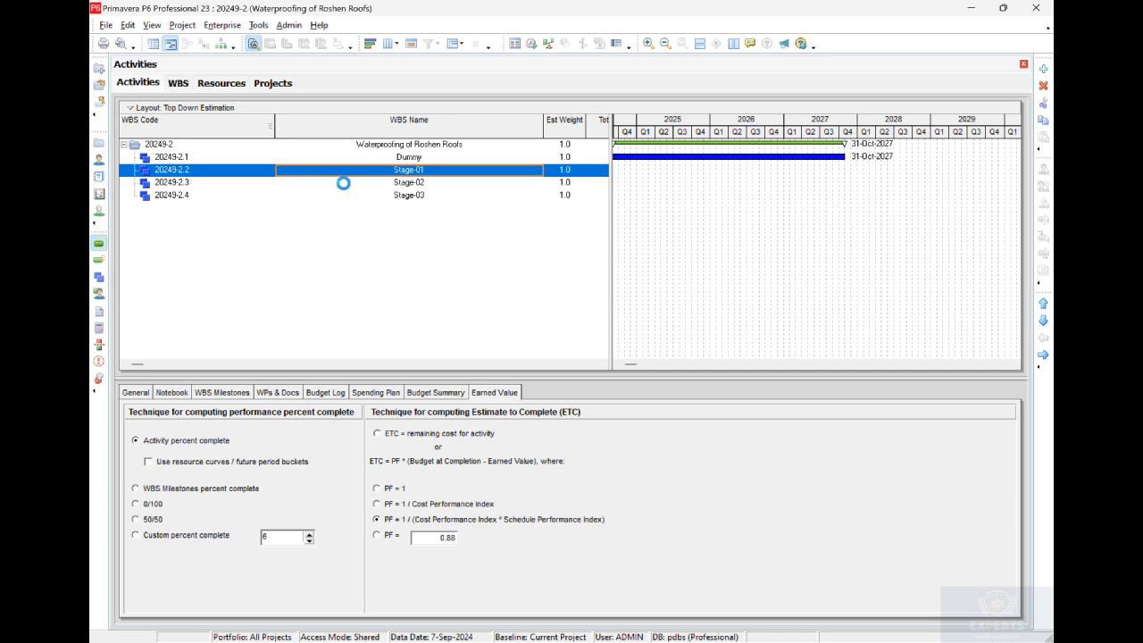
left_click(258, 25)
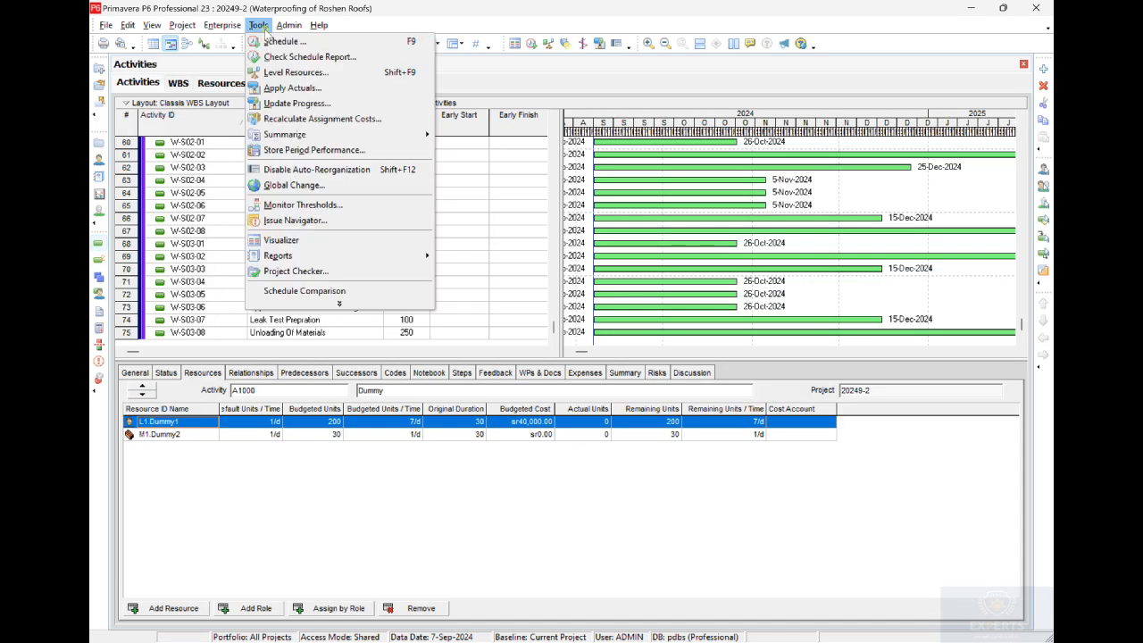
left_click(331, 183)
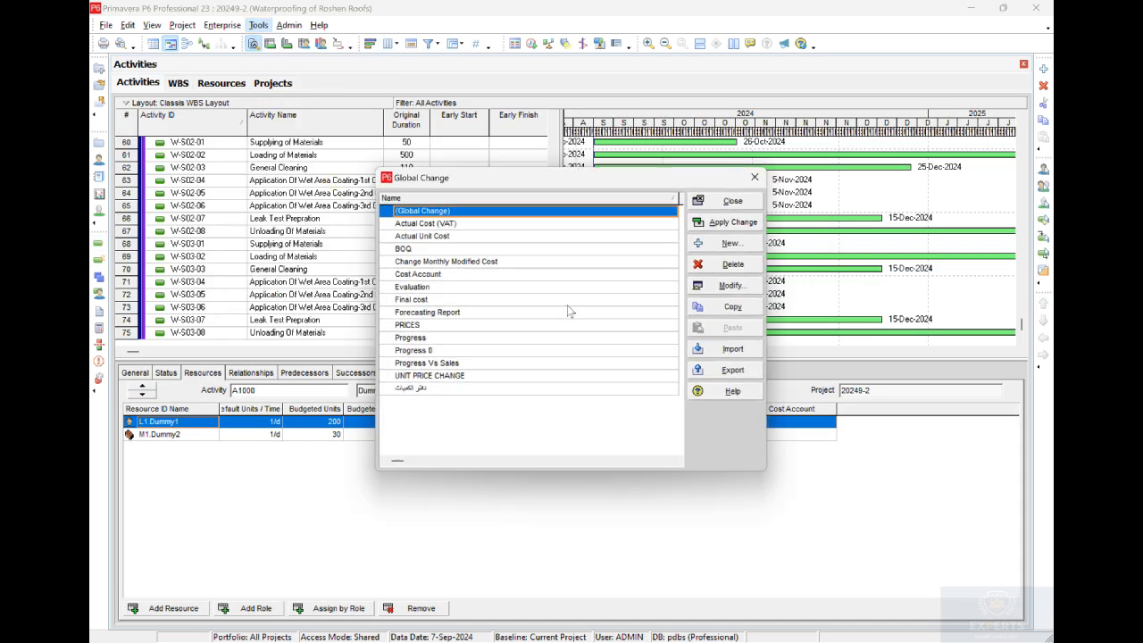
left_click(732, 286)
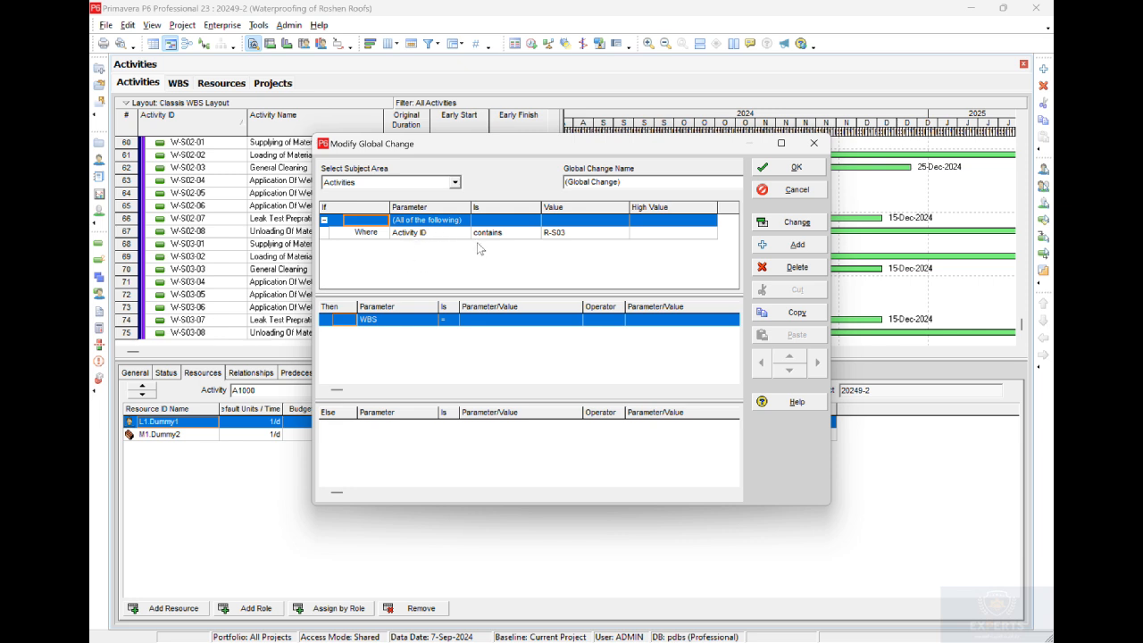
- Make the rule match Activity IDs containing R-S01 and assign WBS 20249-2.2 (Stage-01), then save the rule
double_click(595, 234)
left_click_drag(558, 237, 570, 236)
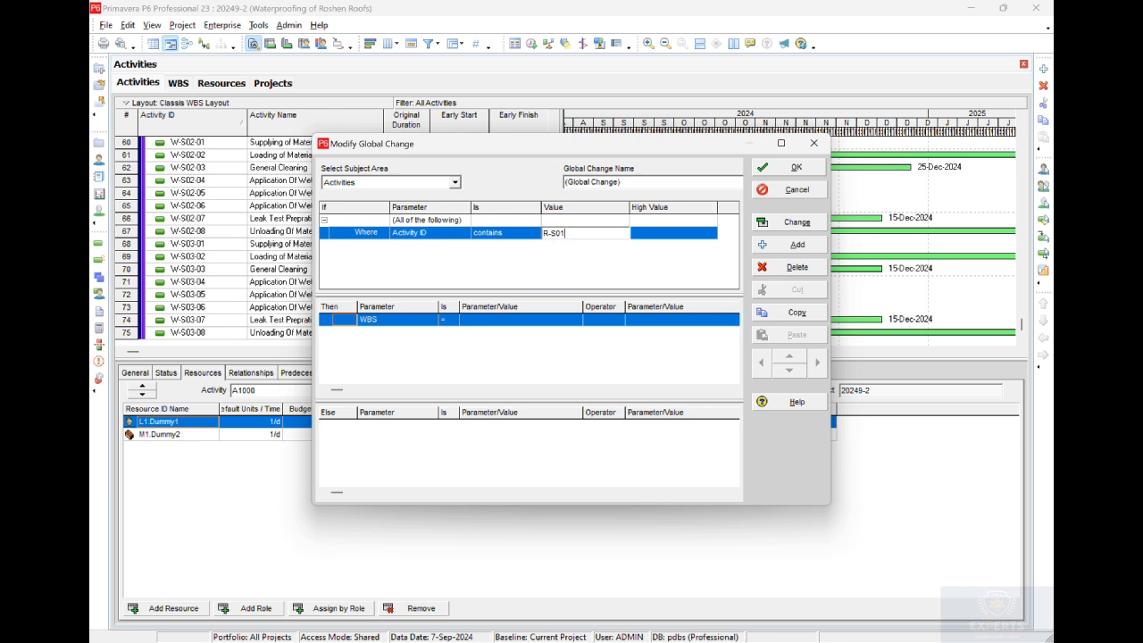
left_click(485, 321)
double_click(511, 322)
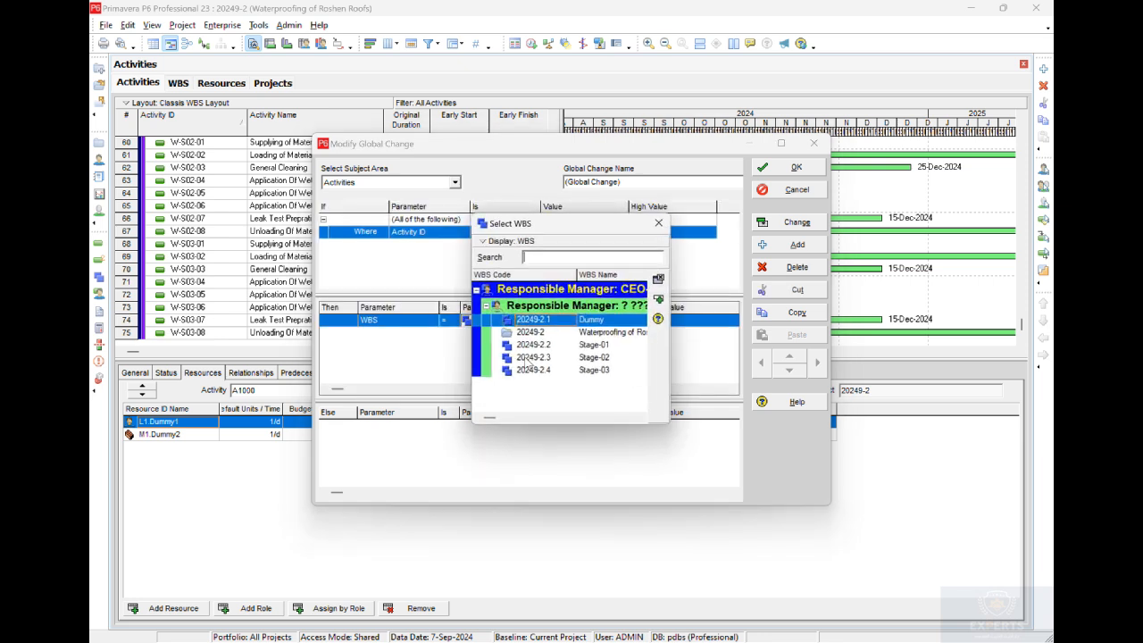
left_click(603, 350)
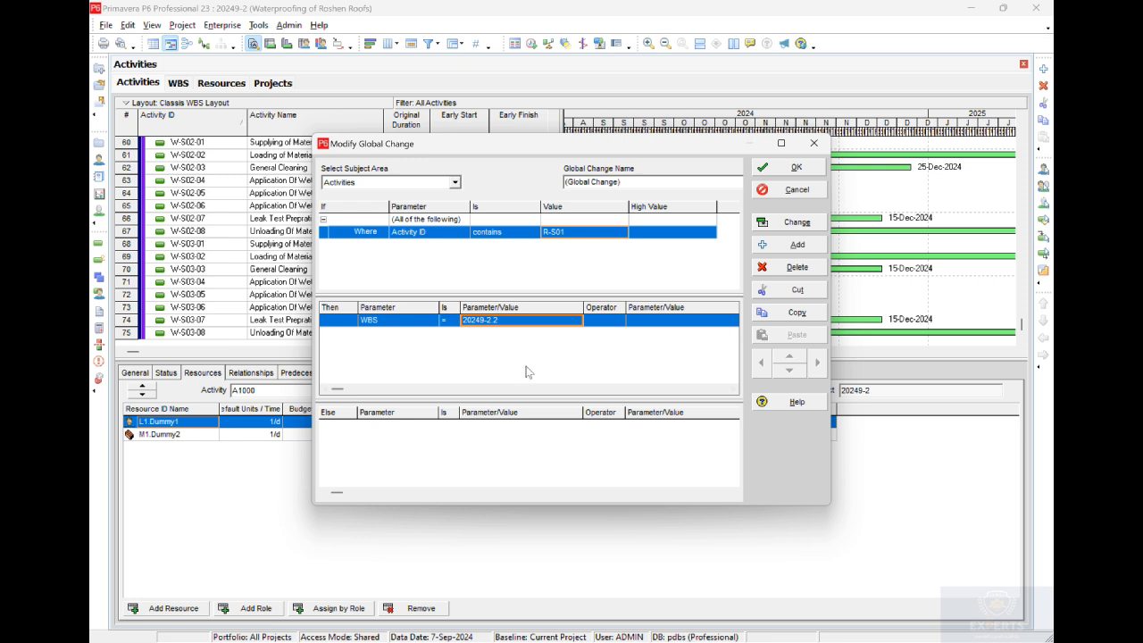
left_click(791, 167)
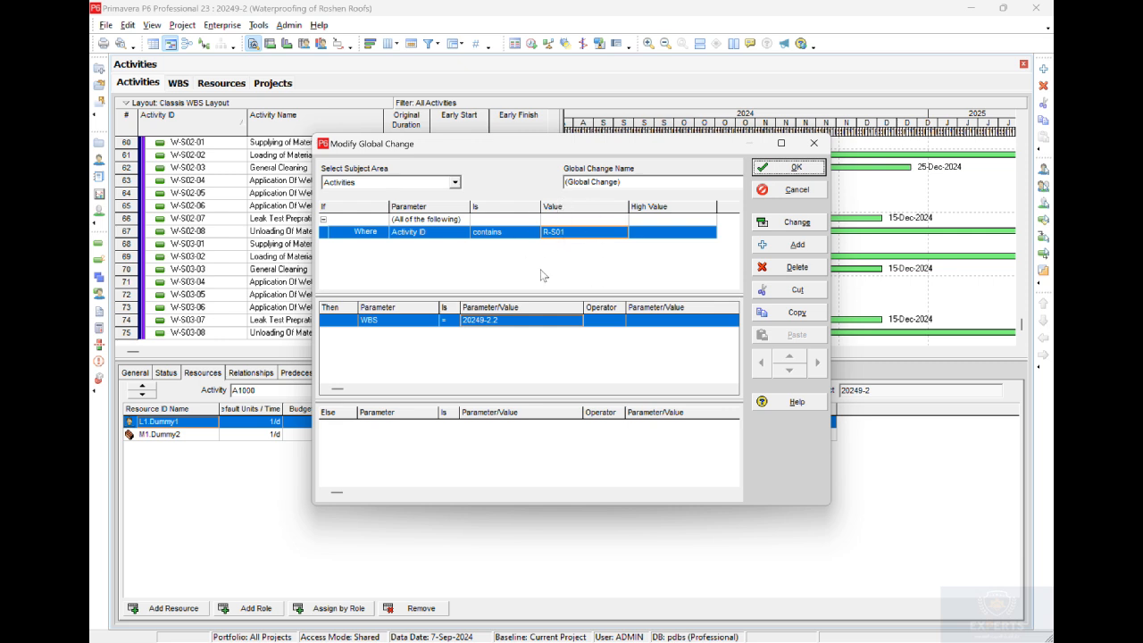
left_click(789, 168)
- Apply the global change to the R-S01 activities and commit it without saving the log file
left_click(728, 222)
left_click(545, 361)
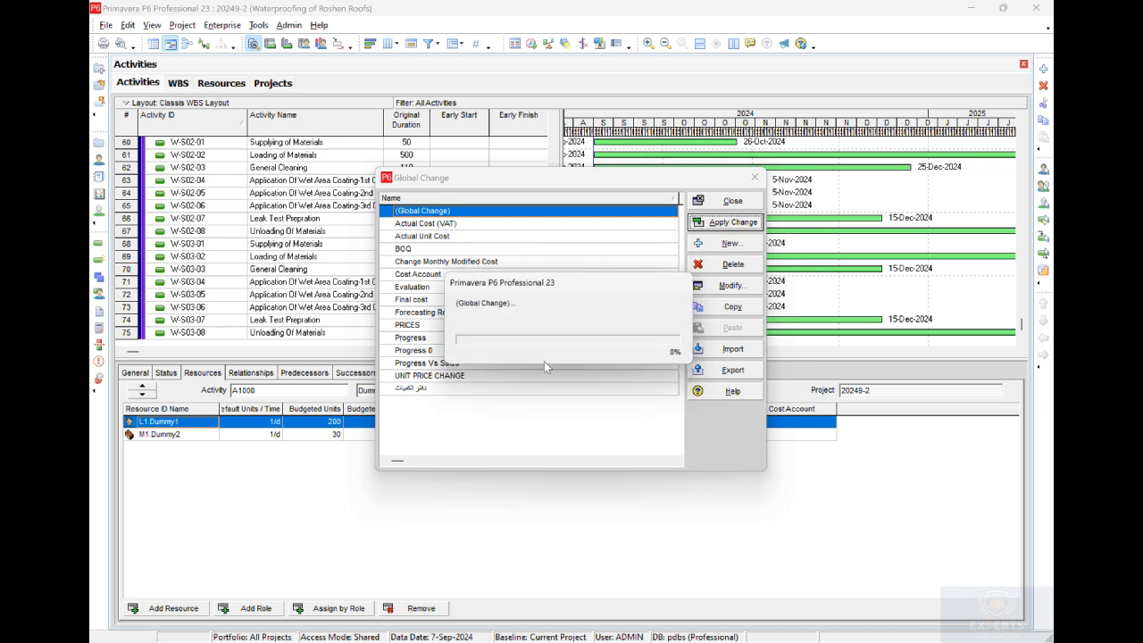
left_click(989, 589)
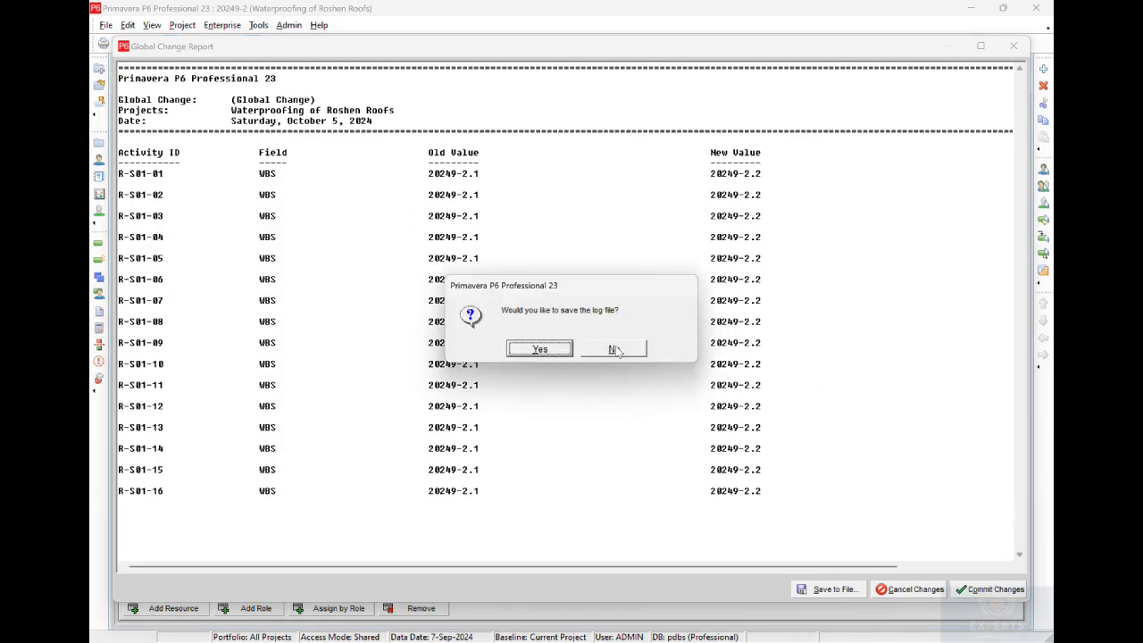
left_click(614, 349)
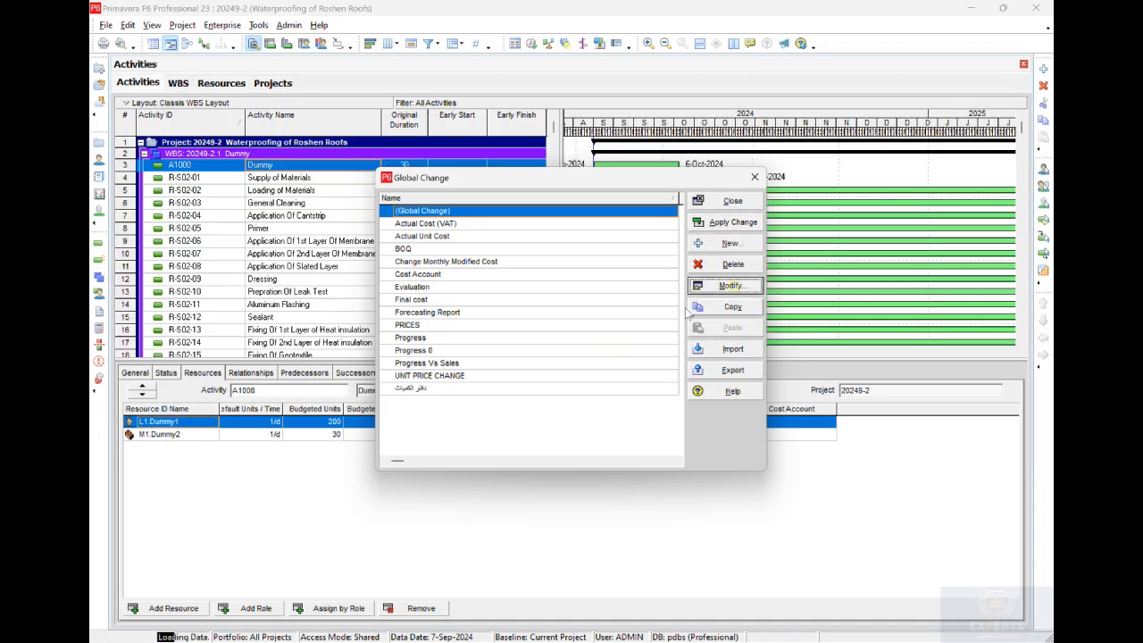
- Change the (Global Change) condition to Activity IDs containing w-S01, keeping WBS 20249-2.2 as the target, and save the rule
left_click(730, 285)
left_click(554, 232)
left_click(553, 233)
left_click_drag(550, 233, 532, 234)
type("w-S01")
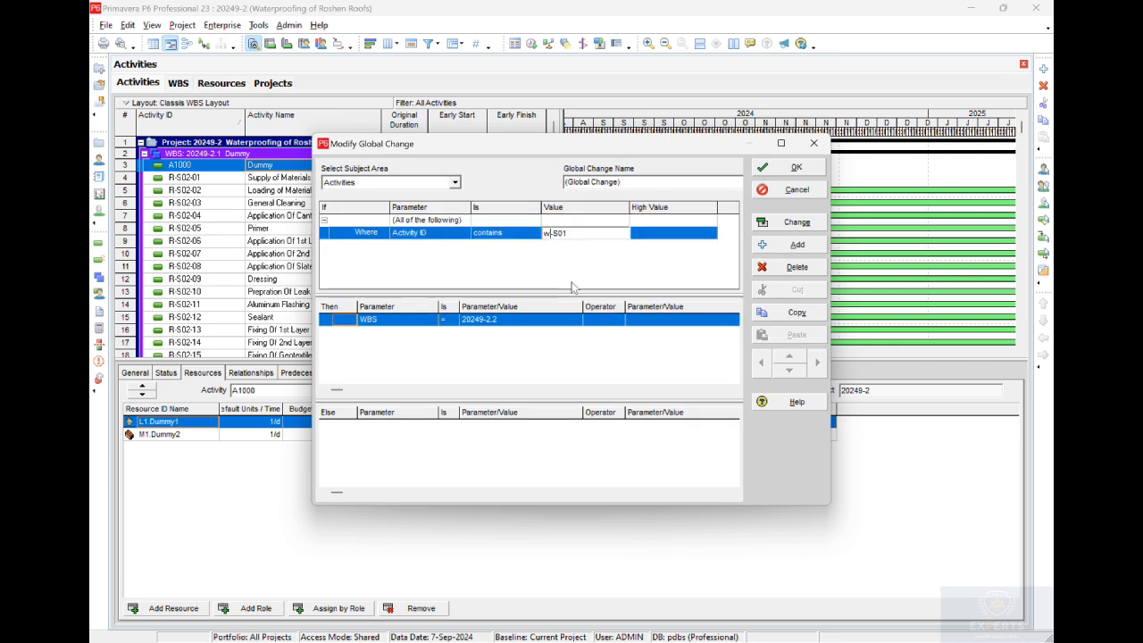
left_click(539, 323)
left_click(789, 168)
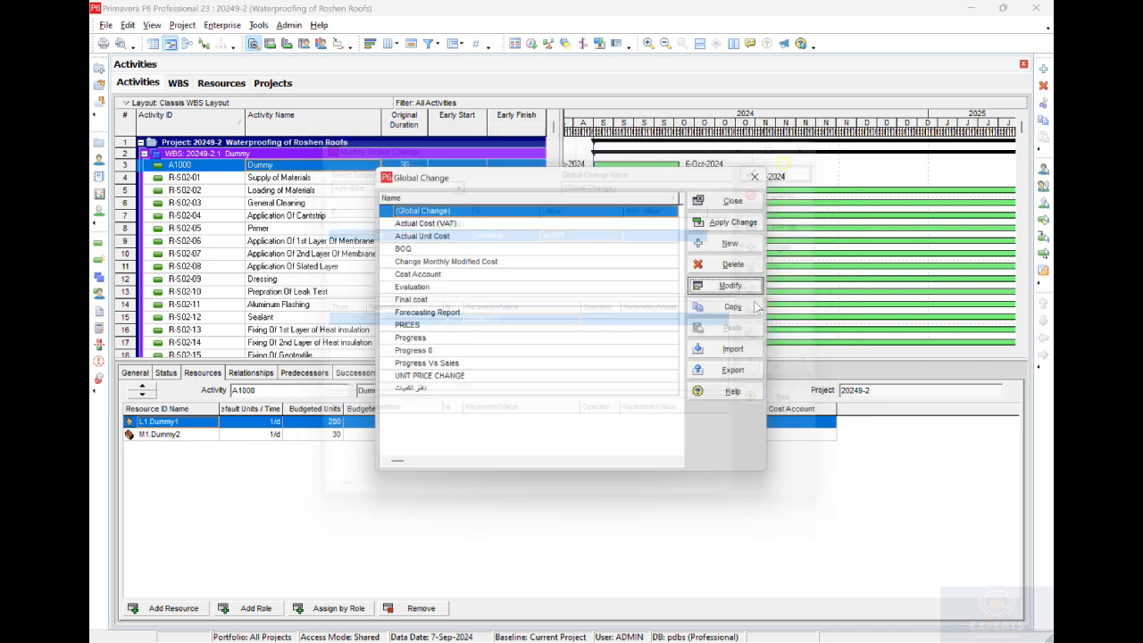
- Apply the global change to the w-S01 activities and commit it without saving the log file
left_click(733, 221)
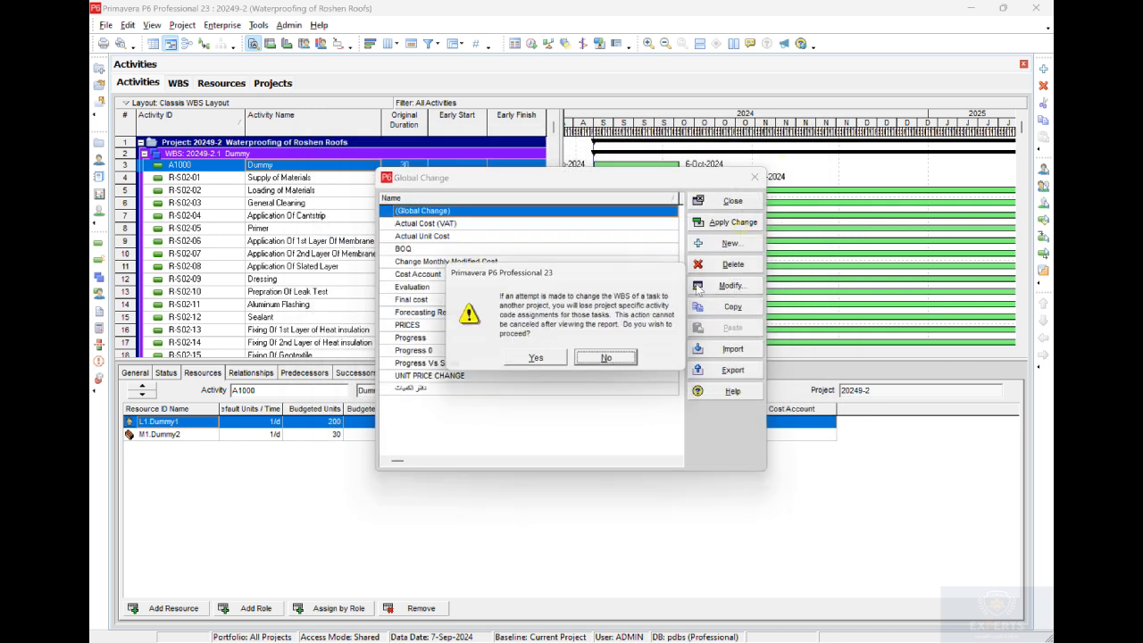
left_click(535, 357)
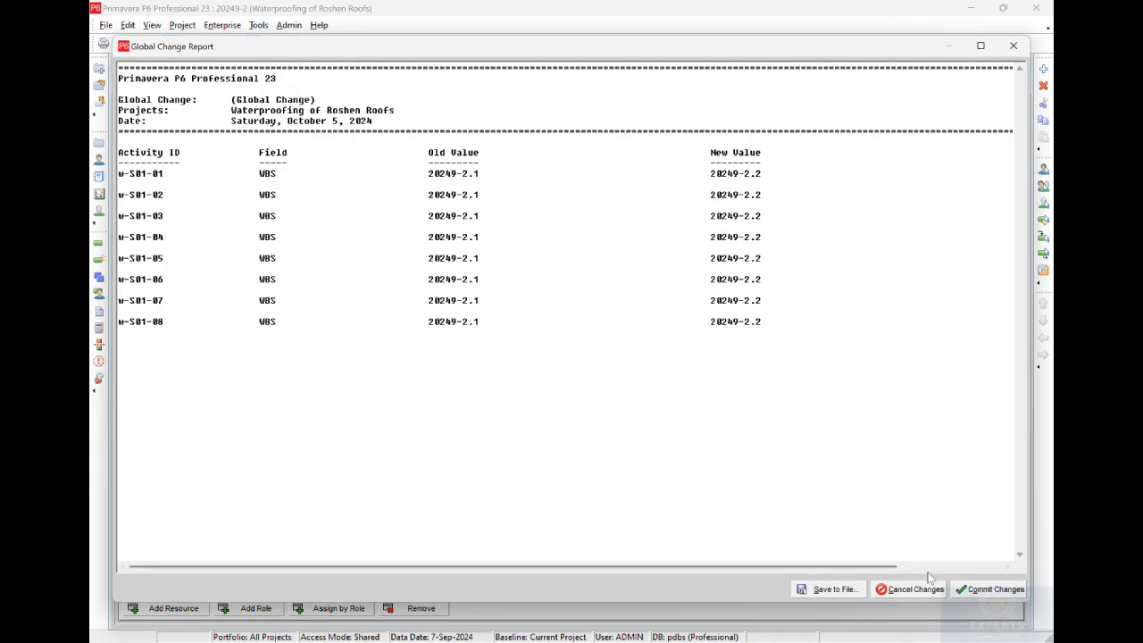
left_click(991, 589)
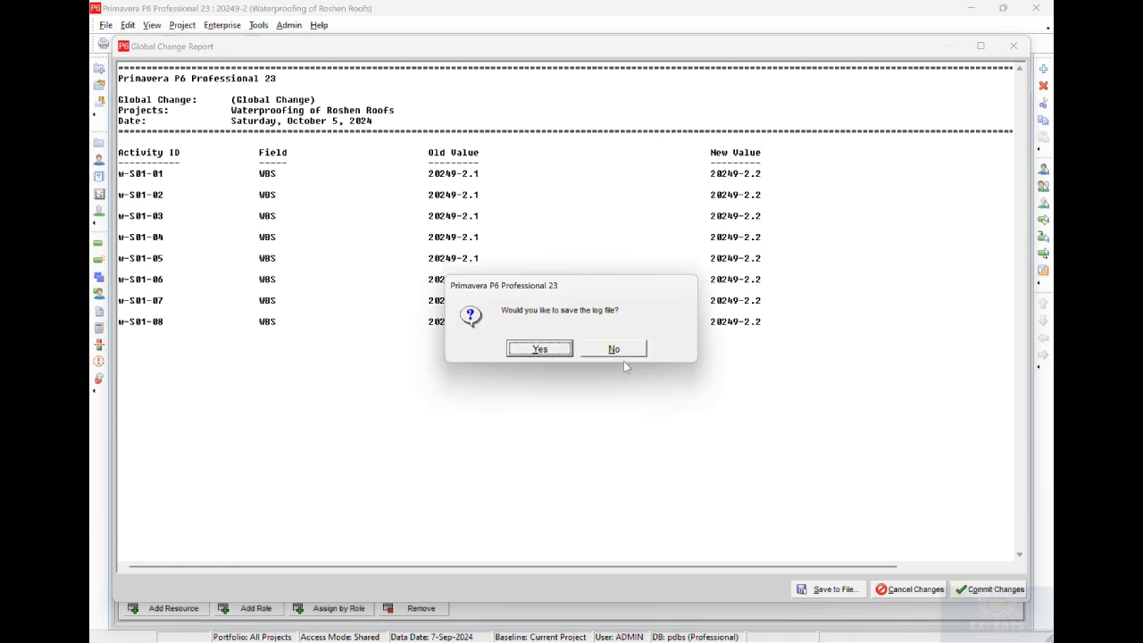
left_click(615, 348)
- Change the (Global Change) condition to Activity IDs containing w-S02, set the target WBS to 20249-2.3, and save the rule
left_click(730, 286)
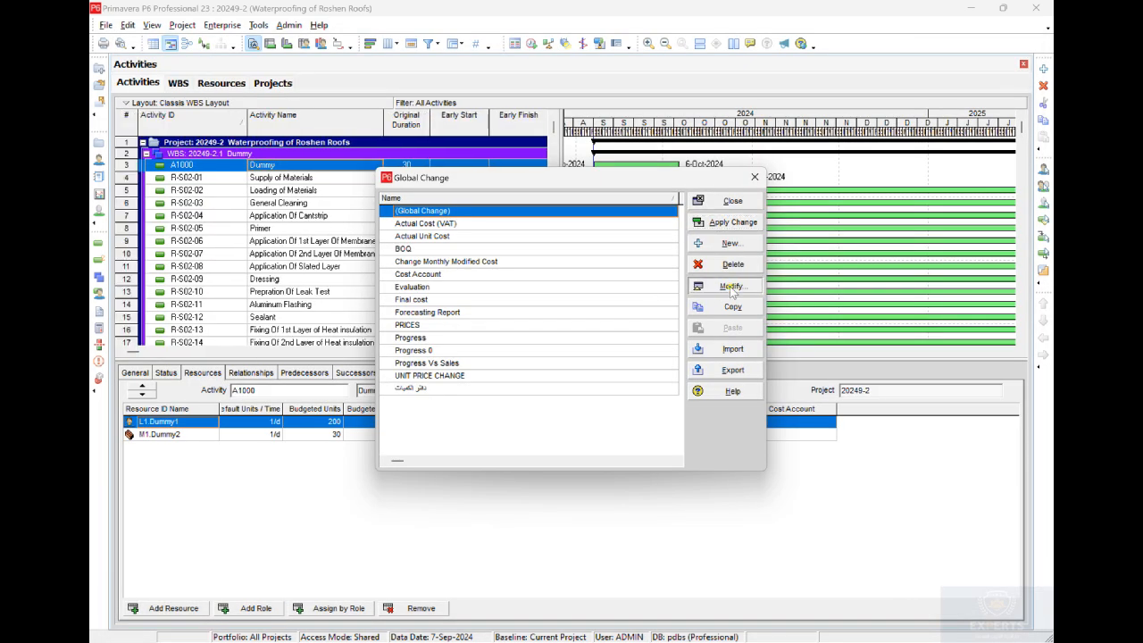
left_click(565, 234)
left_click(567, 234)
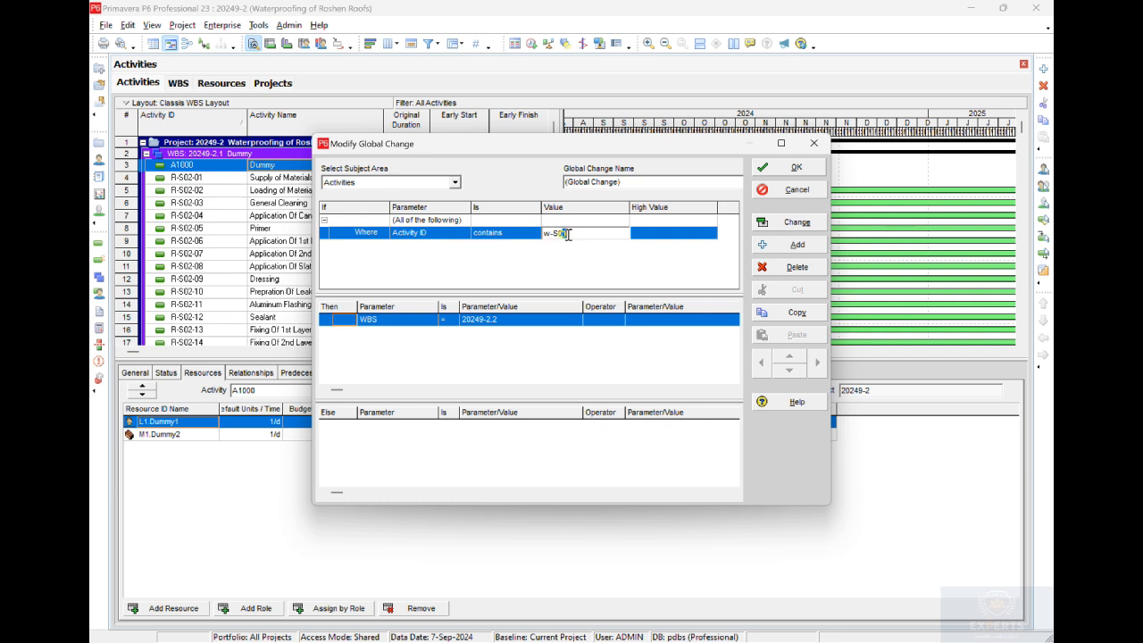
type("2")
left_click(511, 329)
double_click(599, 361)
left_click(793, 168)
- Apply the global change to the W-S02 activities and commit it without saving the log file
left_click(730, 222)
left_click(539, 361)
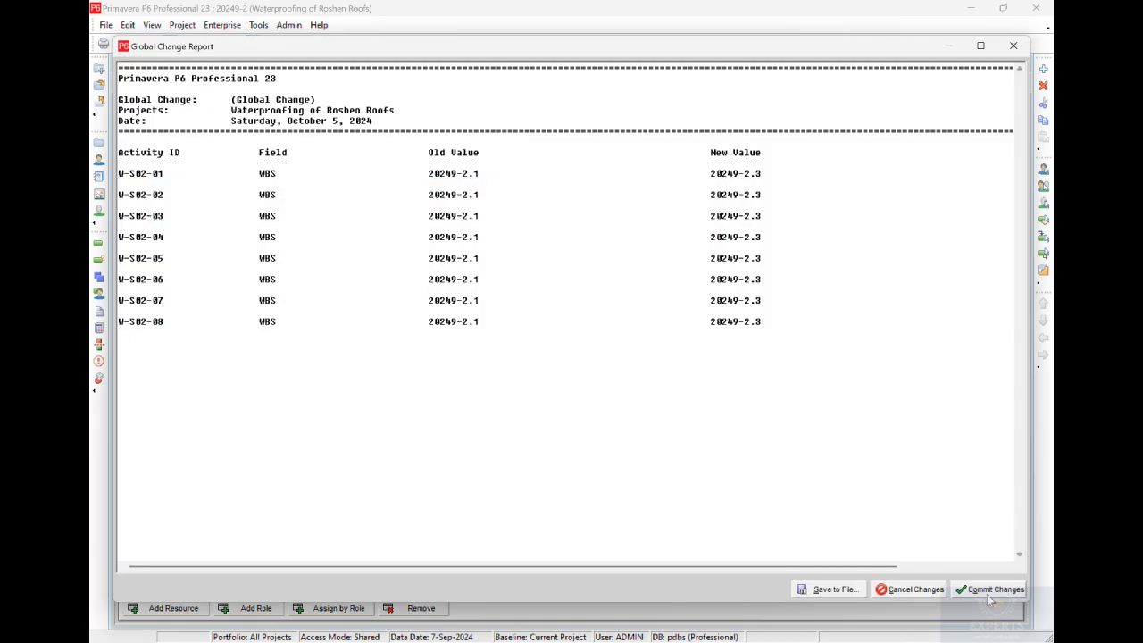
left_click(988, 591)
left_click(611, 348)
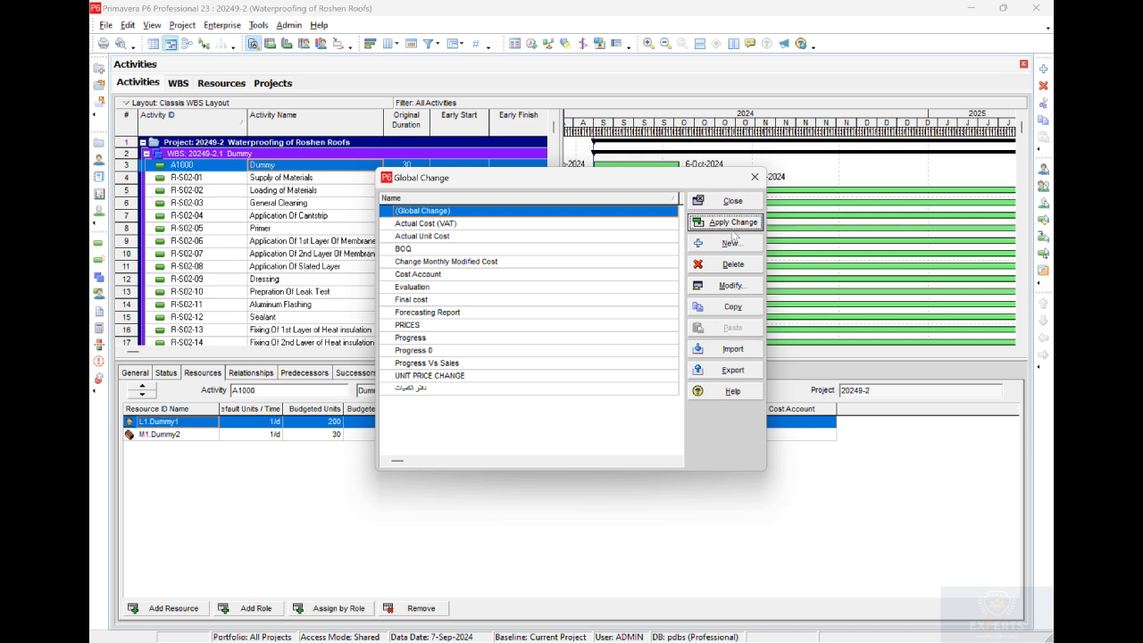
- Change the (Global Change) condition to Activity IDs containing R-S02, keeping WBS 20249-2.3 as the target, and save the rule
left_click(732, 285)
left_click(568, 234)
left_click(568, 235)
left_click_drag(551, 236, 526, 236)
type("R-S02")
left_click(790, 168)
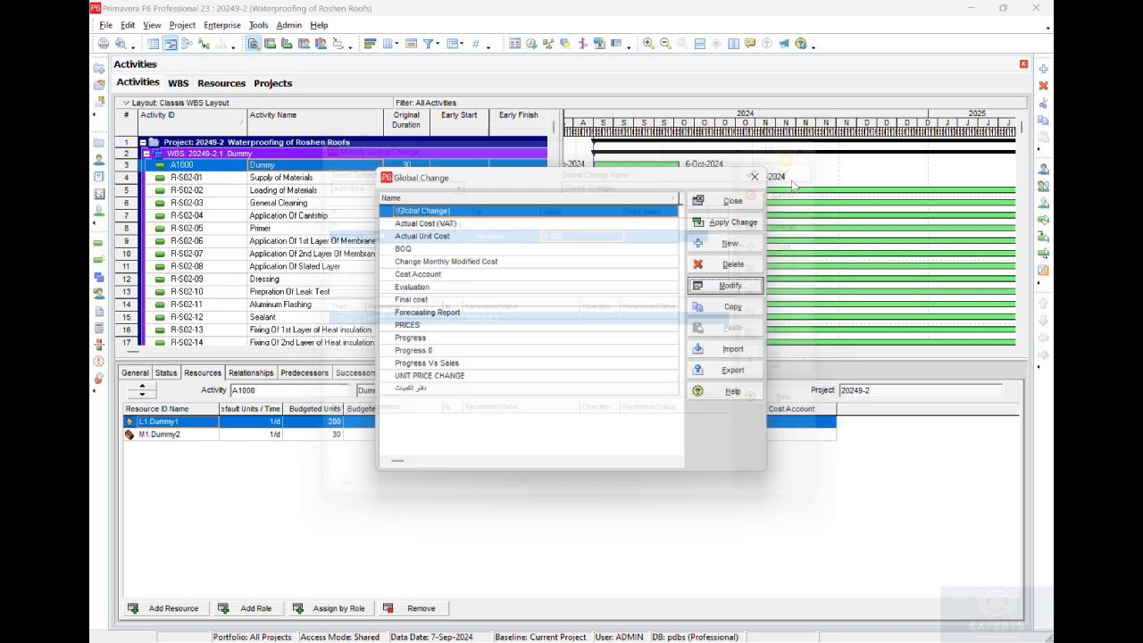
- Apply the global change to the R-S02 activities and commit it without saving the log file
left_click(732, 222)
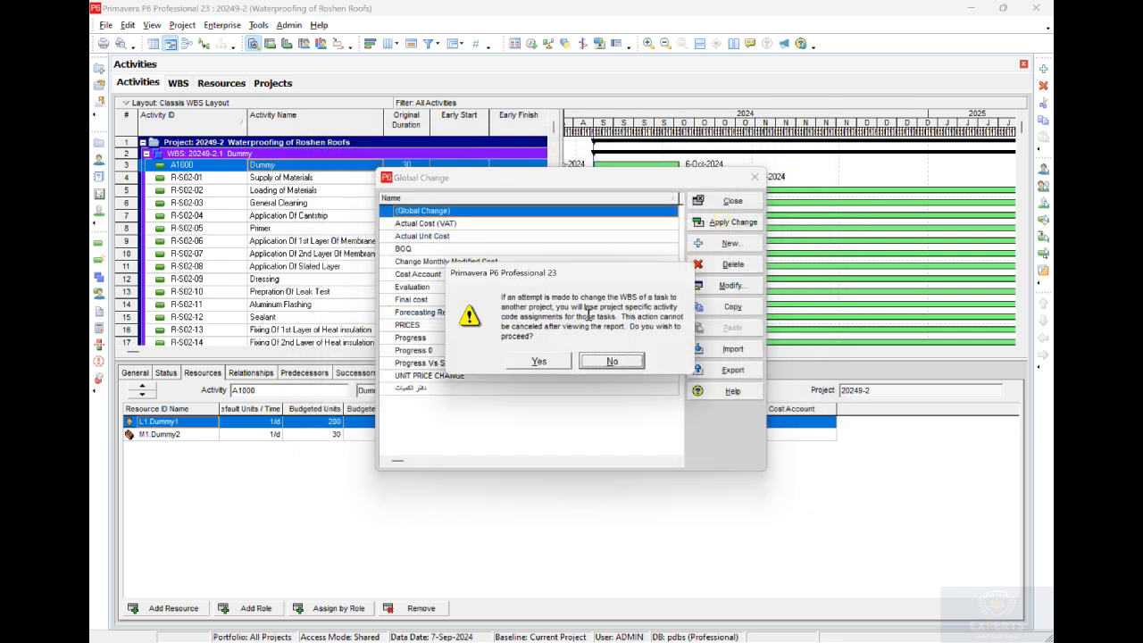
left_click(547, 373)
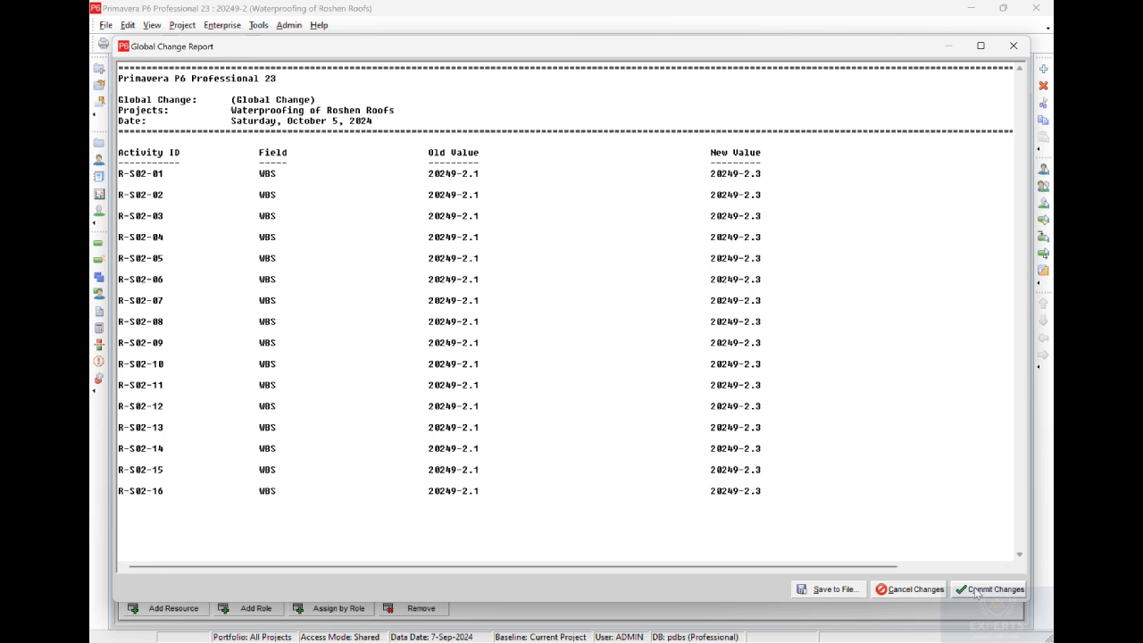
left_click(977, 589)
left_click(616, 348)
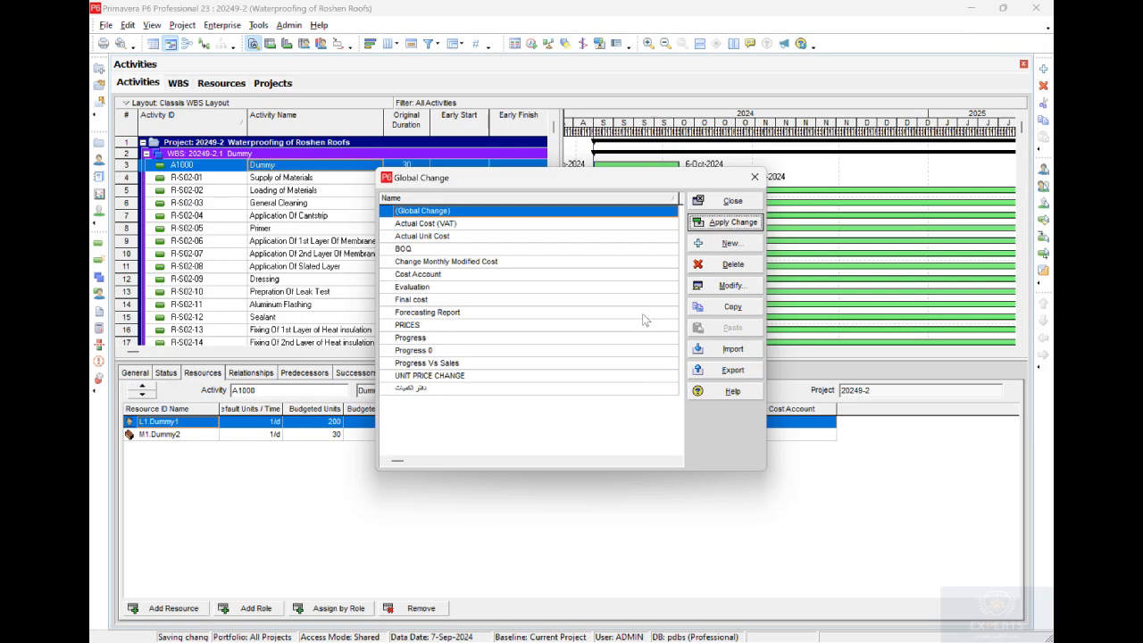
- Change the (Global Change) condition to Activity IDs containing R-S03, set the target WBS to 20249-2.4, and save the rule
left_click(730, 285)
left_click(570, 233)
left_click(571, 234)
left_click_drag(560, 234, 572, 234)
type("3")
double_click(532, 321)
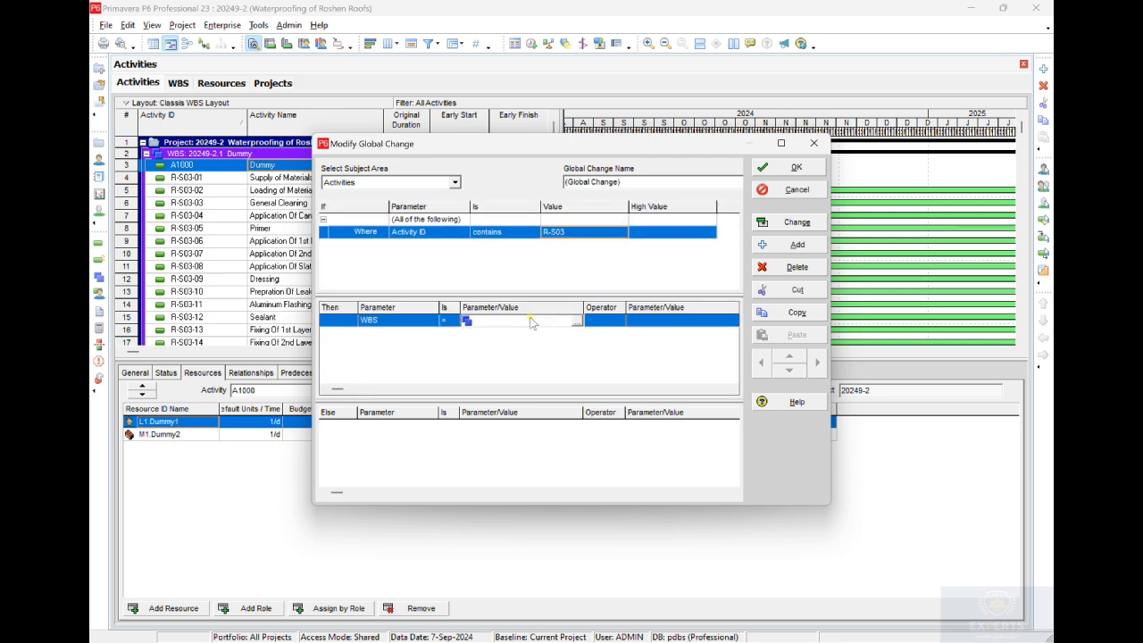
key("Return")
left_click(790, 168)
- Apply the global change to the R-S03 activities and commit it without saving the log file
left_click(726, 222)
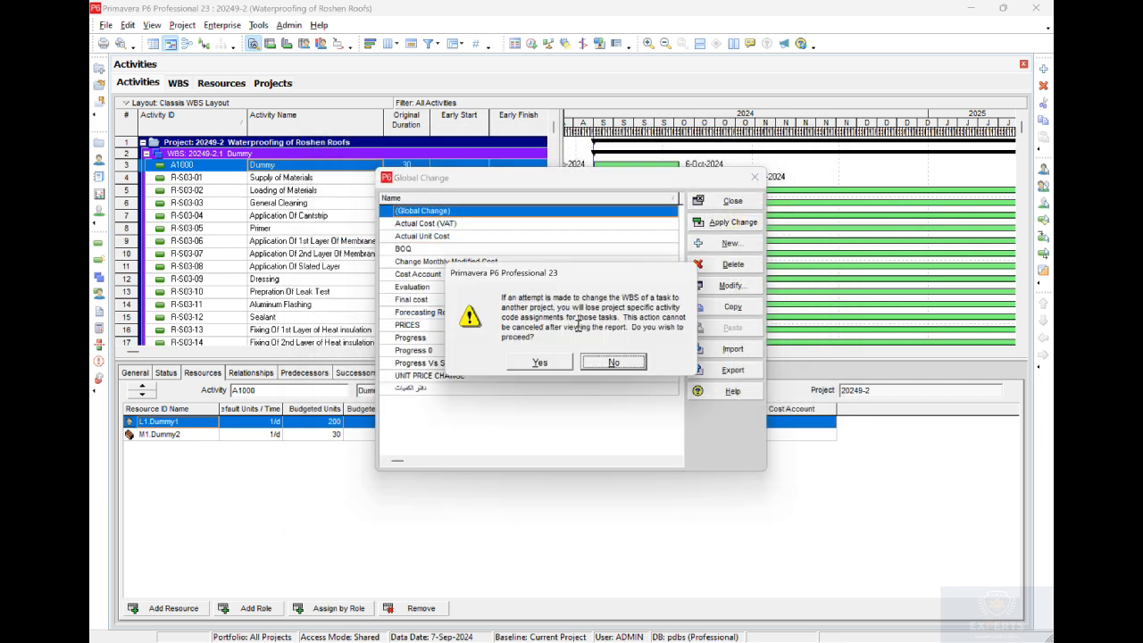
left_click(546, 364)
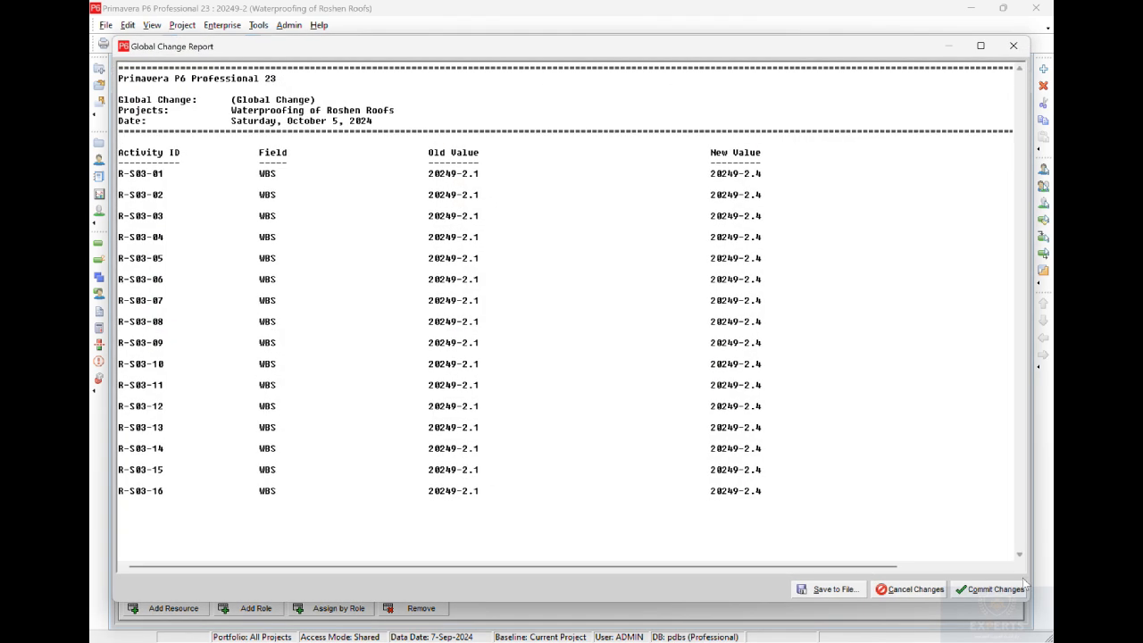
left_click(990, 589)
left_click(615, 349)
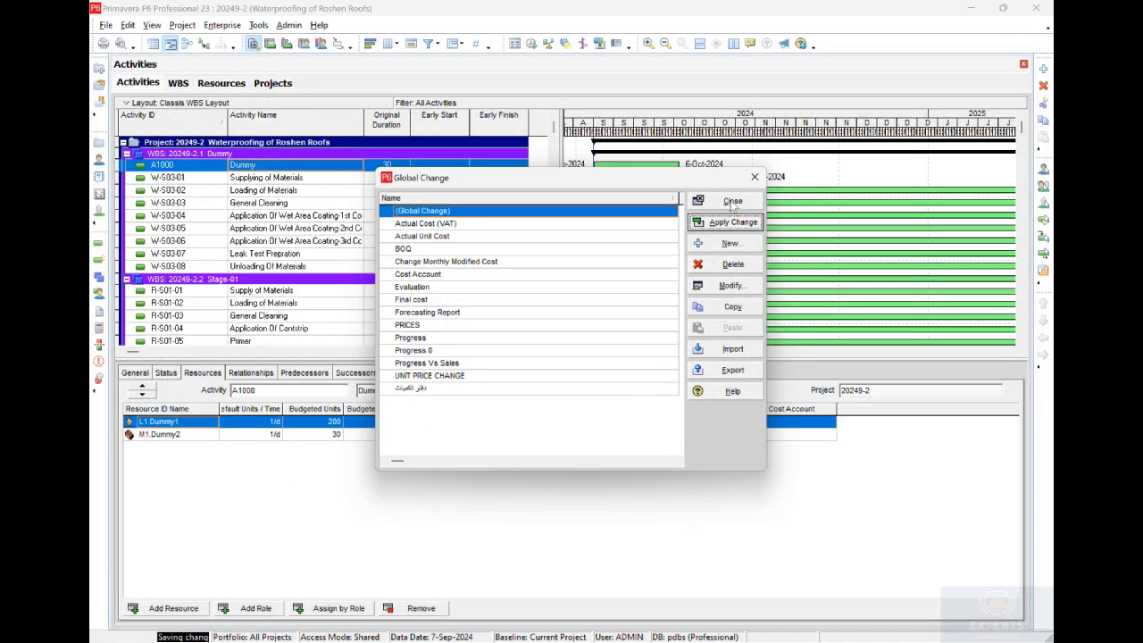
- Change the (Global Change) condition to Activity IDs containing W-S03, keeping WBS 20249-2.4 as the target, and save the rule
left_click(725, 284)
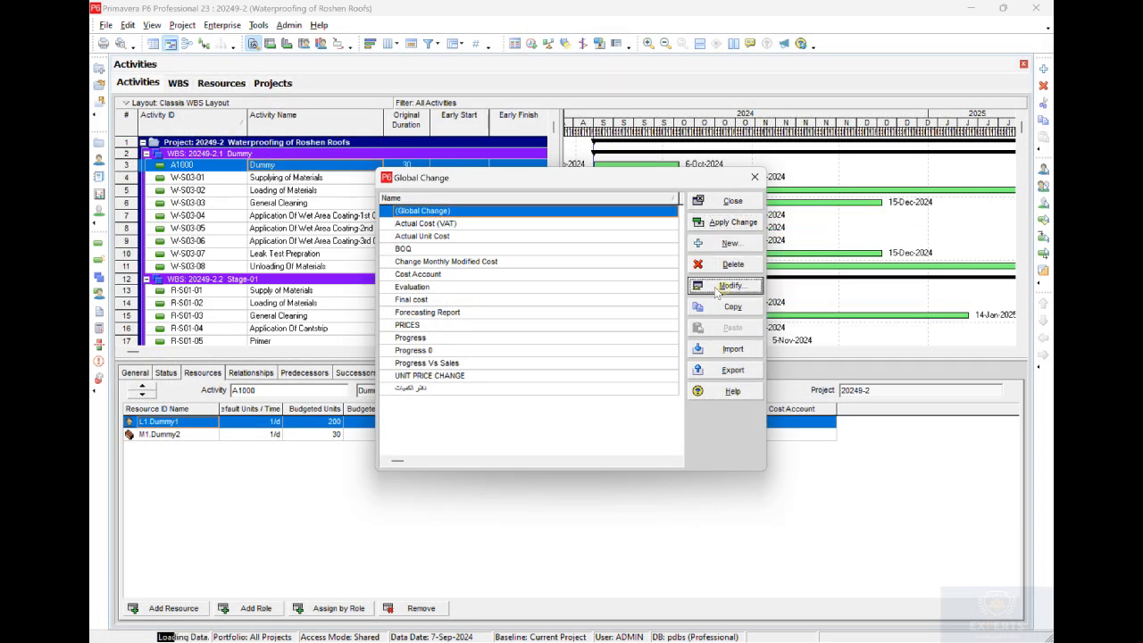
left_click(551, 235)
left_click(550, 236)
left_click_drag(549, 234, 540, 234)
type("W-S03")
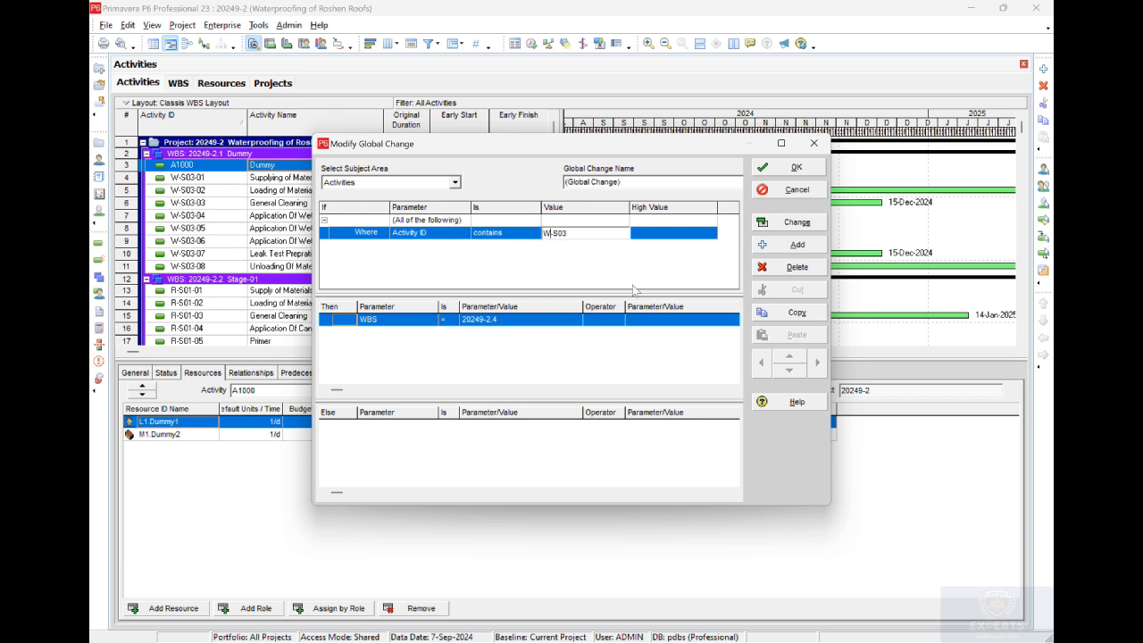
left_click(561, 323)
left_click(793, 168)
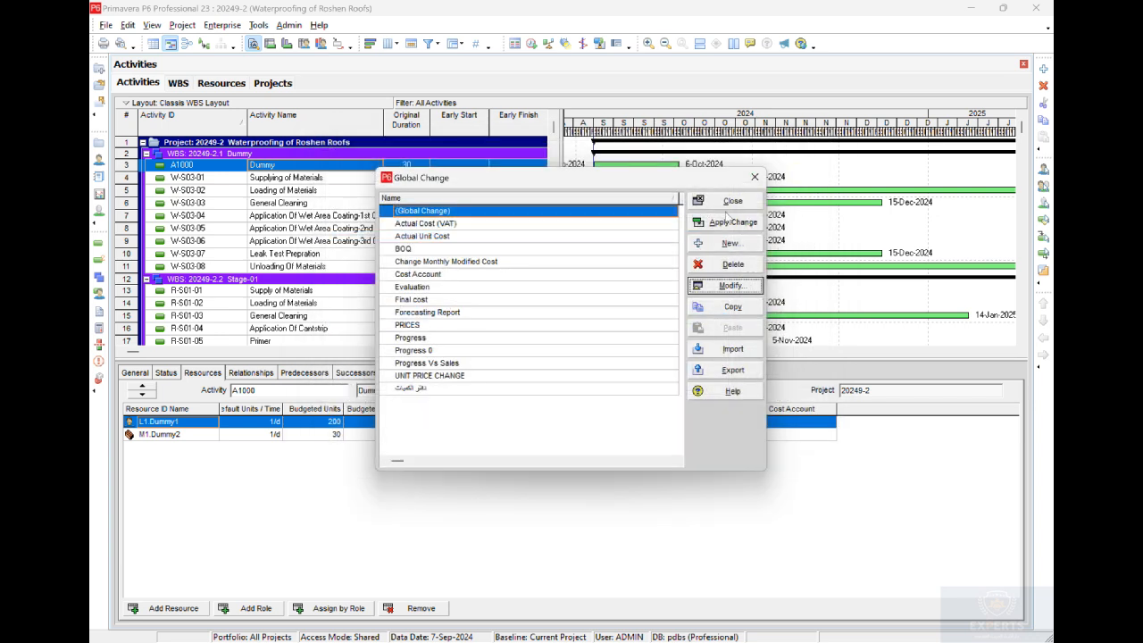
- Apply and commit the global change to the W-S03 activities without saving the log file, and close Global Change
left_click(726, 221)
left_click(607, 357)
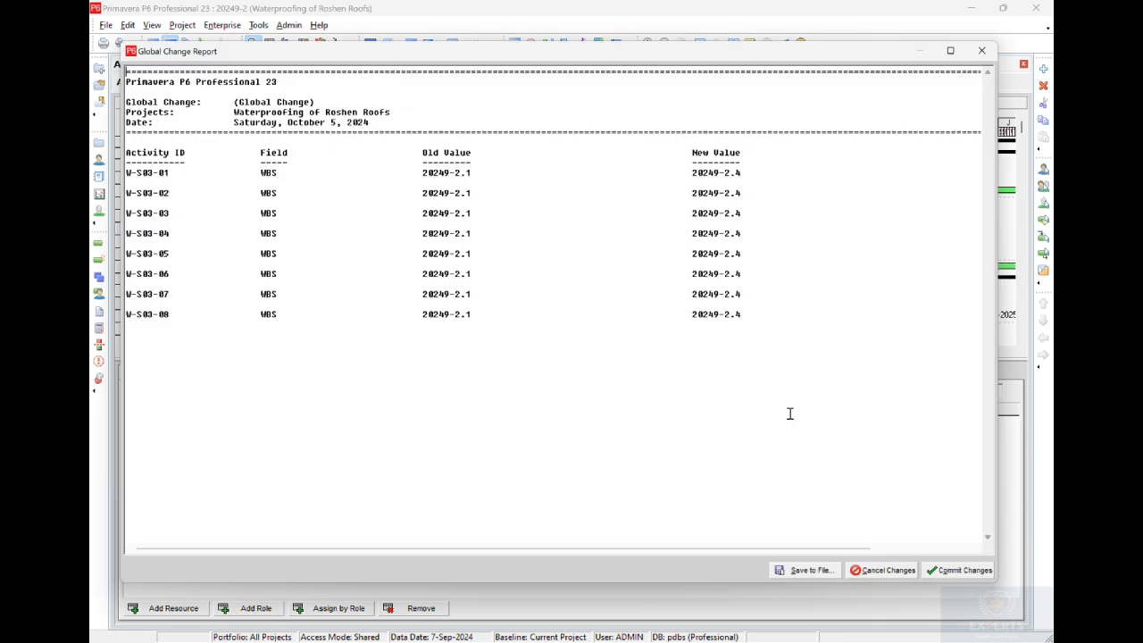
left_click(614, 349)
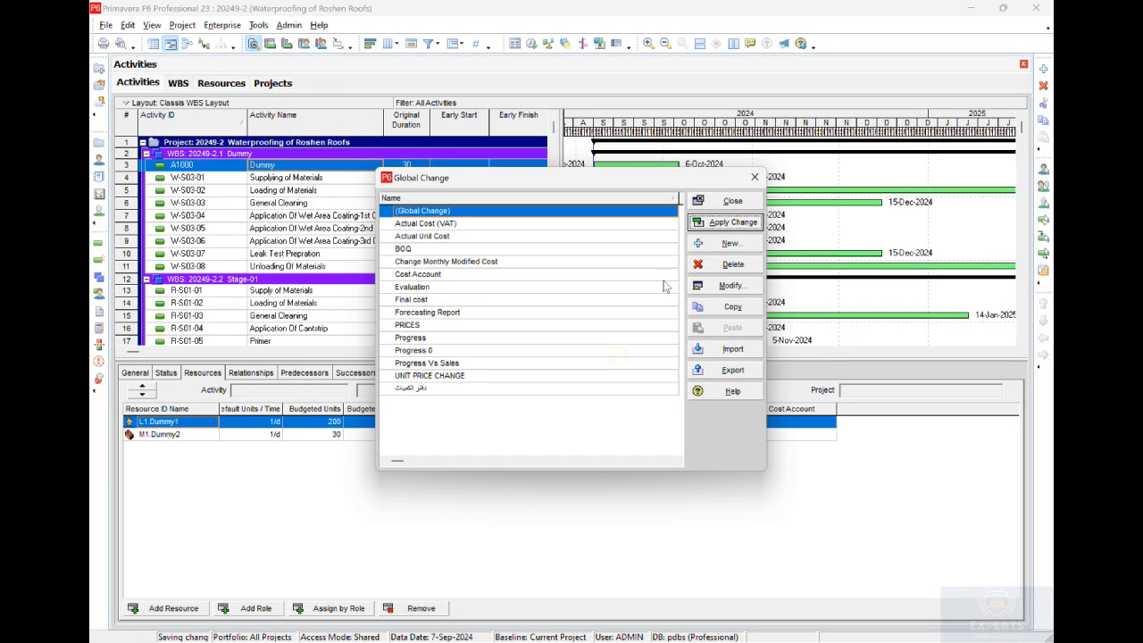
left_click(735, 199)
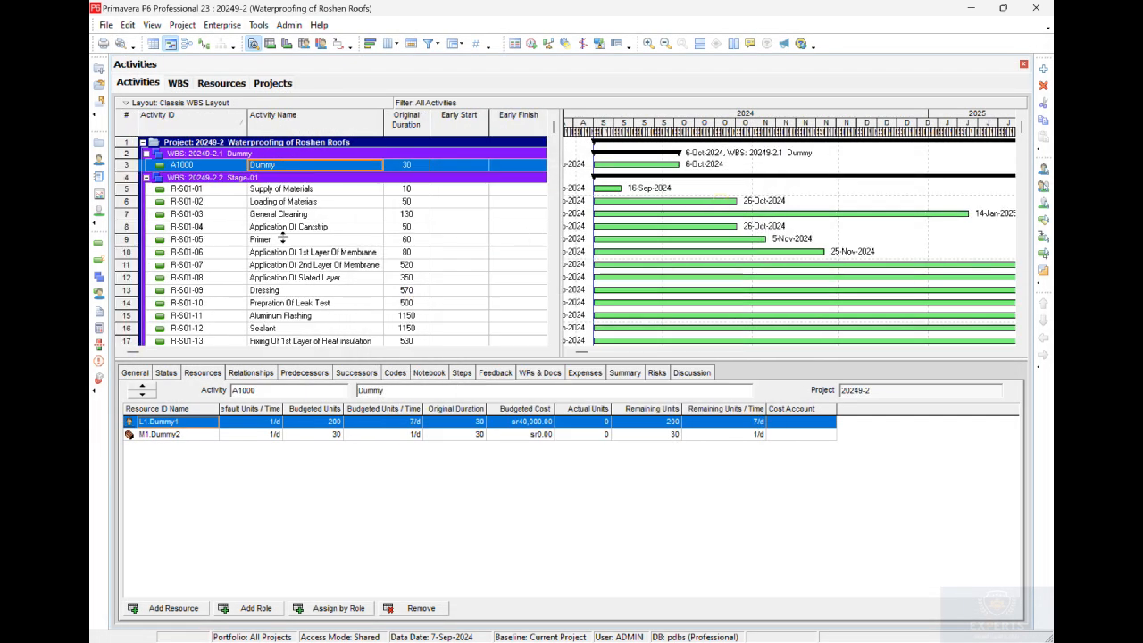
- Review how the activities are grouped under the Dummy, Stage-01, Stage-02 and Stage-03 WBS elements
left_click(292, 218)
left_click(227, 155)
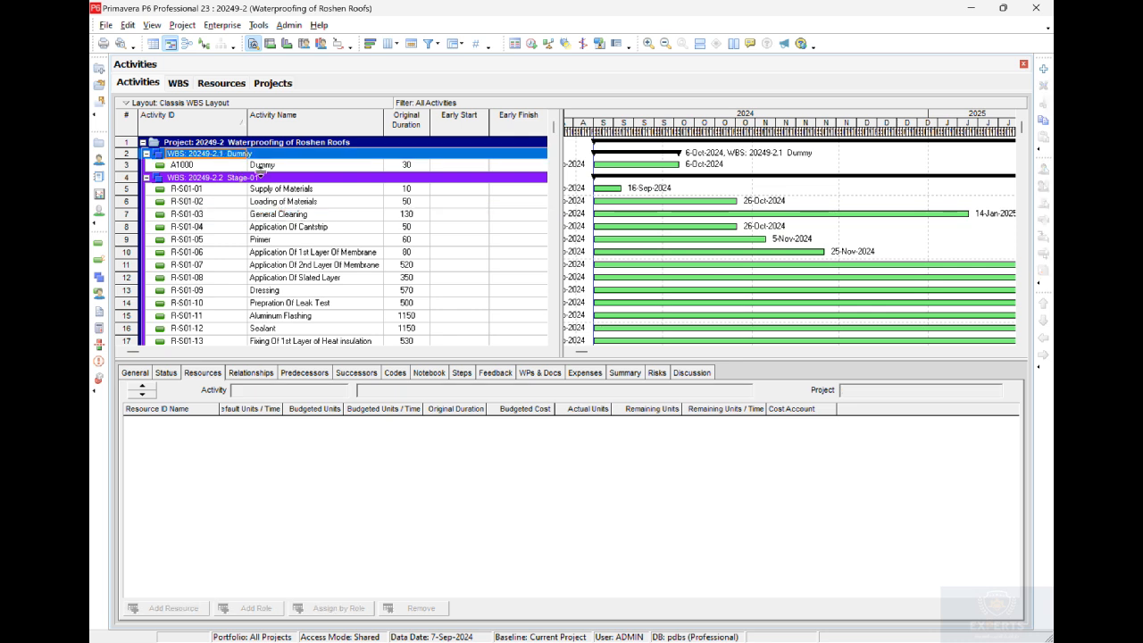
left_click(281, 167)
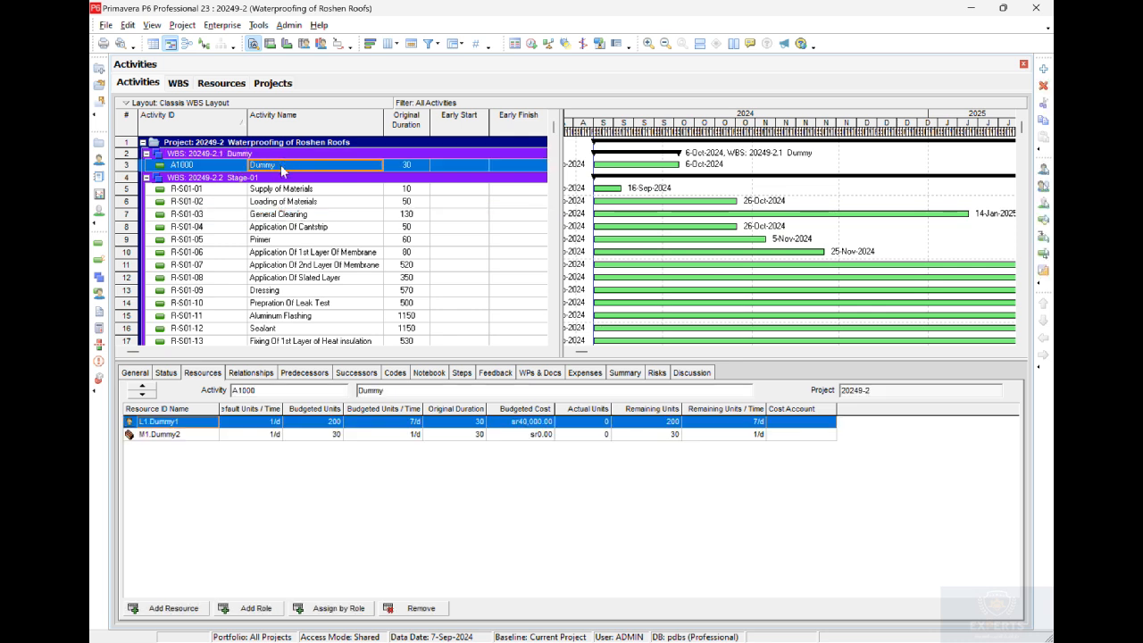
scroll(304, 198, "down", 1)
scroll(303, 198, "up", 1)
scroll(281, 224, "down", 2)
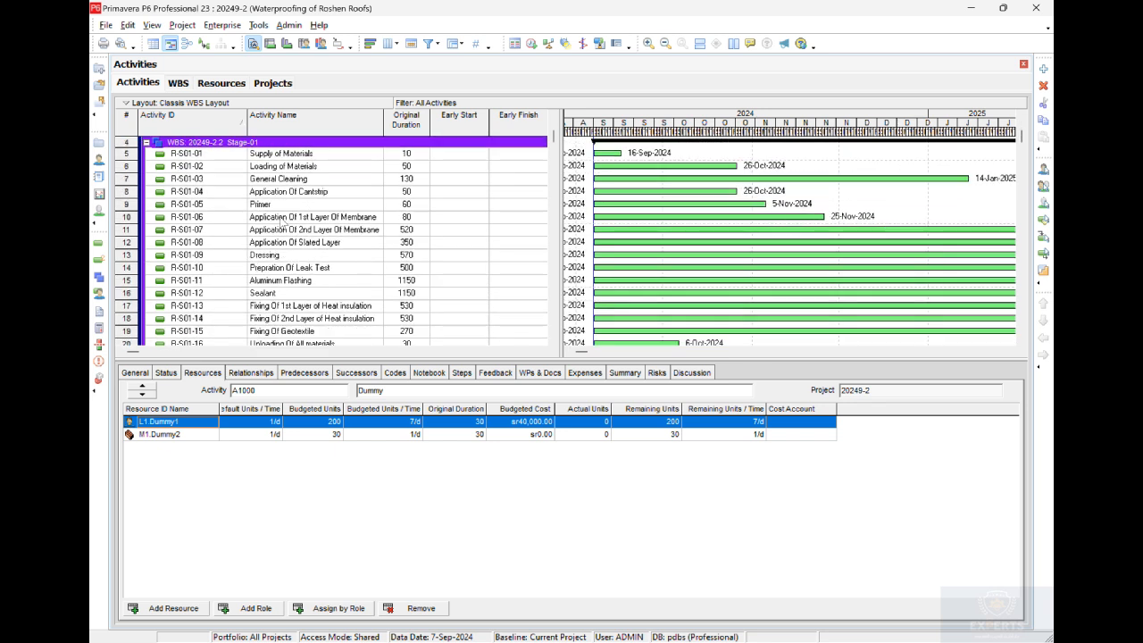
scroll(282, 223, "down", 3)
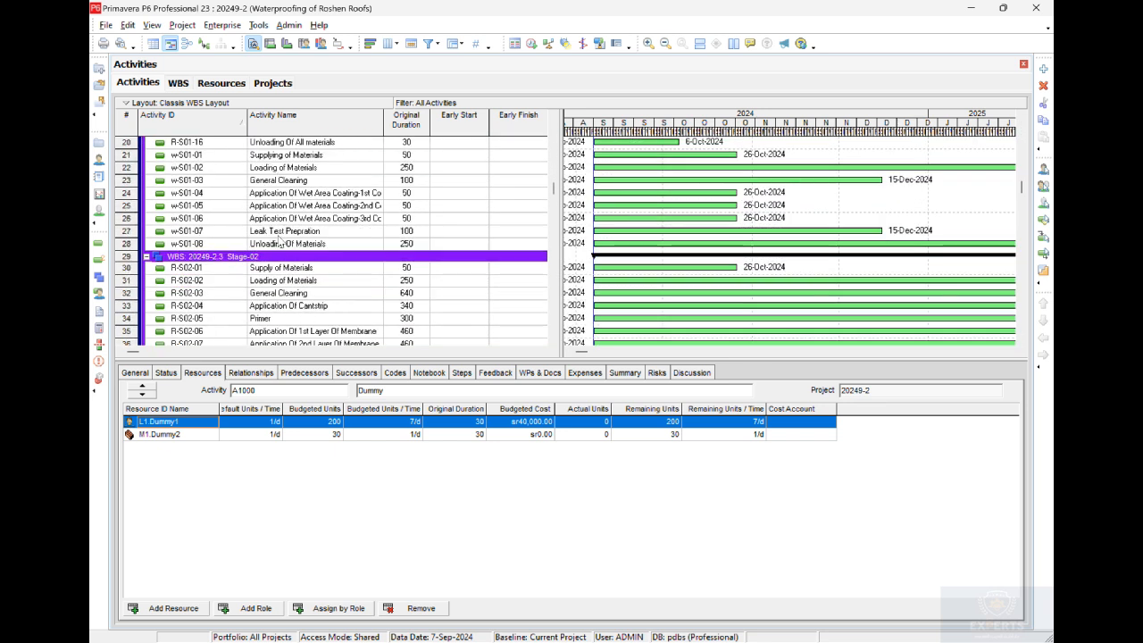
left_click(279, 241)
scroll(317, 212, "down", 3)
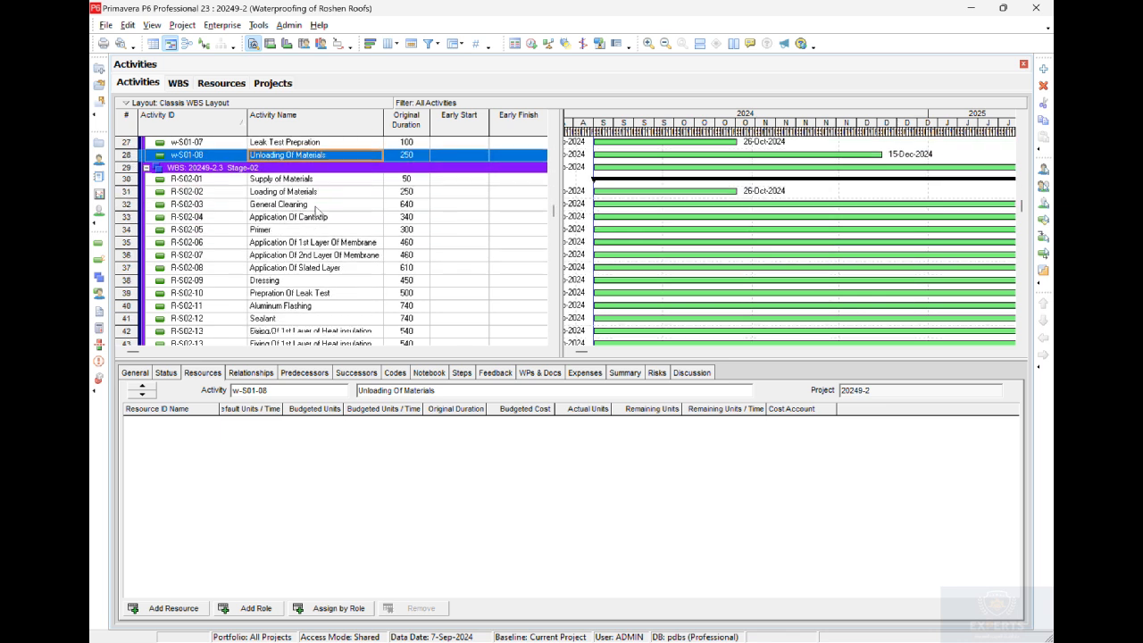
left_click(321, 218)
scroll(321, 218, "down", 9)
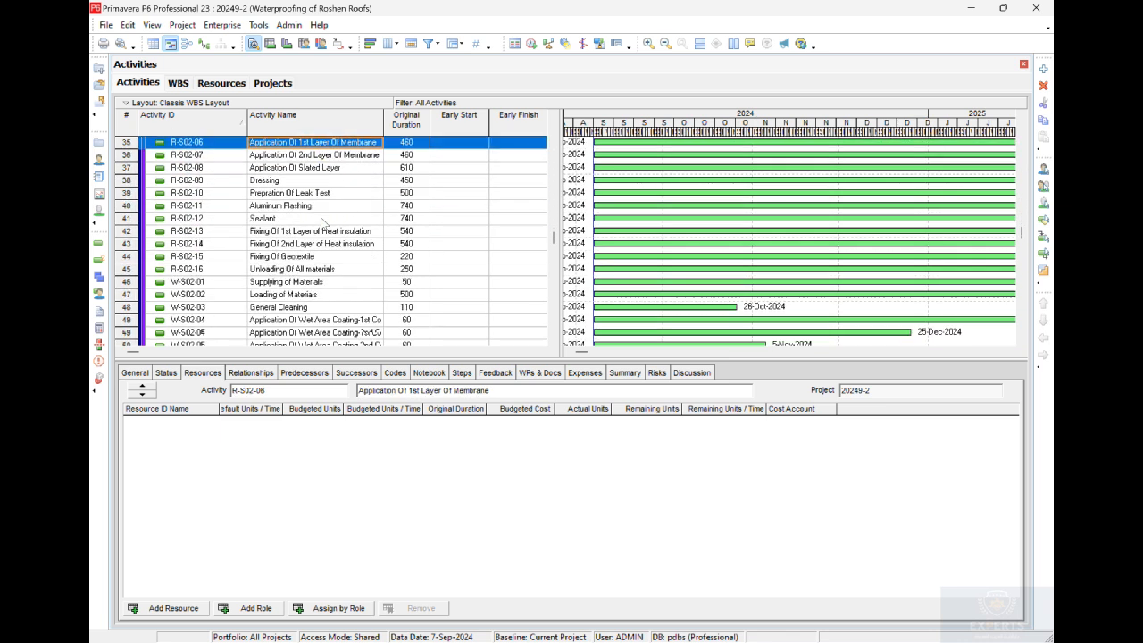
scroll(322, 223, "down", 2)
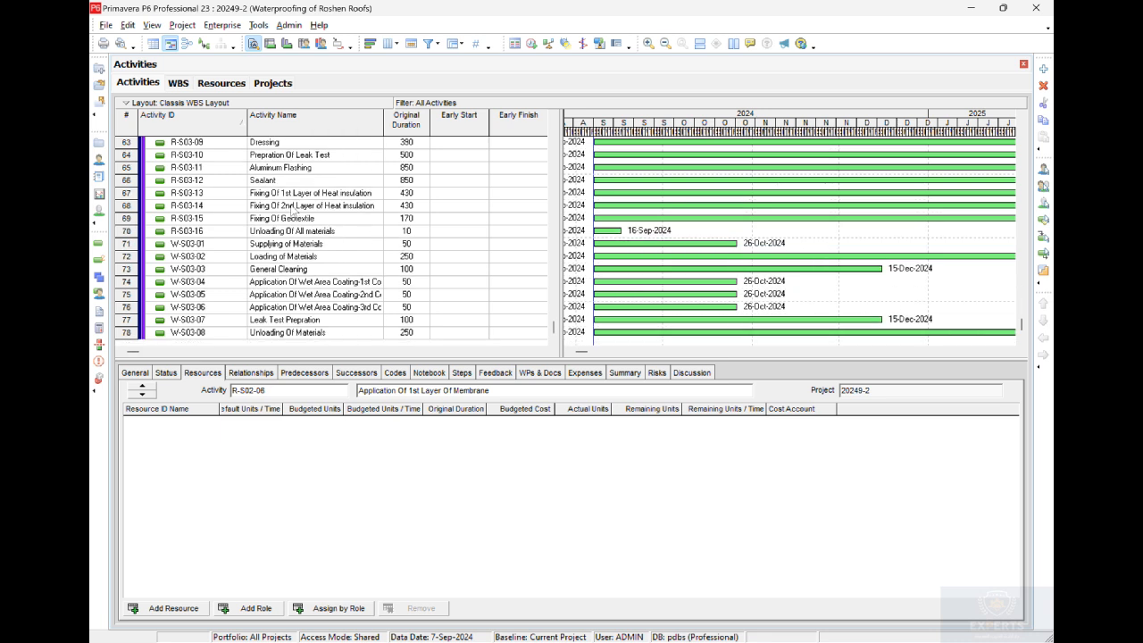
- Find the user-defined FILTER RESOURCE activity filter and examine its criteria without changing them
left_click(157, 103)
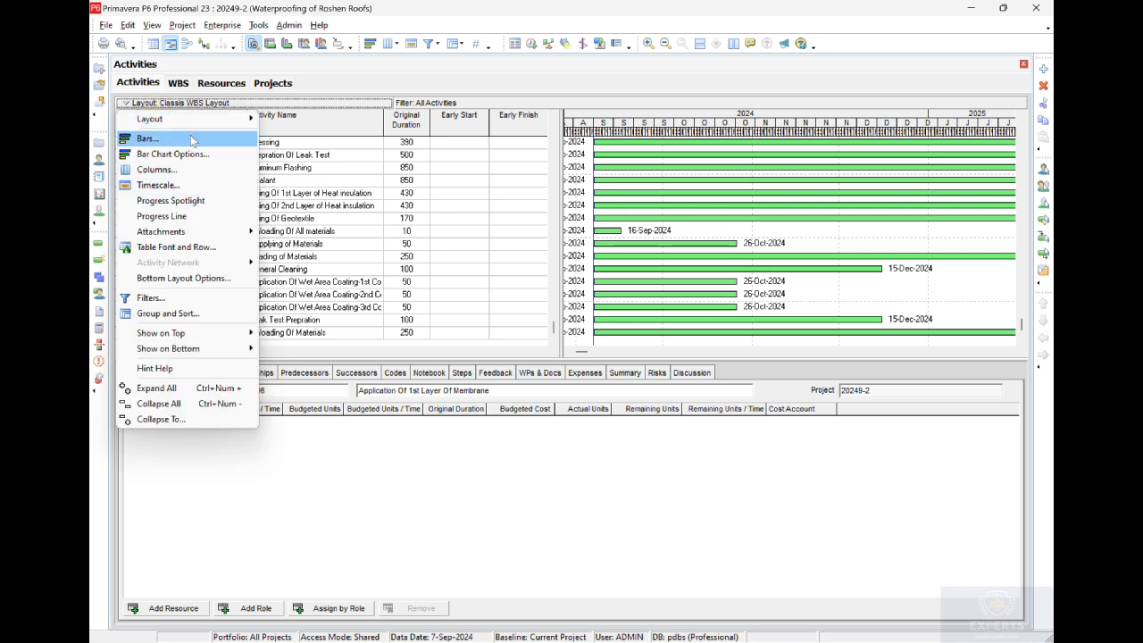
left_click(223, 296)
scroll(527, 336, "down", 6)
scroll(527, 335, "down", 2)
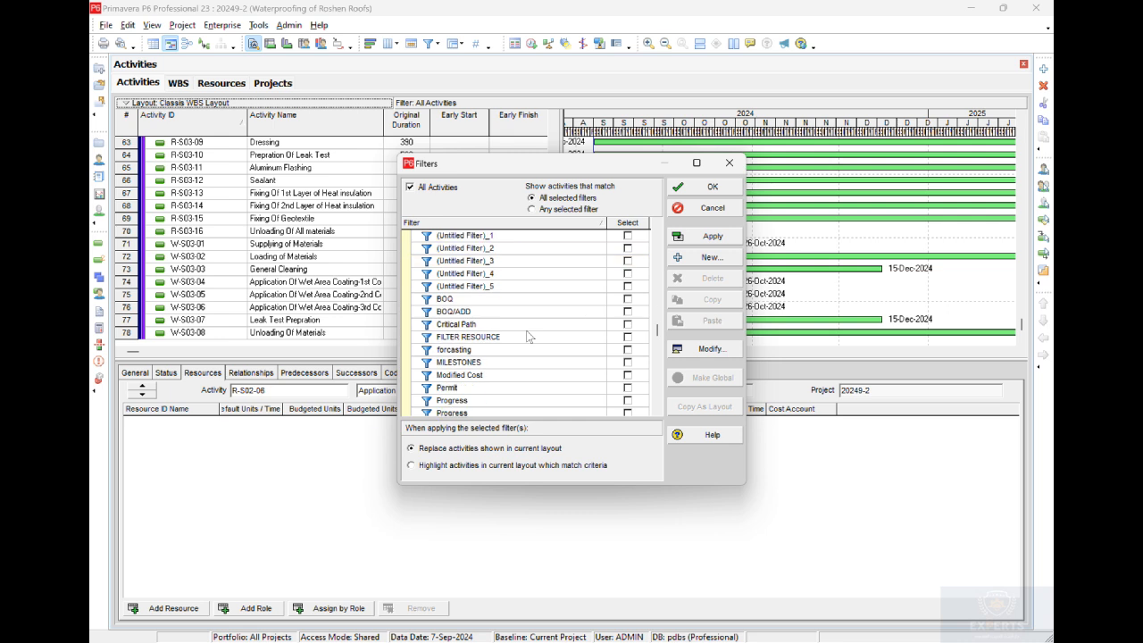
left_click(523, 337)
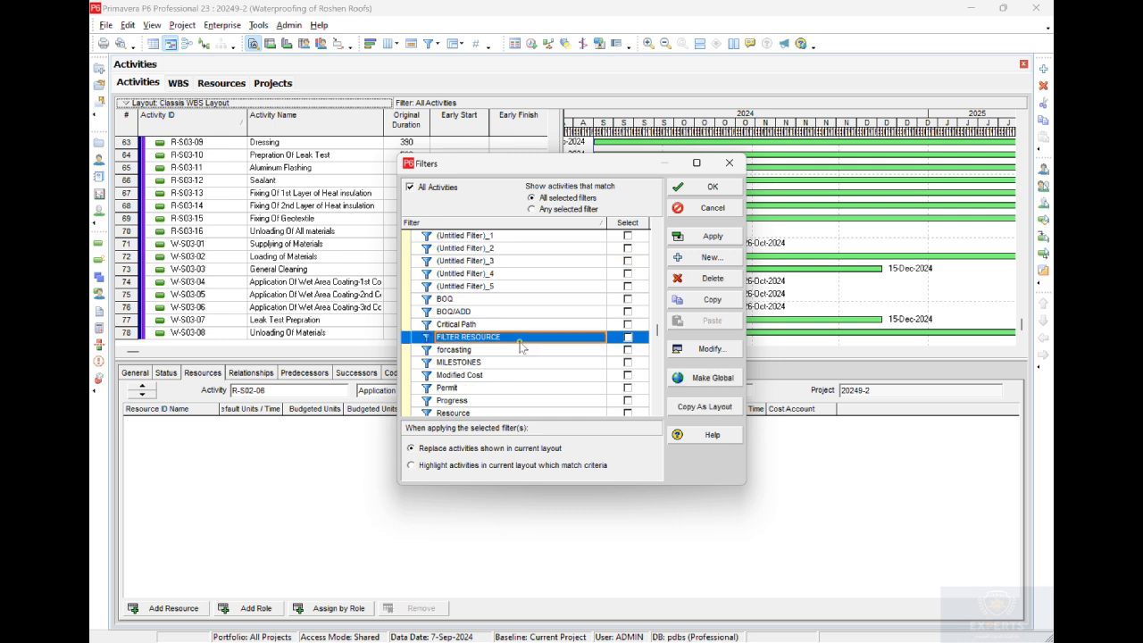
left_click(714, 350)
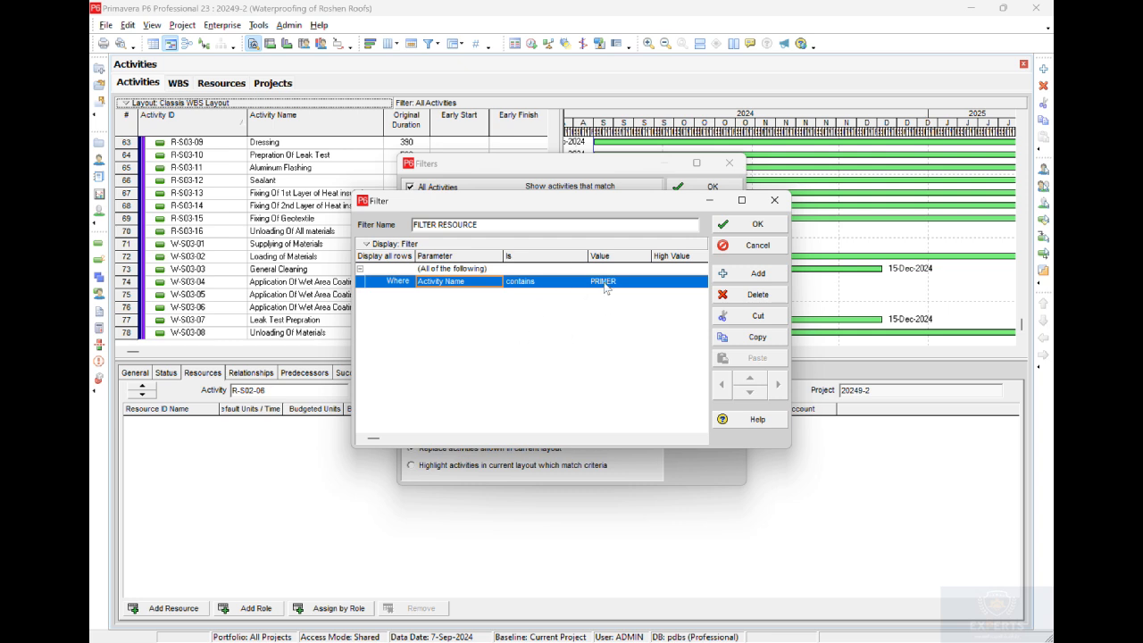
left_click(750, 225)
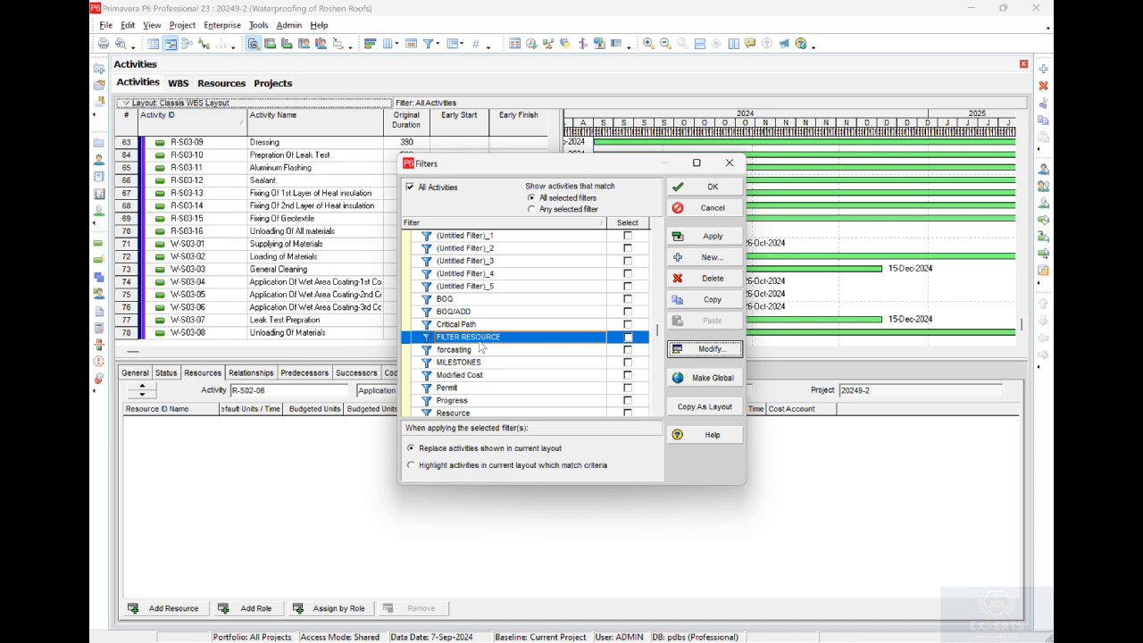
- Apply the FILTER RESOURCE filter to the layout so only activities with PRIMER in their name are listed
left_click(628, 336)
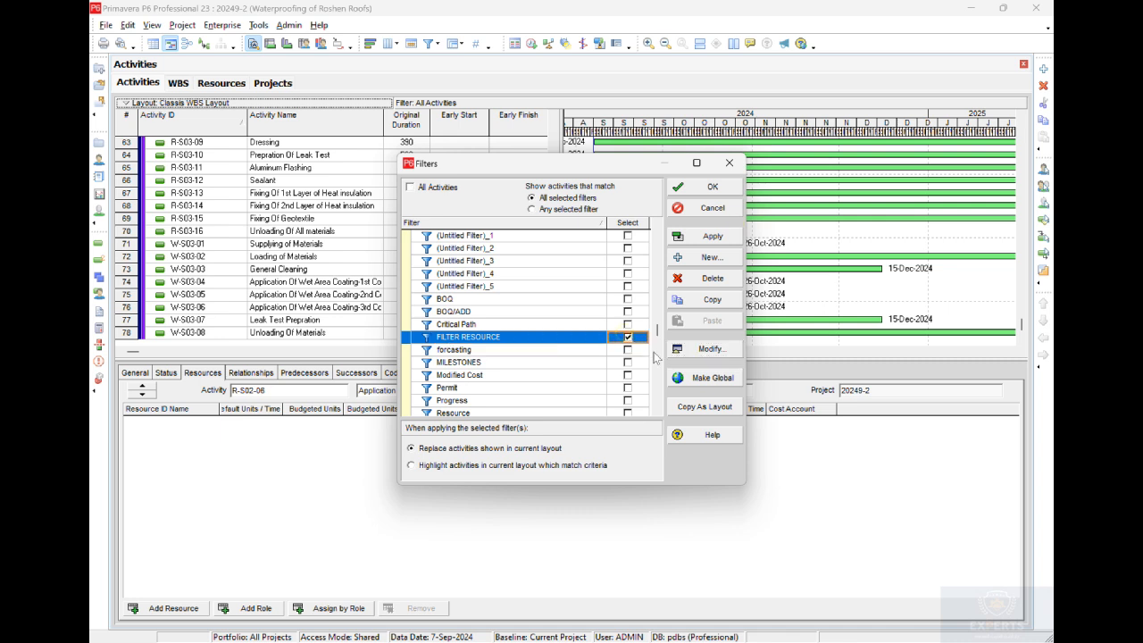
left_click(711, 236)
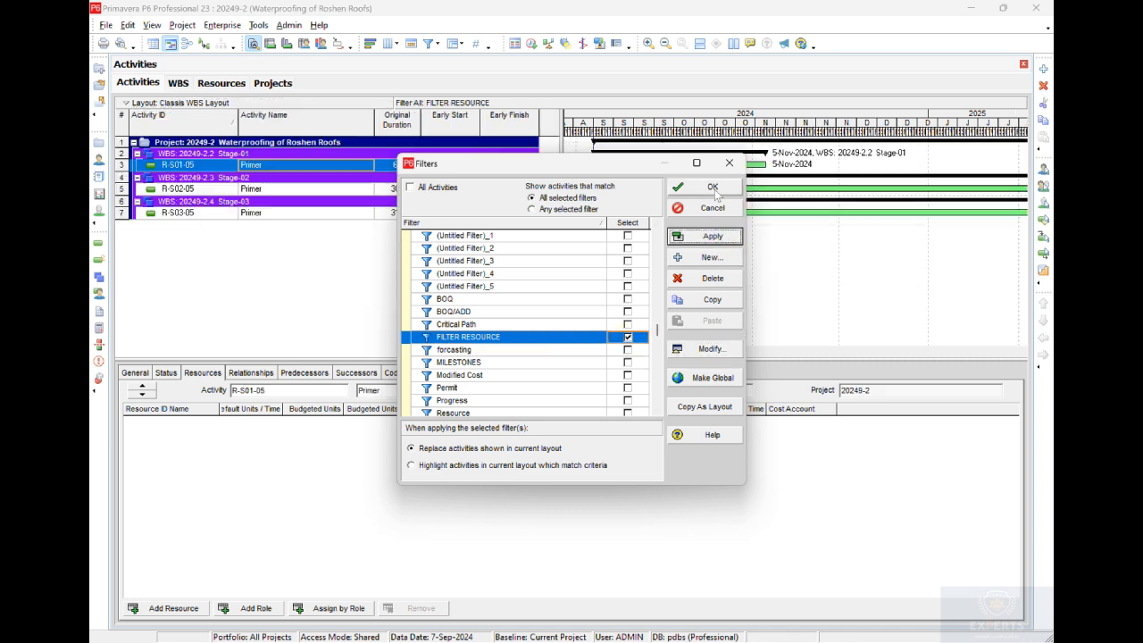
left_click(712, 187)
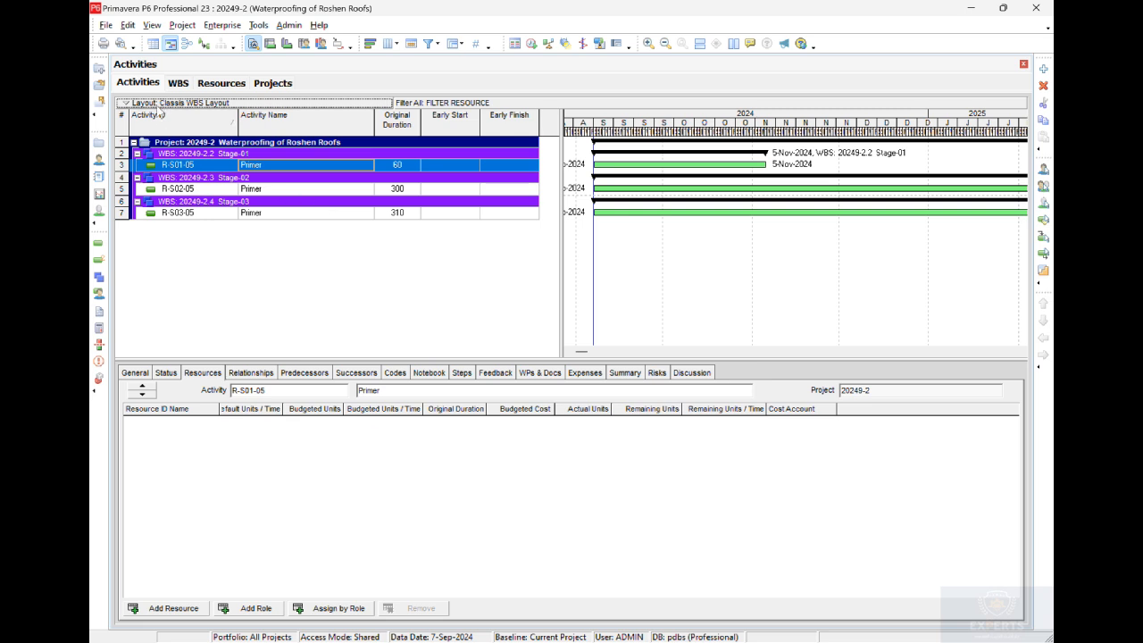
- Reset the activity filter to All Activities so every activity in the project is listed again
left_click(168, 102)
left_click(179, 298)
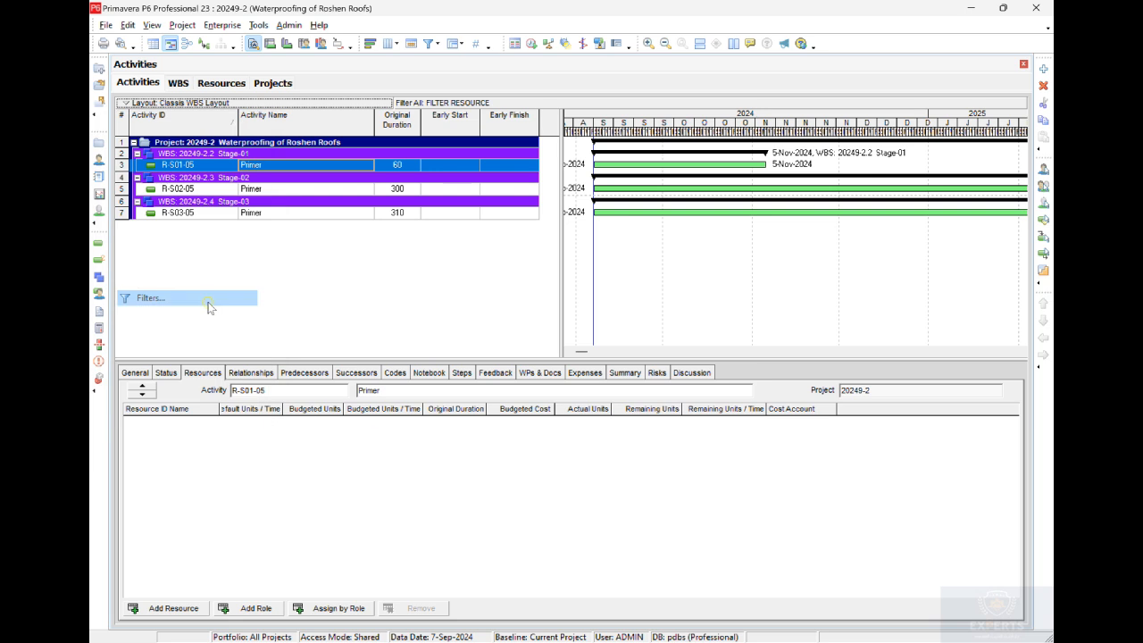
left_click(434, 189)
left_click(715, 188)
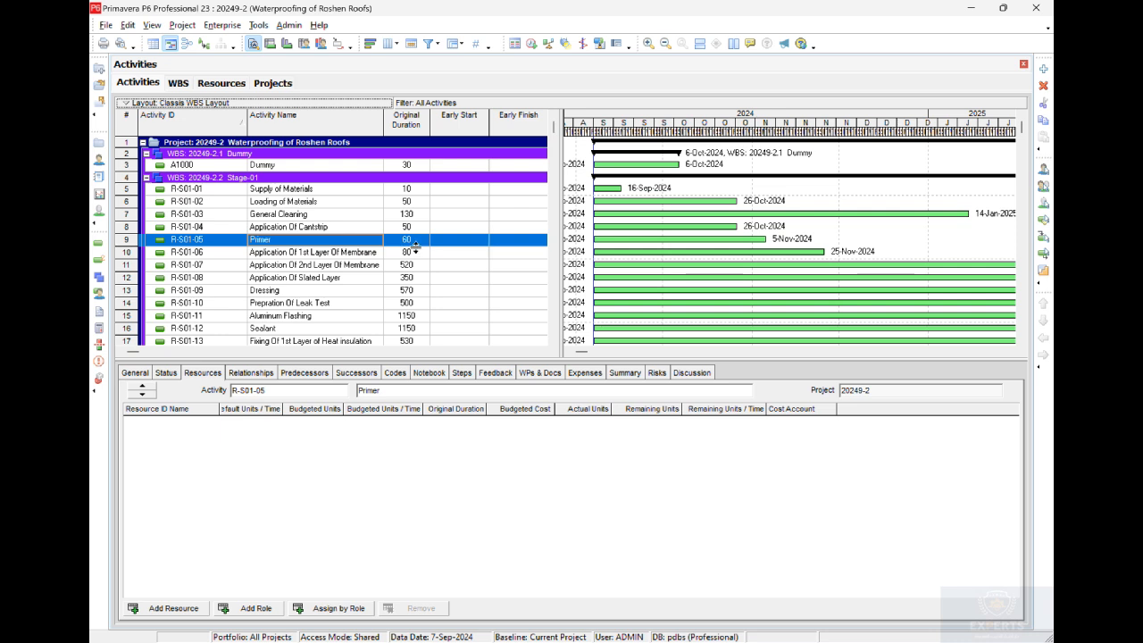
left_click(152, 25)
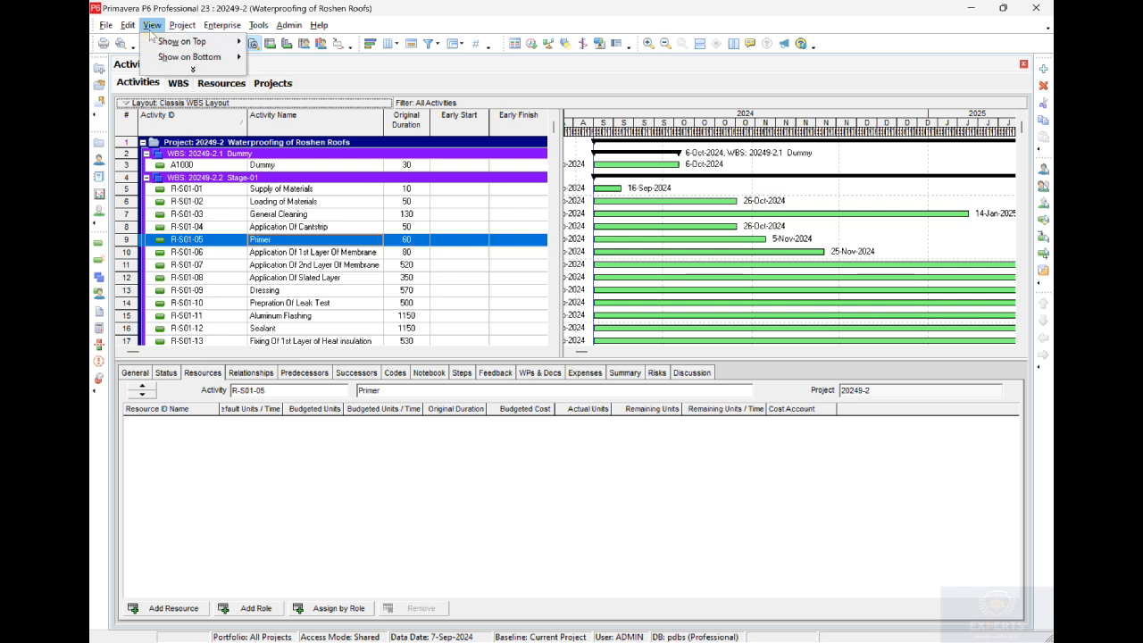
mouse_move(238, 64)
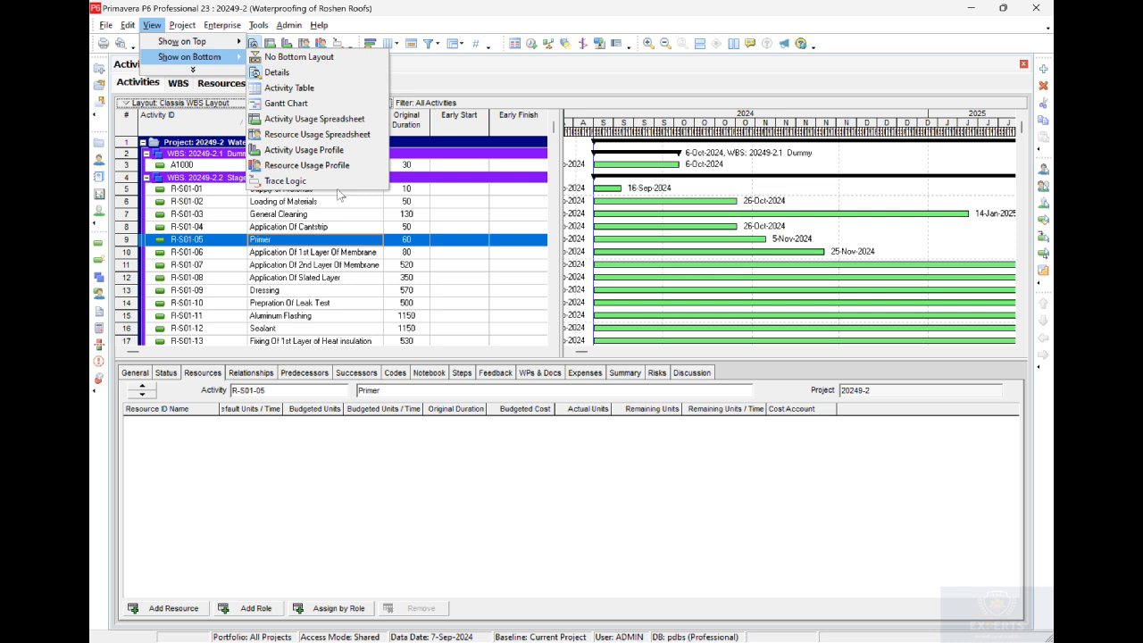
- Examine the Resources list with its labor and material dummy resources and their unit prices
left_click(99, 159)
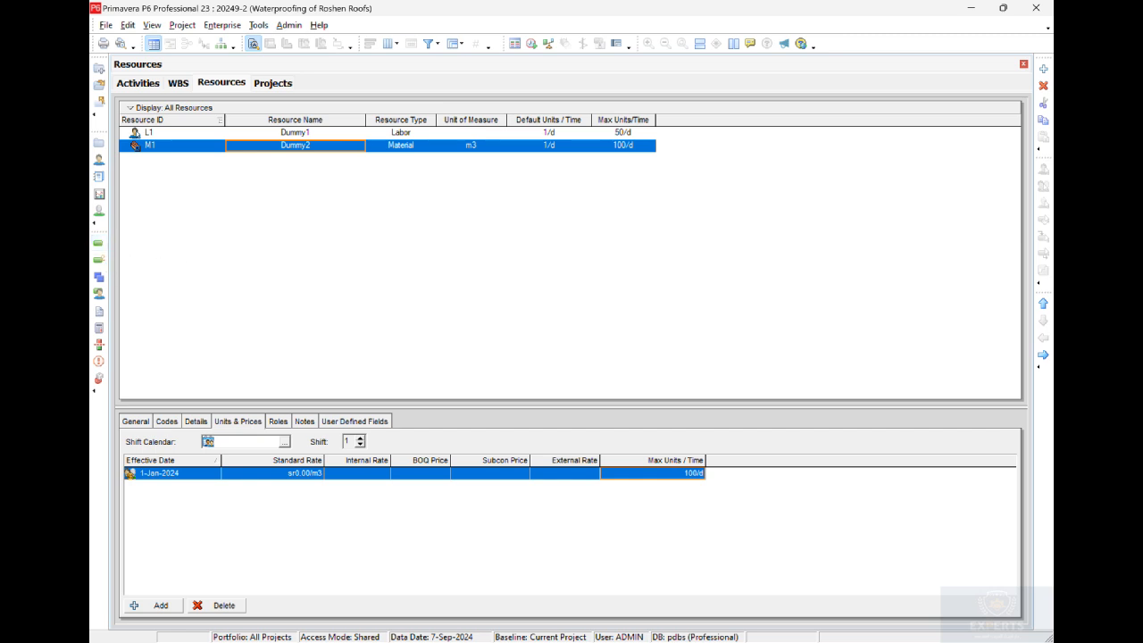
mouse_move(704, 629)
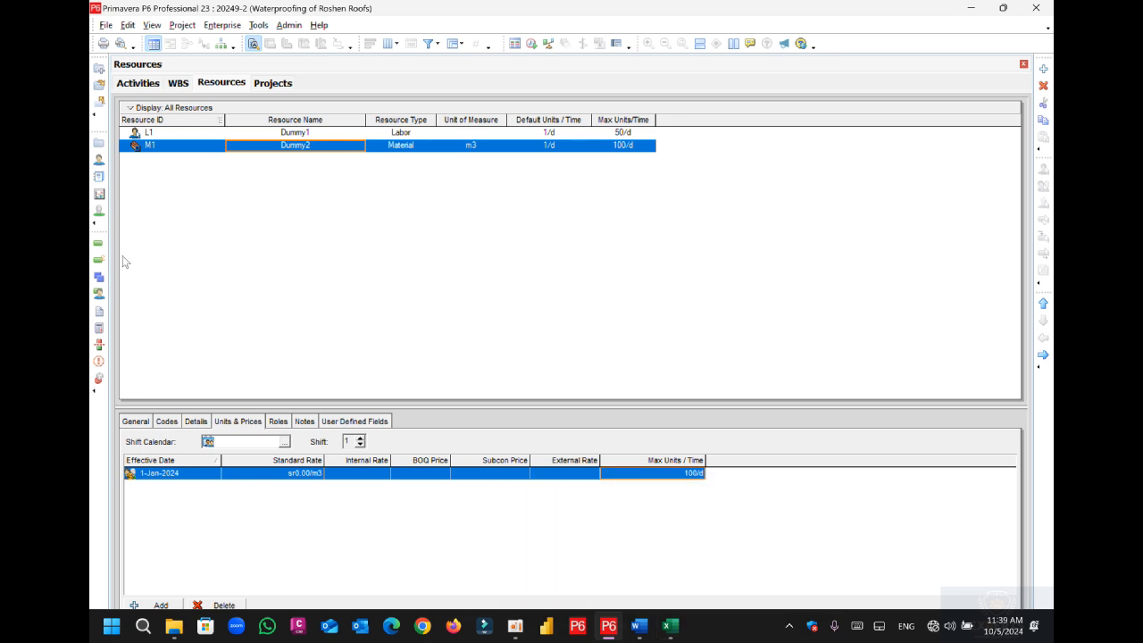
left_click(99, 277)
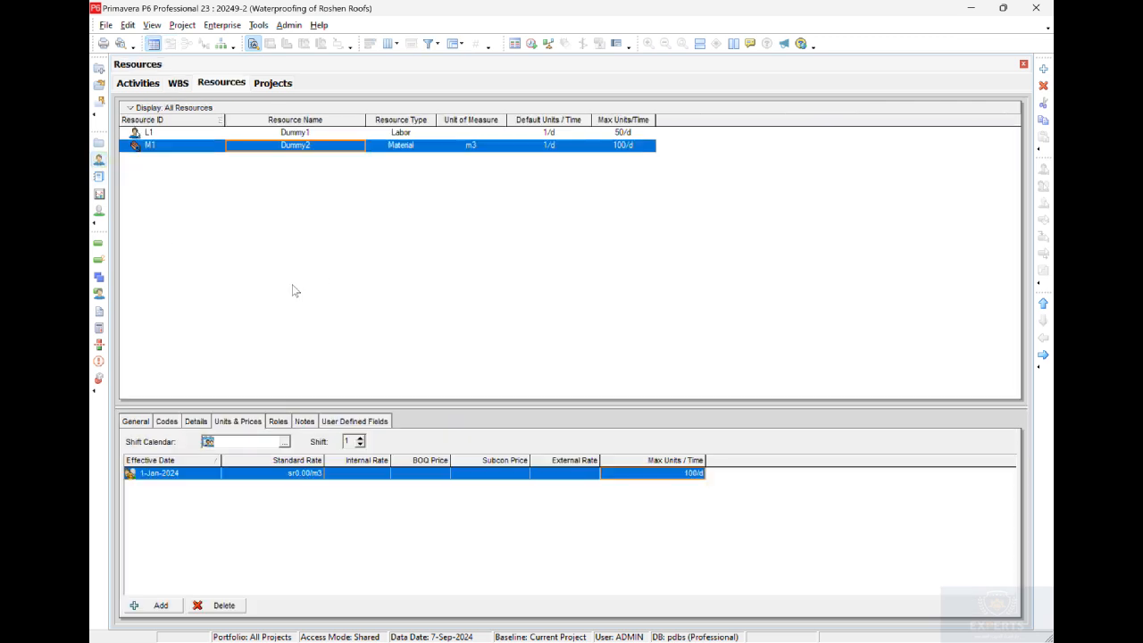
left_click(99, 158)
- Delete the Stage-01 WBS element together with its assigned activities
left_click(98, 279)
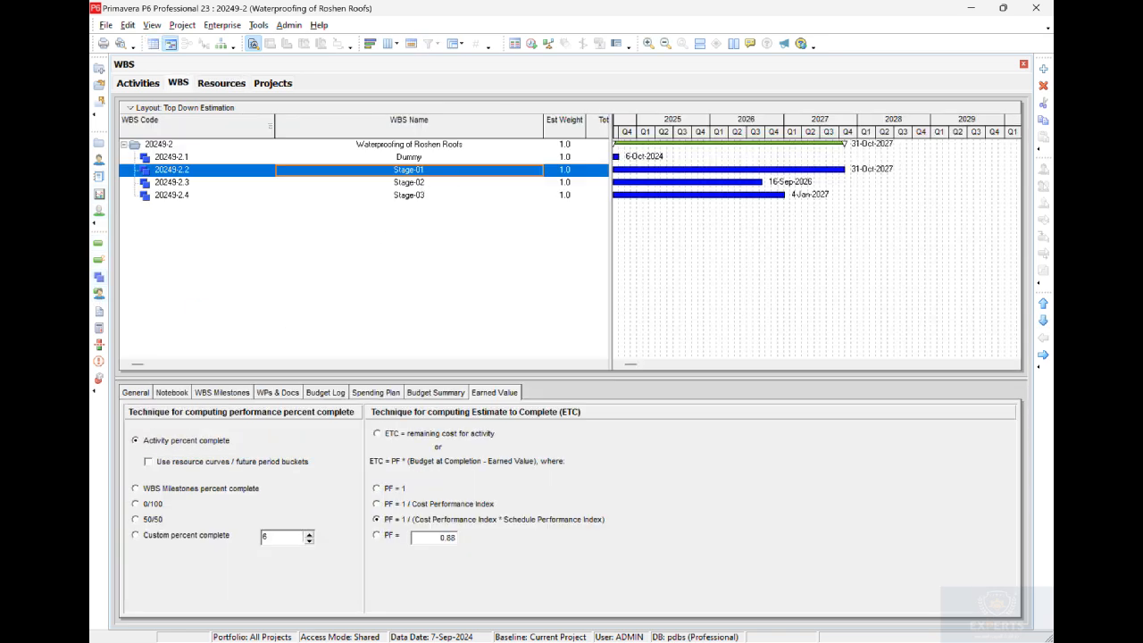
left_click(1043, 86)
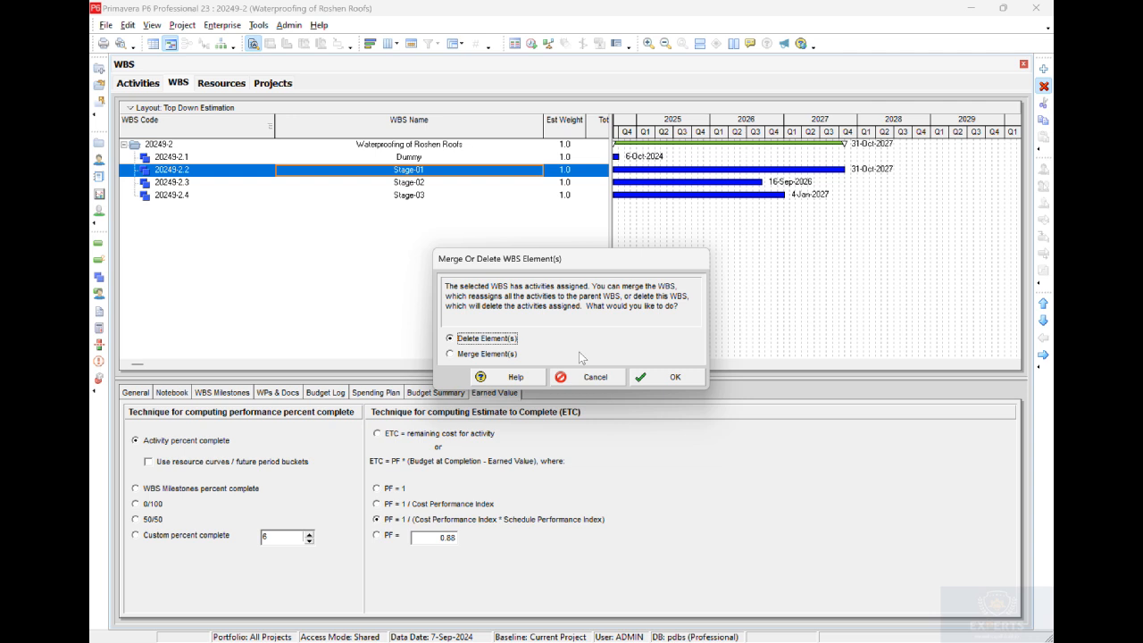
left_click(672, 377)
left_click(538, 349)
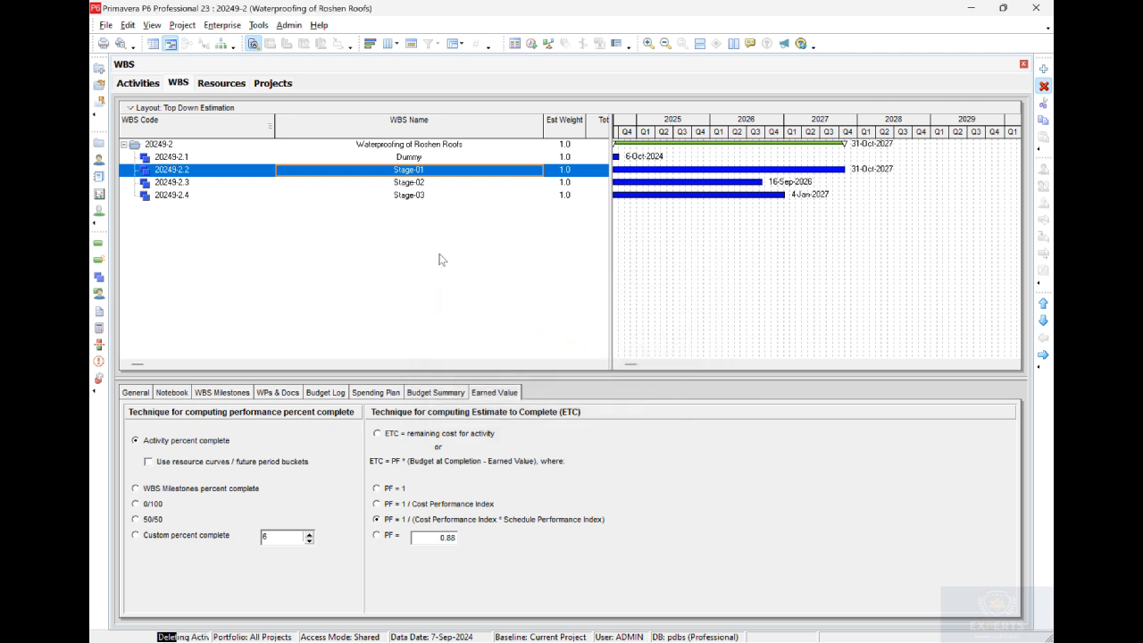
- Delete the Stage-02 WBS element along with all activities assigned to it
left_click(1043, 86)
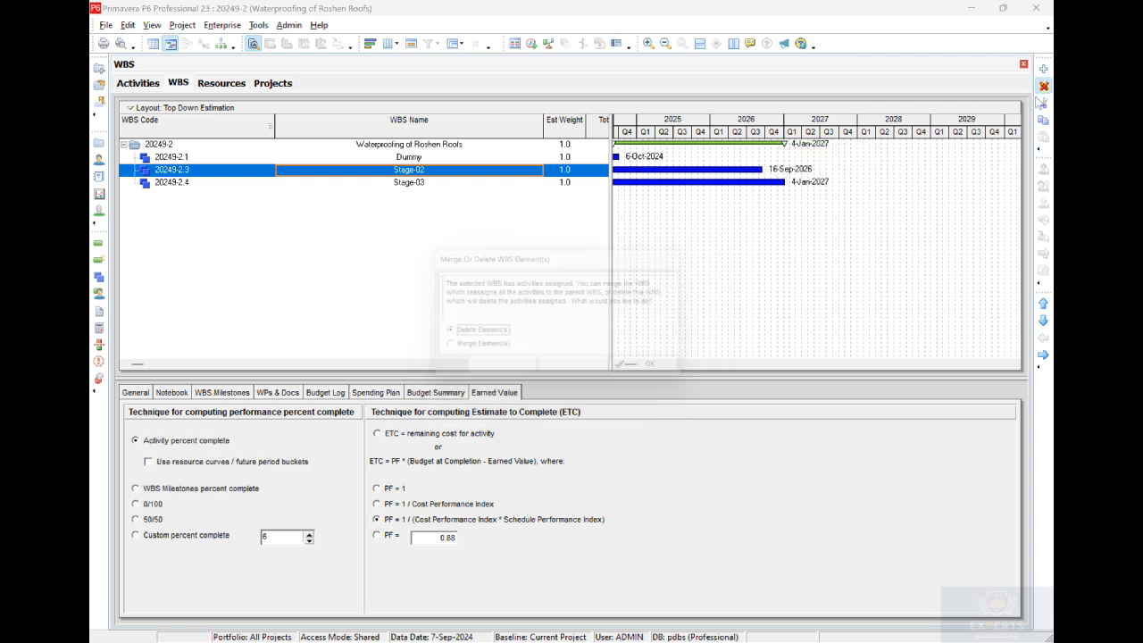
left_click(671, 377)
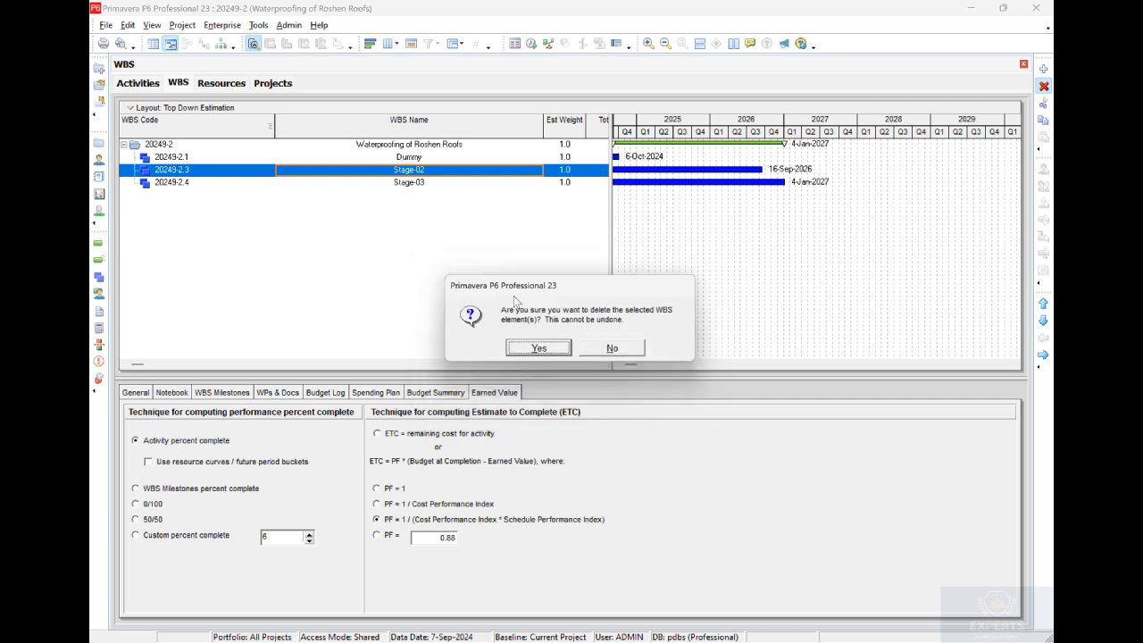
left_click(528, 351)
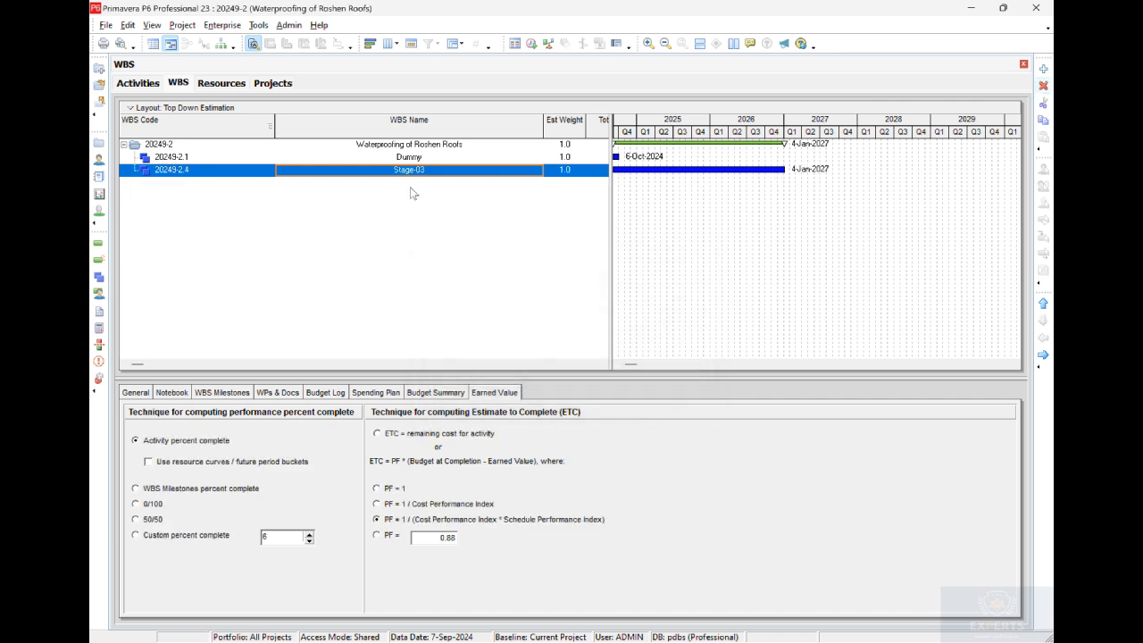
- Delete the Stage-03 WBS element and its activities, keeping the Dummy element
left_click(1045, 86)
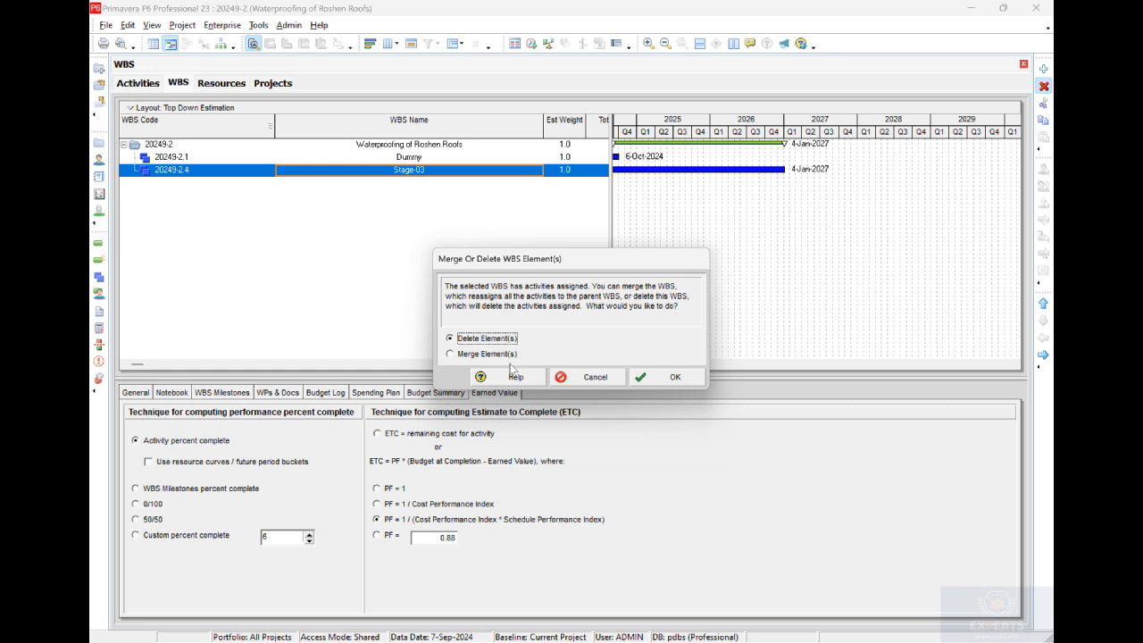
left_click(646, 378)
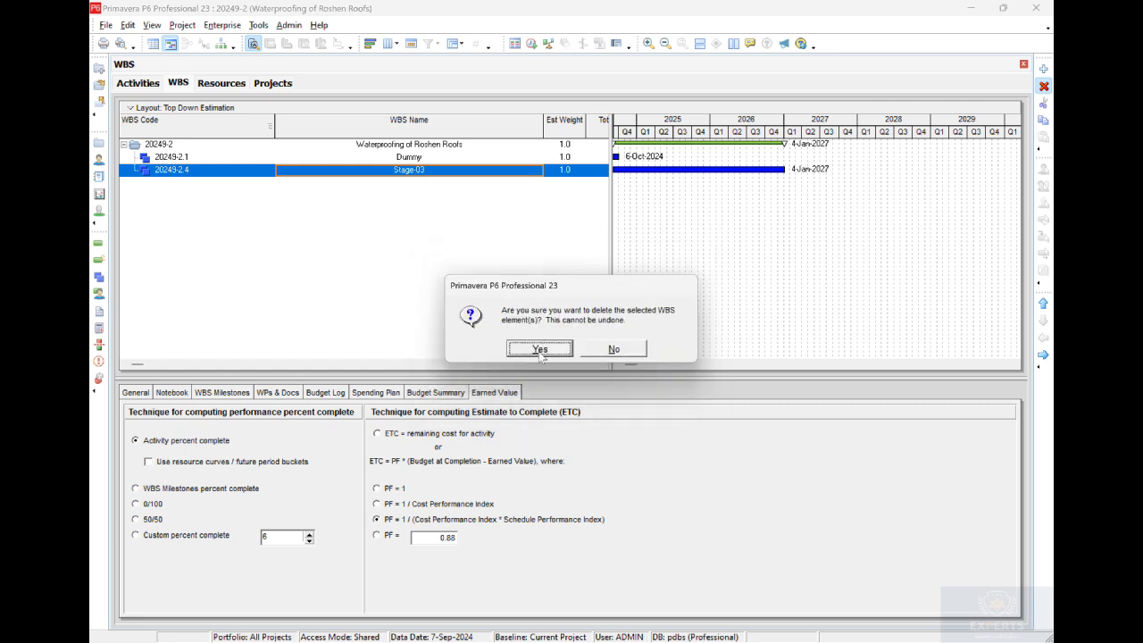
left_click(540, 349)
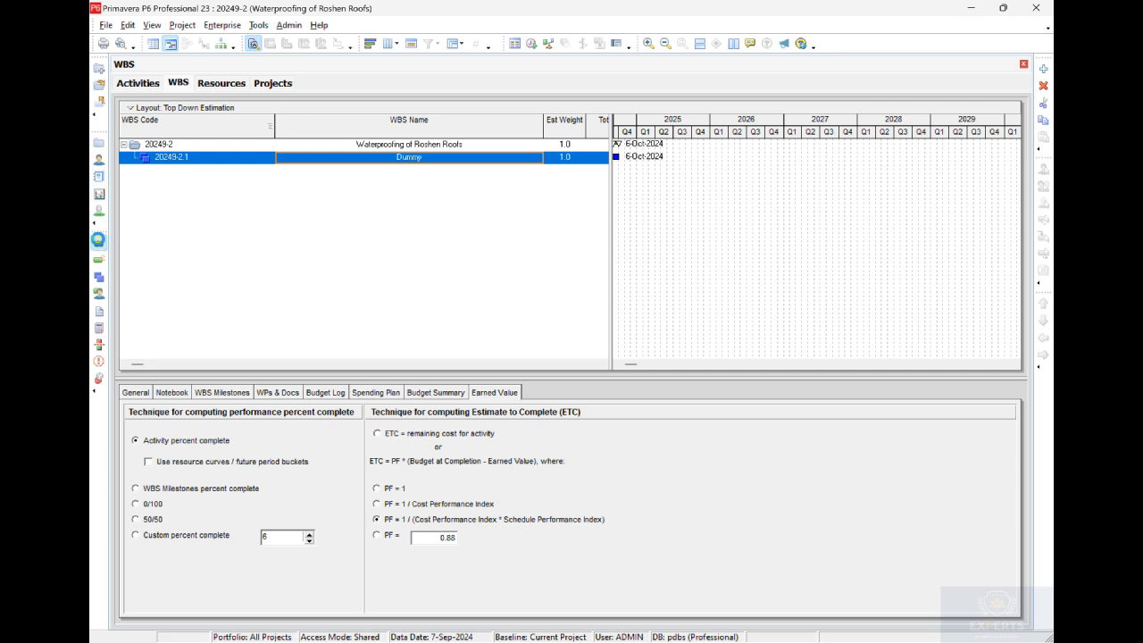
- Return to the activities and set up a Primavera PM (XER) project export of 20249-2 for version 23.12 or later
left_click(98, 242)
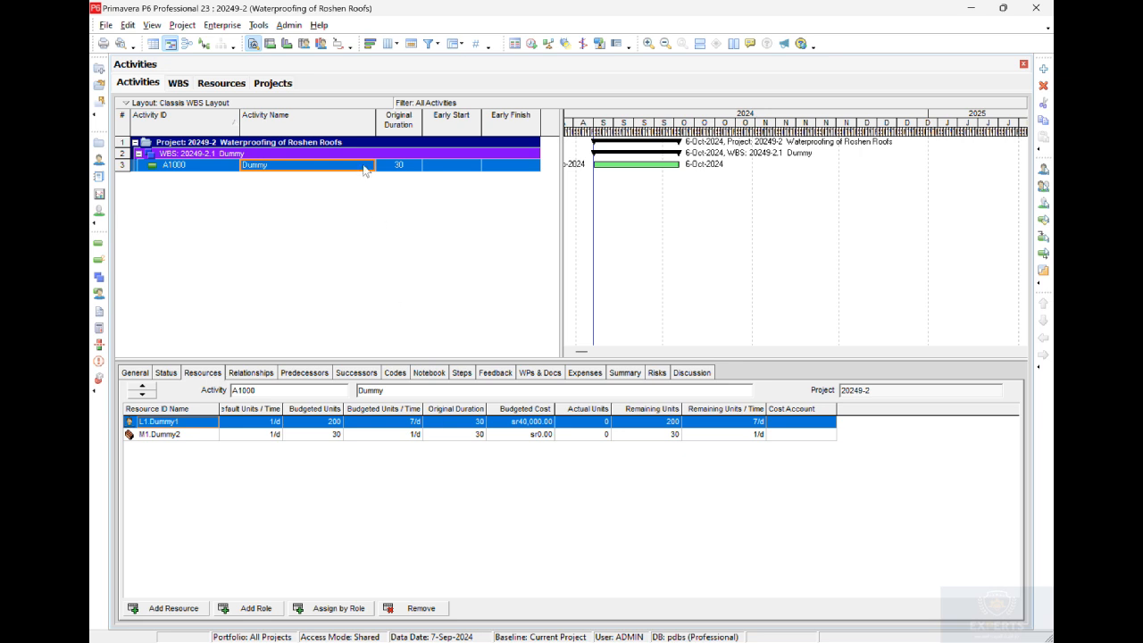
left_click(104, 26)
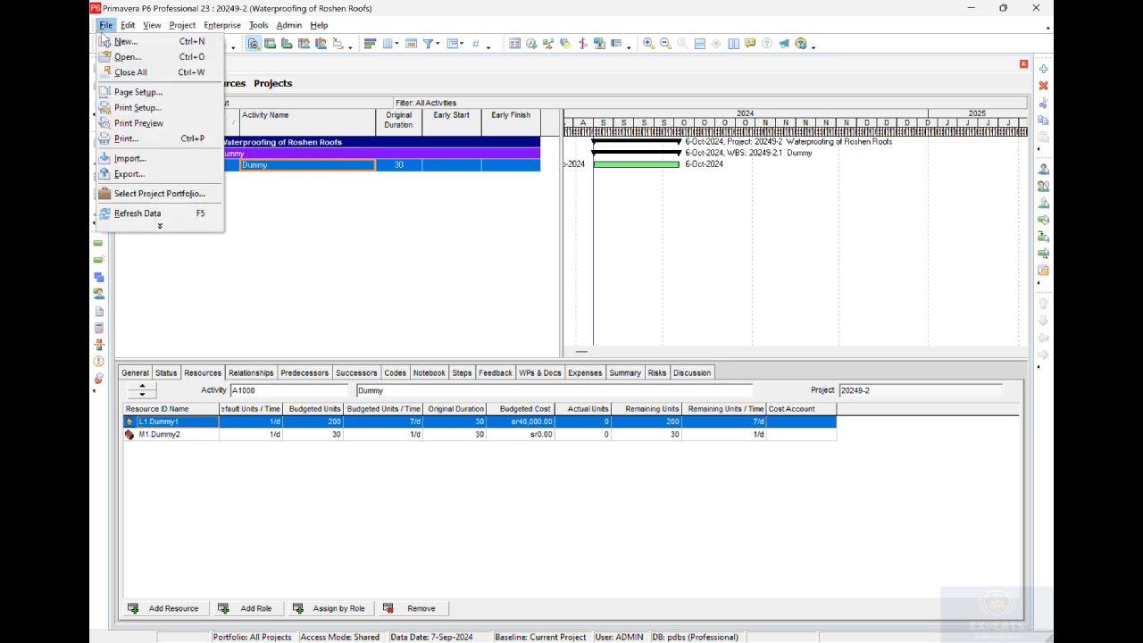
left_click(169, 174)
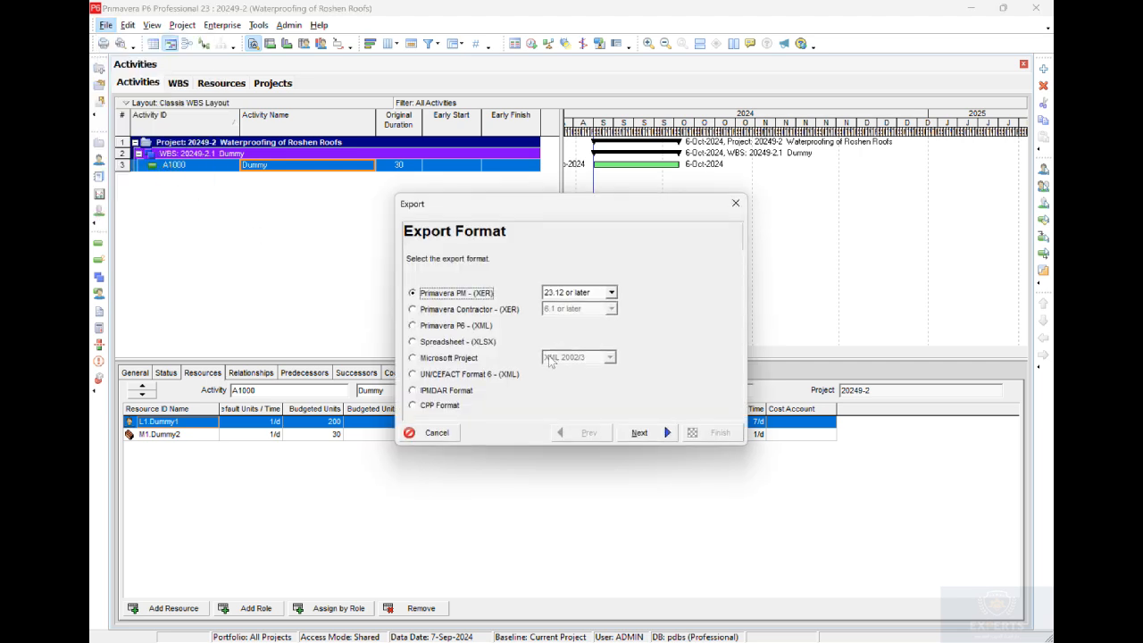
left_click(648, 438)
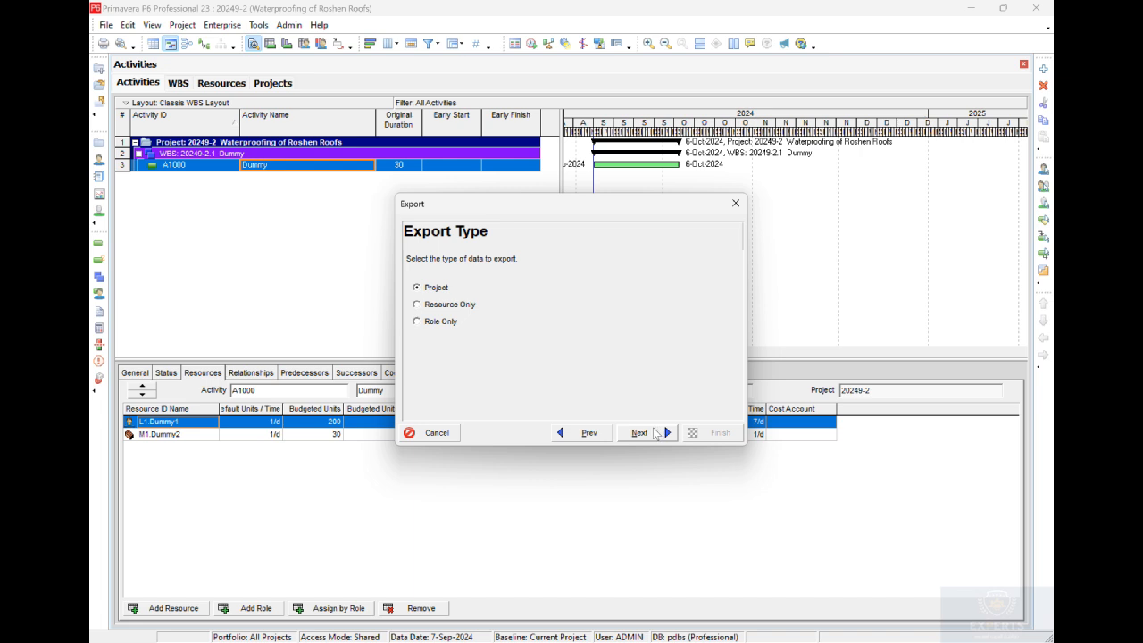
left_click(650, 432)
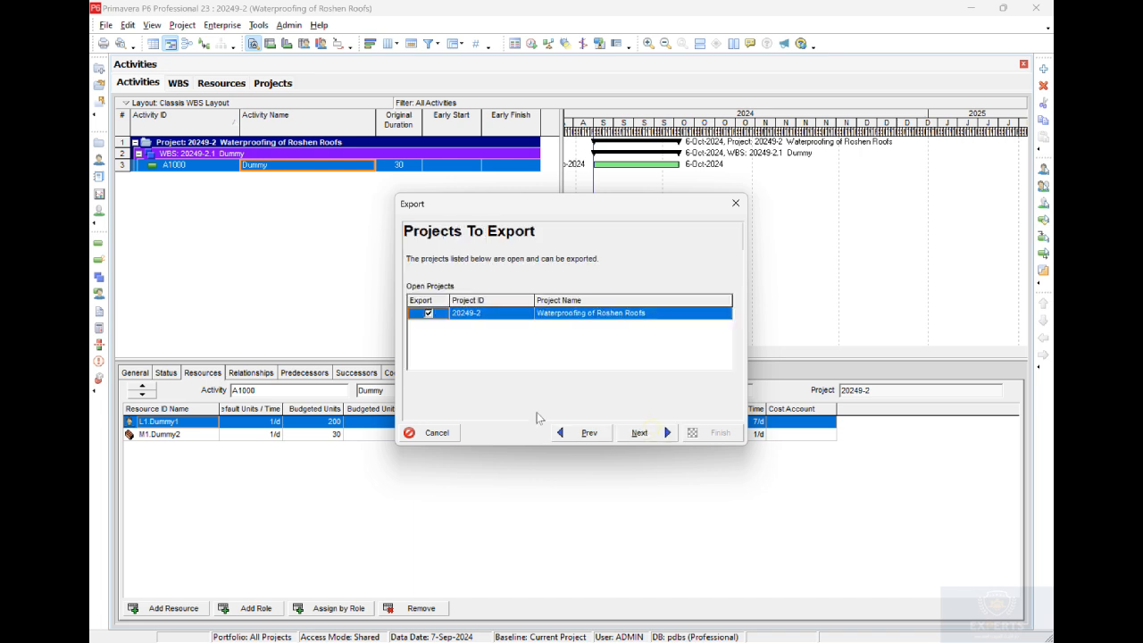
left_click(656, 434)
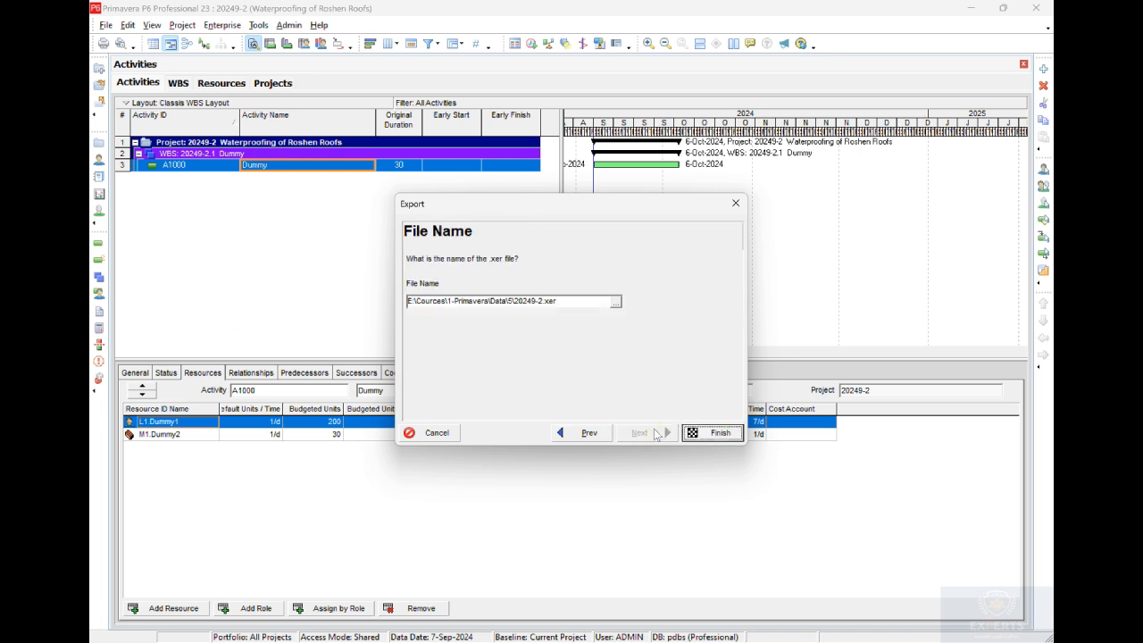
- Choose the Desktop as the export location, name the XER file Notepad22, and complete the export
left_click(616, 303)
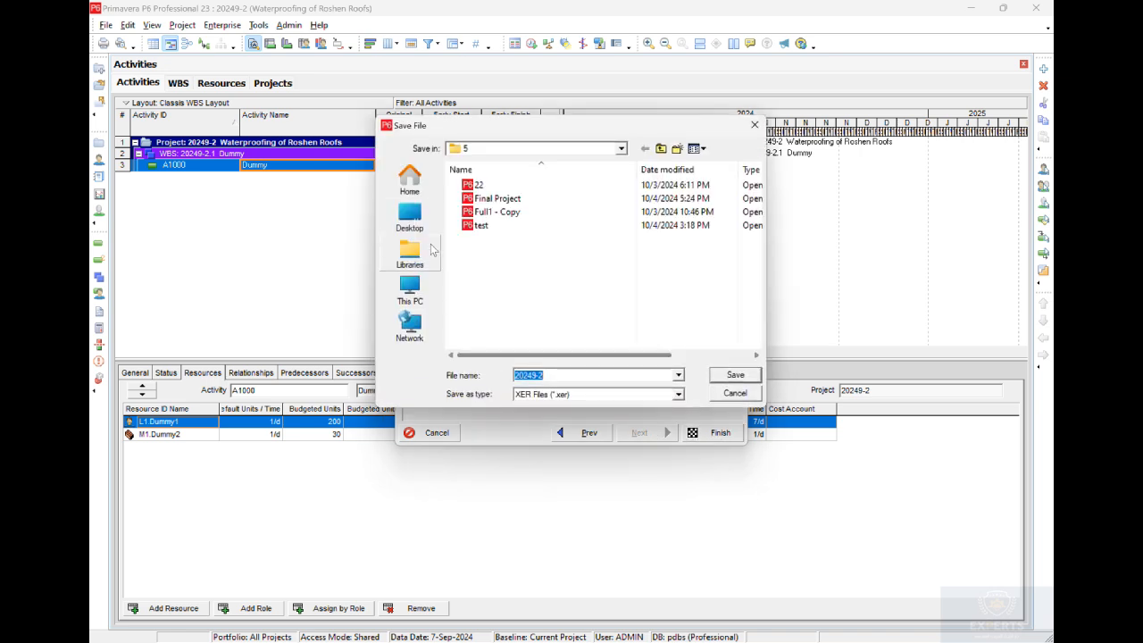
left_click(427, 227)
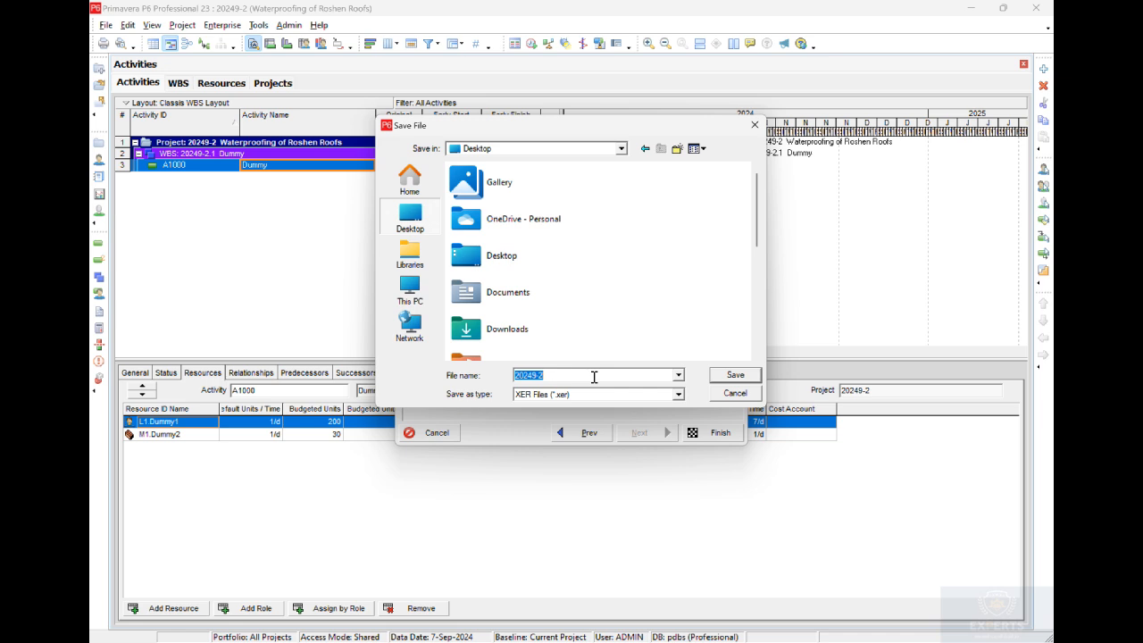
type("n")
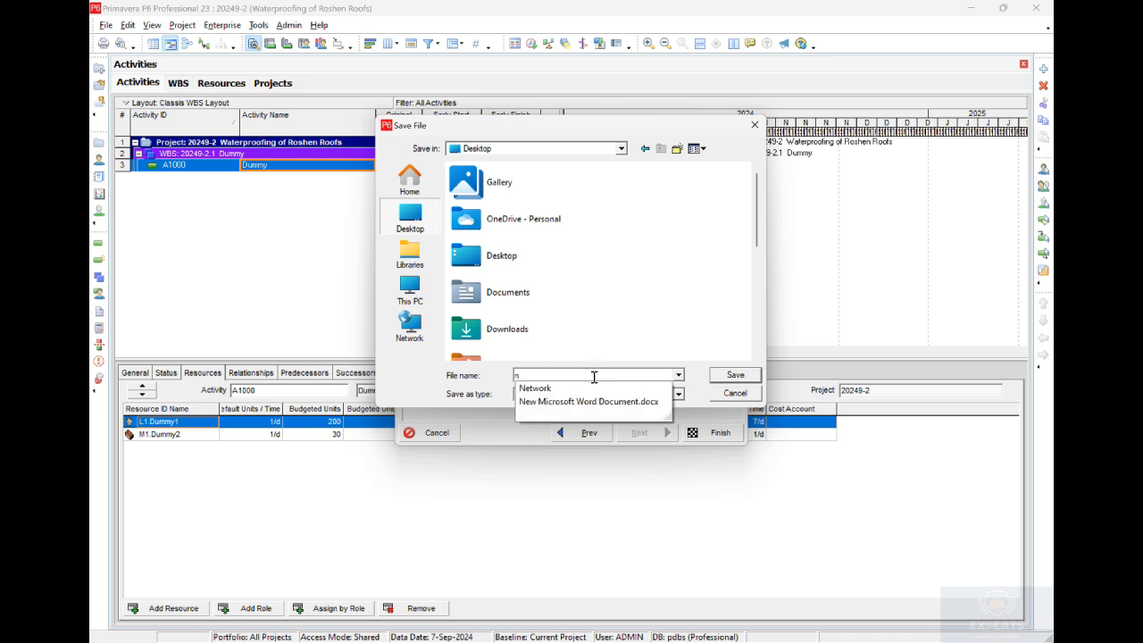
key("BackSpace")
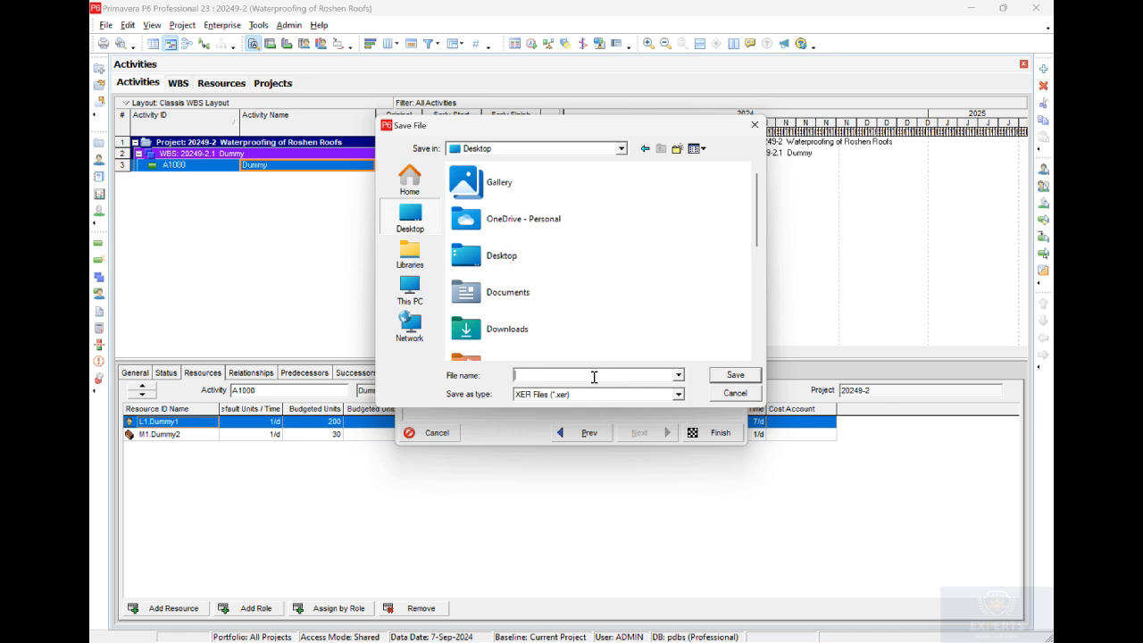
scroll(627, 343, "down", 3)
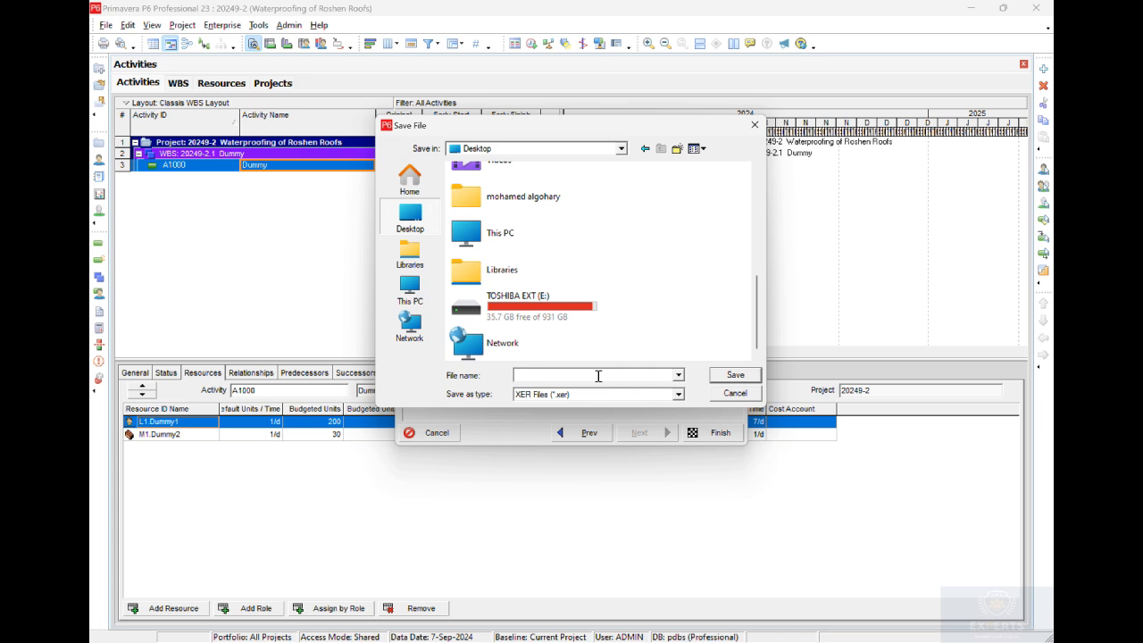
type("Notepad22")
left_click(743, 375)
left_click(711, 440)
left_click(705, 436)
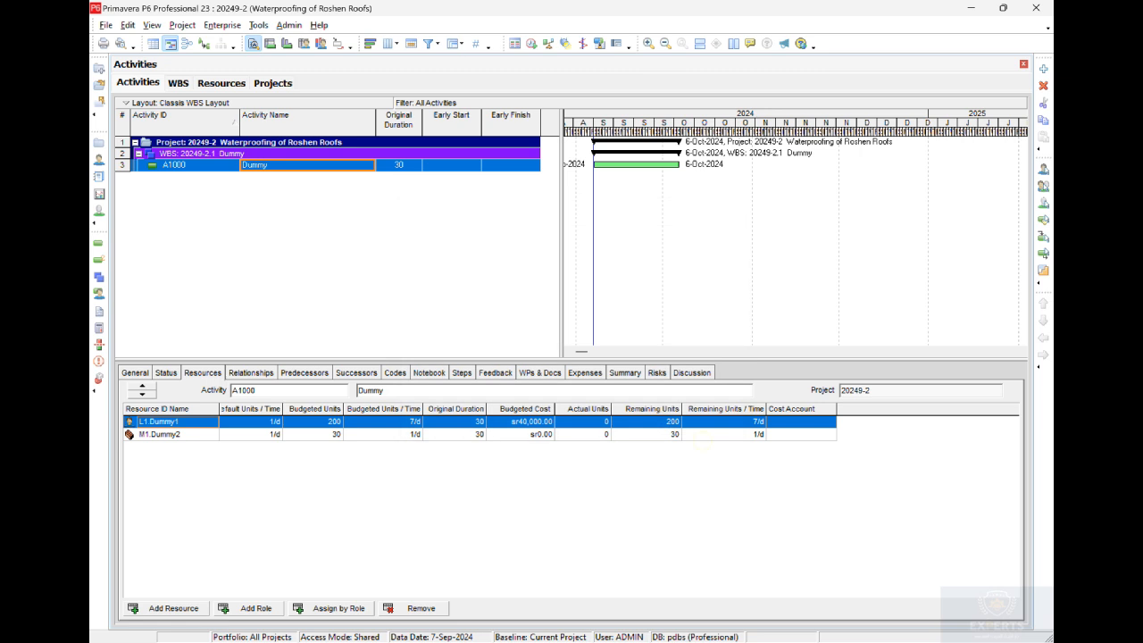
- Minimize the open project and Excel windows to show the Windows desktop
left_click(971, 7)
left_click(974, 10)
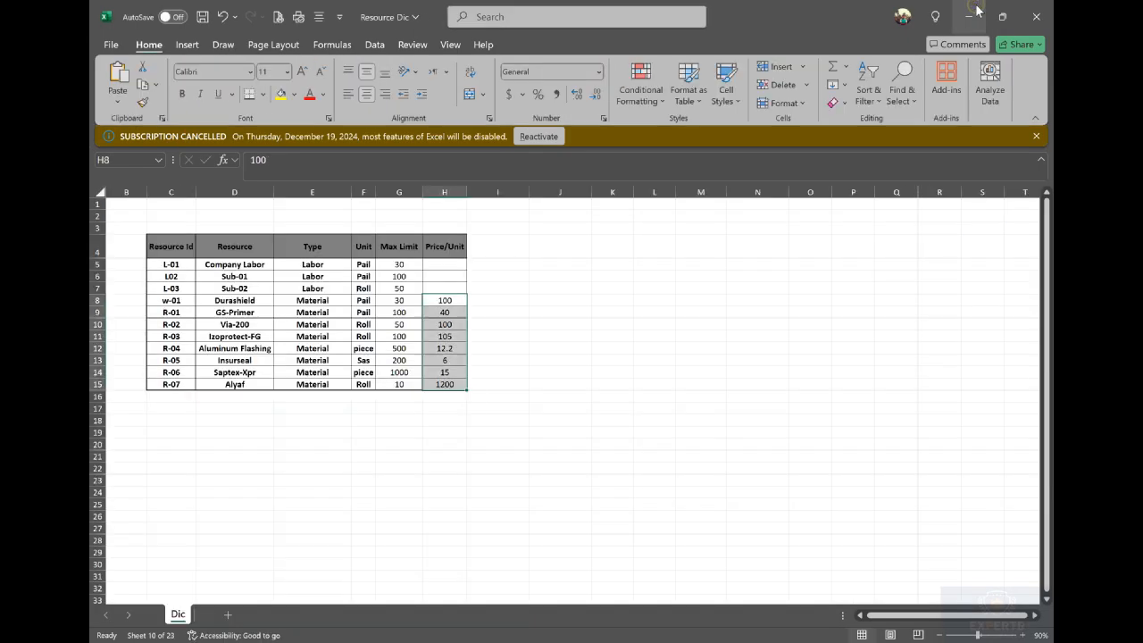
left_click(971, 13)
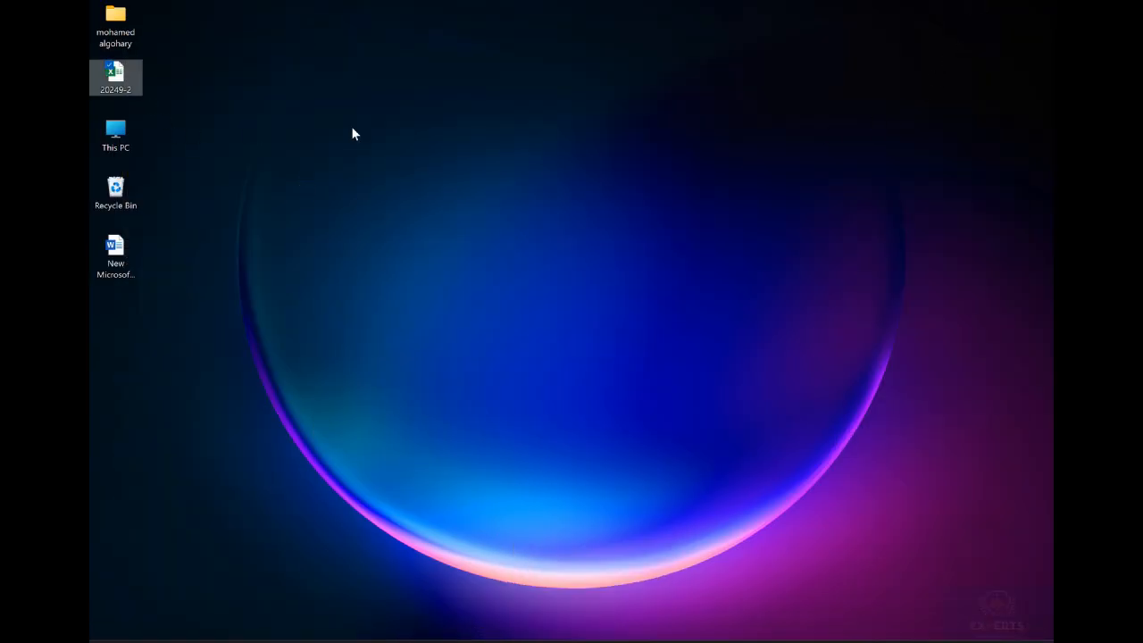
- Refresh the desktop and move the 20249-2 spreadsheet to the Recycle Bin
right_click(451, 111)
left_click(475, 168)
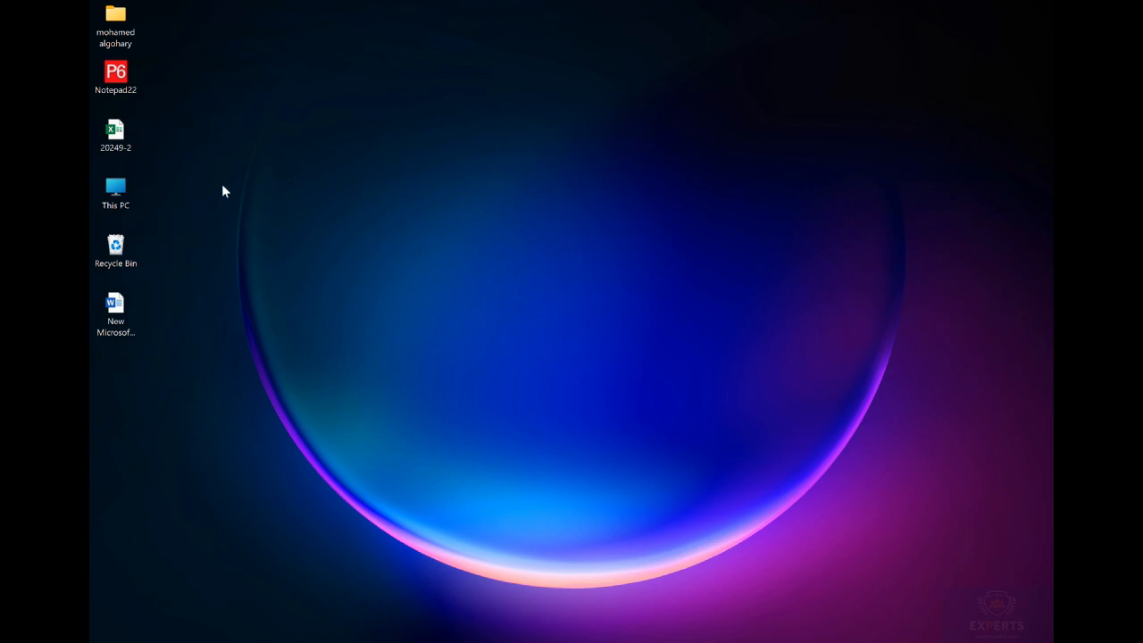
left_click_drag(115, 138, 116, 250)
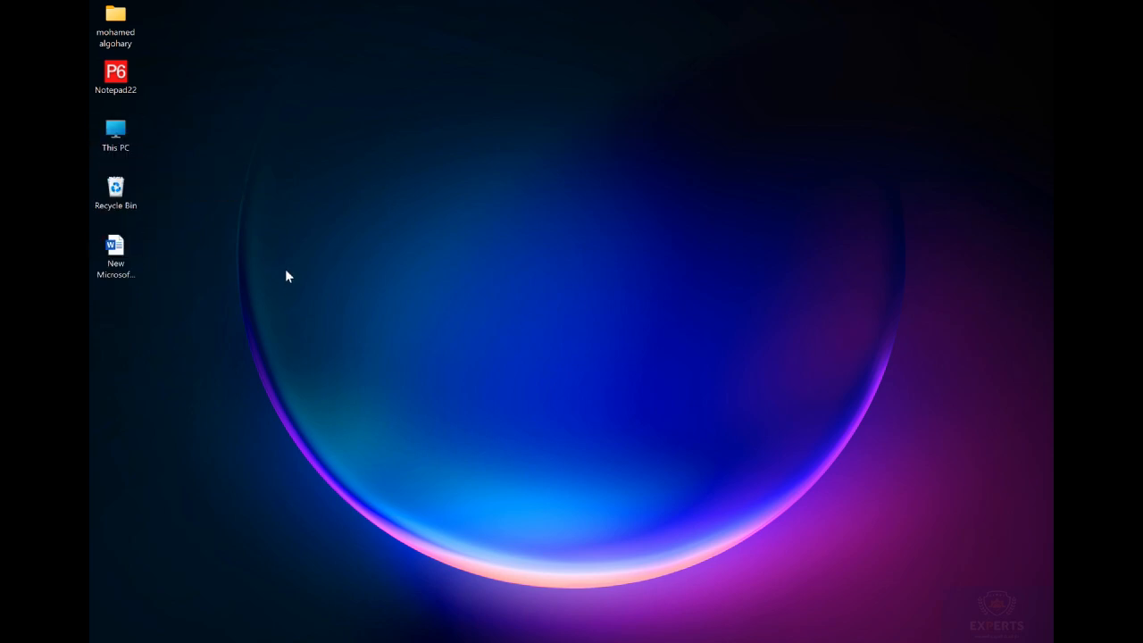
- Open the Notepad22 XER file in Notepad, maximize the window and close pad1.xer without saving its changes
right_click(128, 90)
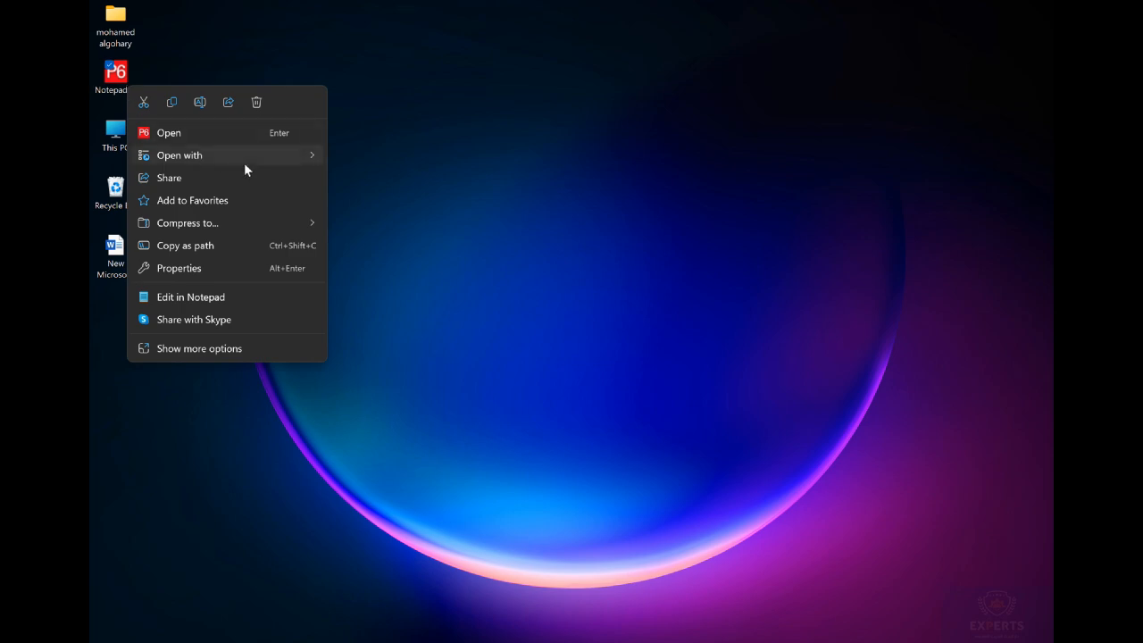
mouse_move(287, 158)
left_click(397, 155)
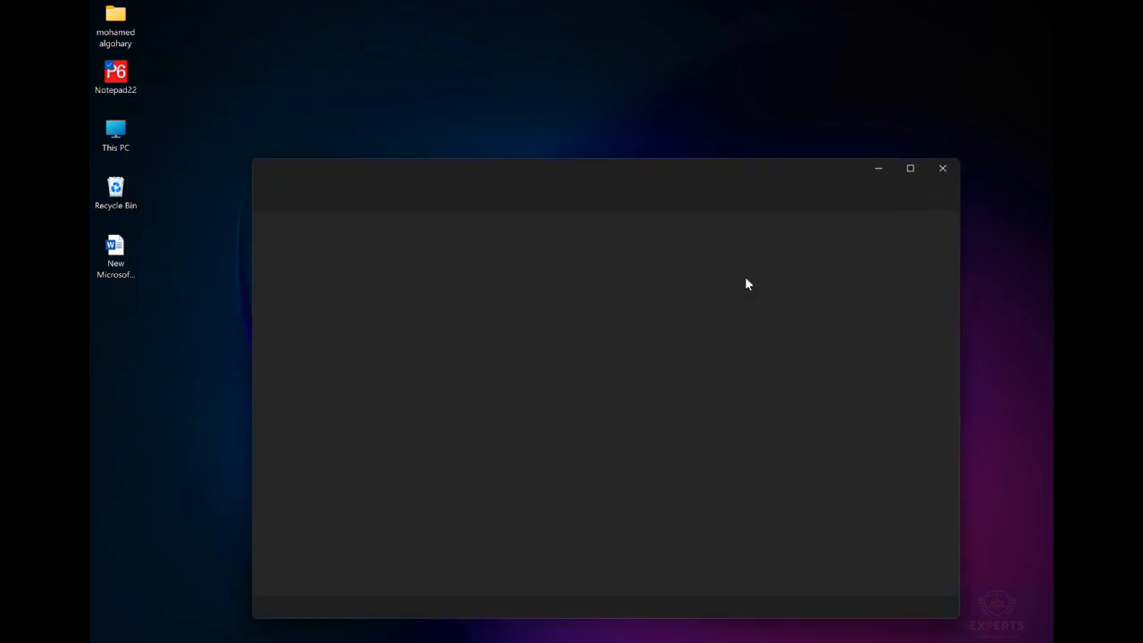
left_click(915, 166)
left_click(445, 12)
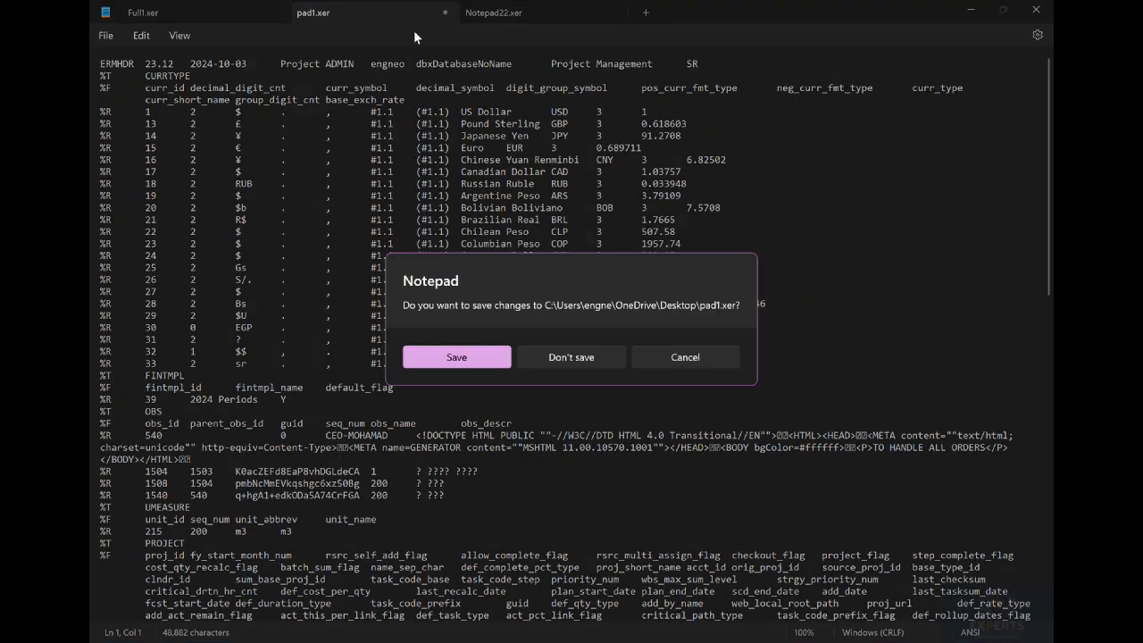
left_click(567, 360)
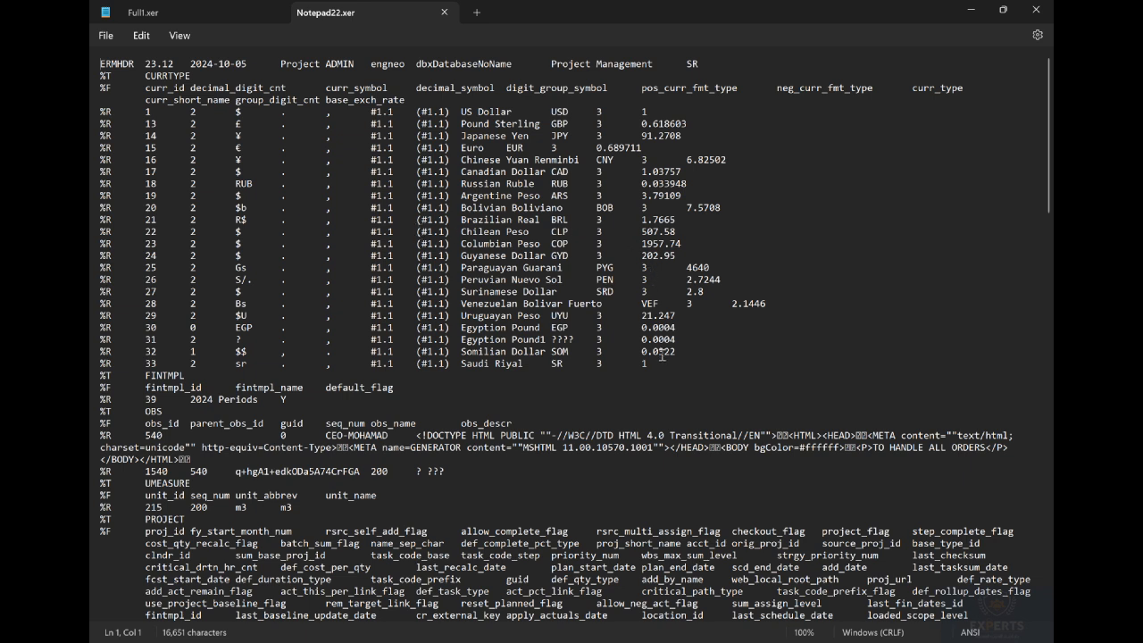
- Examine the tables in Notepad22.xer from the currency list through PROJECT and CALENDAR down to PROJWBS
scroll(661, 355, "down", 7)
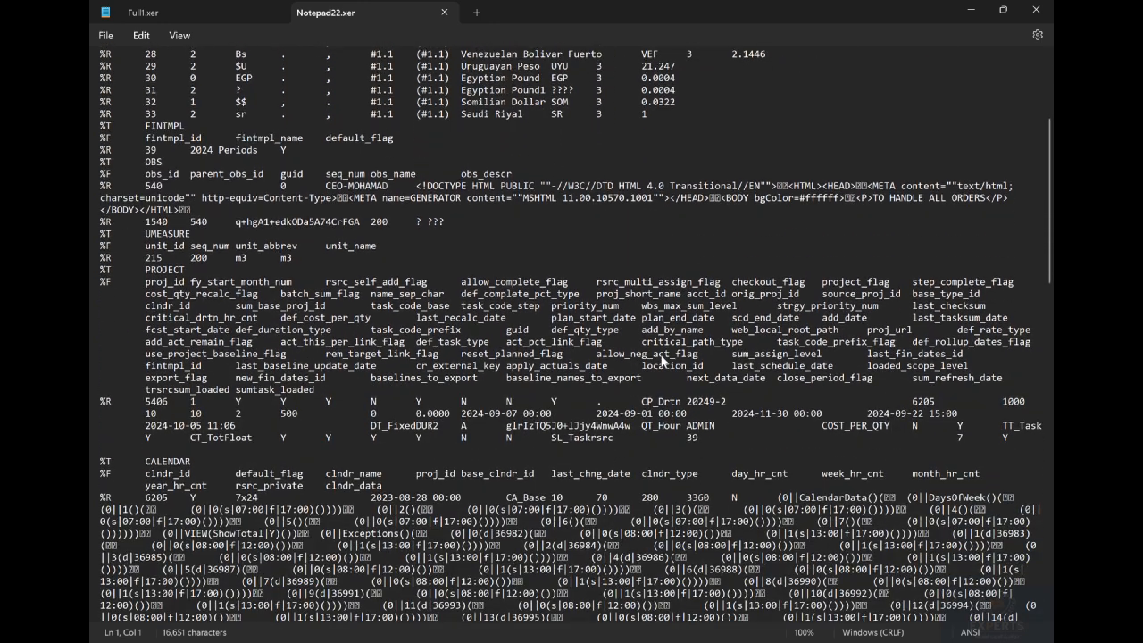
scroll(661, 360, "up", 7)
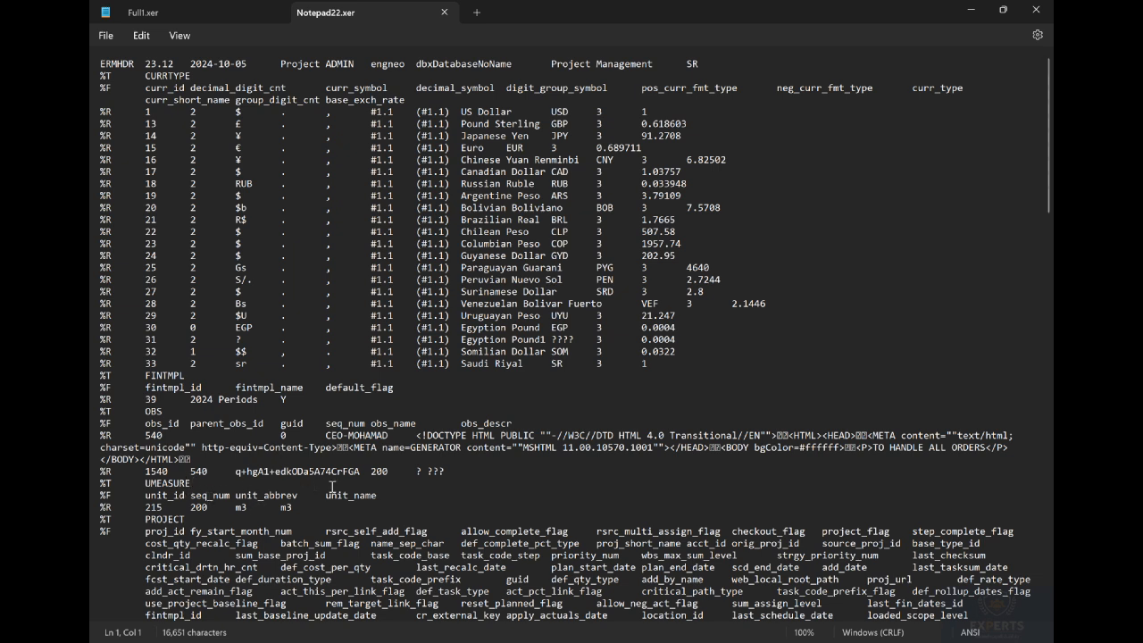
scroll(398, 470, "down", 1)
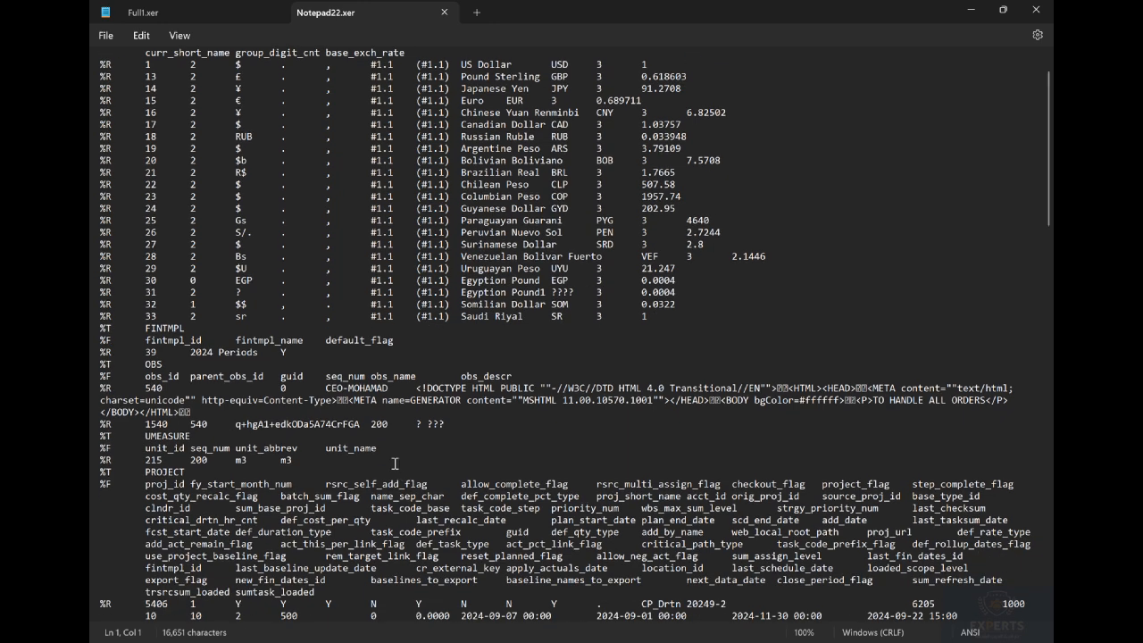
scroll(394, 463, "down", 3)
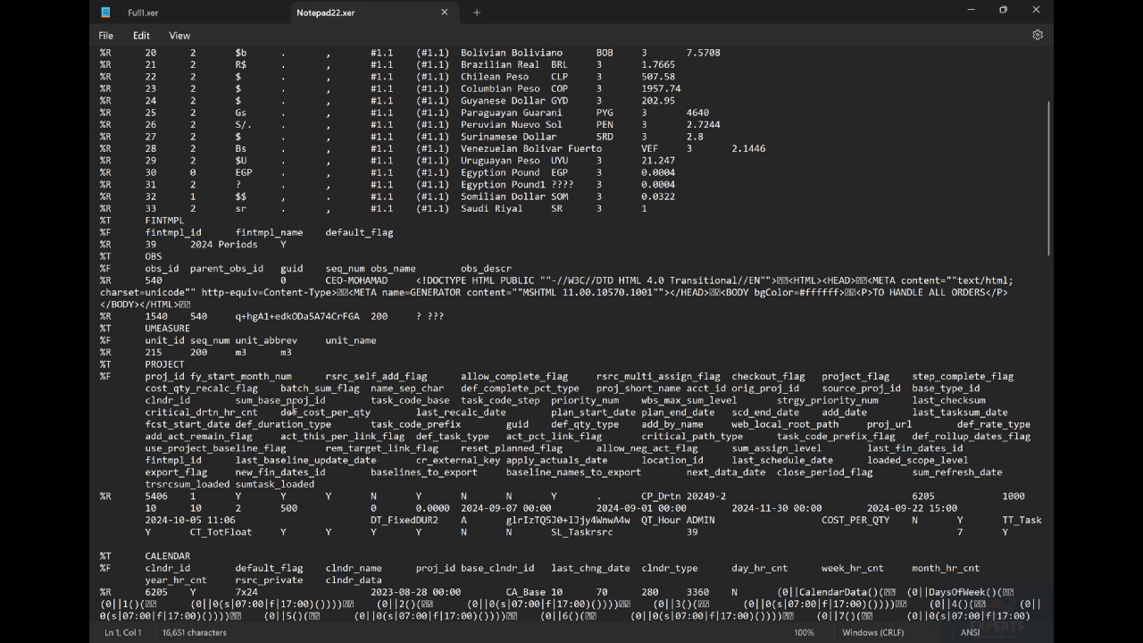
left_click_drag(102, 366, 193, 374)
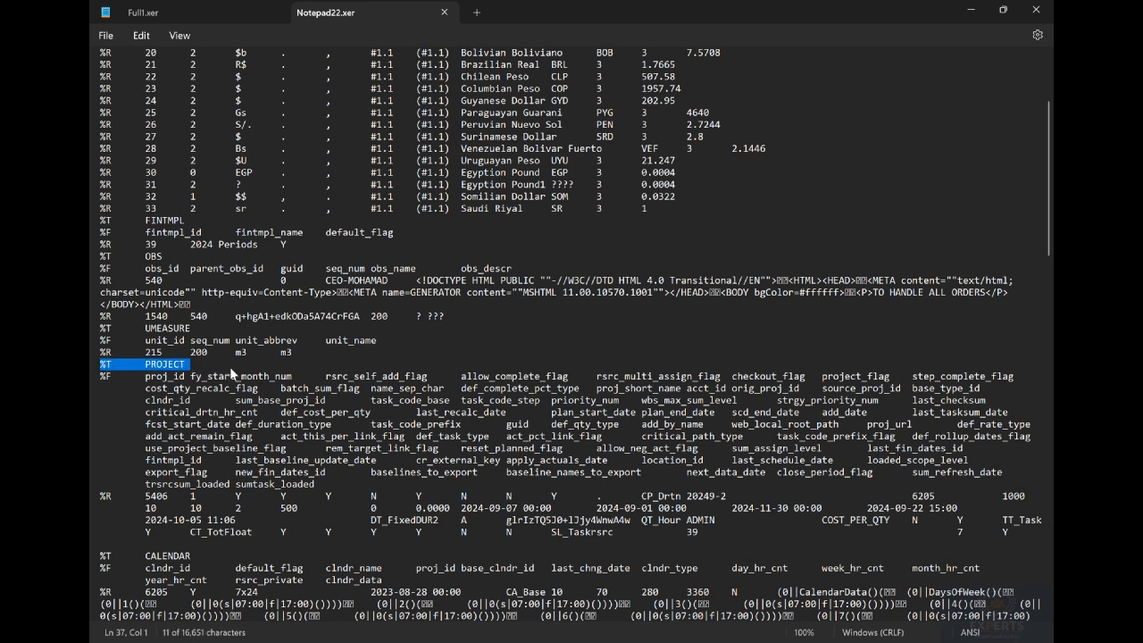
scroll(229, 366, "down", 2)
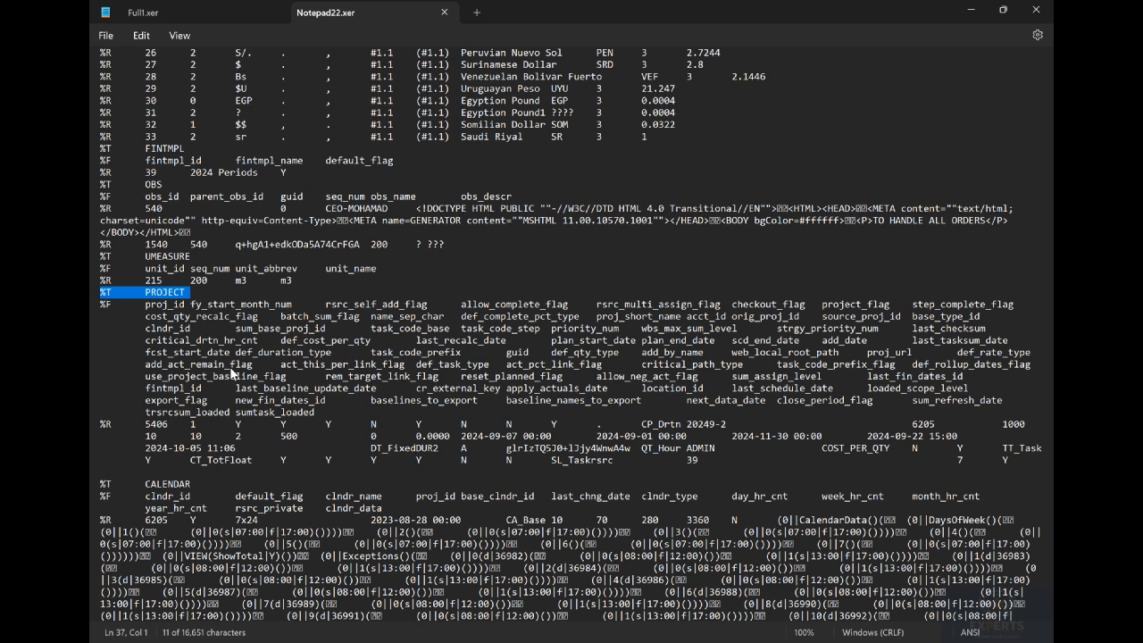
scroll(228, 423, "down", 2)
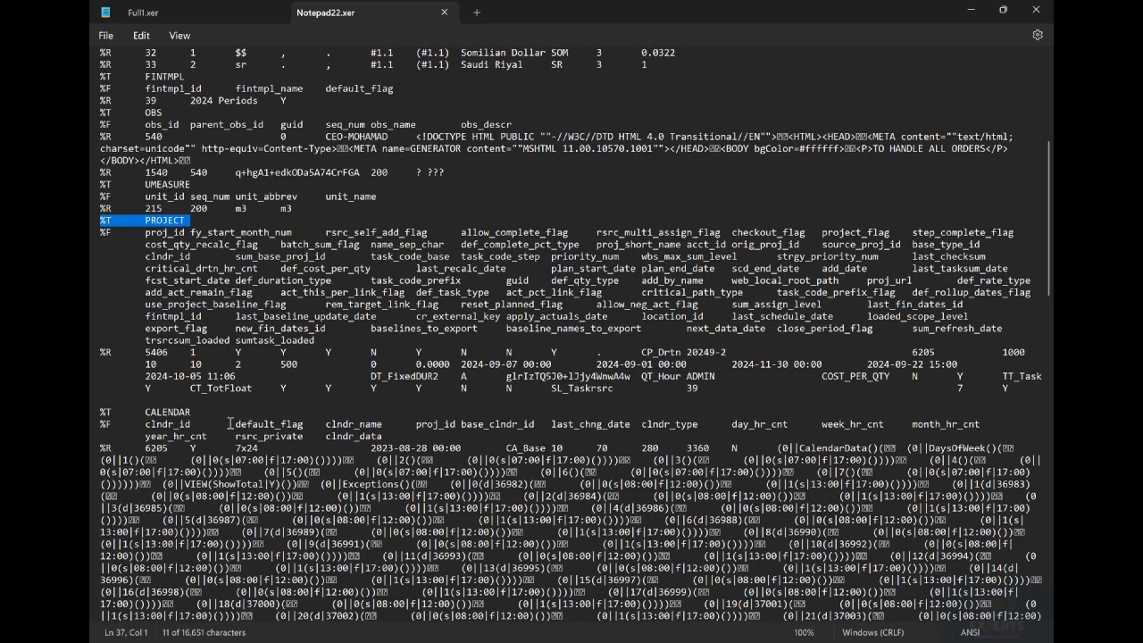
scroll(229, 423, "down", 19)
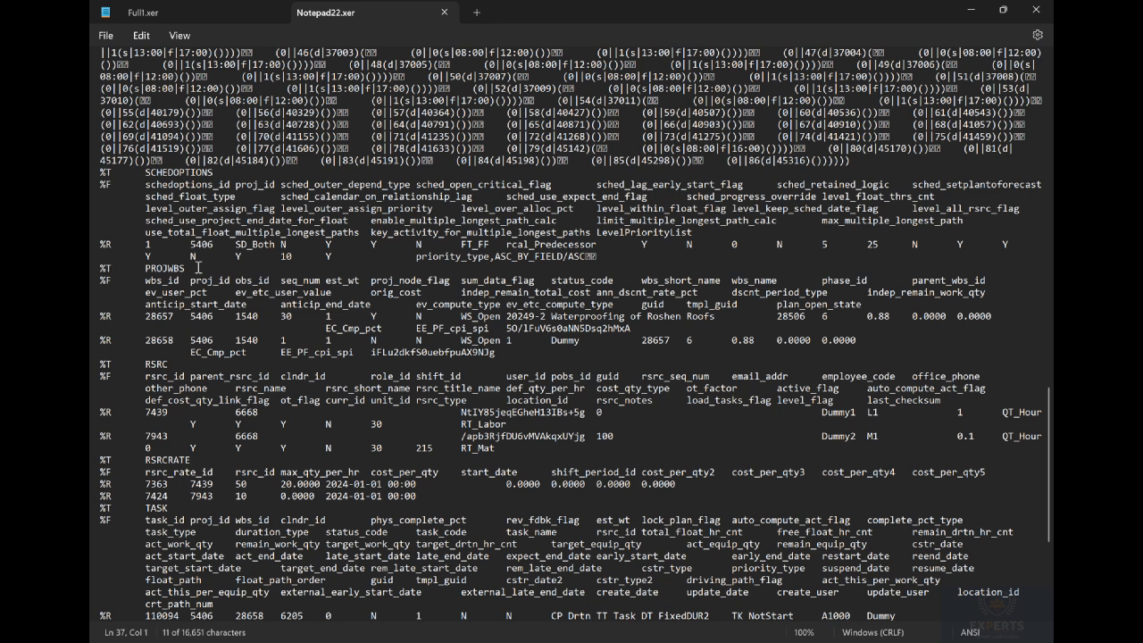
- Open the Final Notepad Sheet workbook from folder 5 and display its wbs sheet
mouse_move(500, 641)
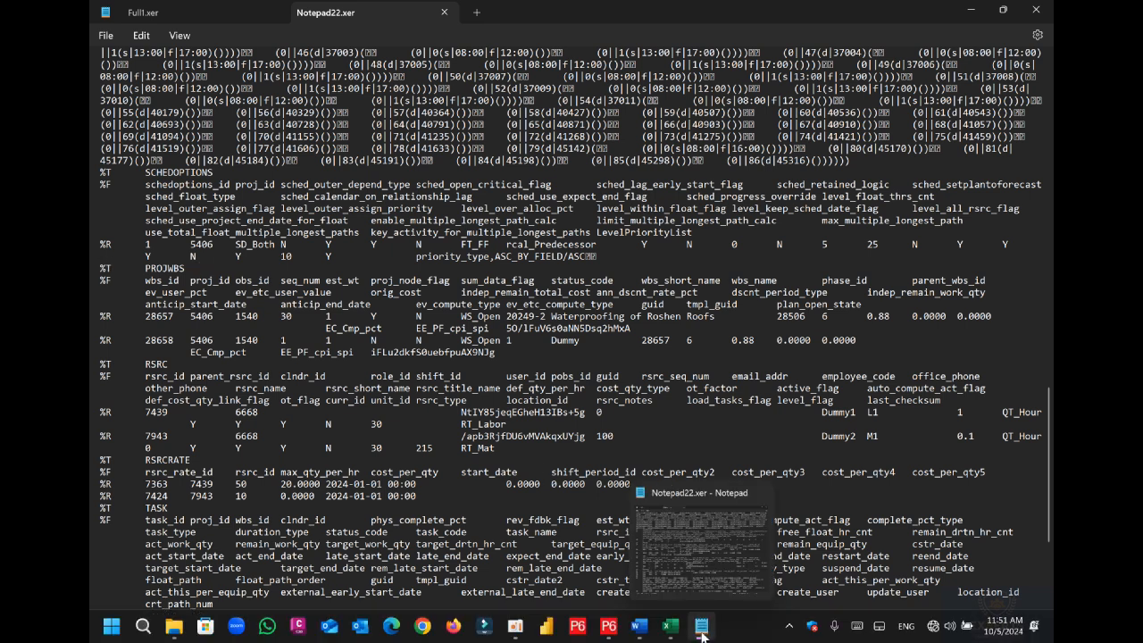
mouse_move(681, 632)
left_click(174, 626)
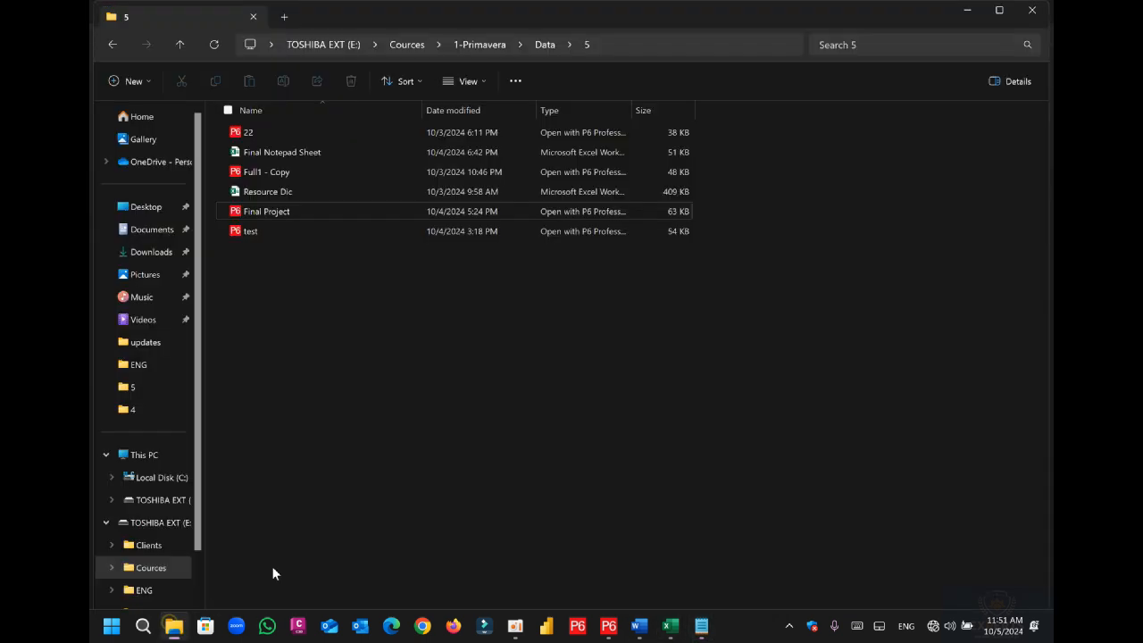
double_click(295, 154)
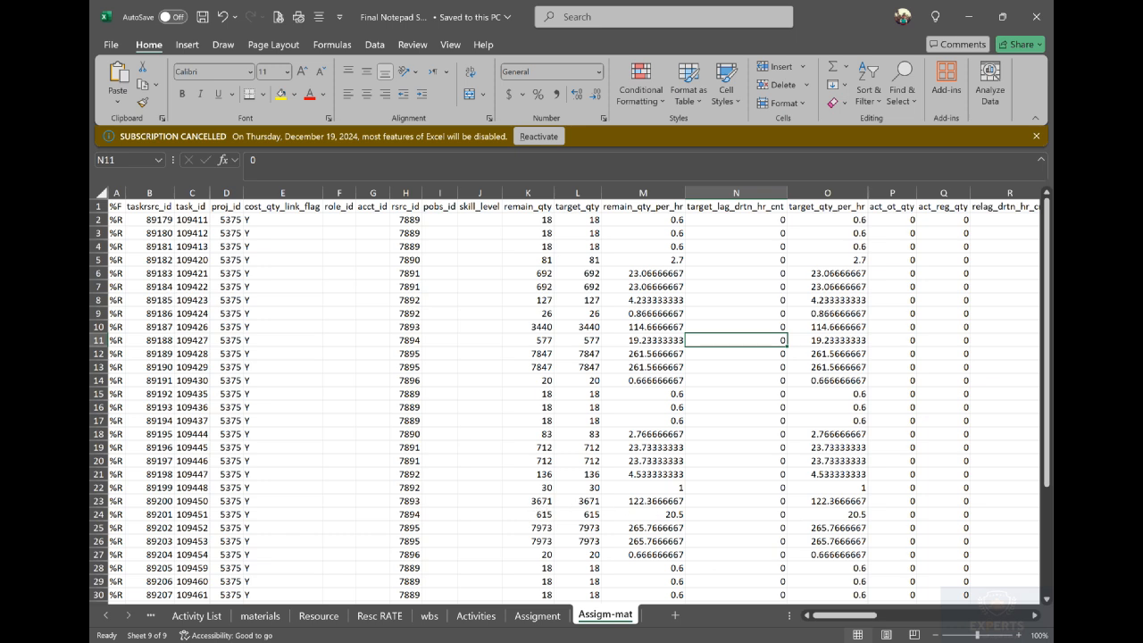
mouse_move(720, 636)
left_click(429, 616)
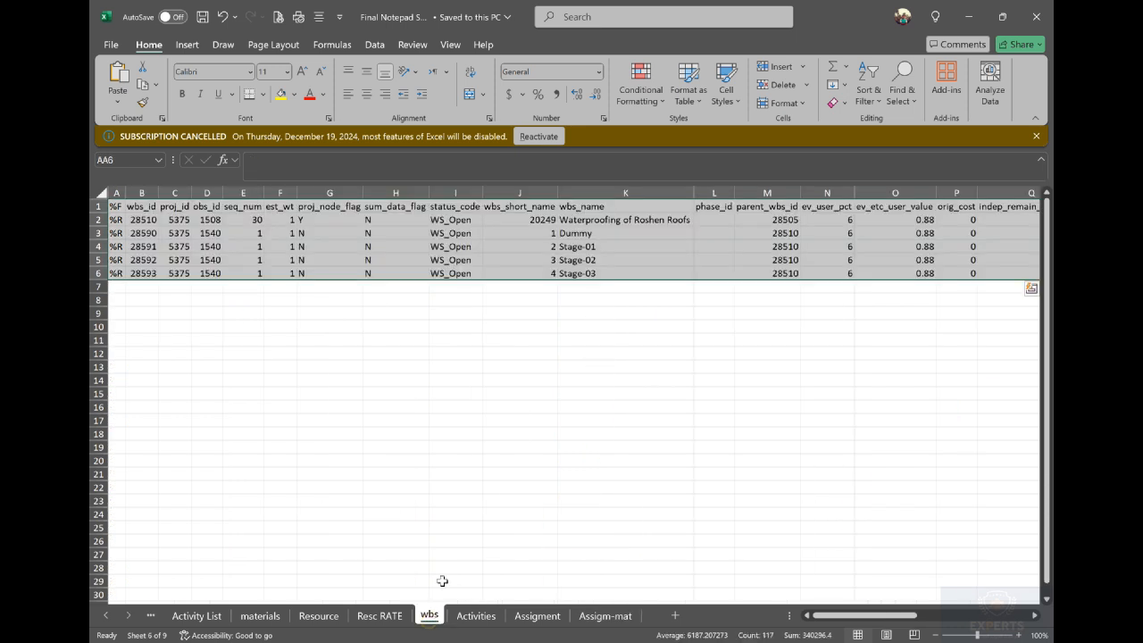
left_click(518, 447)
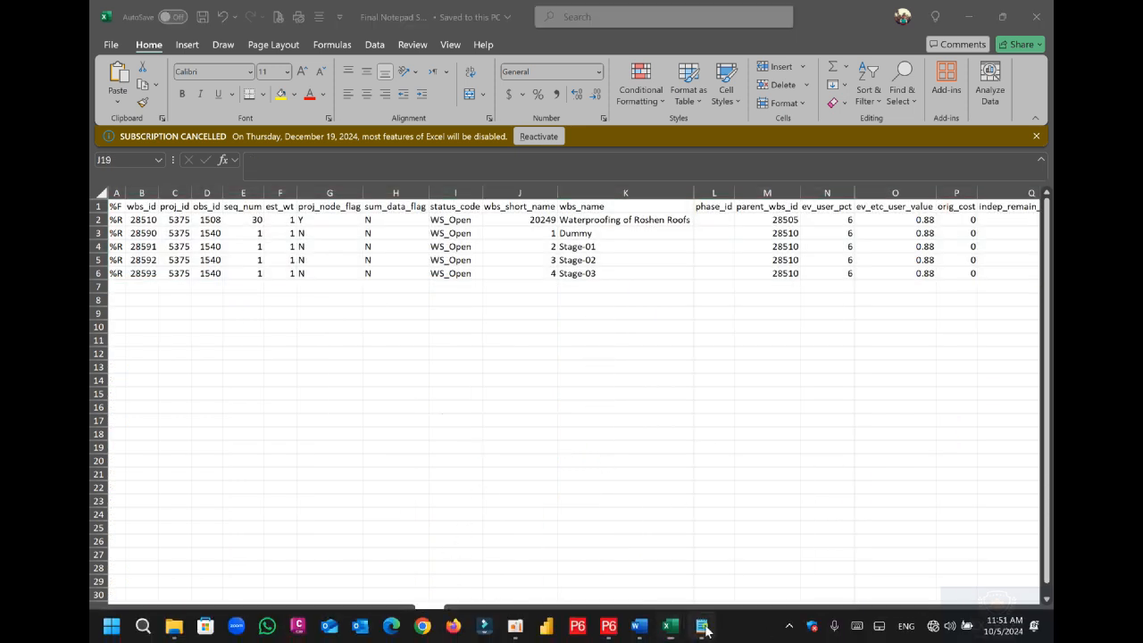
- Switch to Notepad22.xer and copy the PROJWBS table's field header row and both record rows
left_click(702, 627)
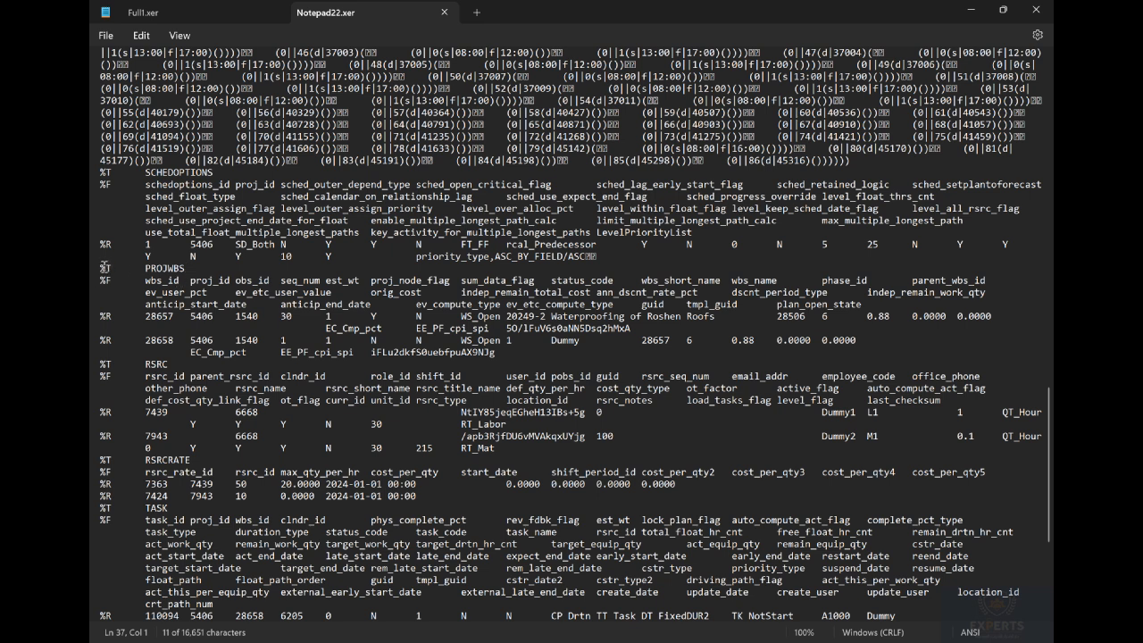
left_click_drag(101, 268, 186, 280)
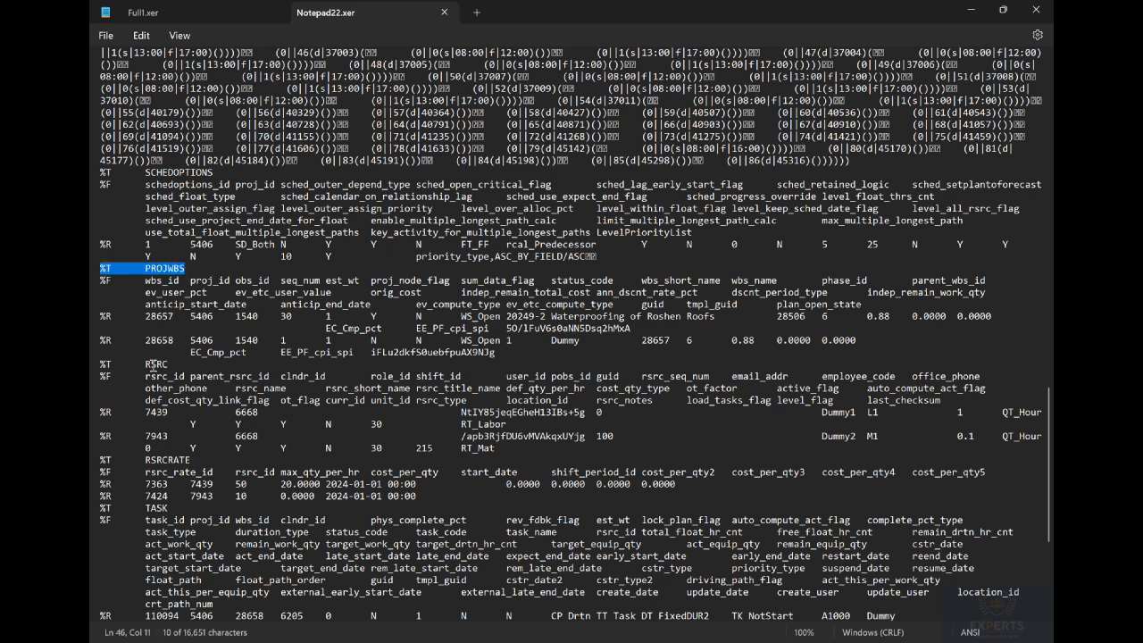
left_click_drag(521, 354, 104, 282)
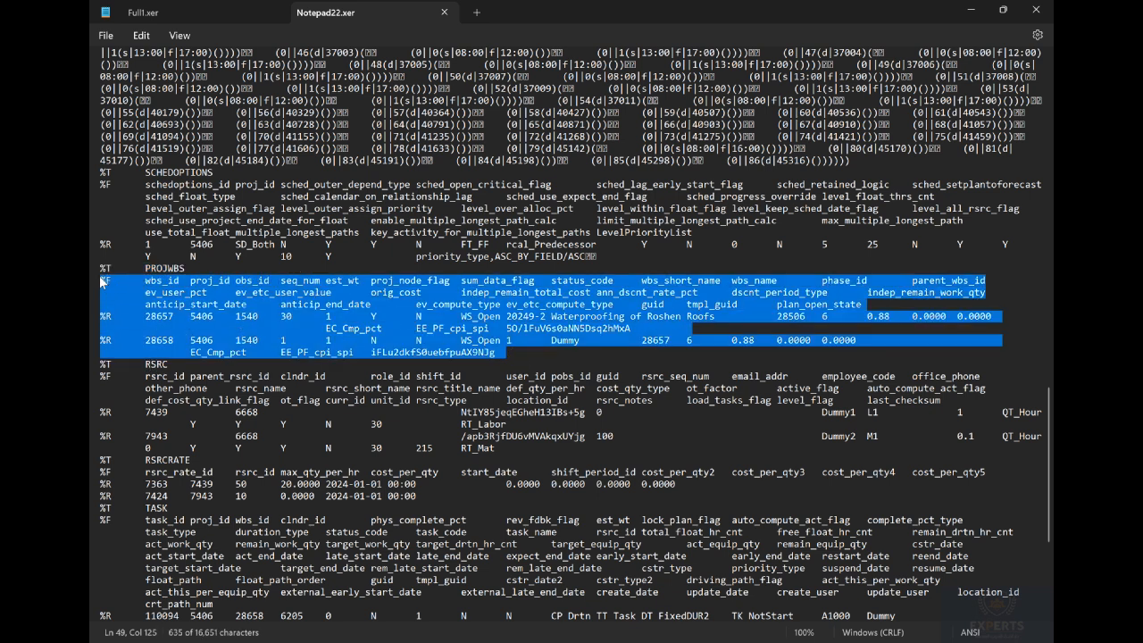
right_click(282, 335)
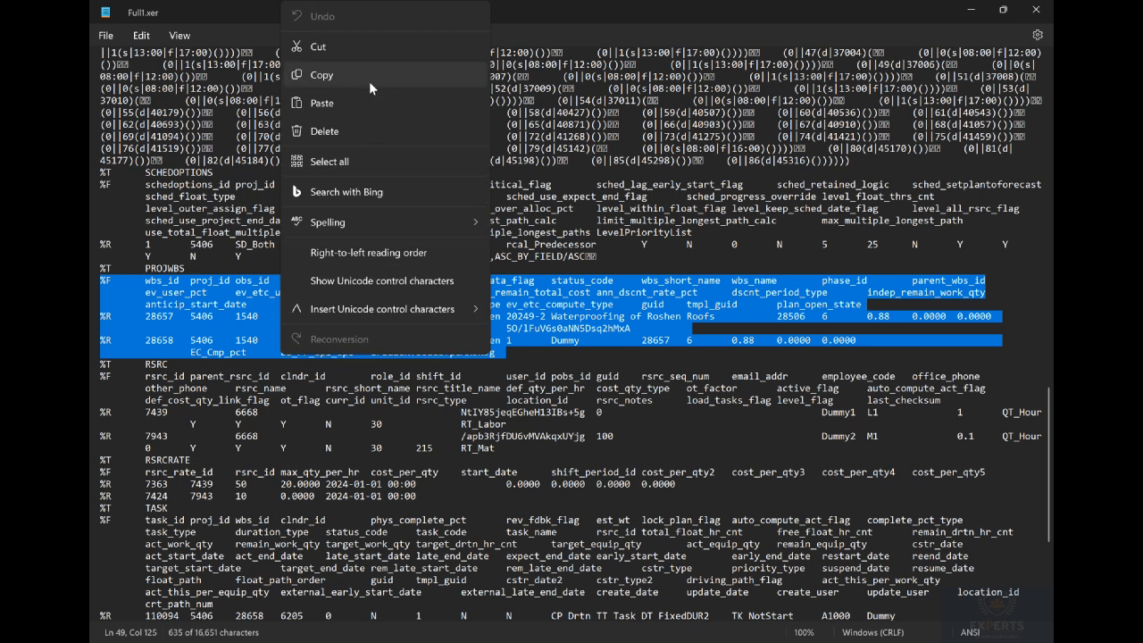
left_click(369, 81)
- Switch back to the Final Notepad Sheet workbook and check rows 1 to 3 of the wbs sheet
left_click(671, 626)
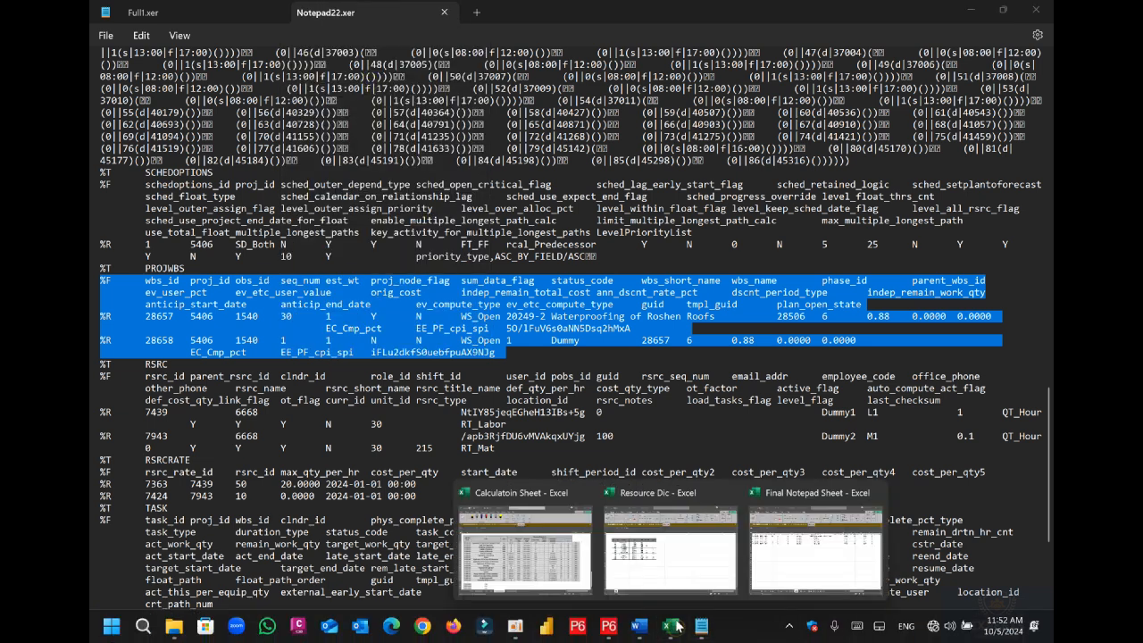
left_click(818, 571)
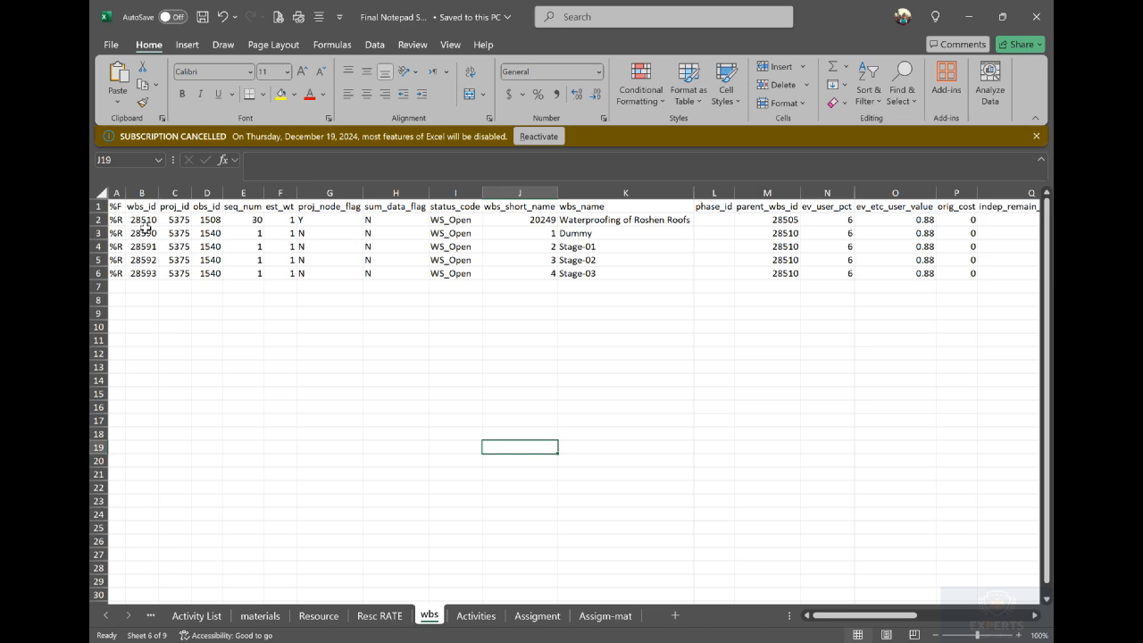
left_click_drag(98, 206, 101, 233)
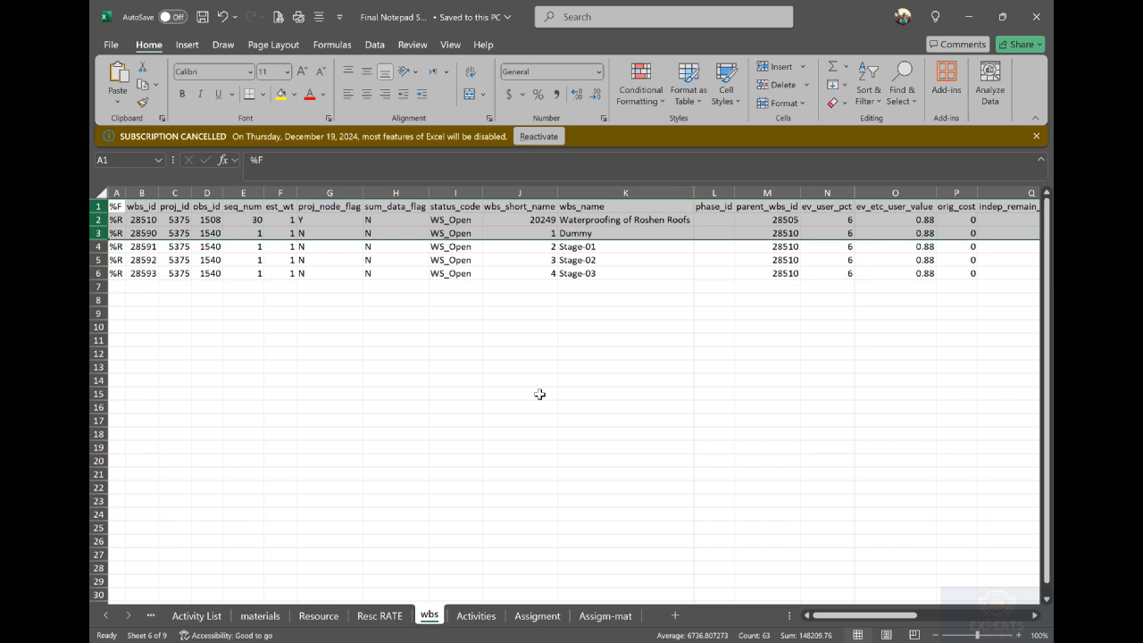
left_click(117, 222)
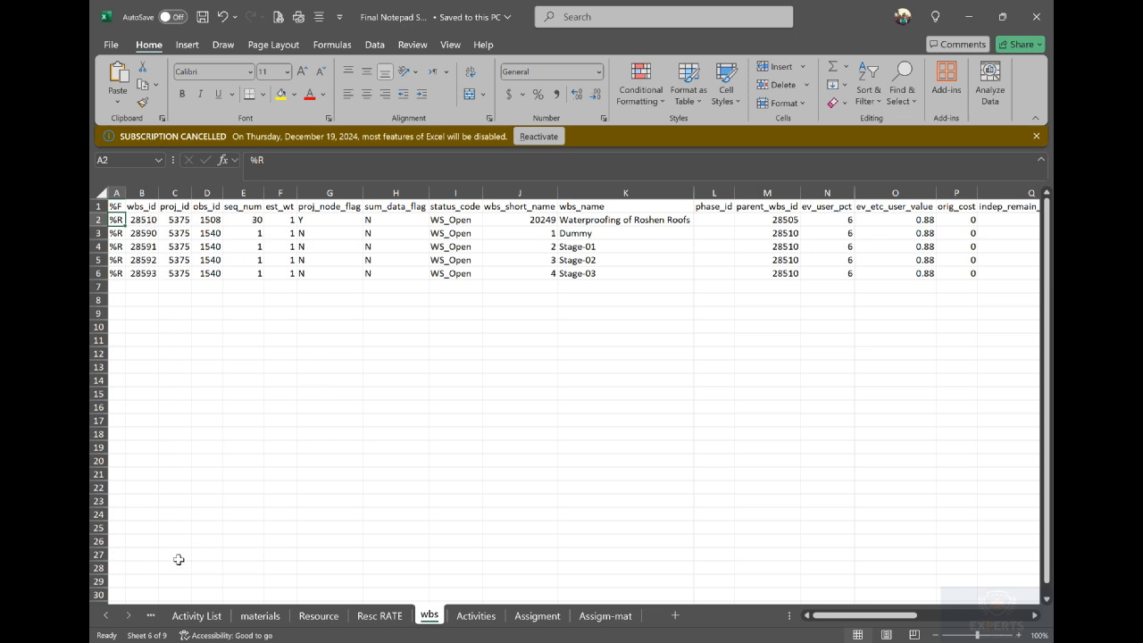
- On the Wbslist sheet, fill the header and first two WBS rows, B2:E4, with yellow
left_click(105, 616)
left_click(183, 617)
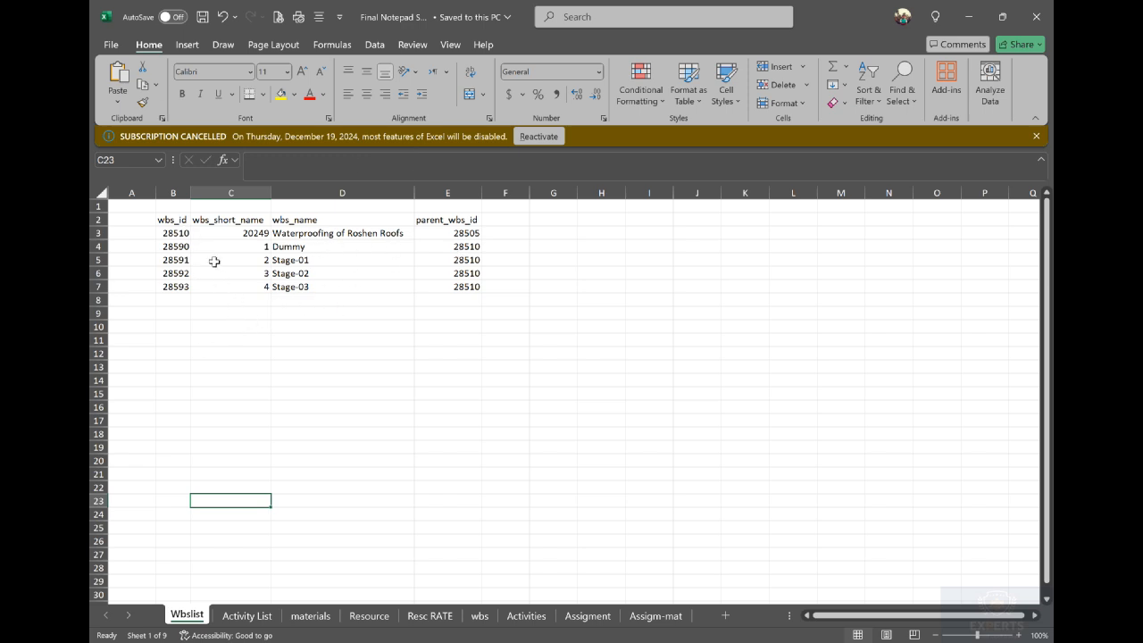
left_click(182, 219)
left_click_drag(184, 219, 473, 248)
left_click(281, 94)
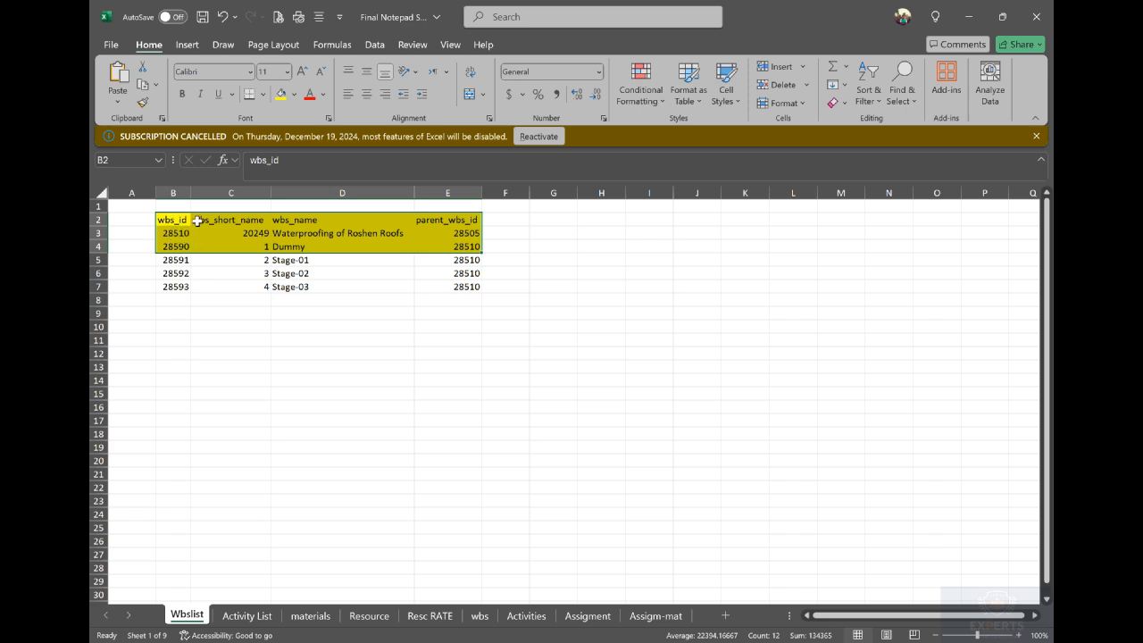
- Review the IDs, short name, WBS names and parent ID of the project and Dummy rows in the Wbslist sheet
left_click(256, 235)
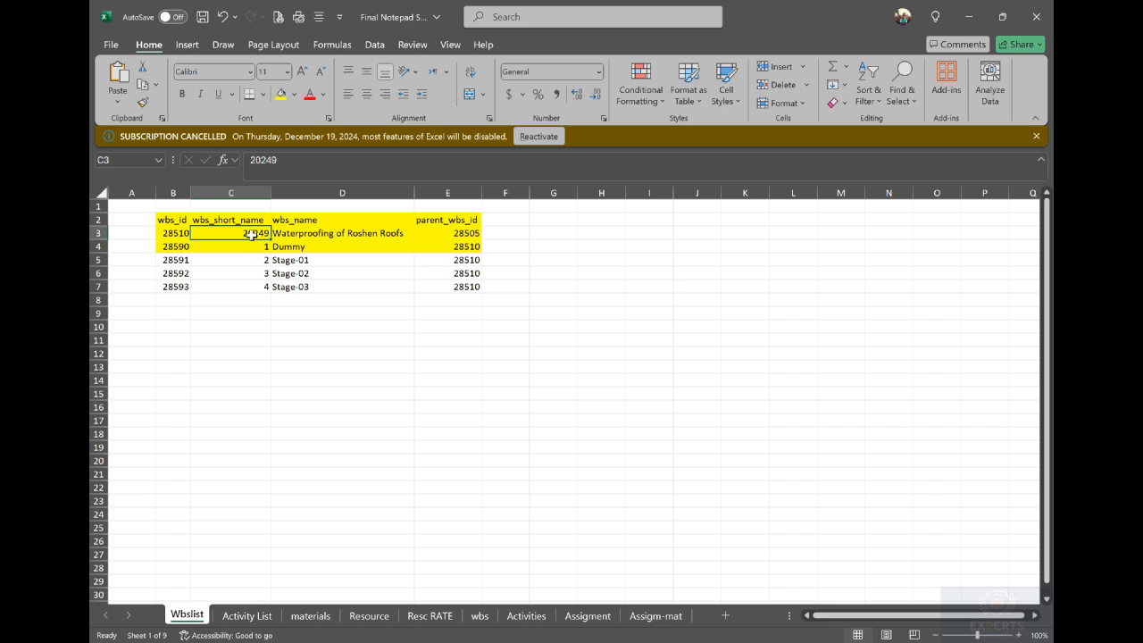
left_click(299, 236)
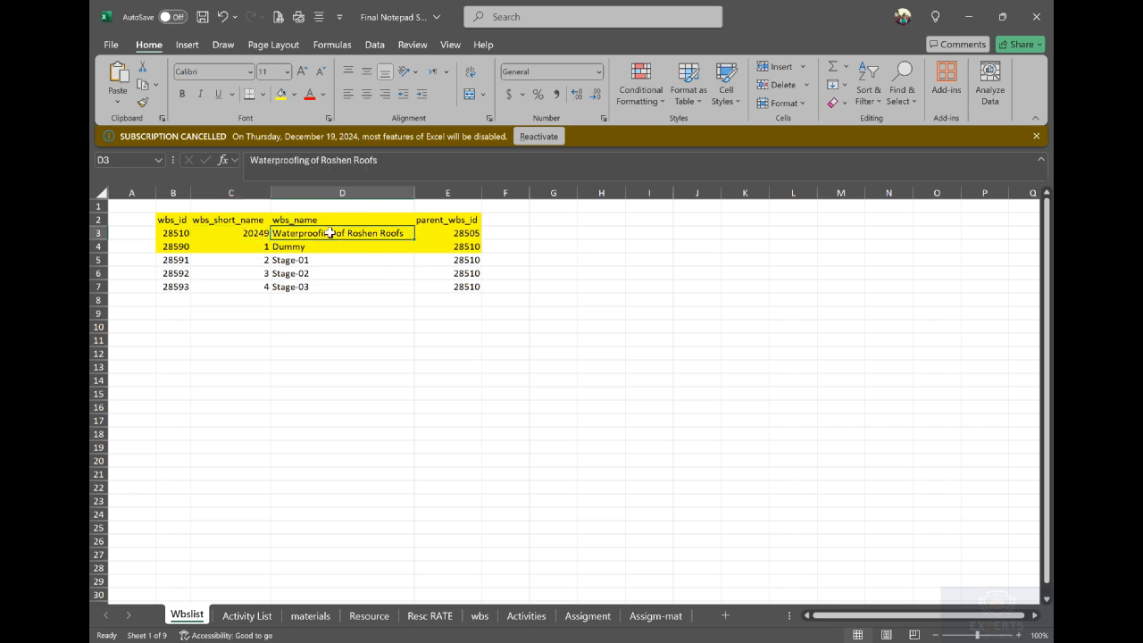
left_click(468, 230)
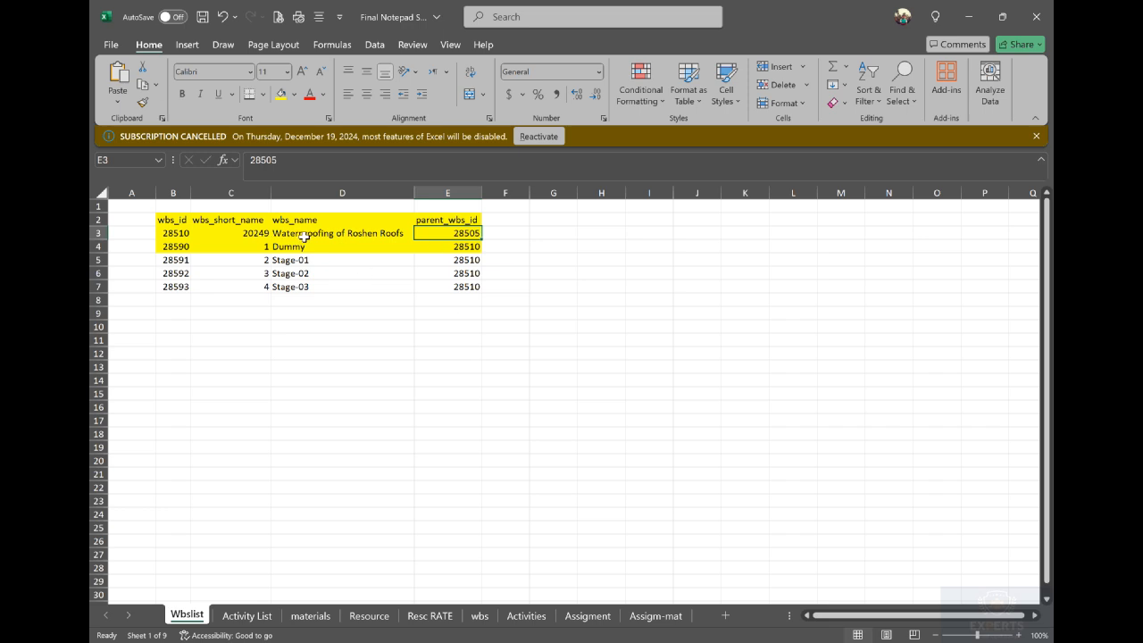
left_click(175, 237)
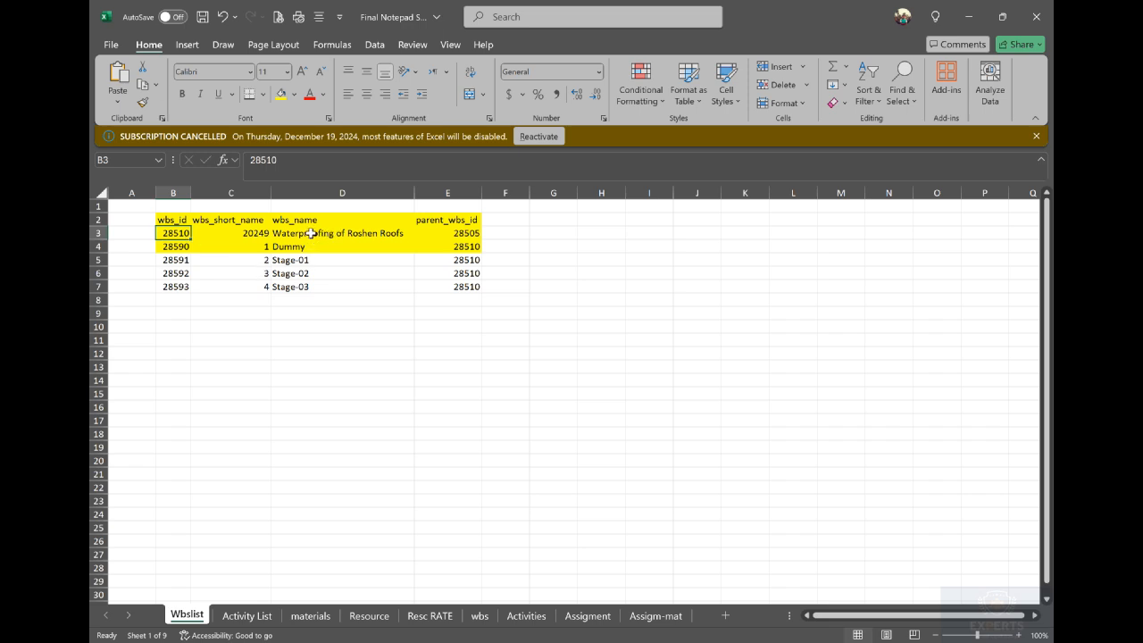
left_click(177, 249)
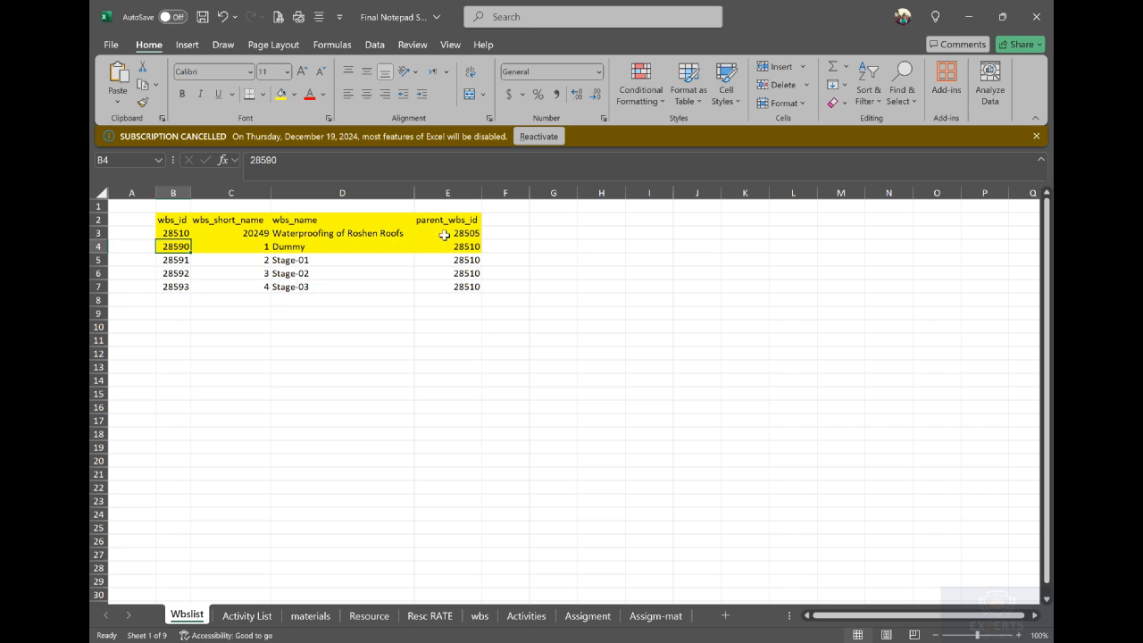
left_click(295, 246)
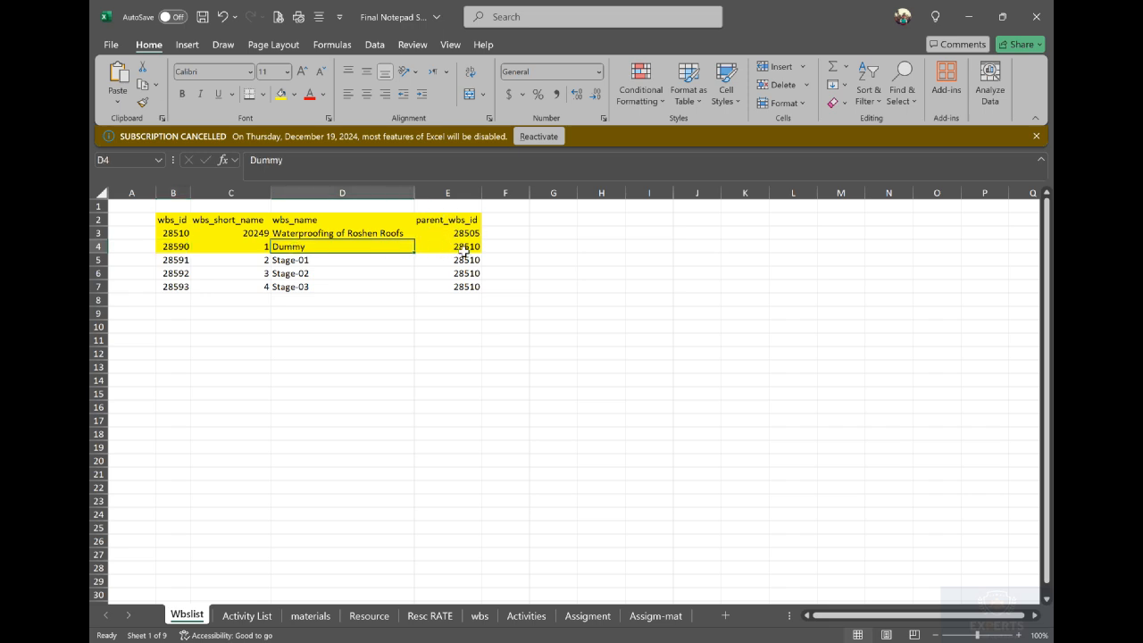
- Review the project's WBS ID, the Stage-01 to Stage-03 names and the Dummy row's ID in the Wbslist sheet
left_click(187, 233)
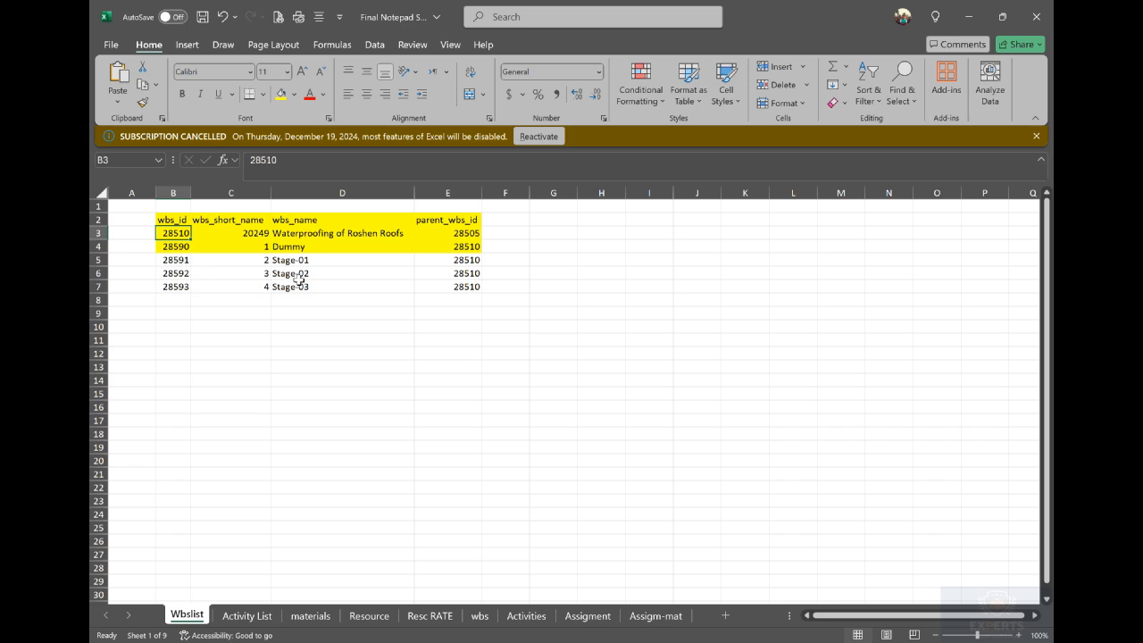
left_click_drag(319, 260, 324, 289)
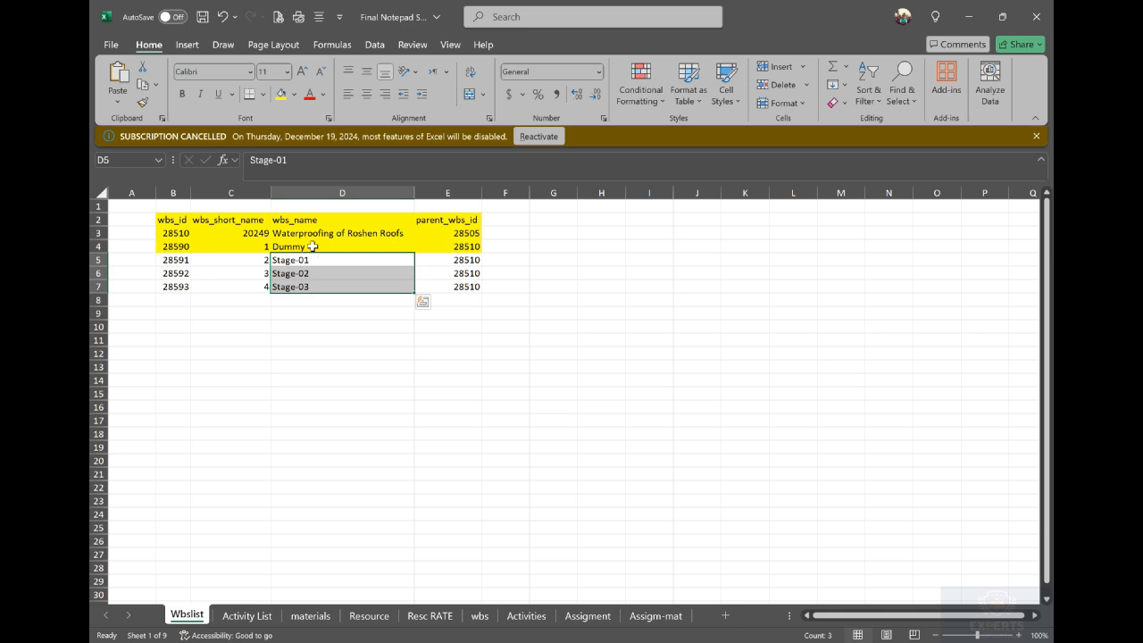
left_click(171, 248)
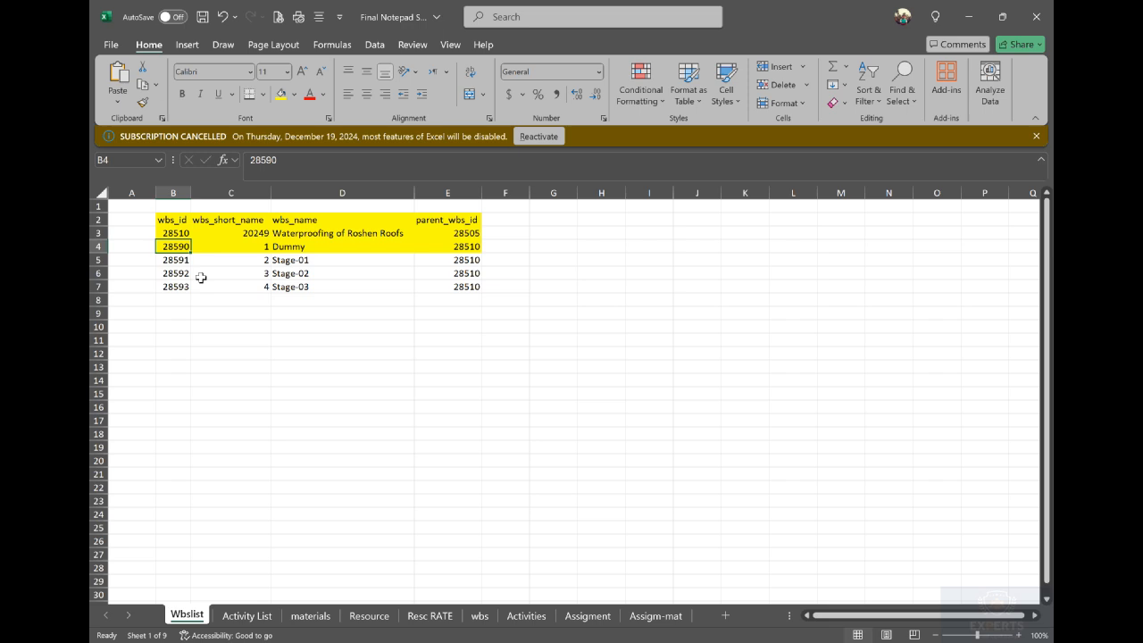
- Copy the full WBS table, A1:AA6, from the wbs sheet
left_click(479, 615)
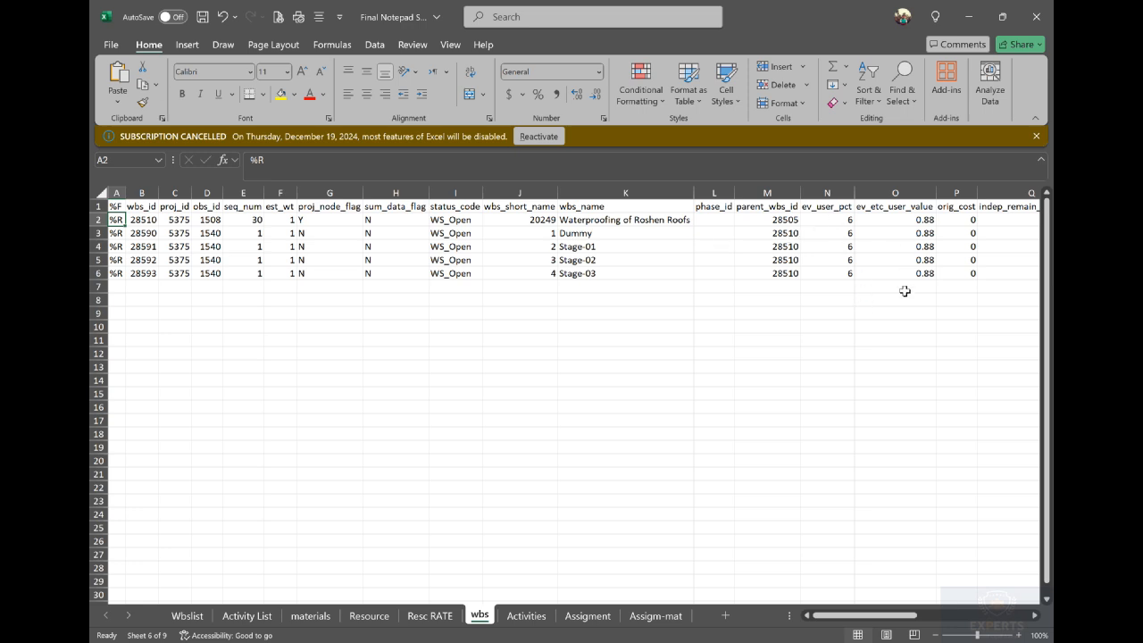
left_click_drag(906, 616, 1028, 605)
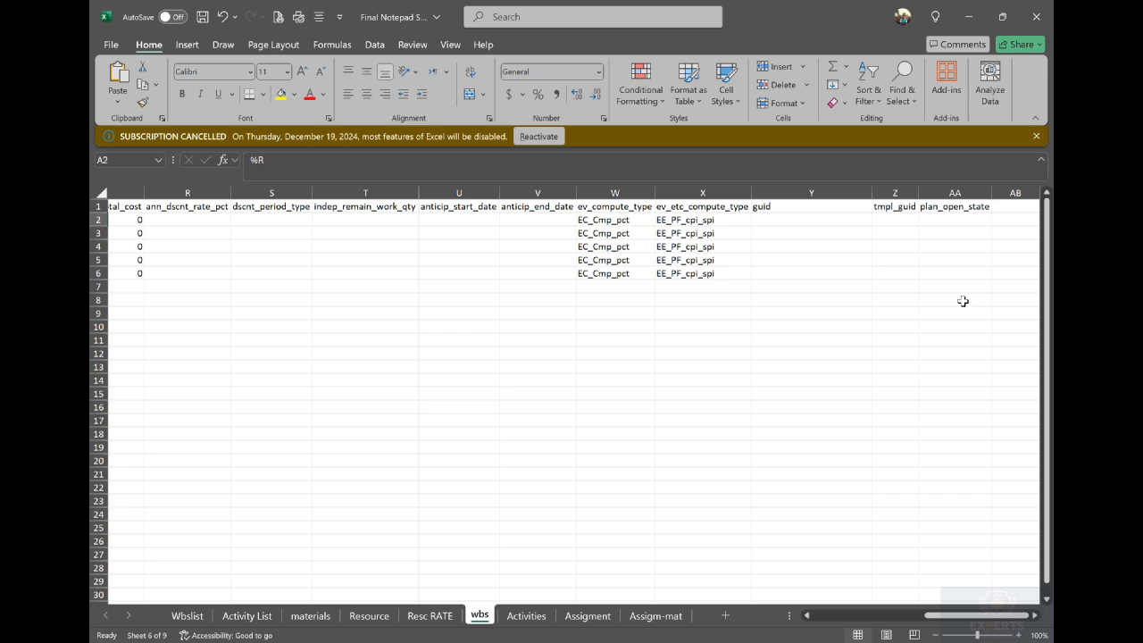
left_click_drag(969, 270, 117, 208)
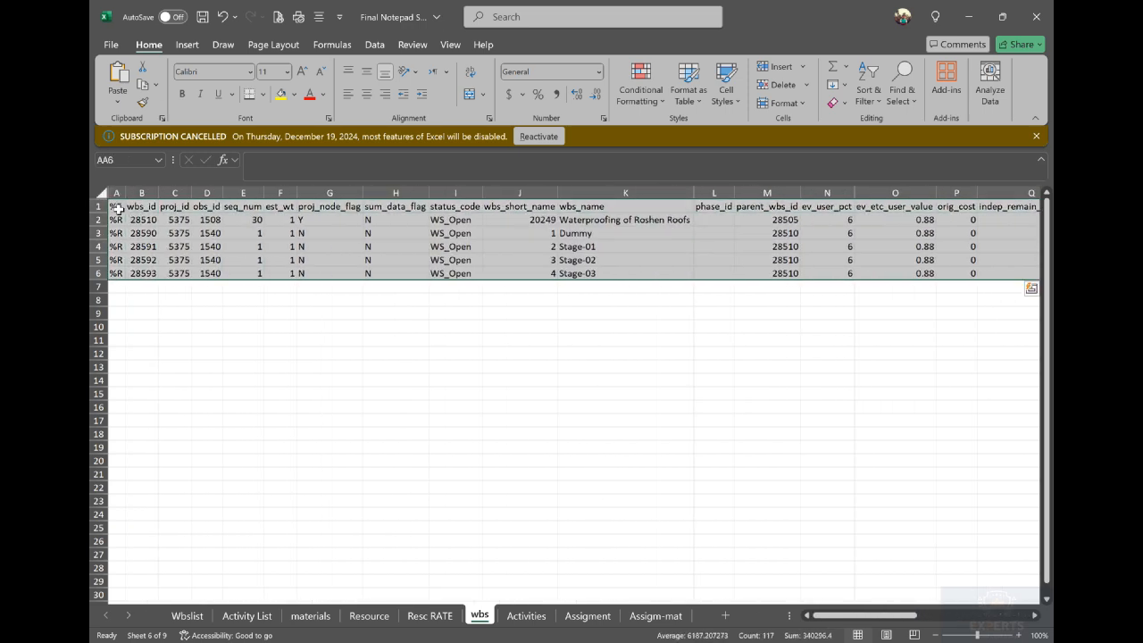
right_click(117, 208)
left_click(177, 203)
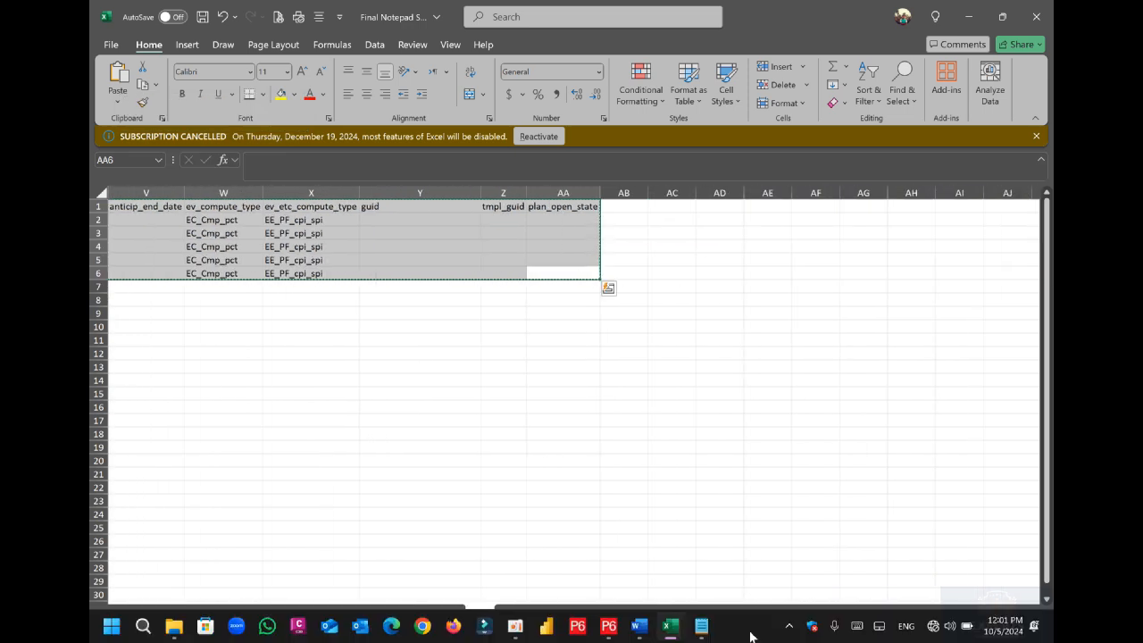
- Switch to Notepad22.xer, paste the copied WBS table over the selected PROJWBS header and records, and delete the blank line below it
left_click(702, 625)
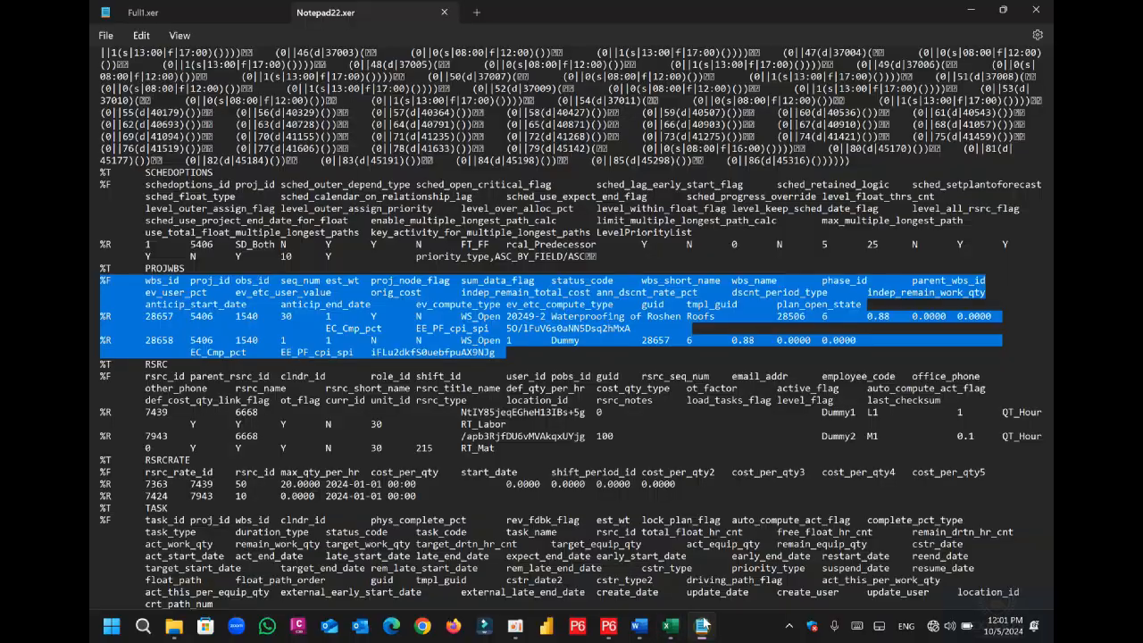
right_click(297, 309)
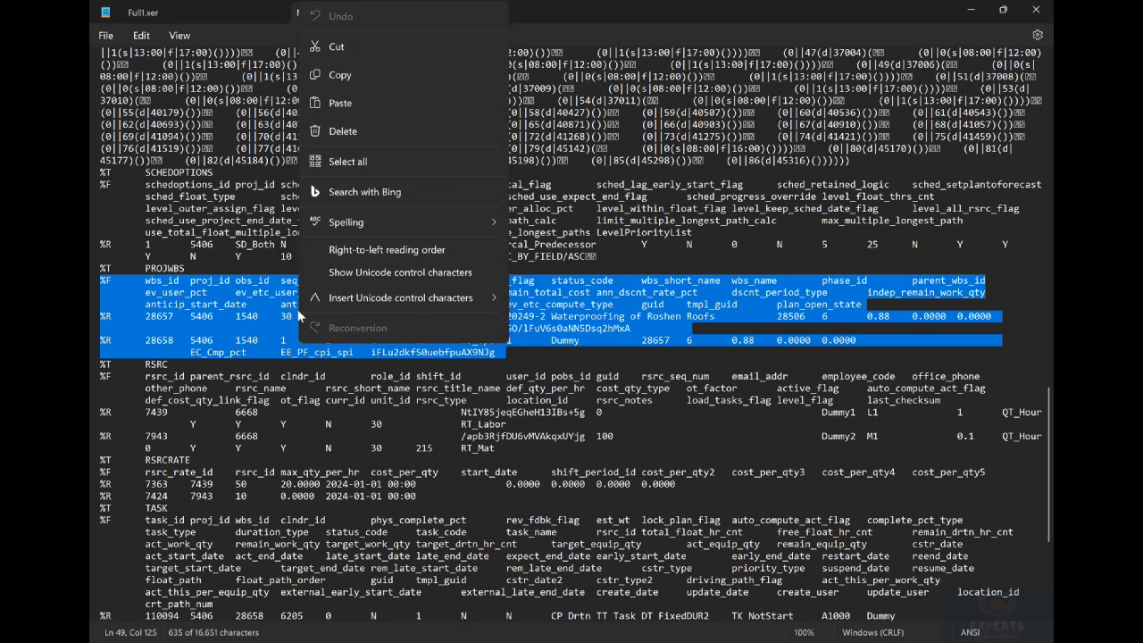
left_click(340, 104)
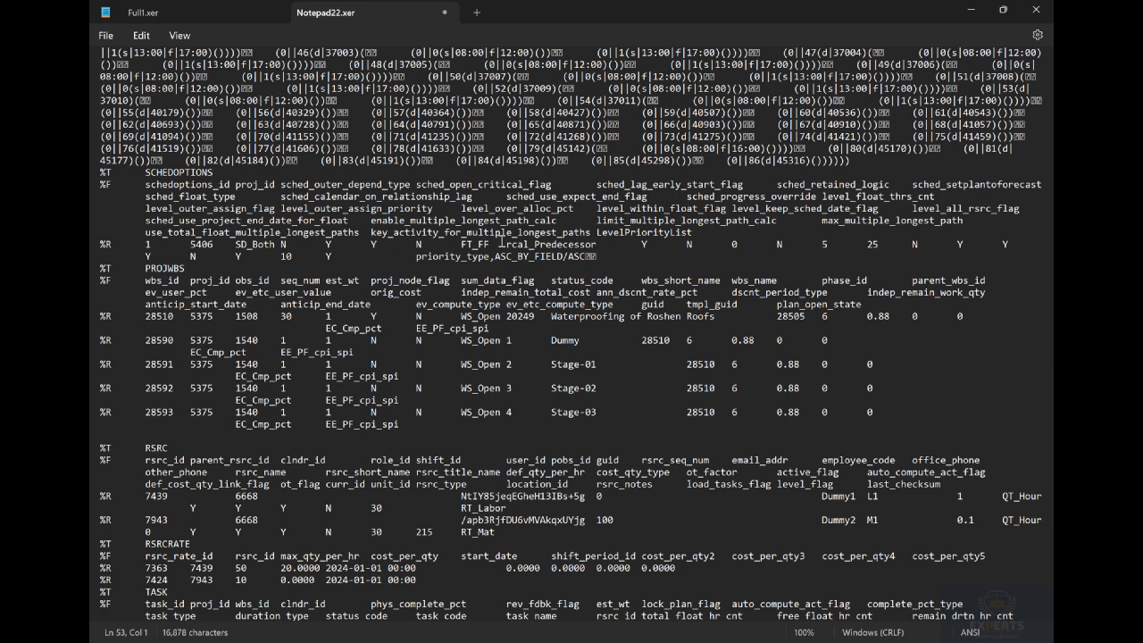
key("BackSpace")
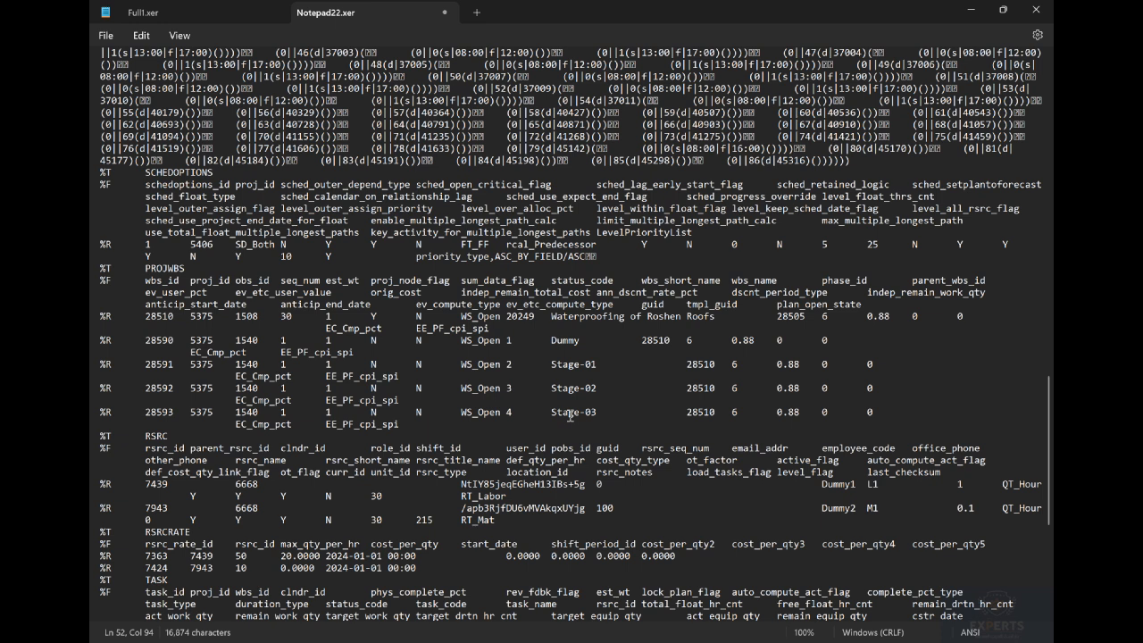
- Switch to the Final Notepad Sheet workbook and fill rows 1 to 3 of the Resource sheet with yellow
mouse_move(753, 635)
mouse_move(707, 633)
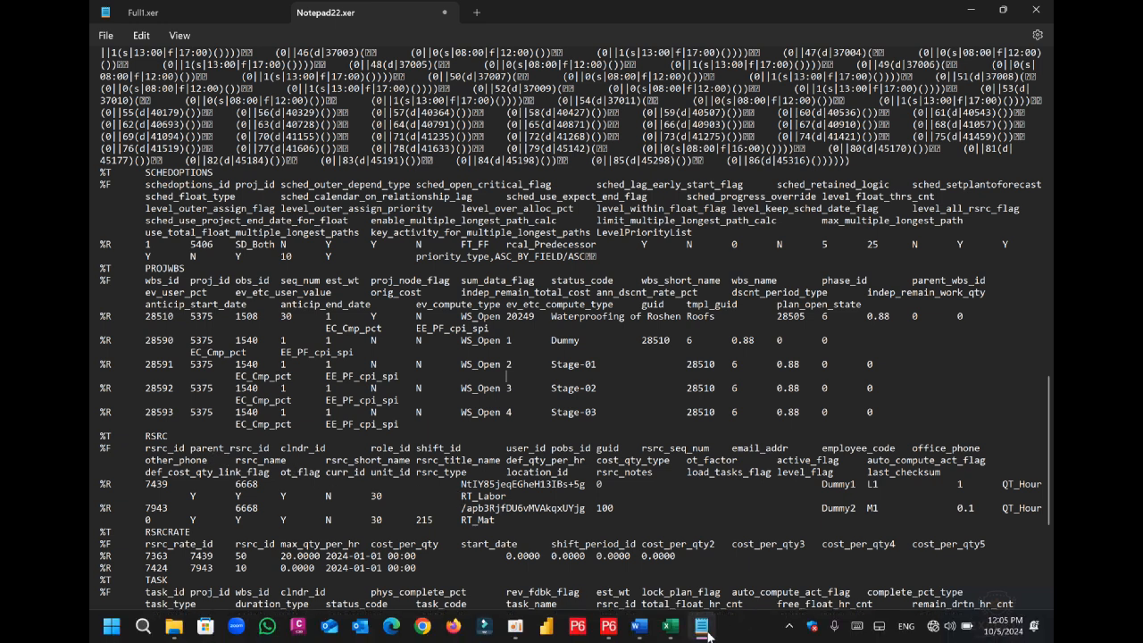
mouse_move(671, 626)
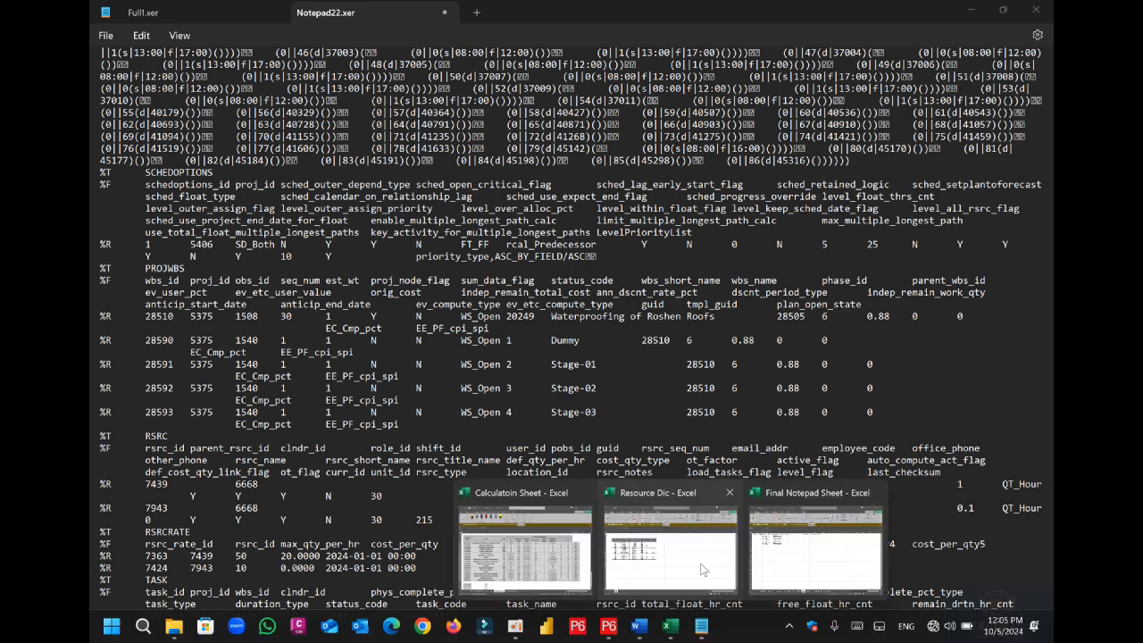
left_click(793, 560)
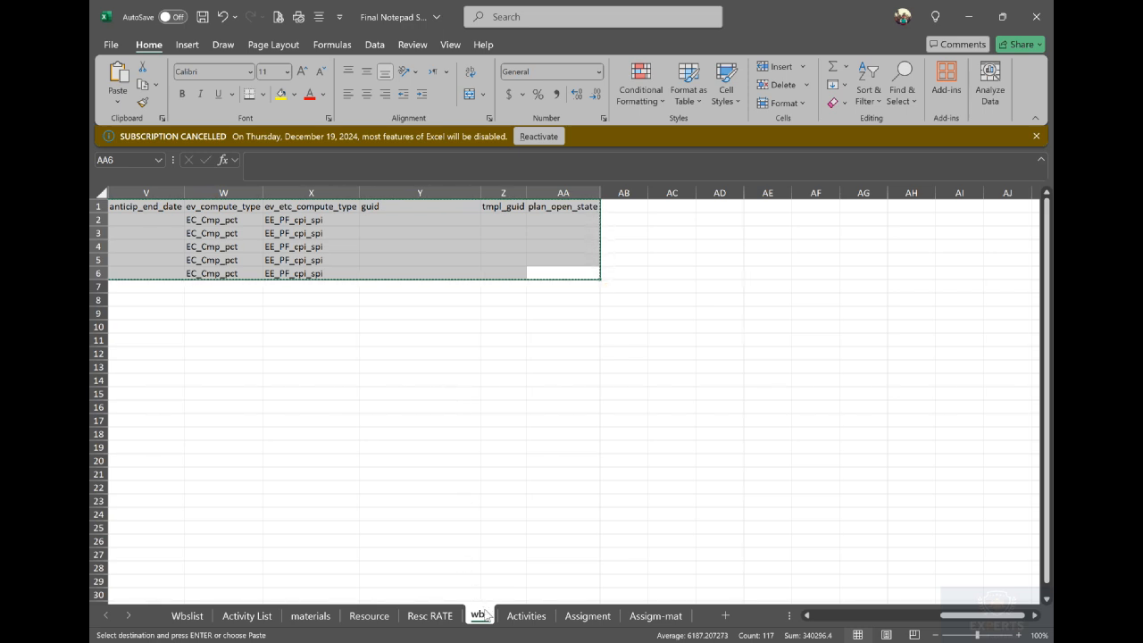
left_click(377, 613)
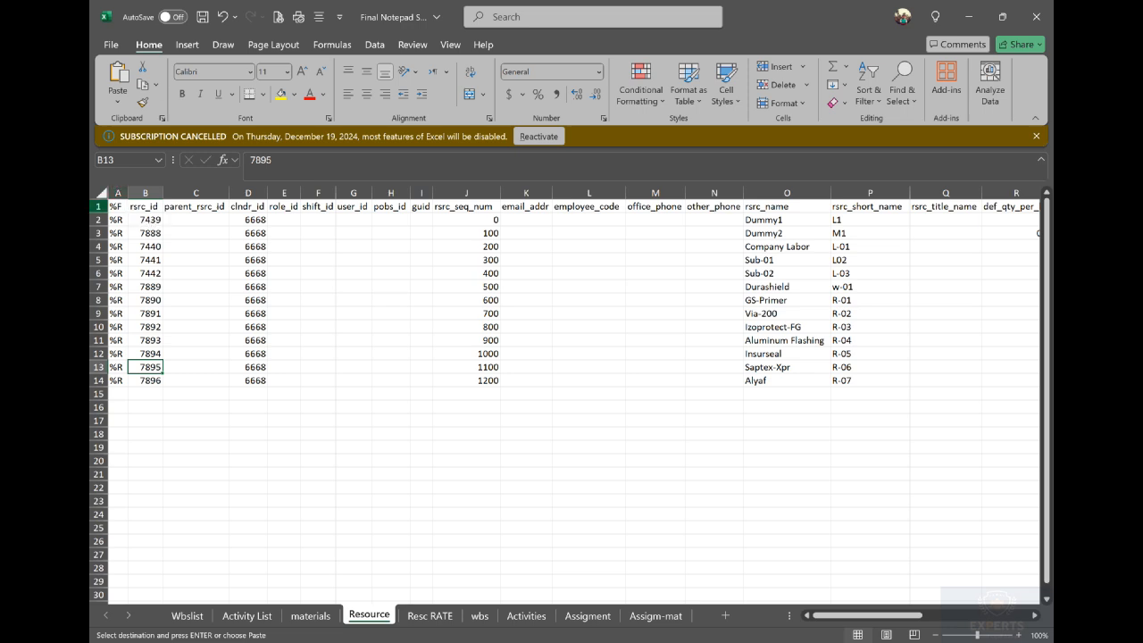
left_click_drag(99, 206, 98, 230)
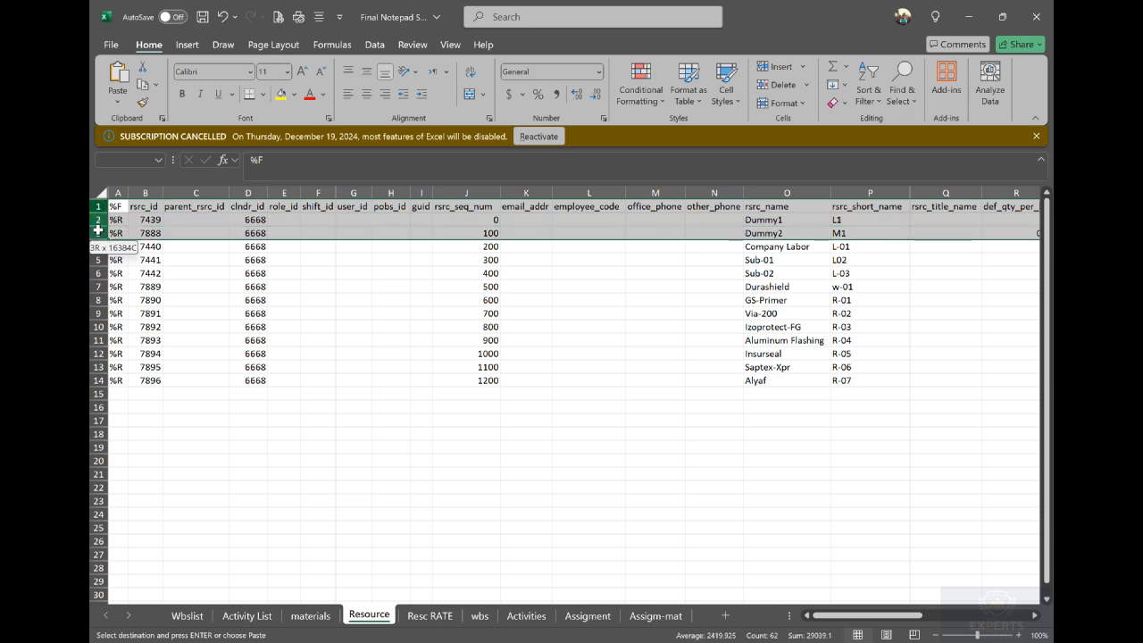
left_click(280, 93)
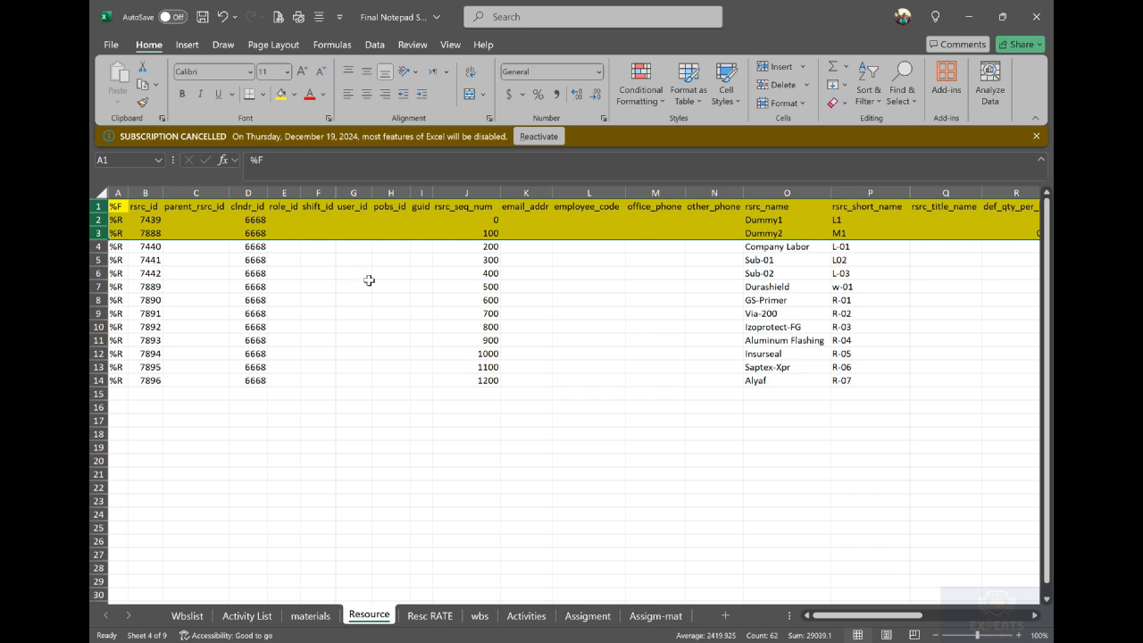
left_click(421, 301)
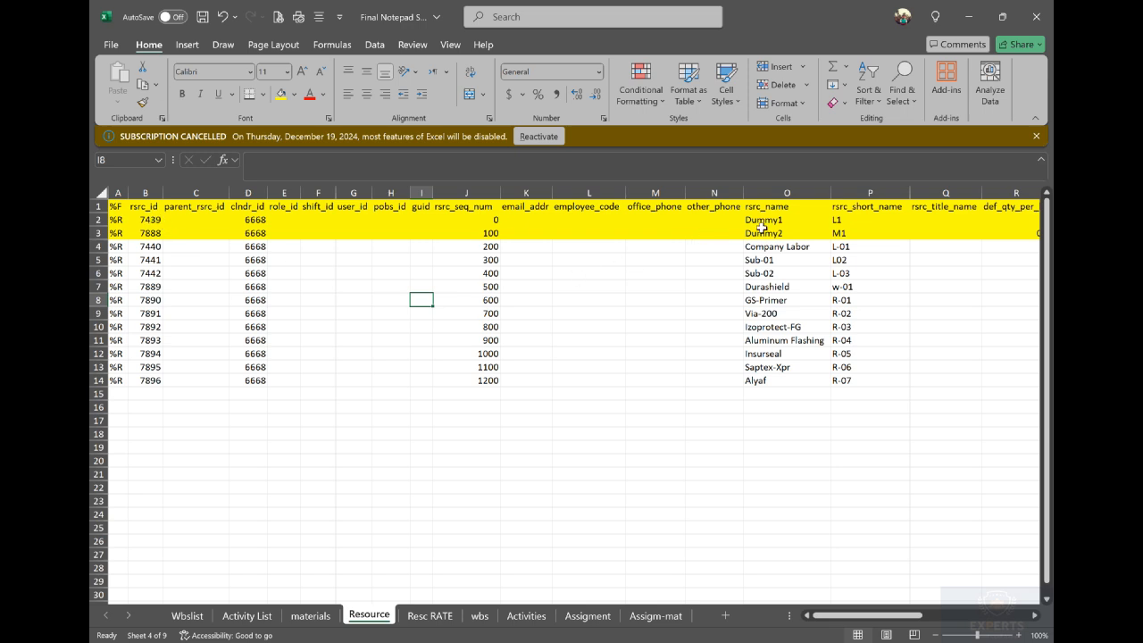
- Review the resource IDs in B3:B5 and the sequence numbers in J2:J3 of the Resource sheet
left_click(152, 236)
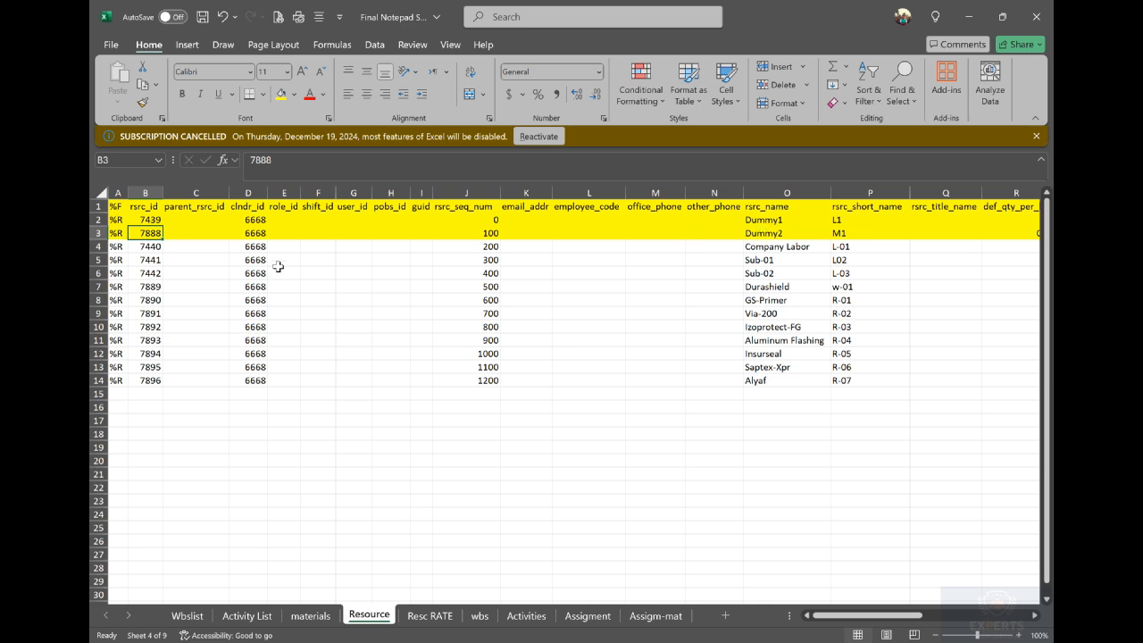
left_click(153, 249)
left_click(155, 261)
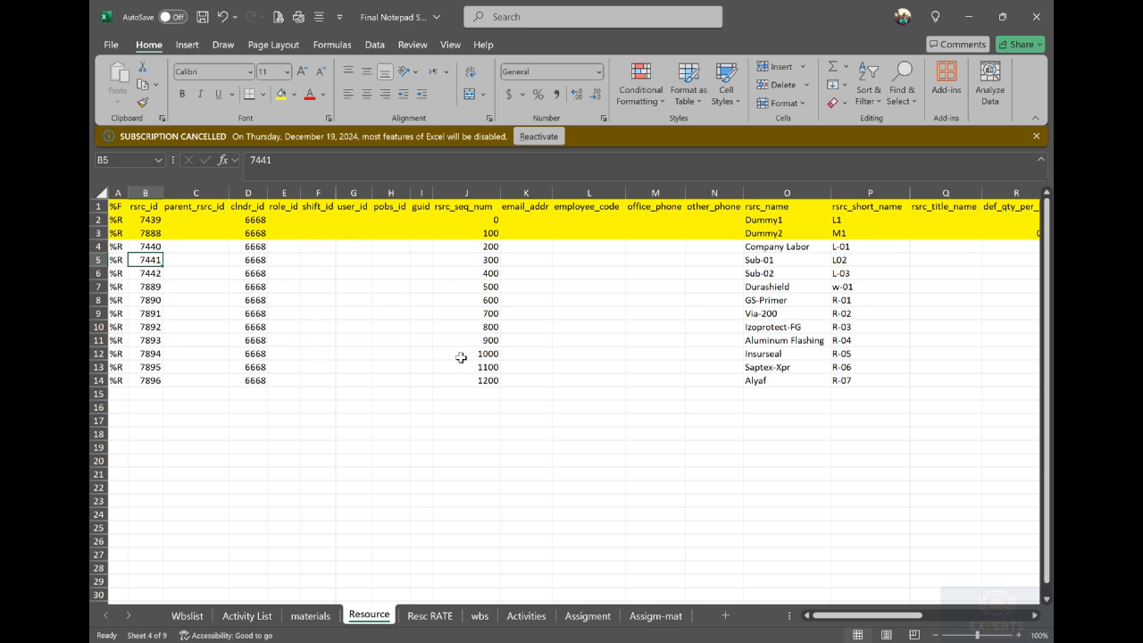
left_click(496, 223)
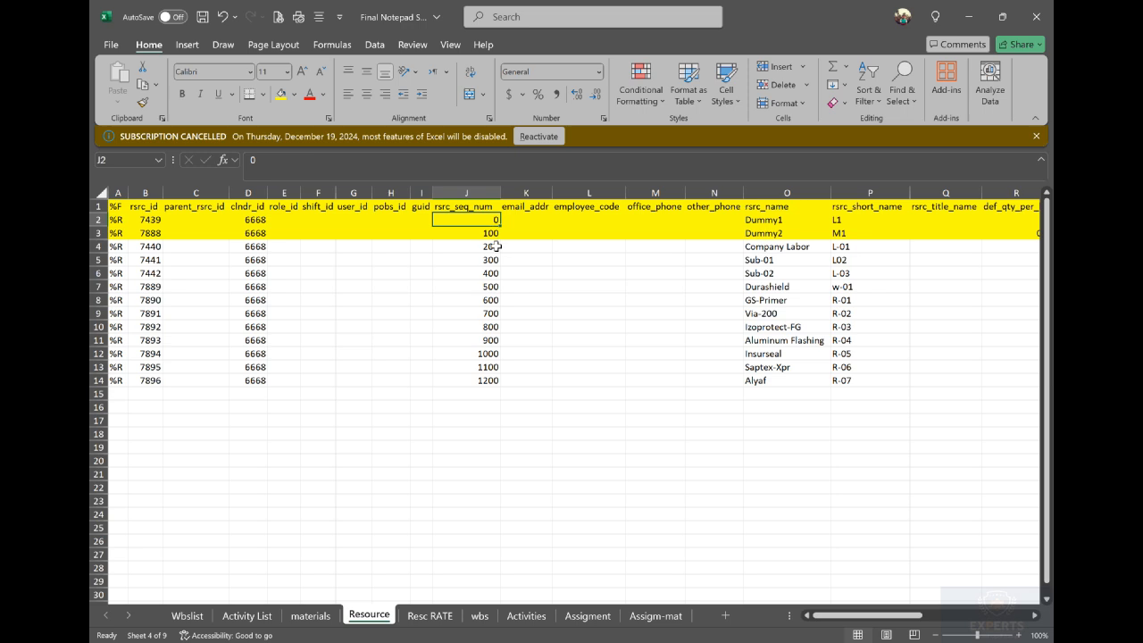
left_click(494, 233)
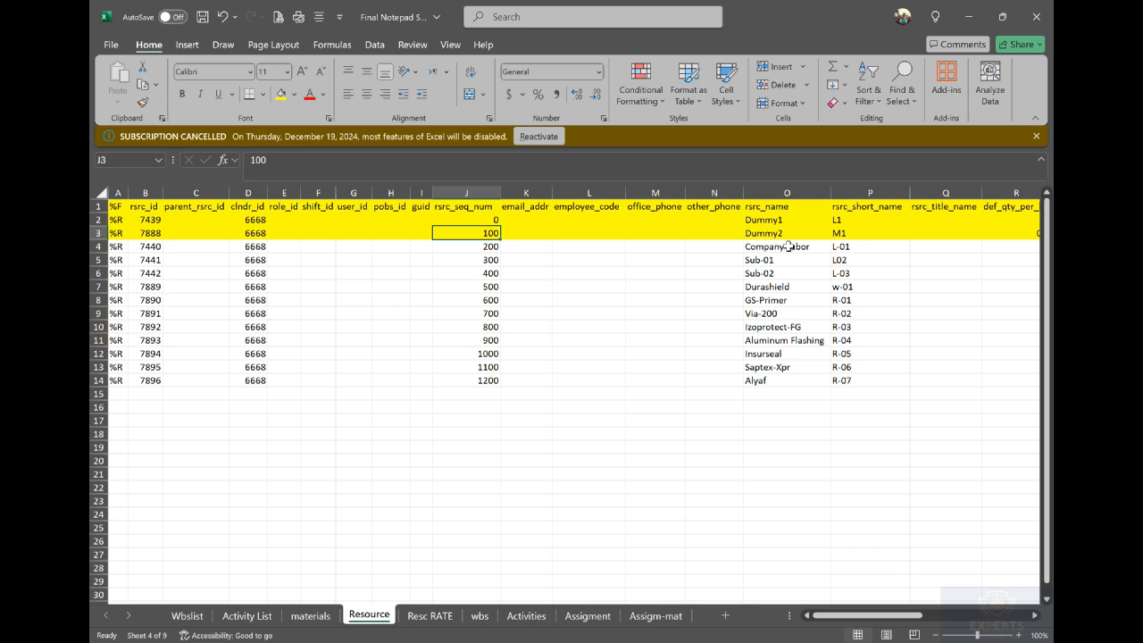
- Switch to the Resource Dic workbook and check the resource names in D5:D15
mouse_move(717, 636)
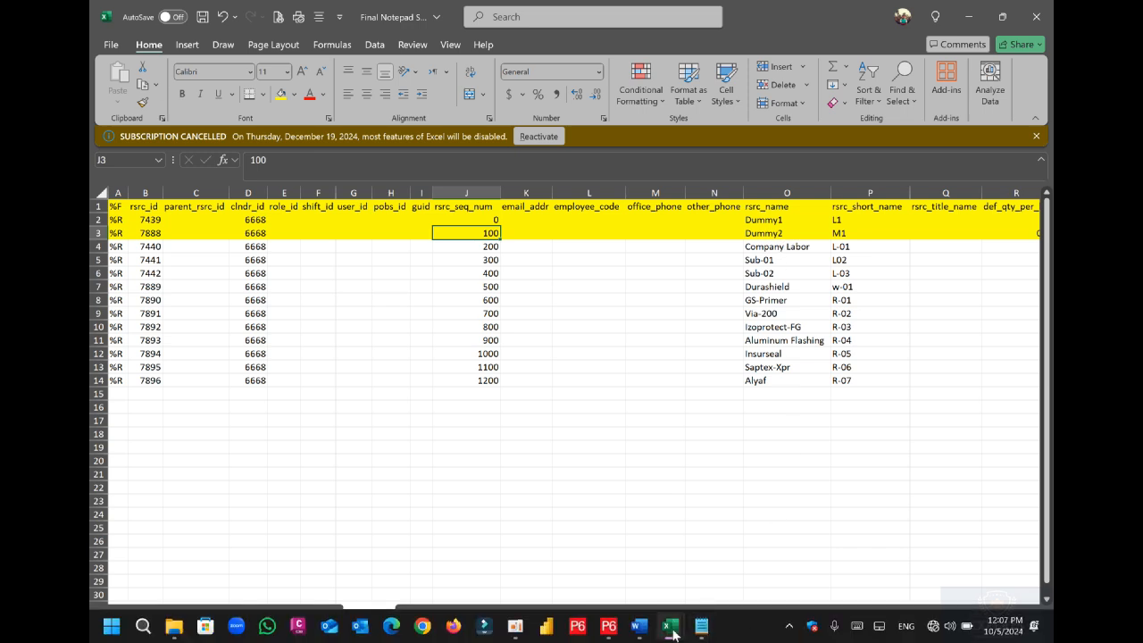
mouse_move(673, 634)
left_click(672, 536)
left_click_drag(241, 266, 258, 382)
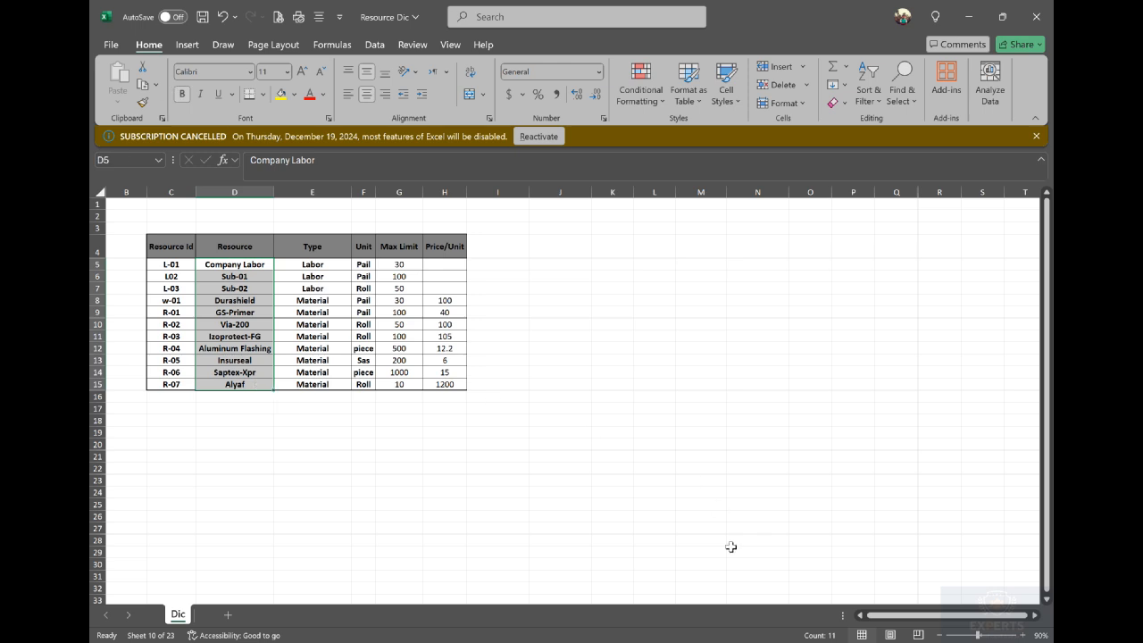
- Return to the Final Notepad Sheet workbook and review the Resource sheet's remaining columns through last_checksum
mouse_move(731, 636)
mouse_move(670, 625)
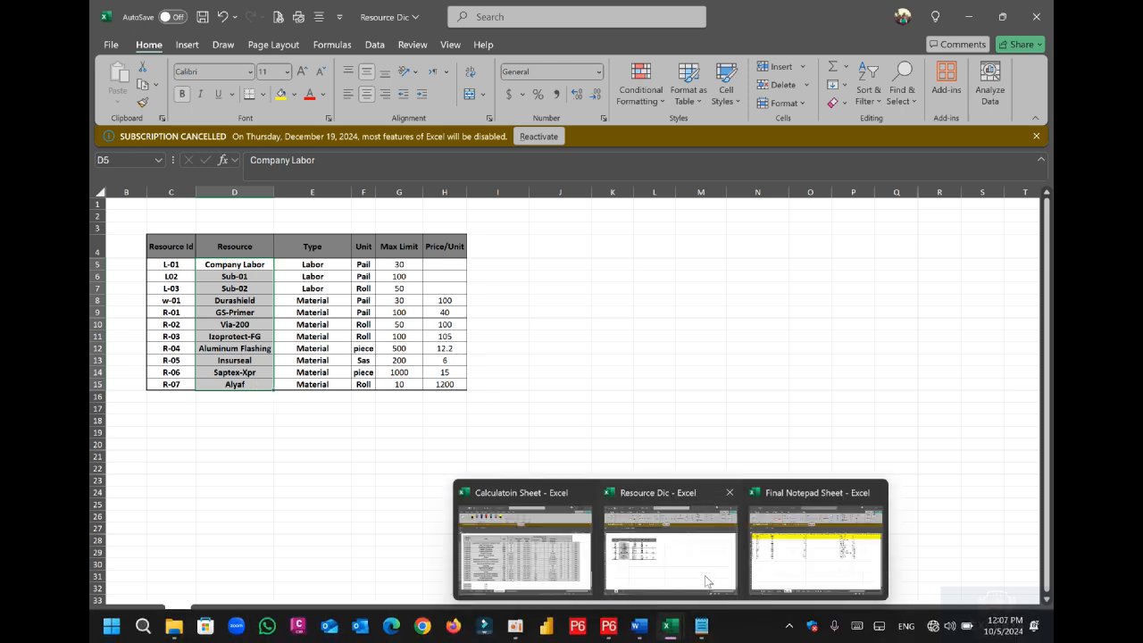
left_click(815, 547)
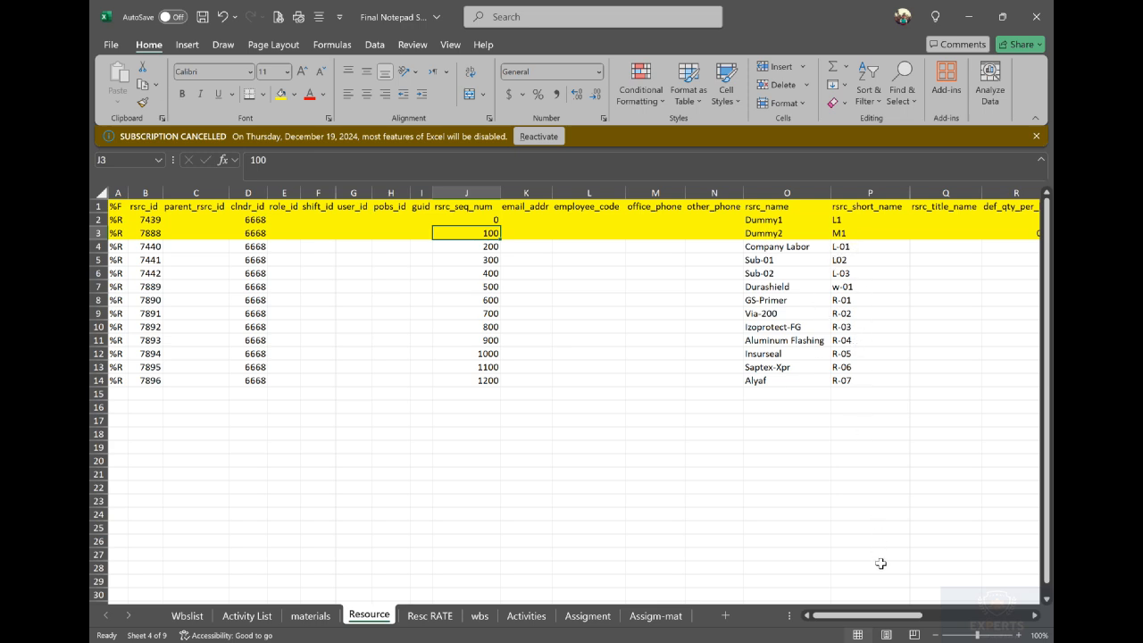
mouse_move(892, 623)
left_mouse_down()
mouse_move(922, 623)
mouse_move(852, 622)
mouse_move(895, 621)
left_mouse_up()
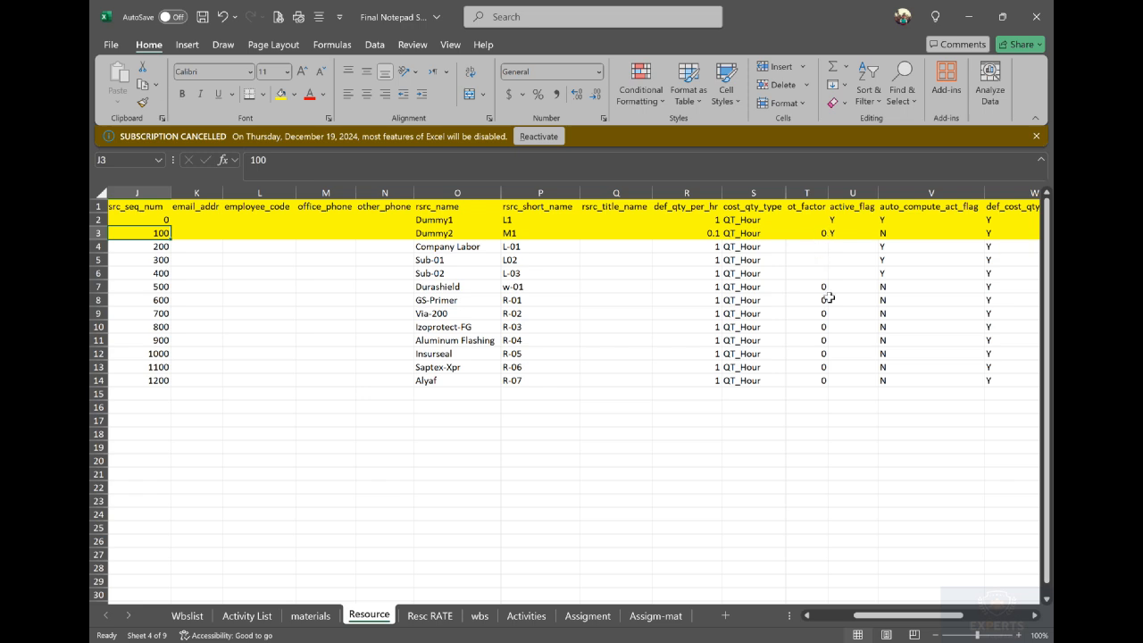
left_click_drag(939, 616, 968, 616)
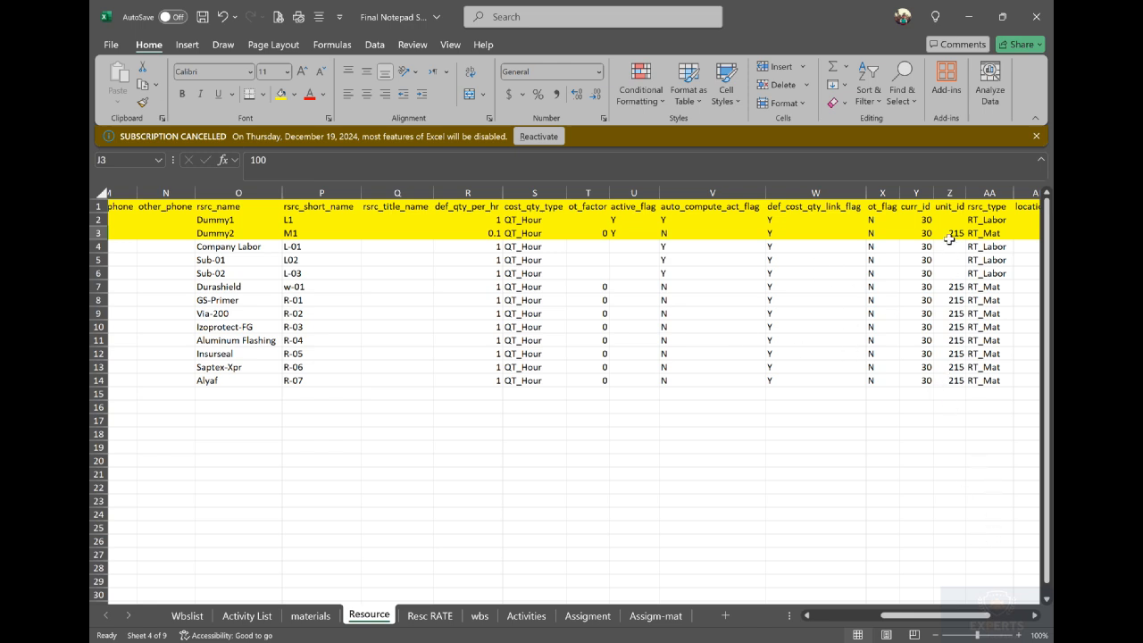
left_click_drag(952, 616, 1000, 618)
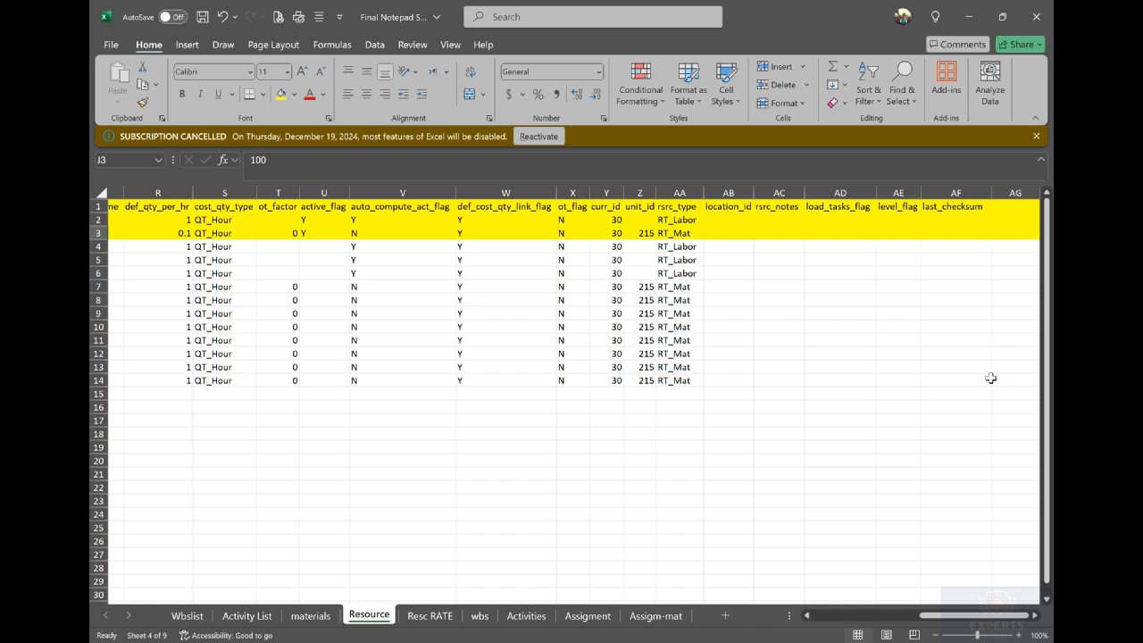
- Reorder the sheets so that wbs follows Activity List and Activities comes directly after wbs
left_click_drag(483, 617, 314, 621)
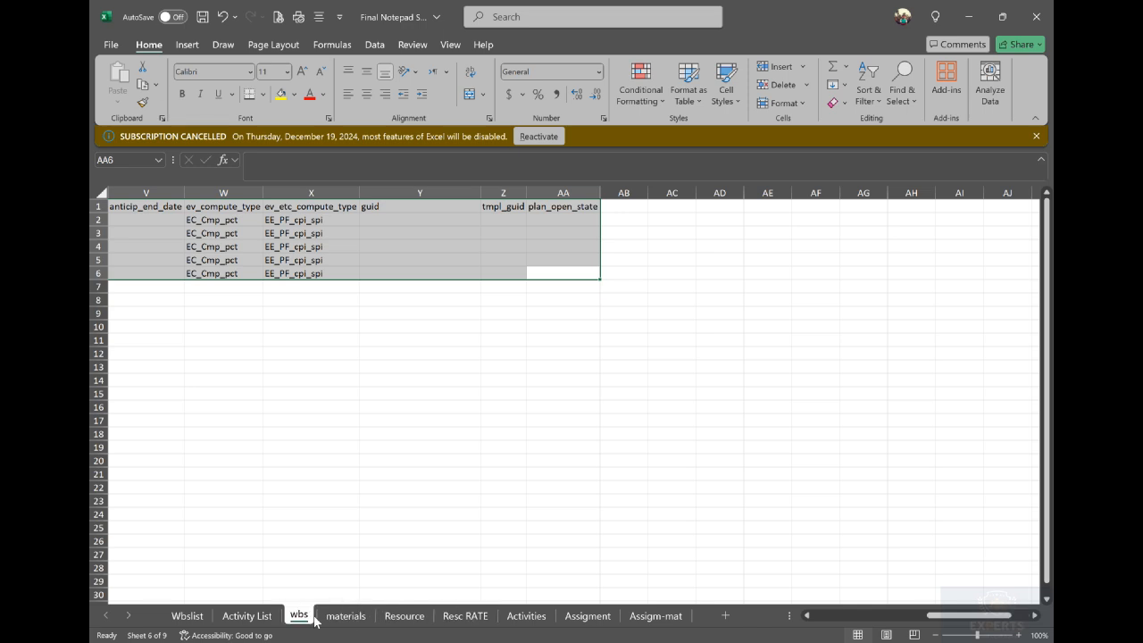
mouse_move(404, 623)
left_mouse_down()
mouse_move(330, 607)
mouse_move(391, 604)
left_mouse_up()
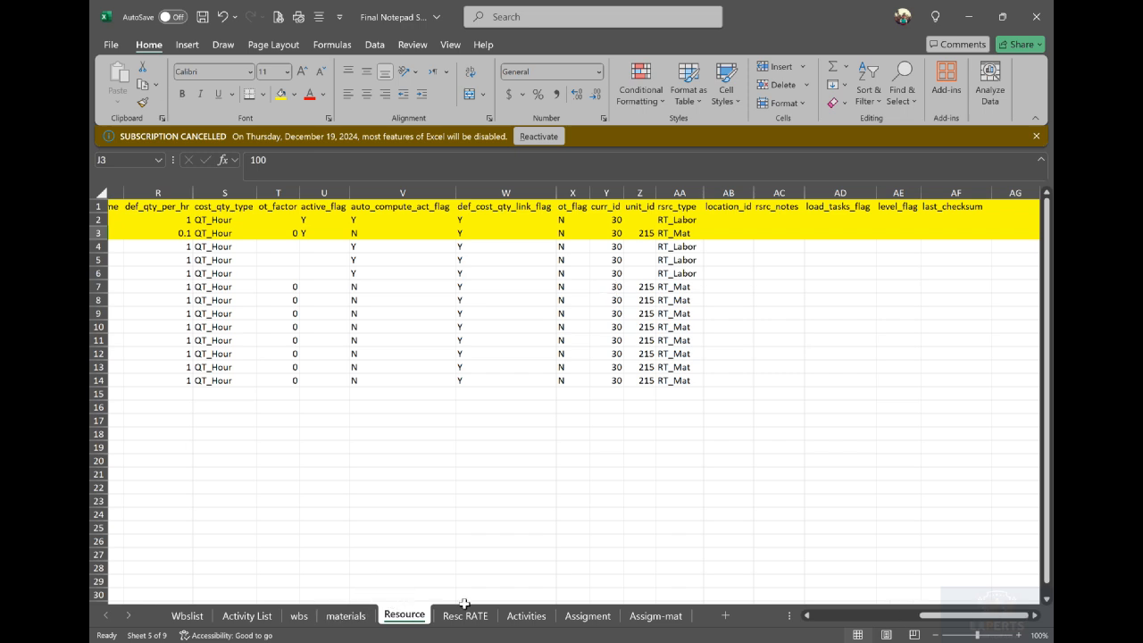
left_click_drag(517, 619, 359, 618)
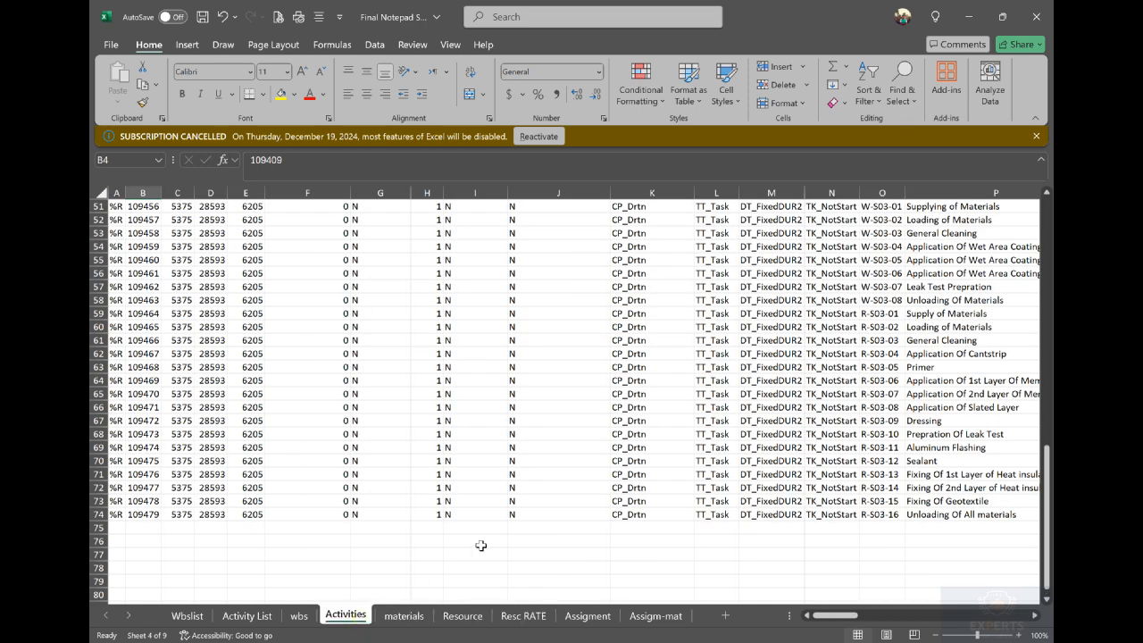
- Fill the header and Dummy activity rows, 1 and 2, of the Activities sheet with yellow
scroll(545, 527, "up", 17)
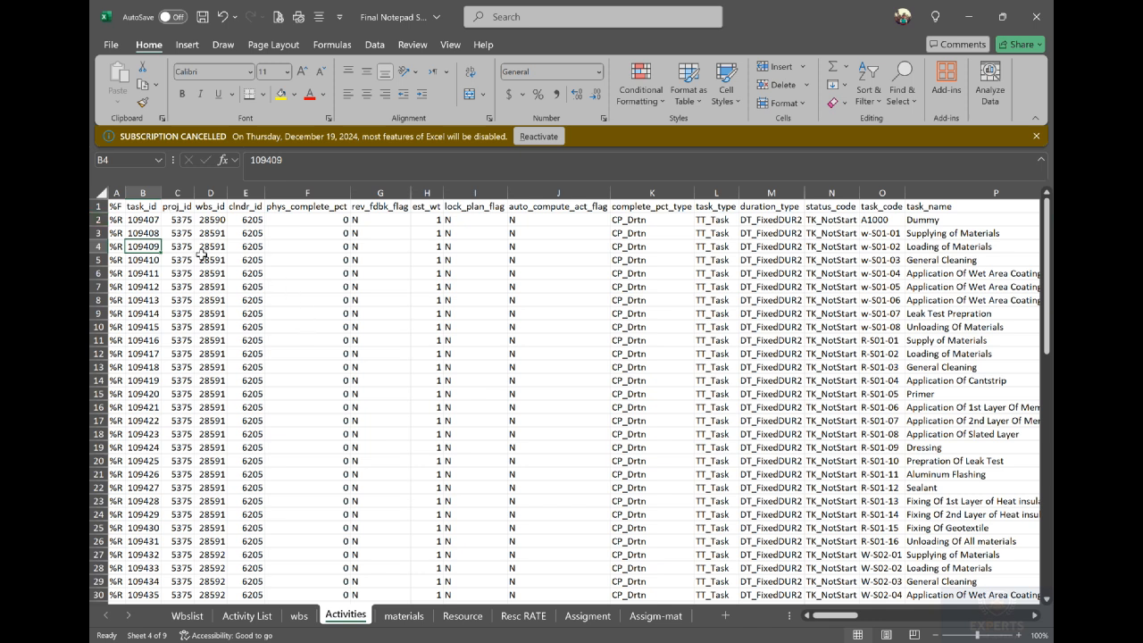
left_click_drag(95, 206, 94, 218)
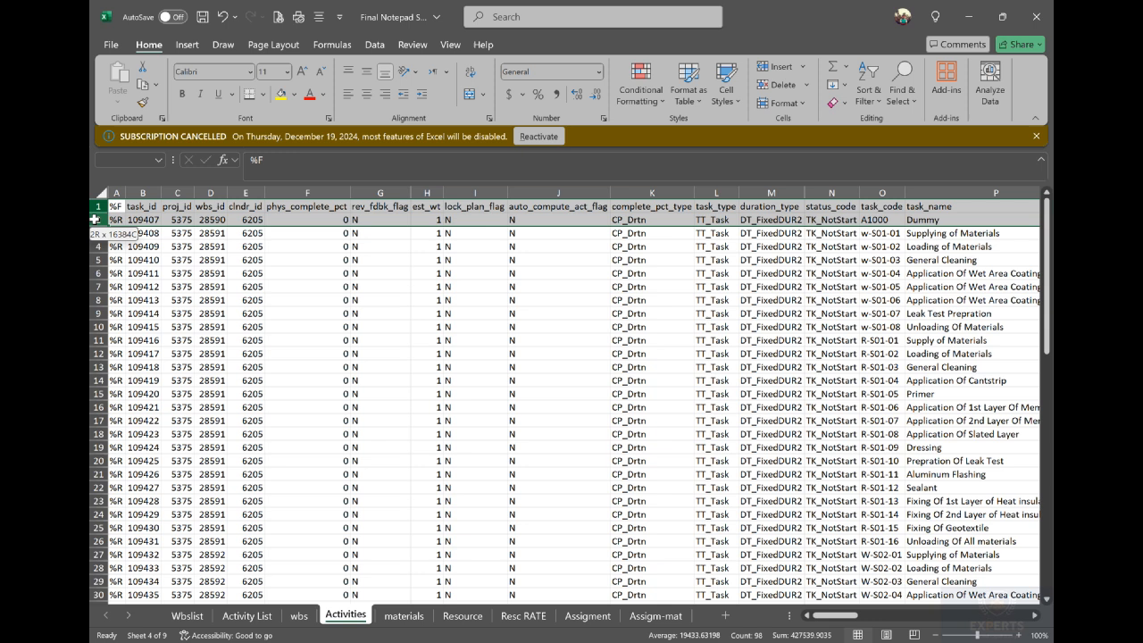
left_click(282, 94)
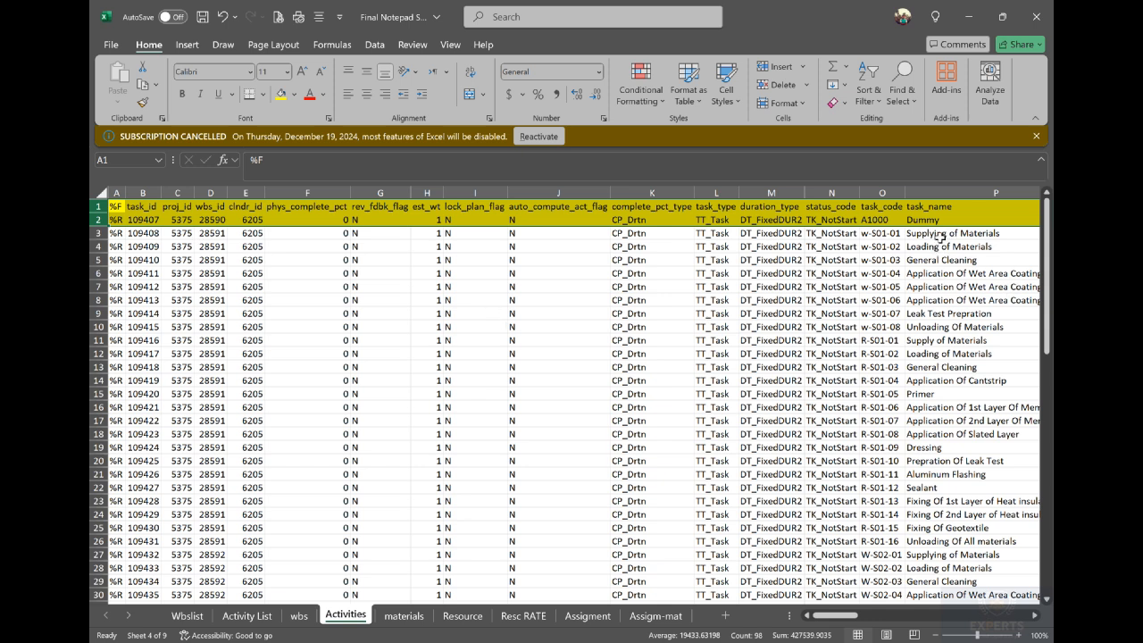
- Switch to the Calculatoin Sheet workbook and check the activity names in C4:C10 of the Budget Labors sheet
mouse_move(814, 630)
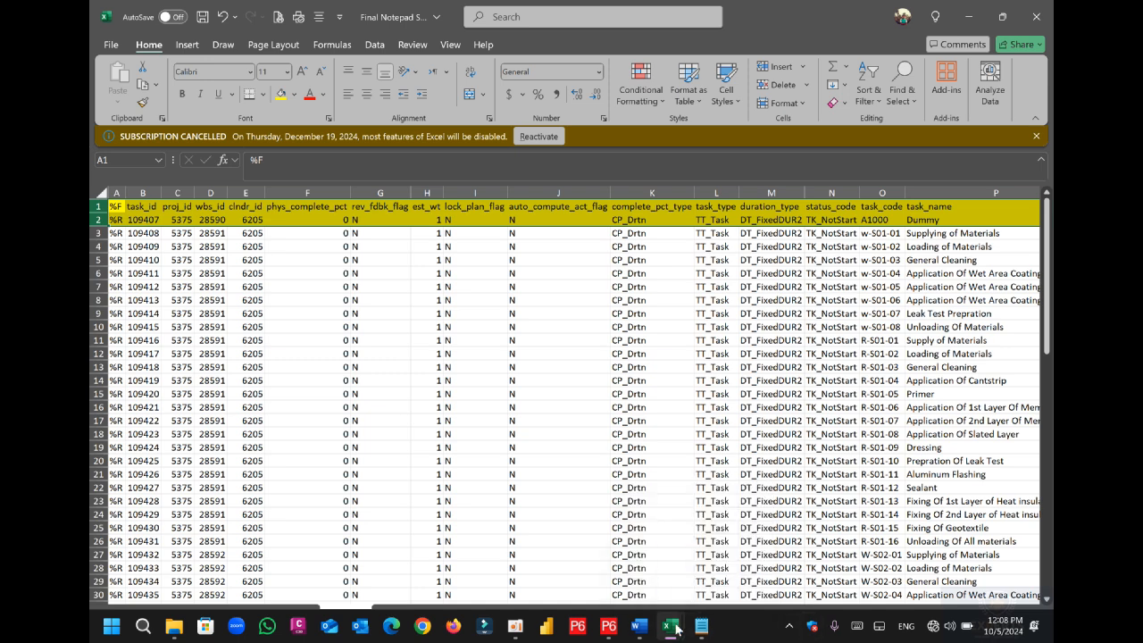
mouse_move(676, 630)
left_click(527, 514)
scroll(152, 461, "up", 15)
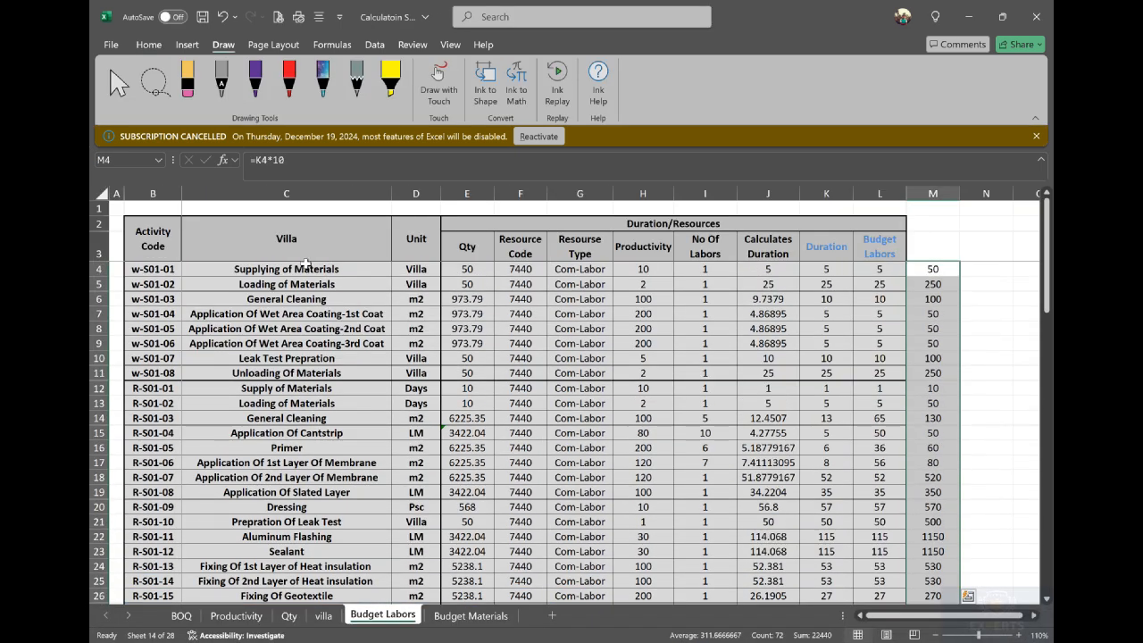
left_click_drag(306, 268, 295, 360)
- Return to the Final Notepad Sheet workbook and review the task_name entries on the Activities sheet
mouse_move(681, 631)
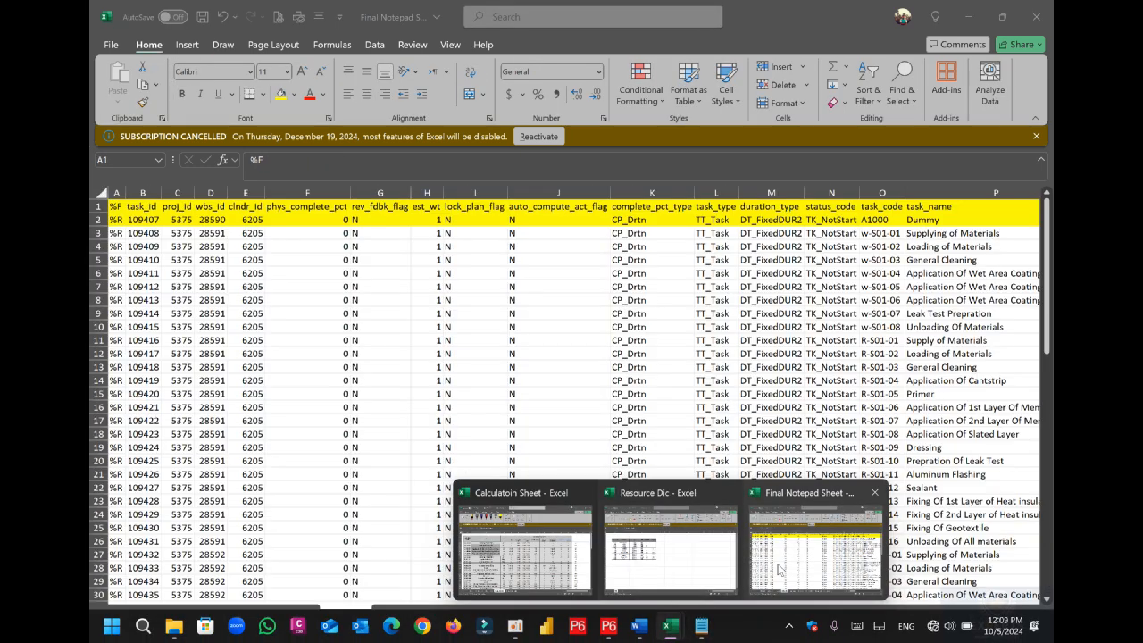
left_click(779, 569)
left_click(951, 235)
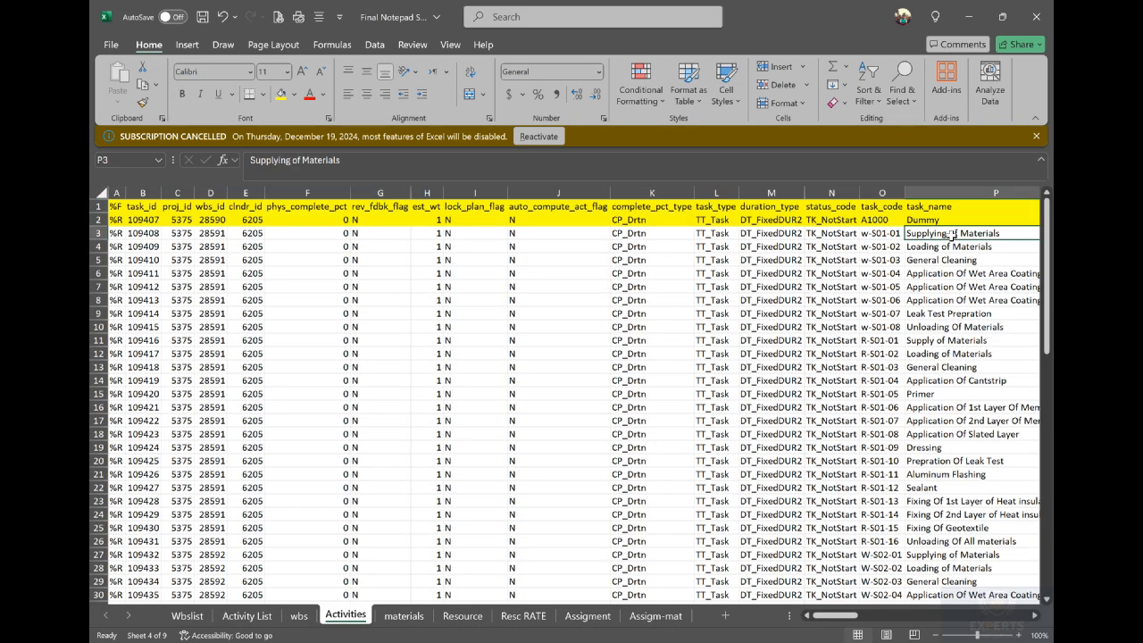
scroll(956, 404, "down", 17)
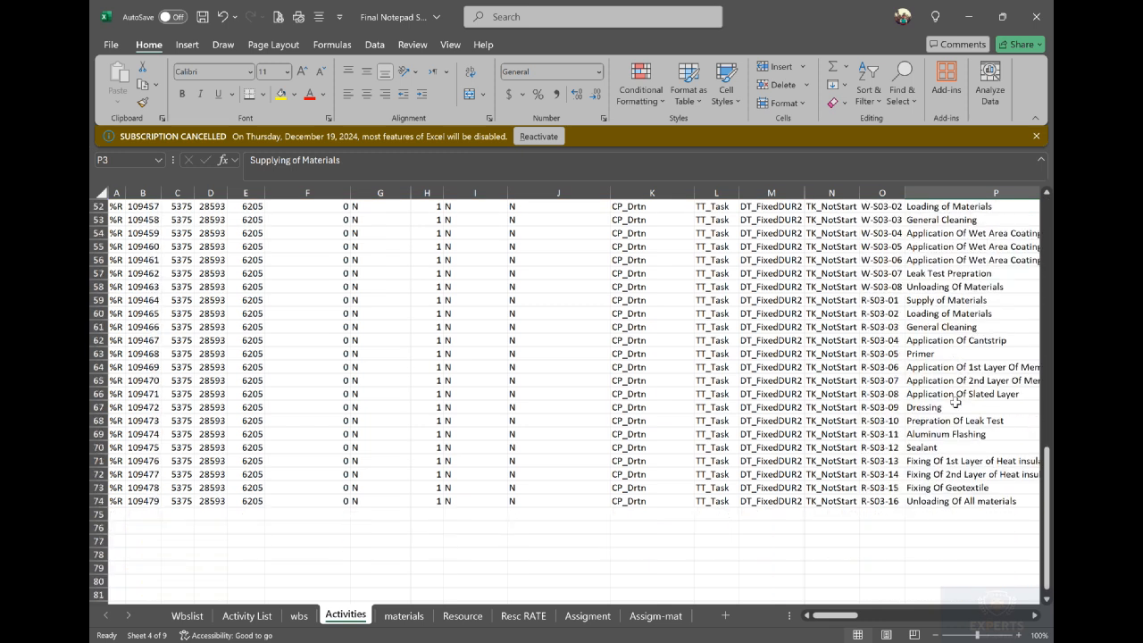
scroll(956, 404, "up", 17)
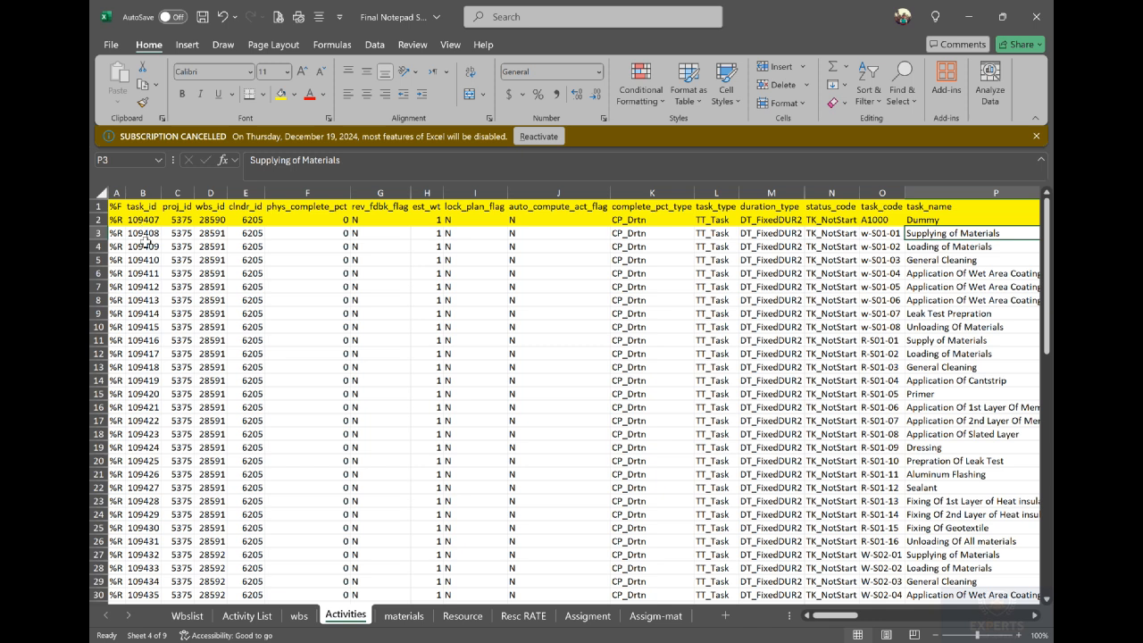
- Review the task_id values of the Activities sheet over the whole range B1:B74
scroll(146, 506, "down", 9)
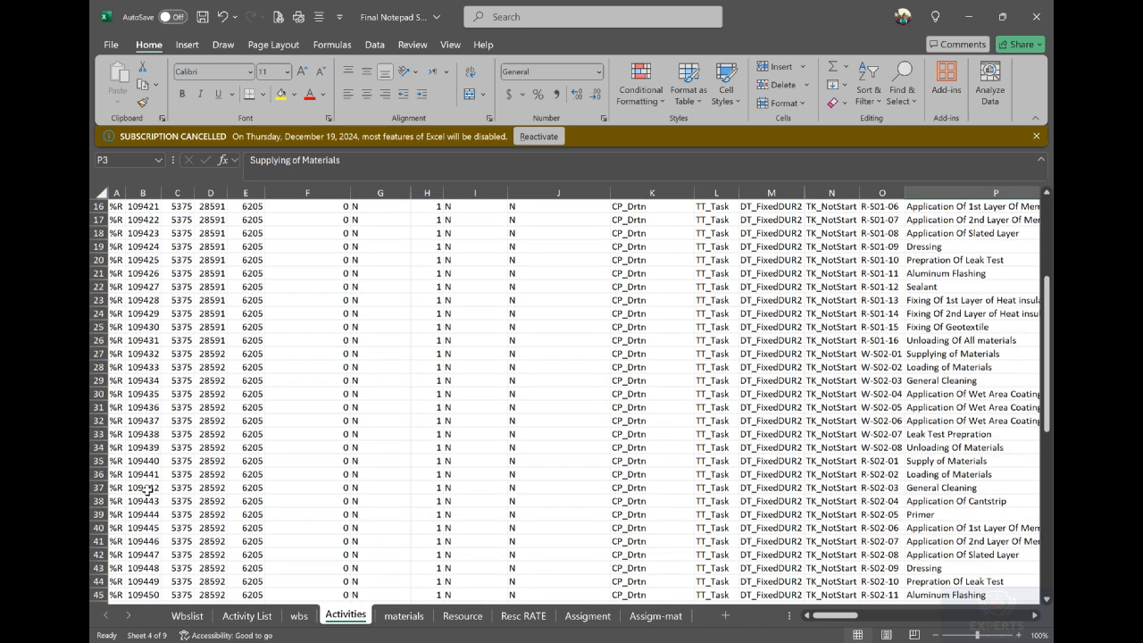
scroll(148, 489, "down", 7)
left_click_drag(147, 541, 143, 206)
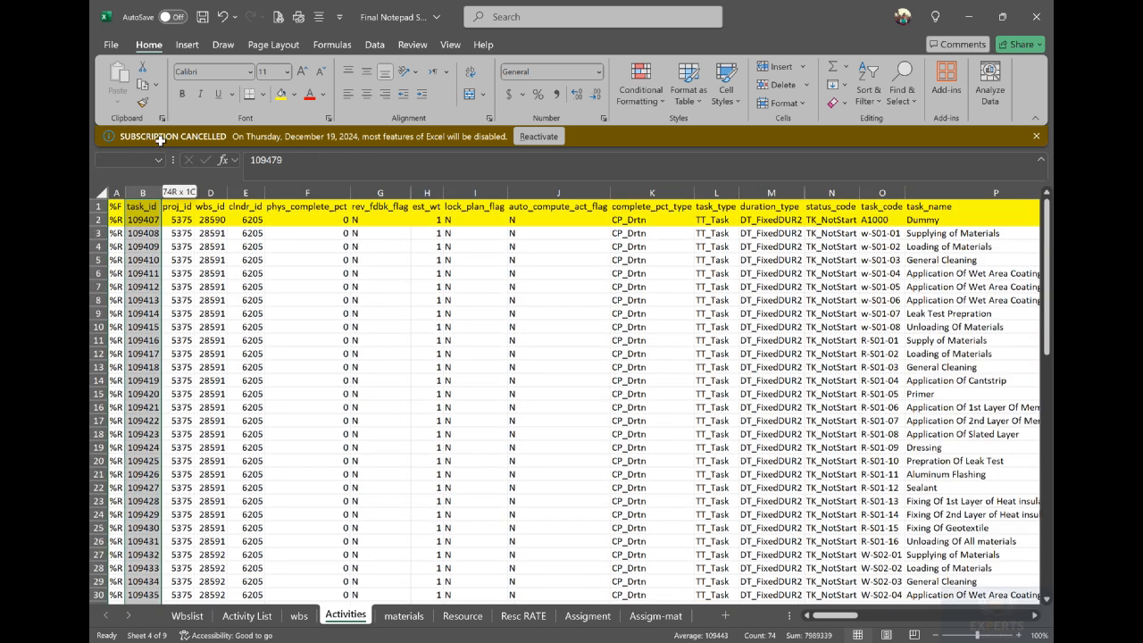
left_click(183, 299)
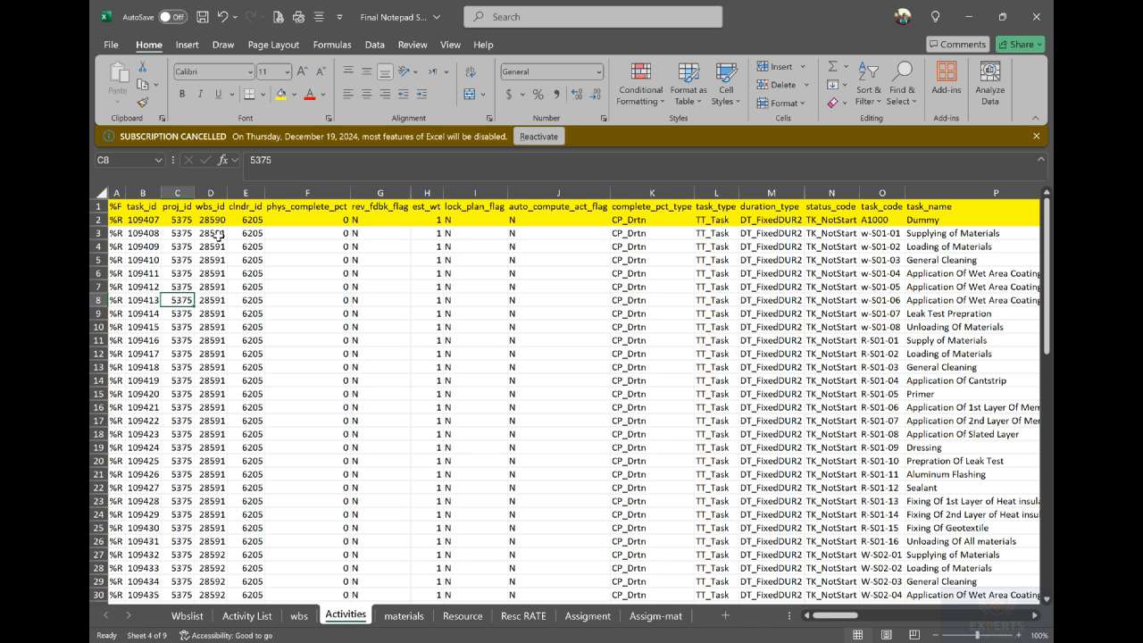
- Switch to the Calculatoin Sheet workbook and check the Activity Code column of Budget Labors
mouse_move(636, 642)
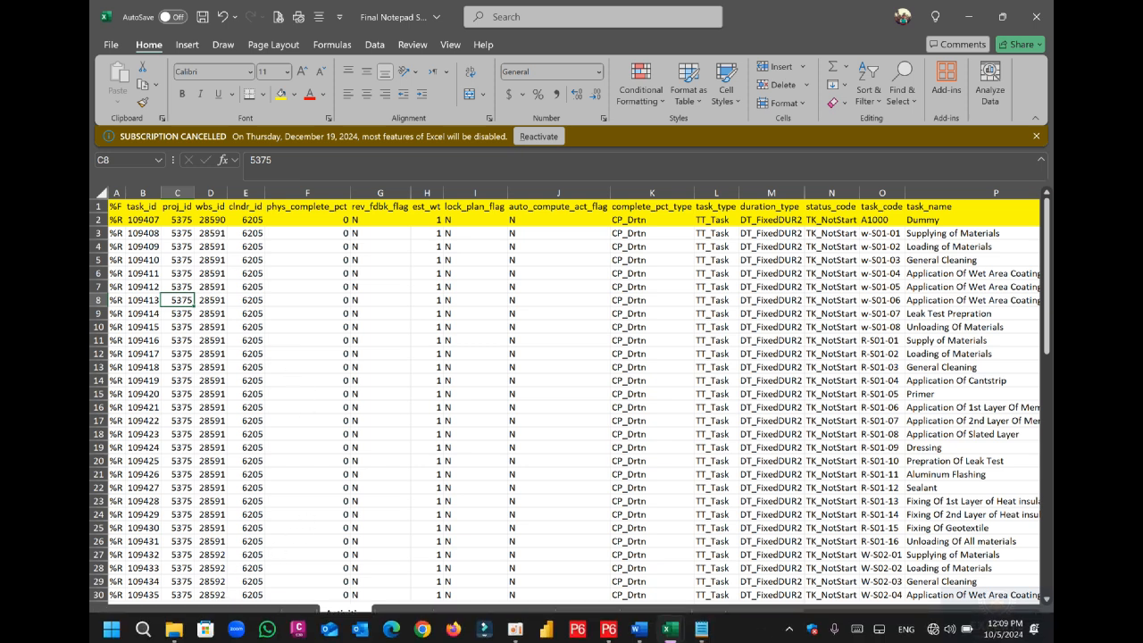
mouse_move(669, 630)
left_click(509, 564)
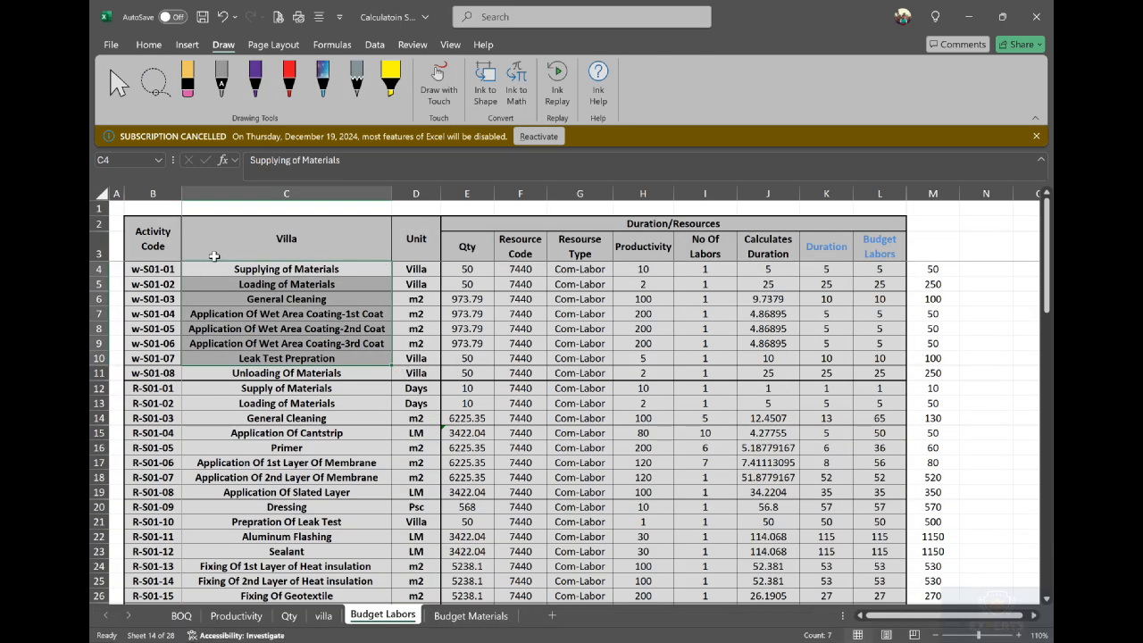
left_click(152, 192)
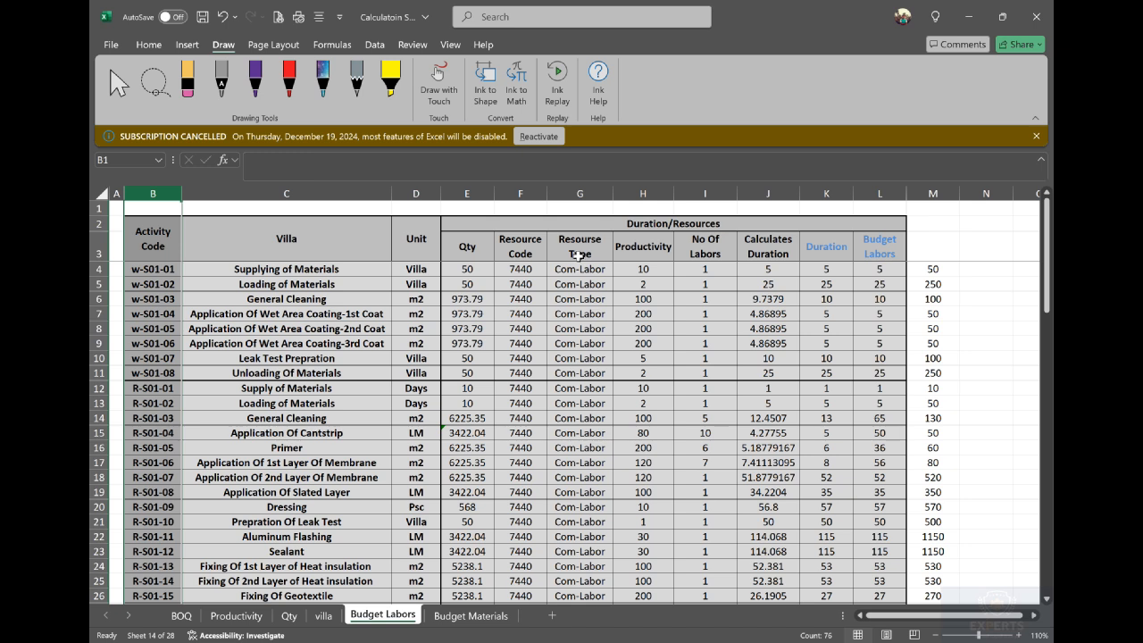
- Return to the Final Notepad Sheet workbook and fill the task_name column of the Activities sheet with yellow
mouse_move(688, 638)
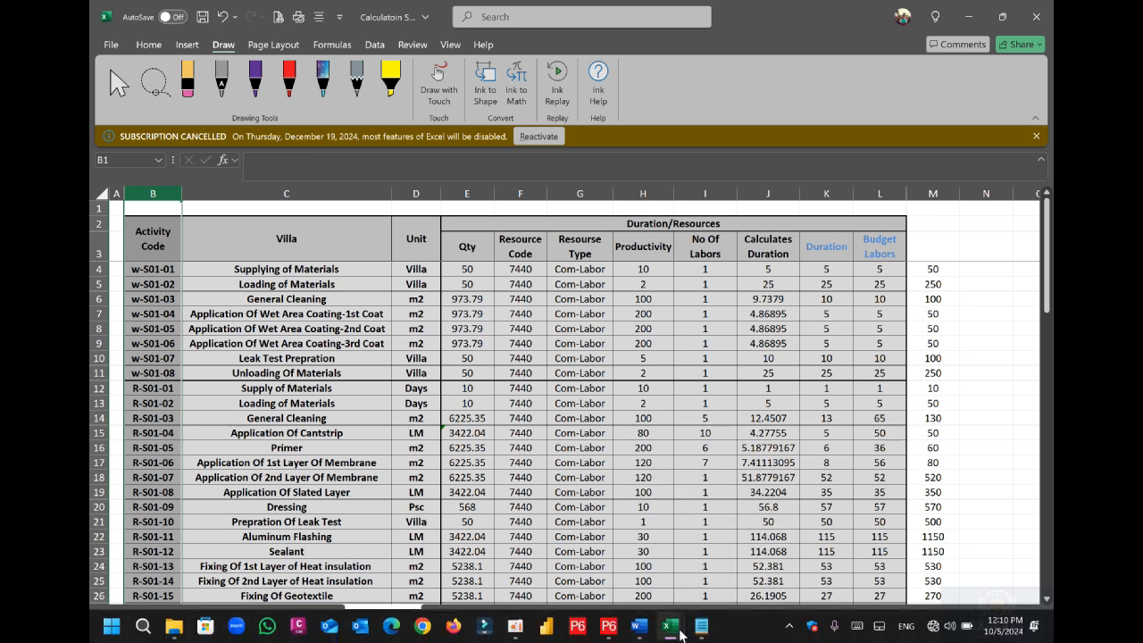
left_click(805, 572)
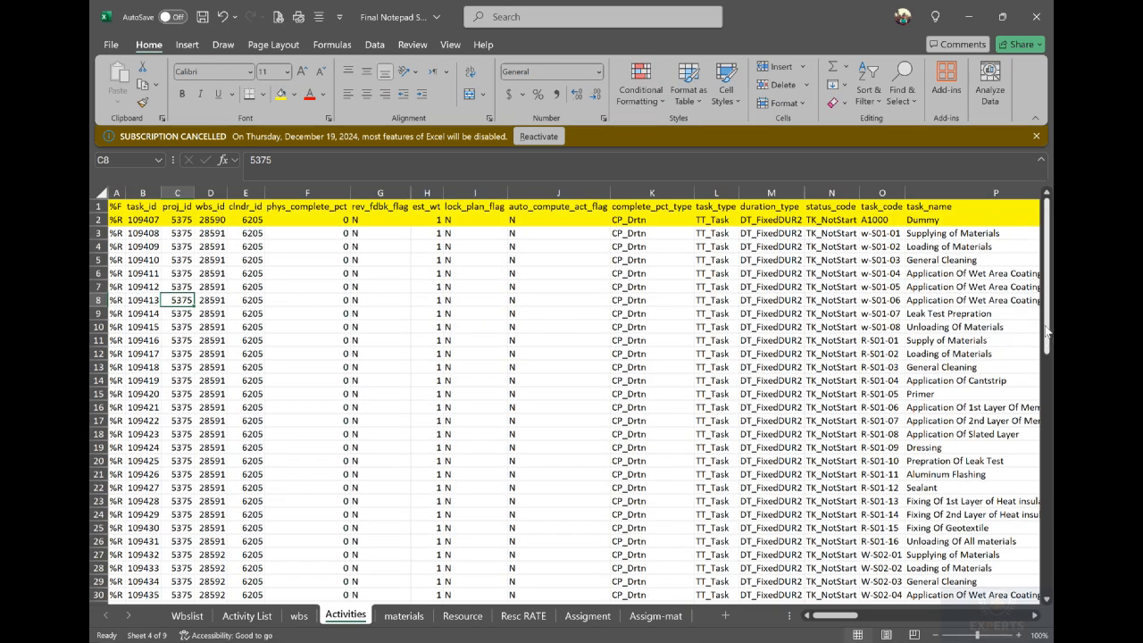
left_click(951, 193)
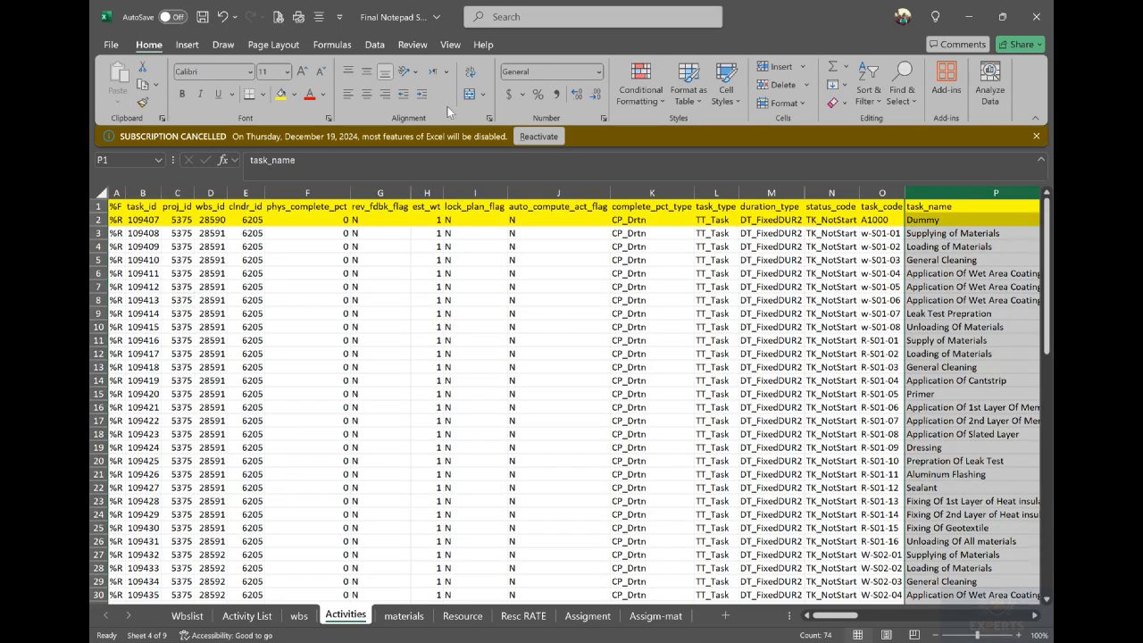
left_click(280, 94)
scroll(688, 337, "right", 3)
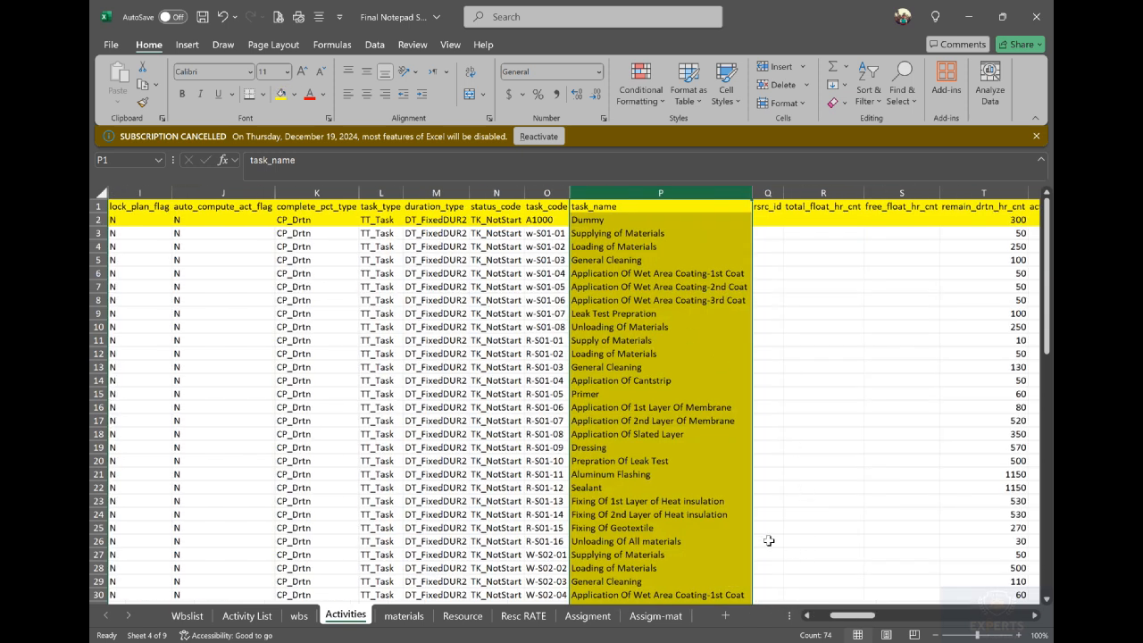
left_click_drag(848, 615, 826, 623)
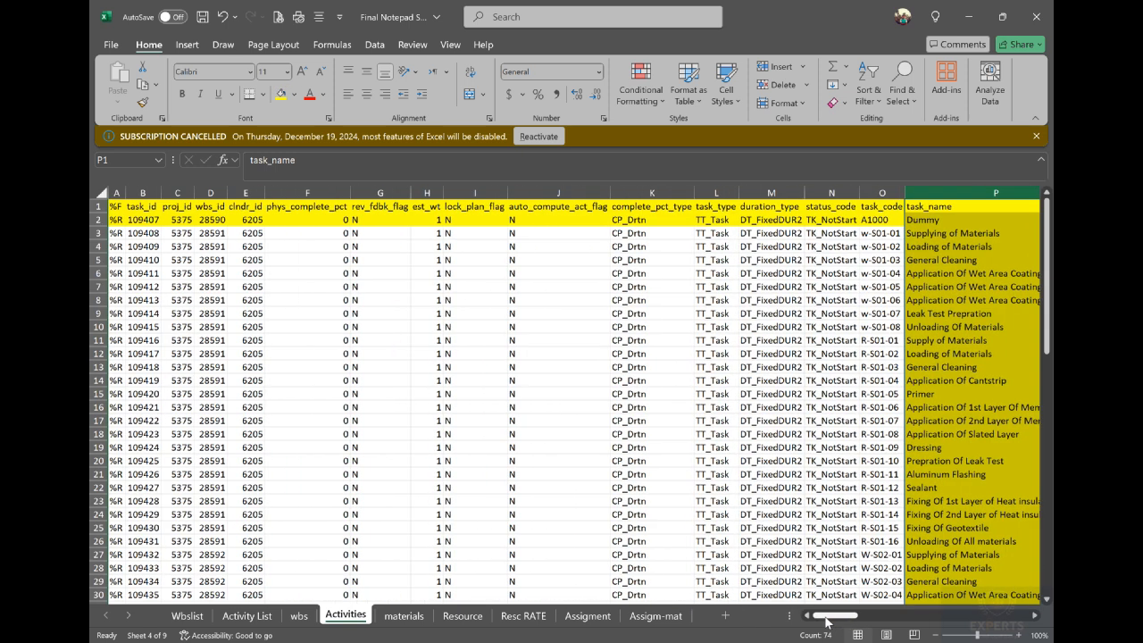
- Compare the task_code values on the Activities sheet with the activity codes on Budget Labors in the Calculatoin Sheet workbook
left_click(883, 248)
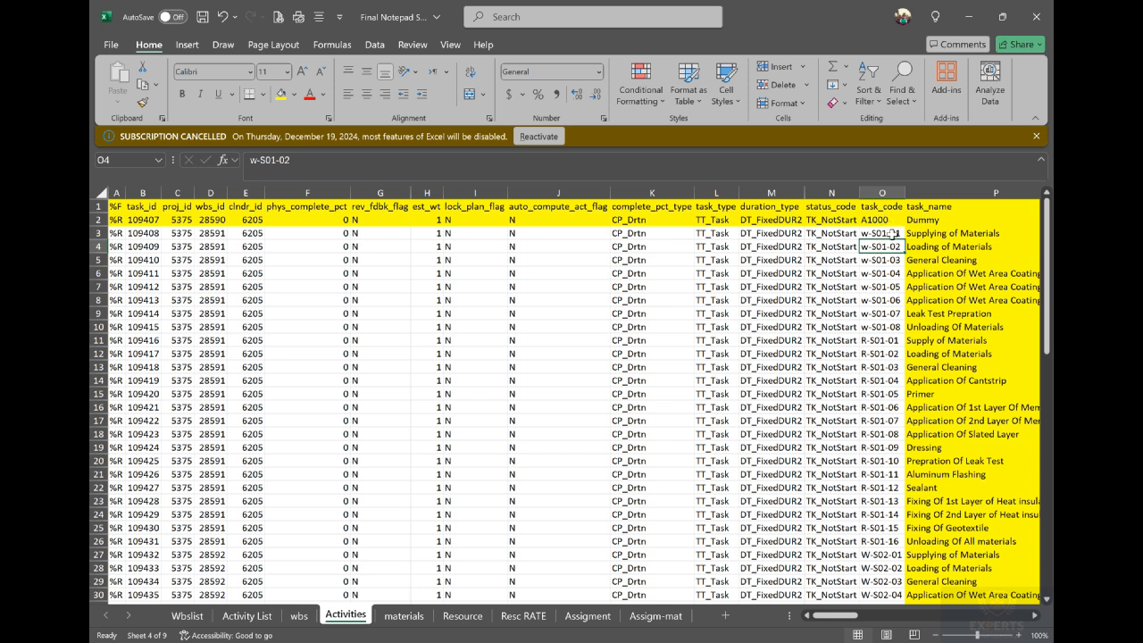
scroll(889, 357, "down", 10)
scroll(888, 358, "up", 10)
mouse_move(692, 632)
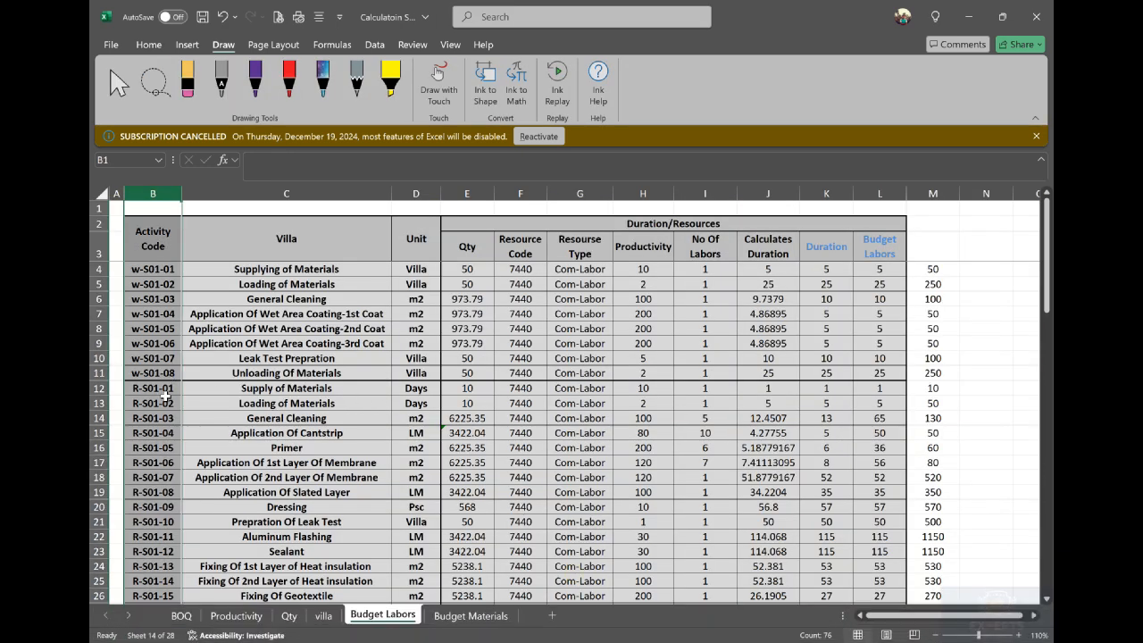
scroll(165, 397, "down", 17)
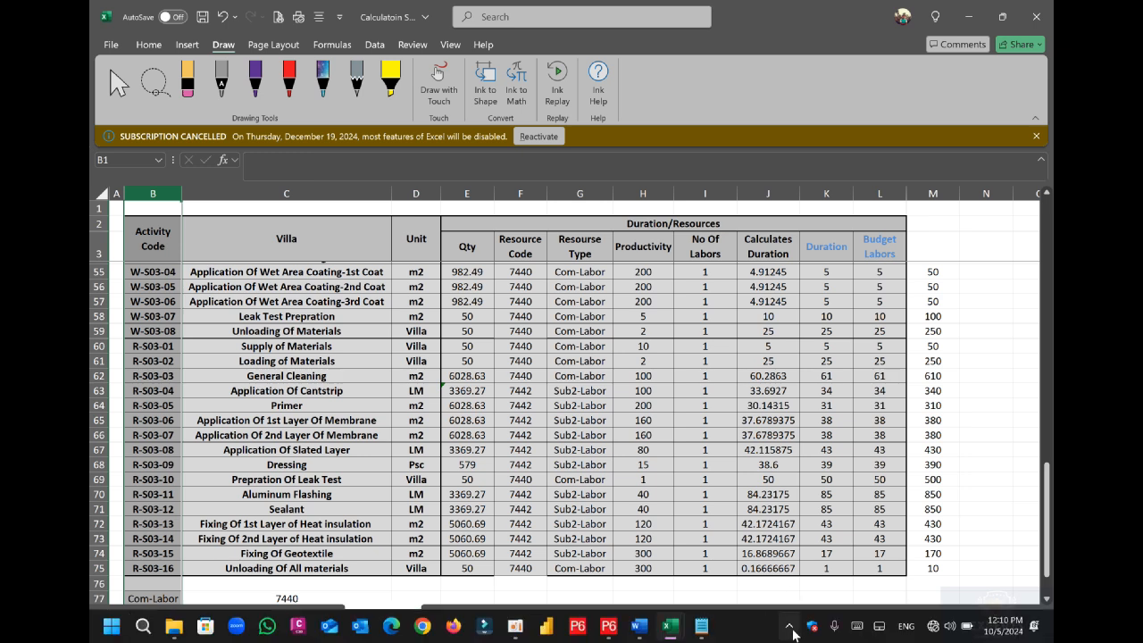
- Return to the Final Notepad Sheet workbook and fill the task_code column of the Activities sheet with yellow
mouse_move(671, 627)
left_click(816, 570)
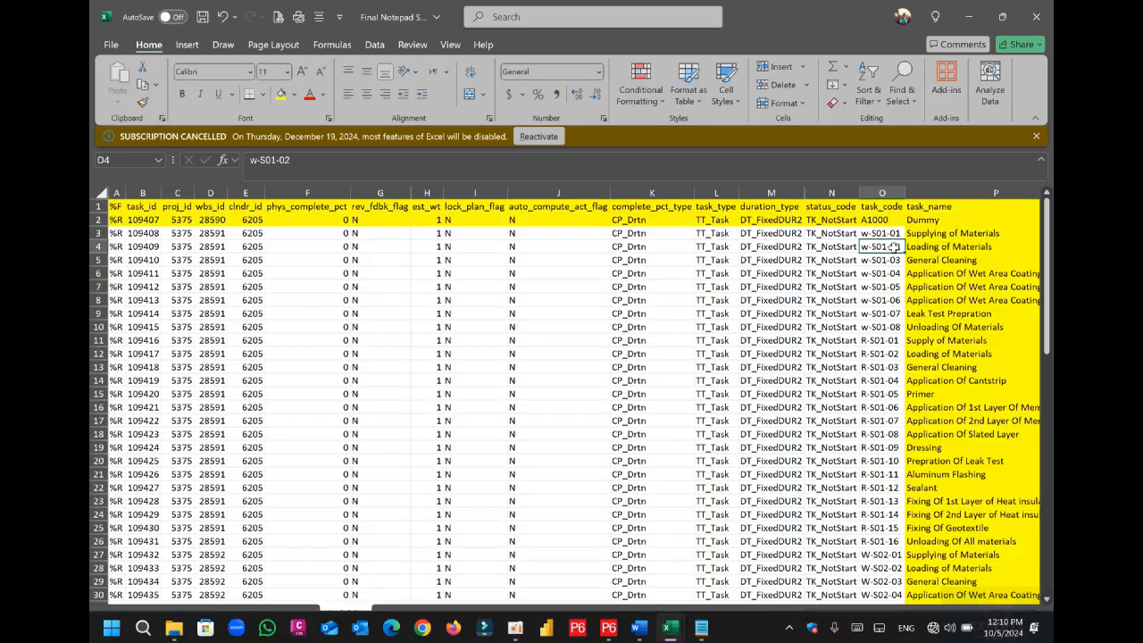
left_click(893, 193)
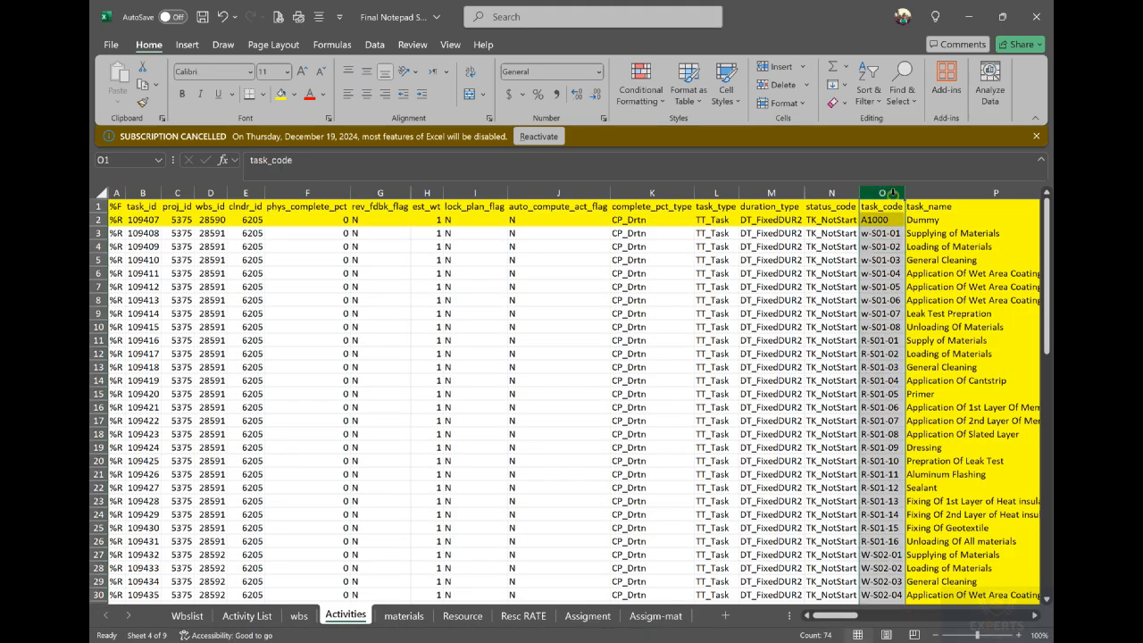
left_click(281, 94)
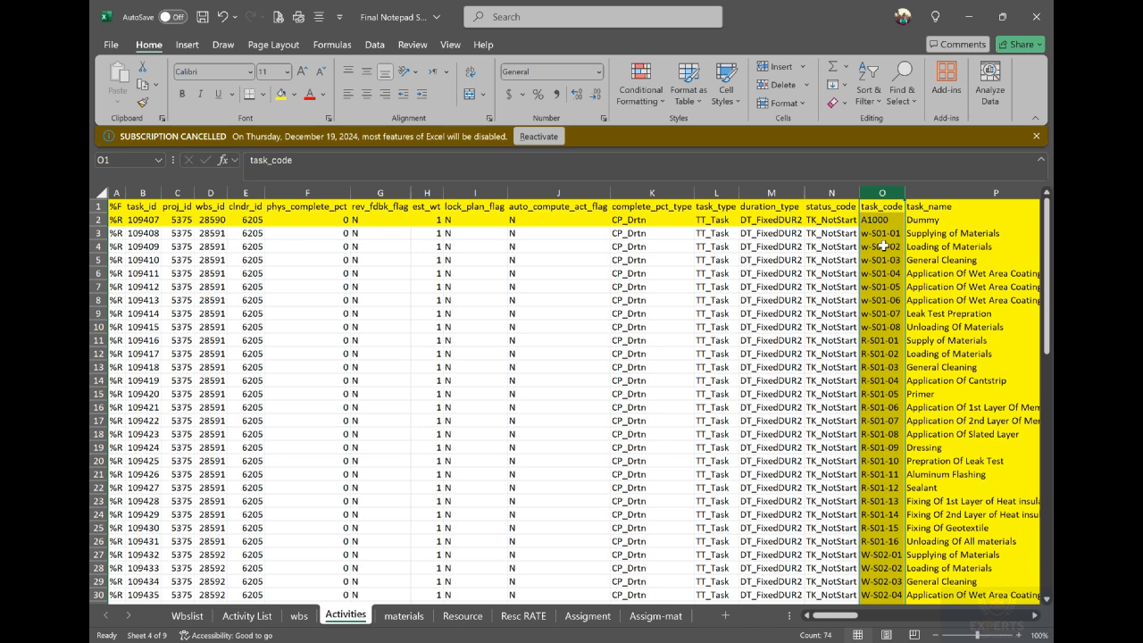
left_click(883, 235)
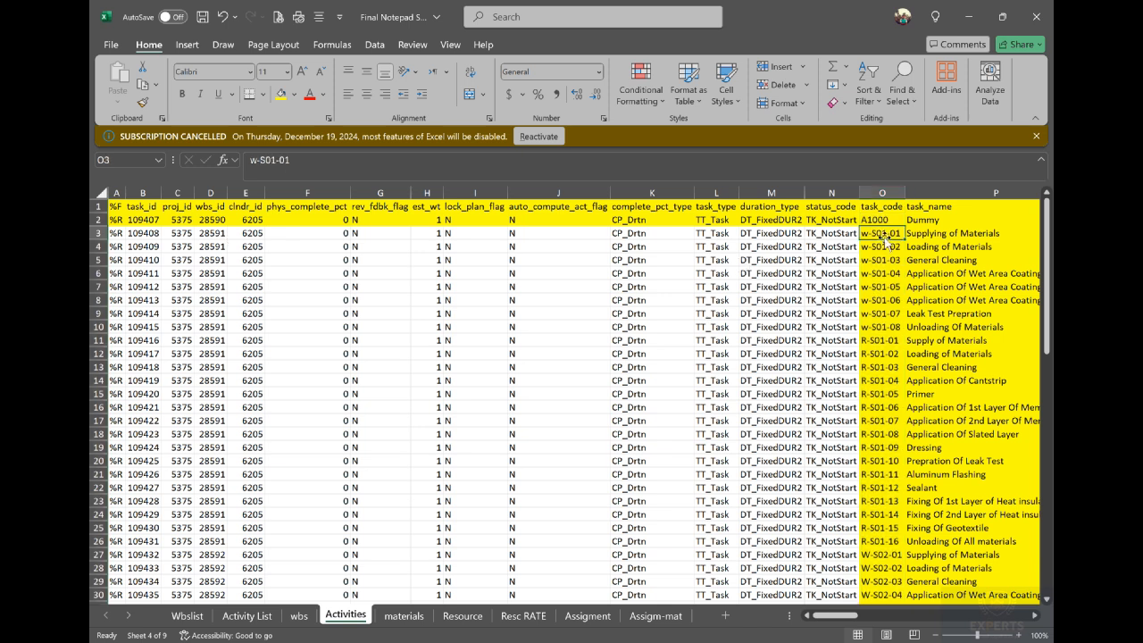
- Review the wbs_id values assigned to the tasks on the Activities sheet
left_click(213, 235)
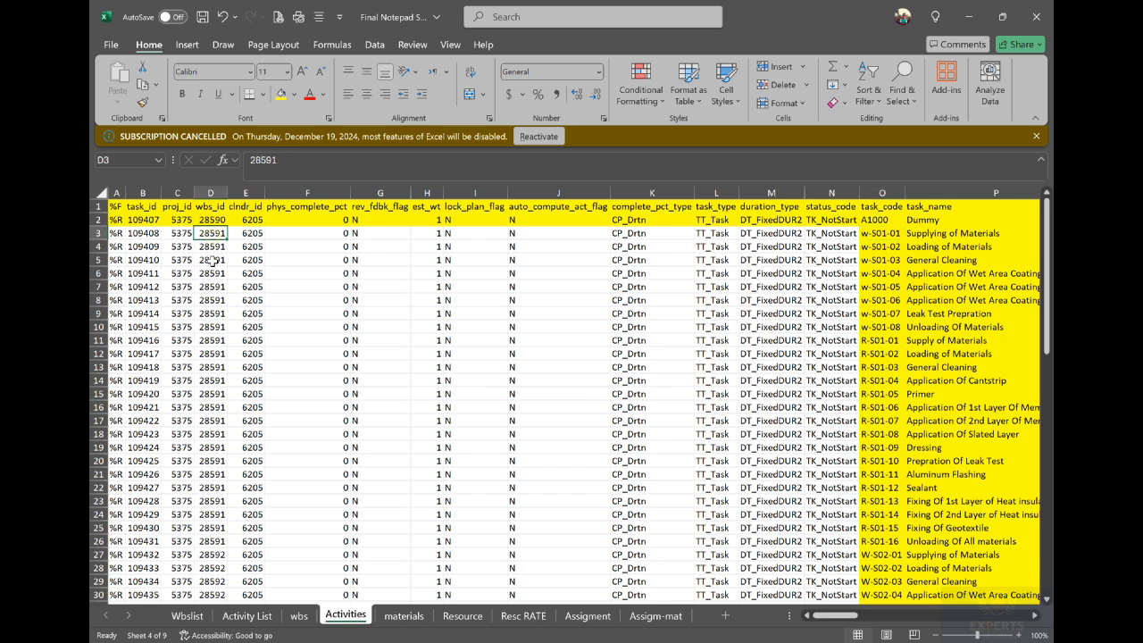
scroll(206, 322, "down", 7)
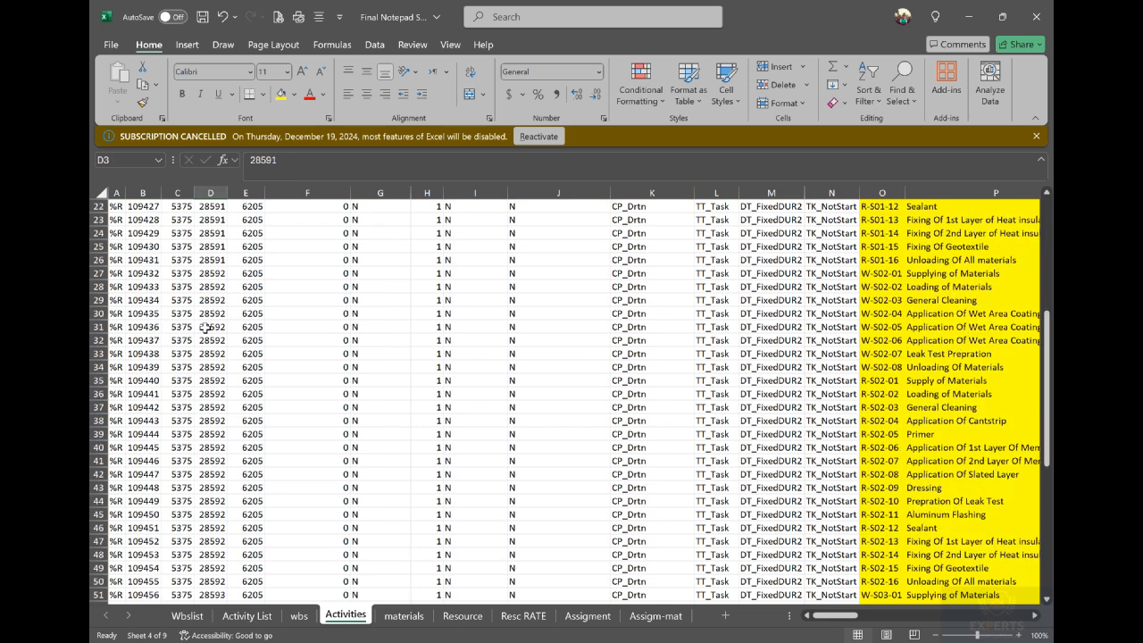
scroll(206, 328, "up", 7)
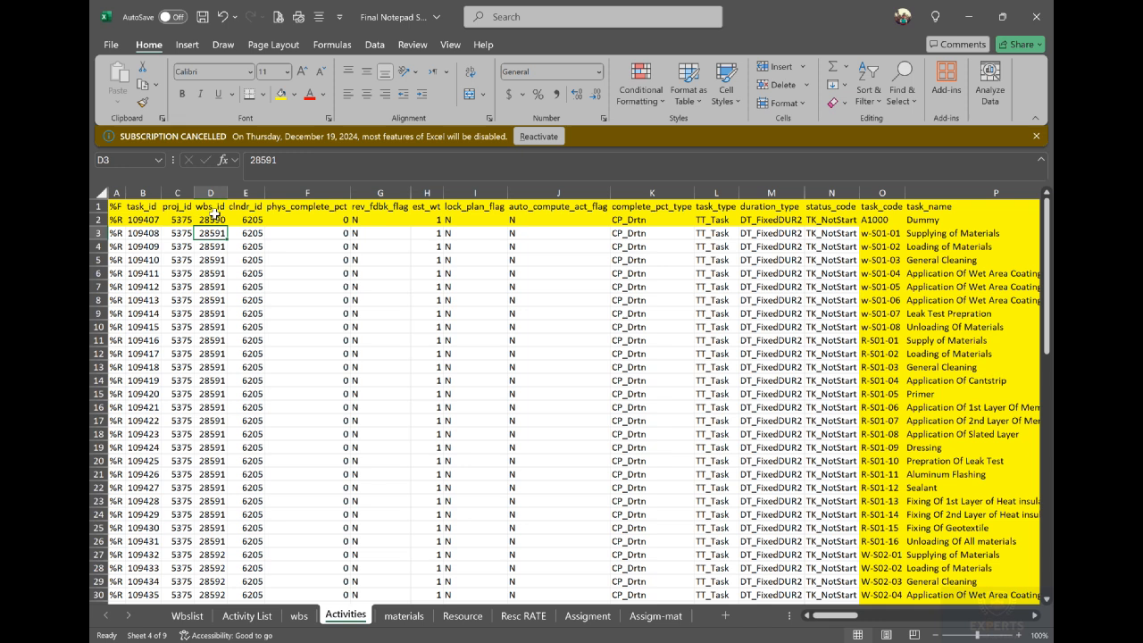
- Open the wbs sheet and check the wbs_id values of the project, Dummy and Stage-01 rows
left_click(299, 615)
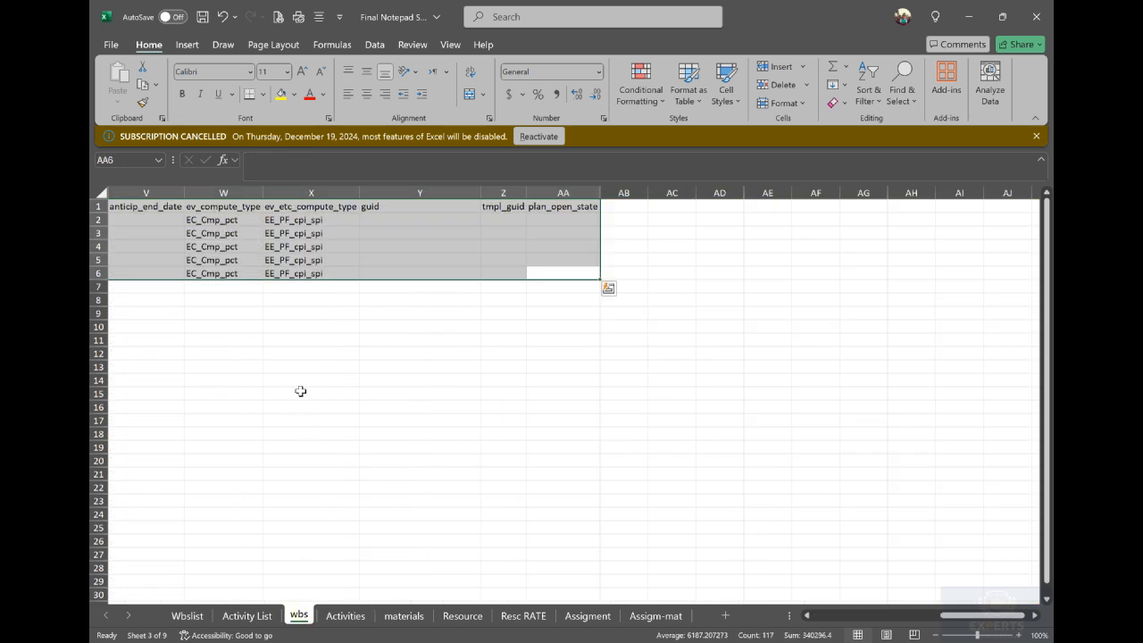
left_click_drag(956, 615, 797, 615)
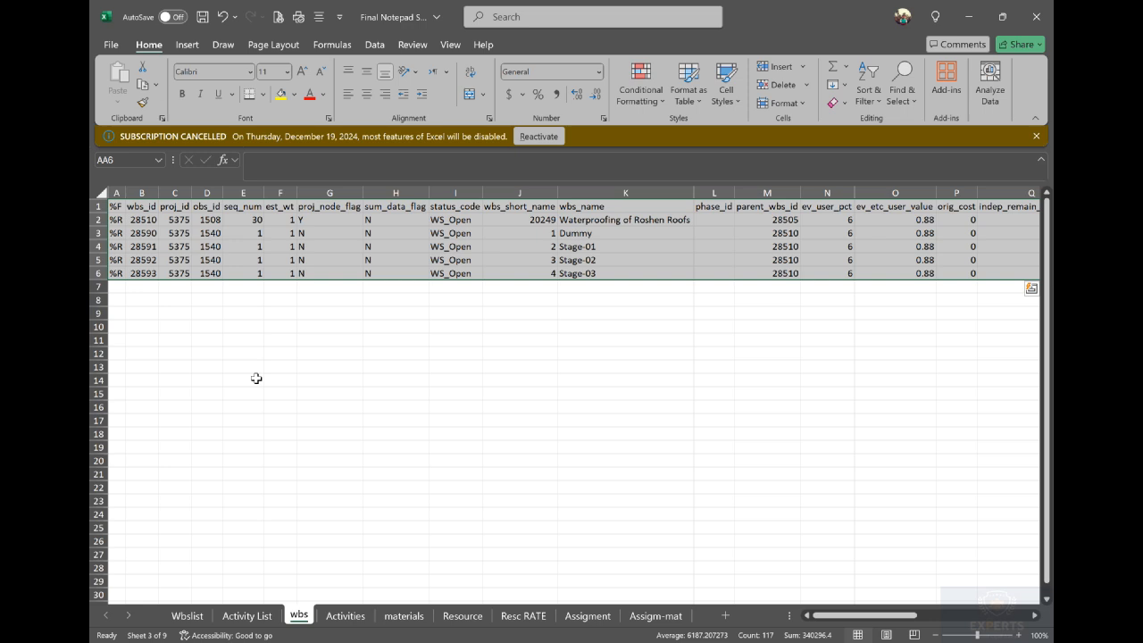
left_click(148, 223)
left_click(149, 234)
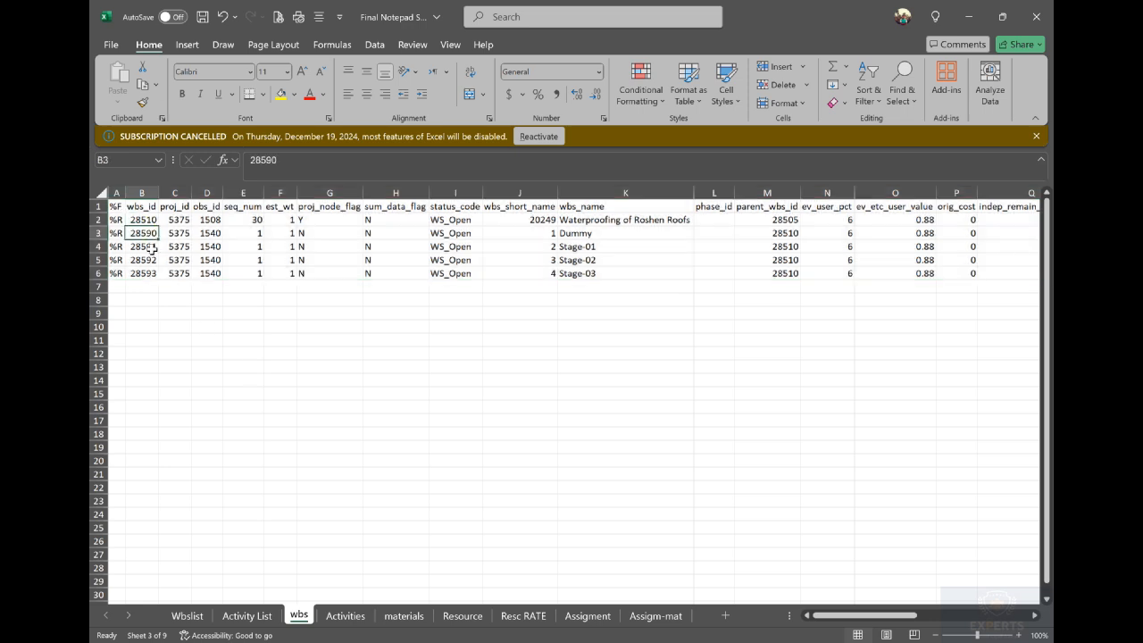
left_click(98, 233)
left_click_drag(98, 239, 98, 239)
left_click(97, 246)
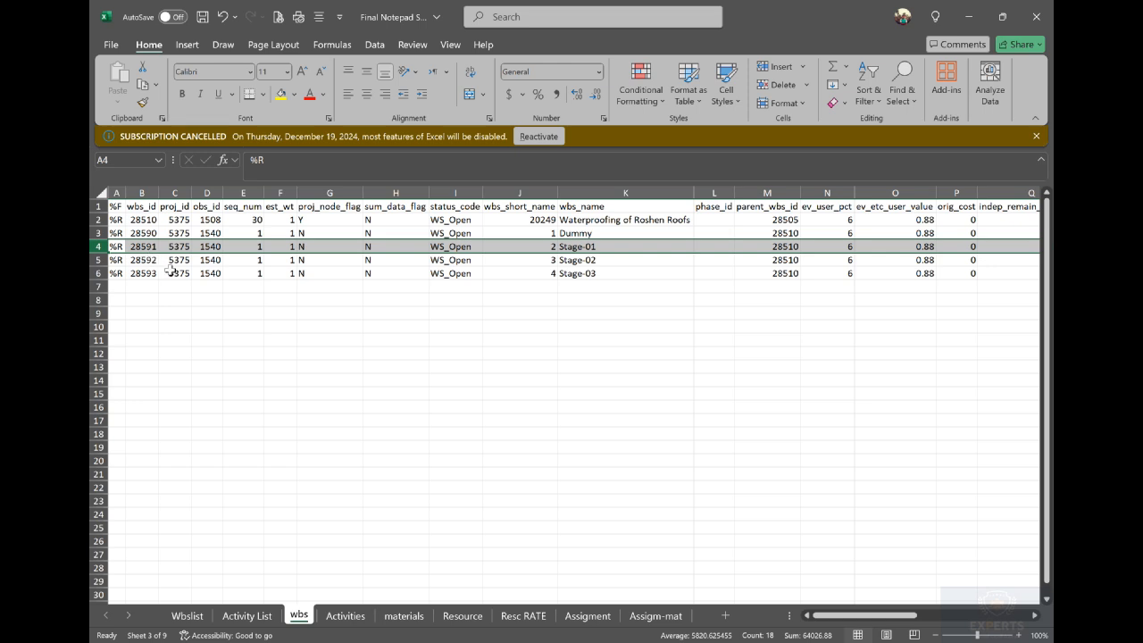
- Go back to the Activities sheet and check the Stage-01 wbs_id cells D3:D20
left_click(348, 615)
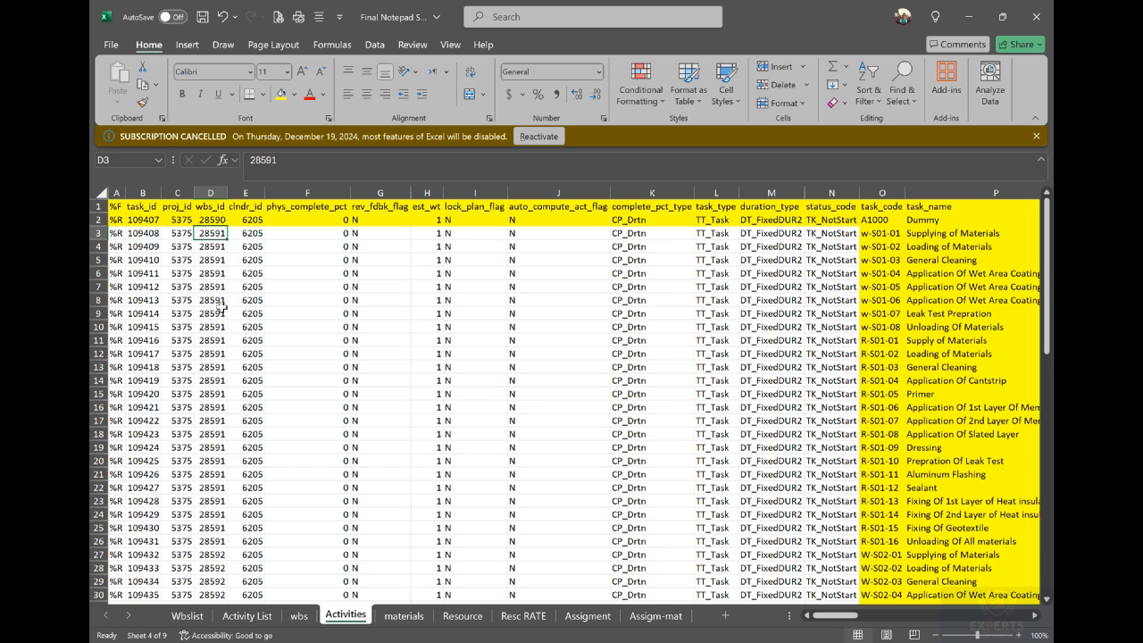
left_click_drag(212, 234, 214, 459)
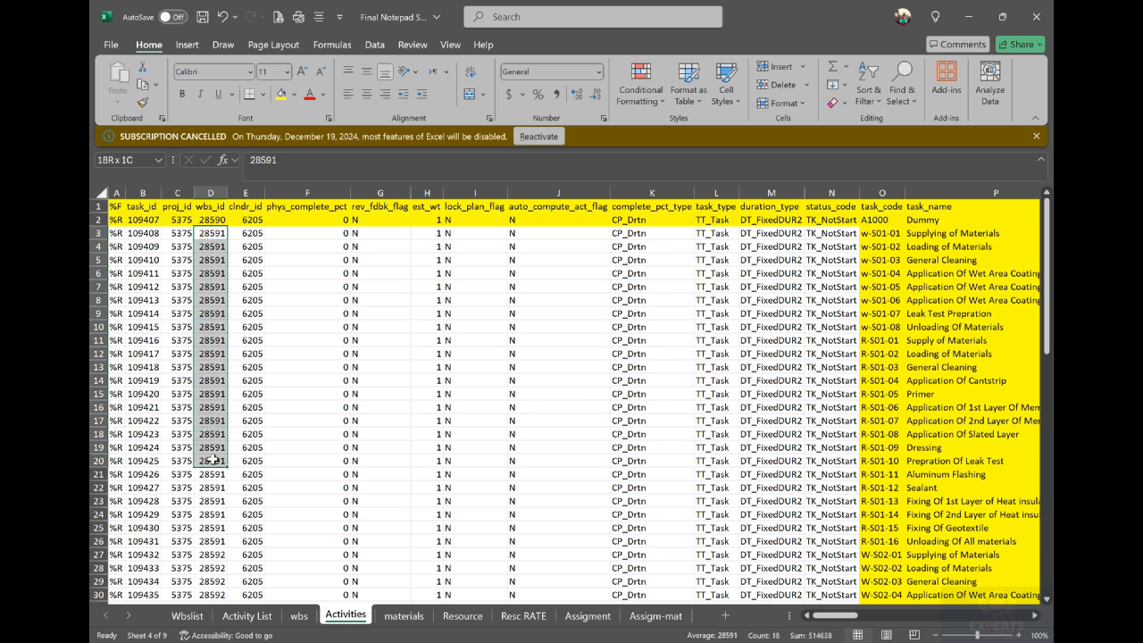
right_click(208, 366)
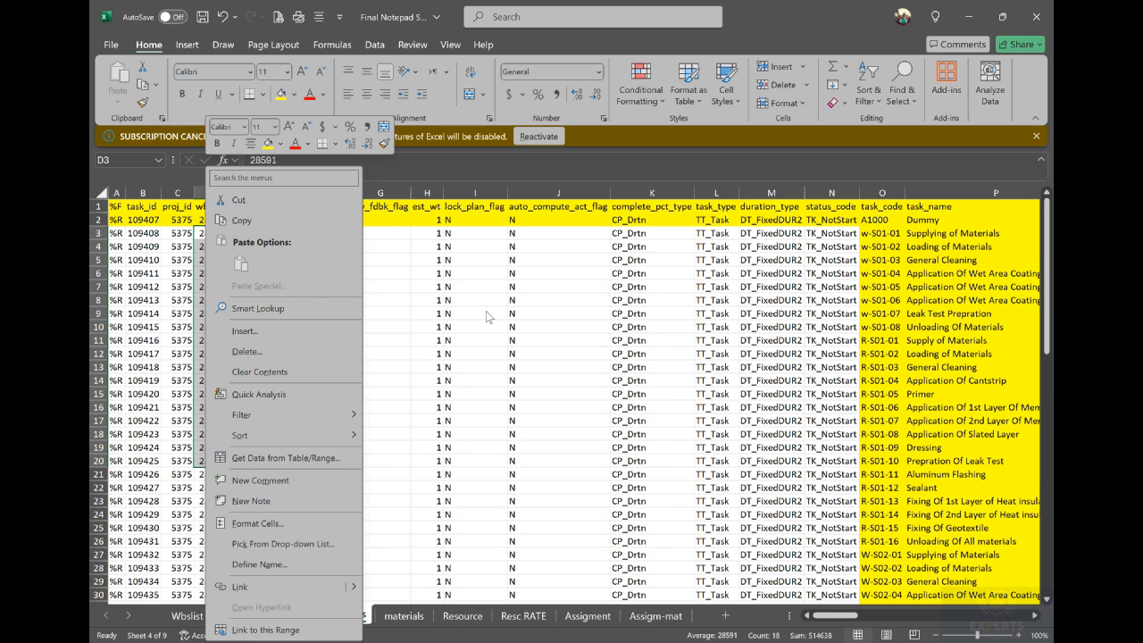
key("Escape")
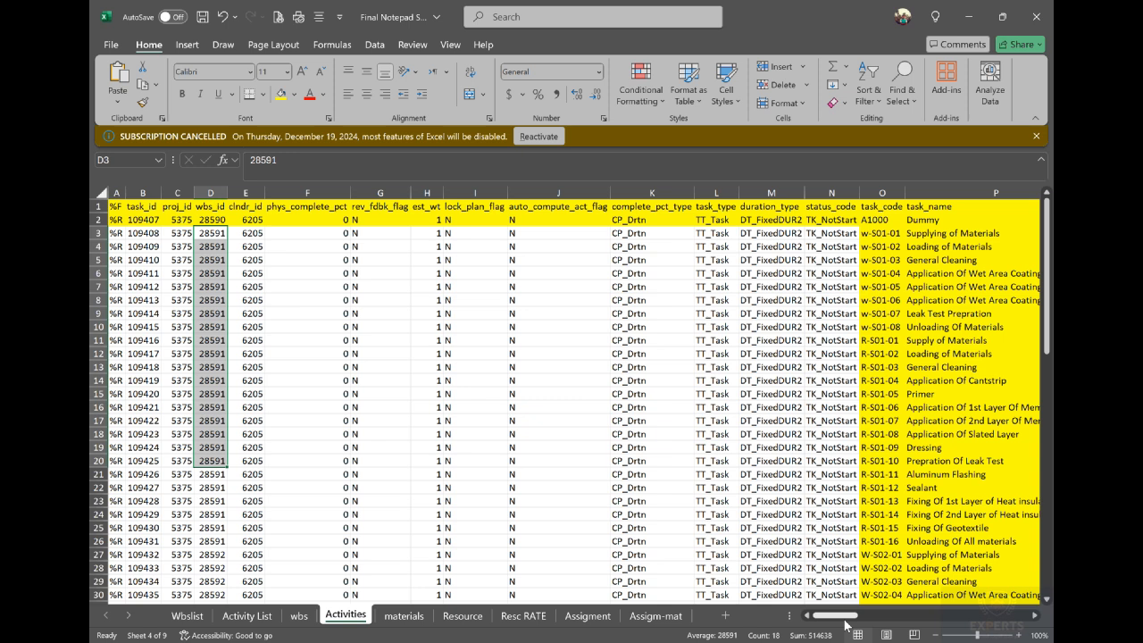
- Compare the remain_drtn_hr_cnt values on the Activities sheet with the column M formula on the Calculatoin Sheet workbook's Budget Labors sheet
left_click_drag(845, 622, 873, 621)
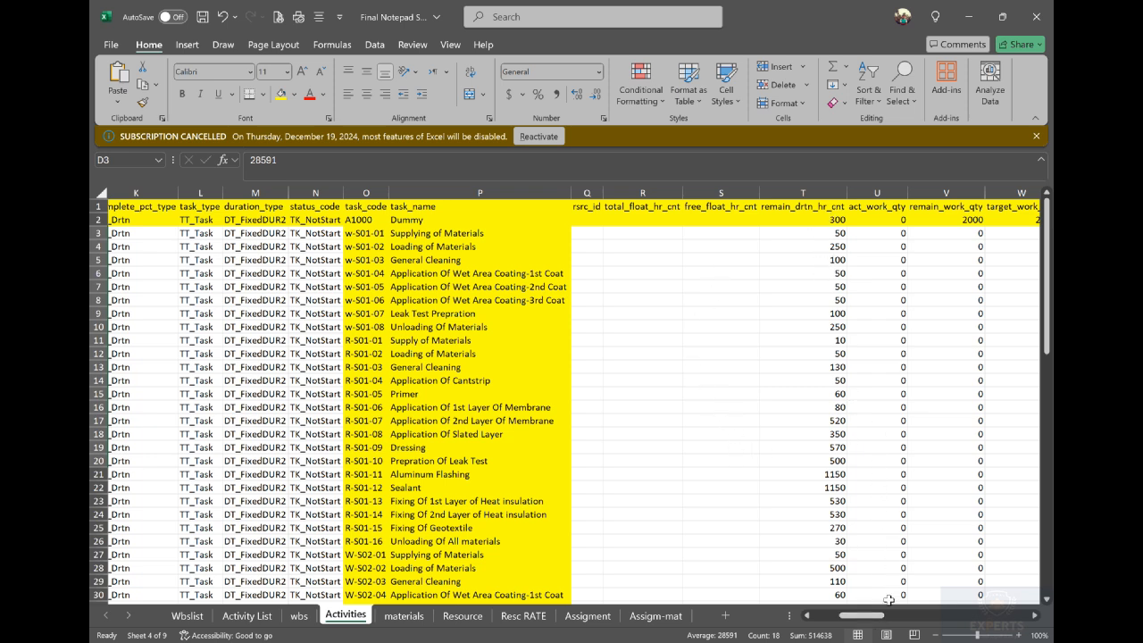
left_click_drag(880, 616, 895, 621)
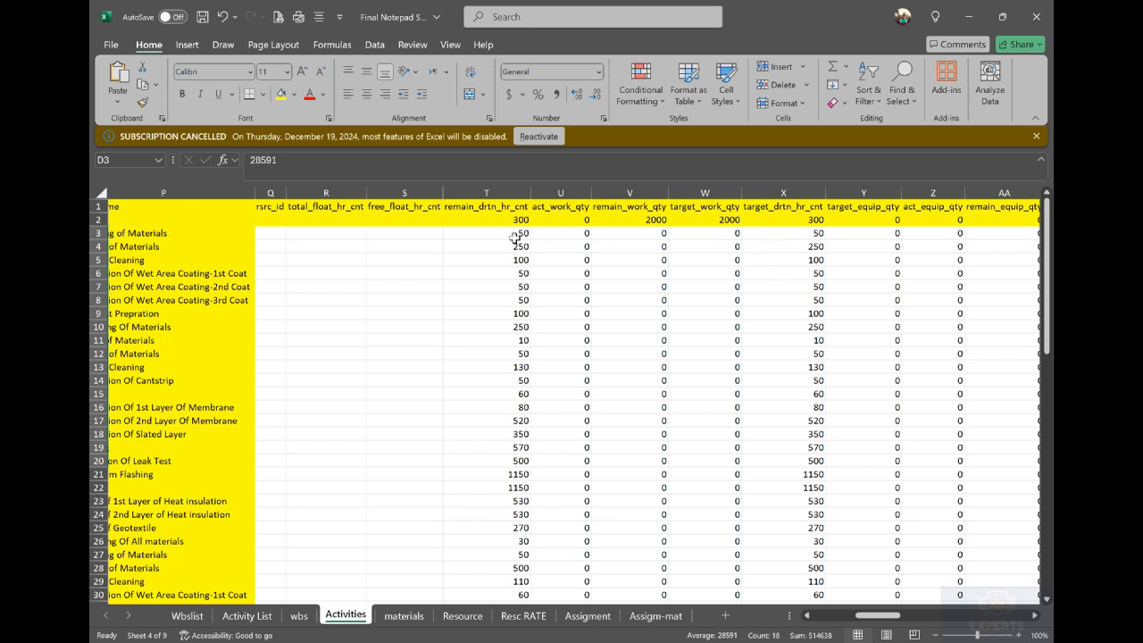
mouse_move(661, 634)
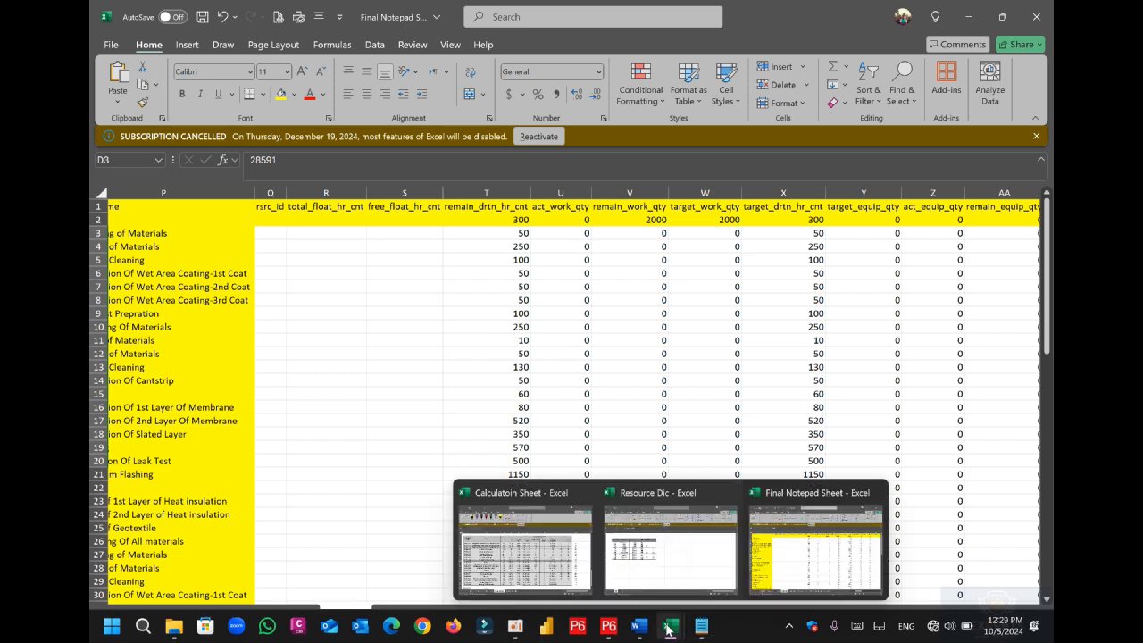
left_click(523, 545)
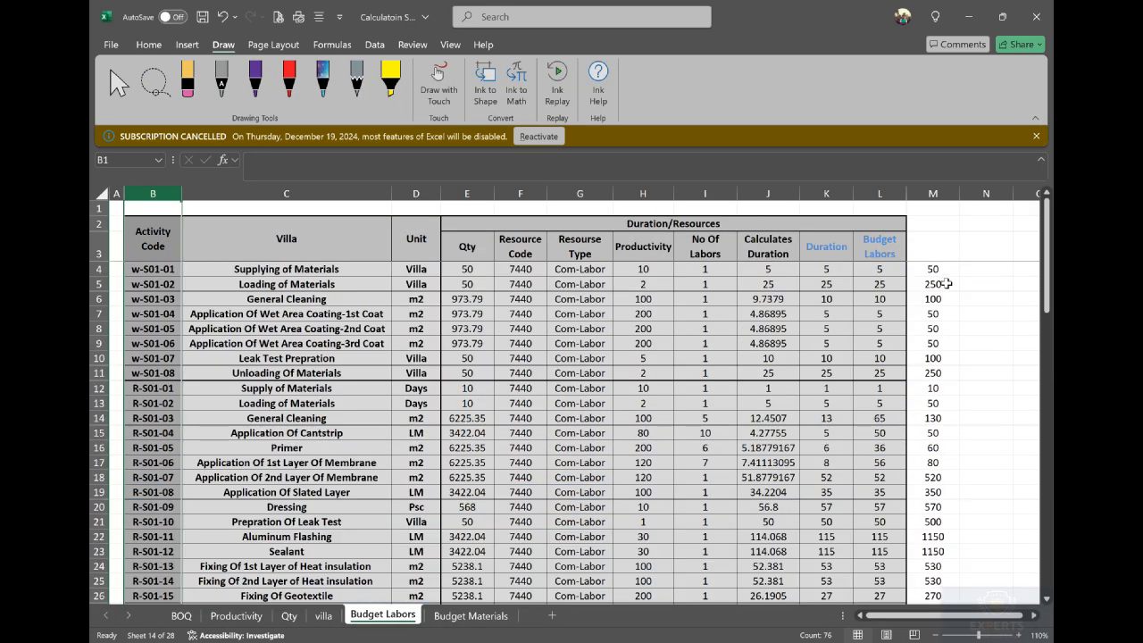
left_click(942, 270)
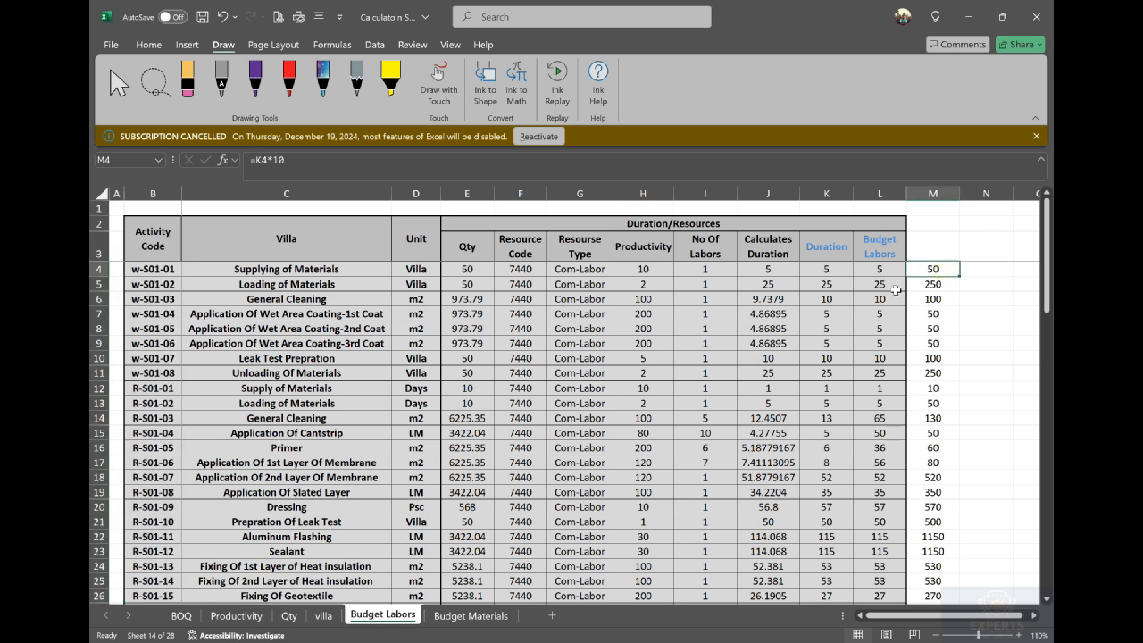
mouse_move(667, 632)
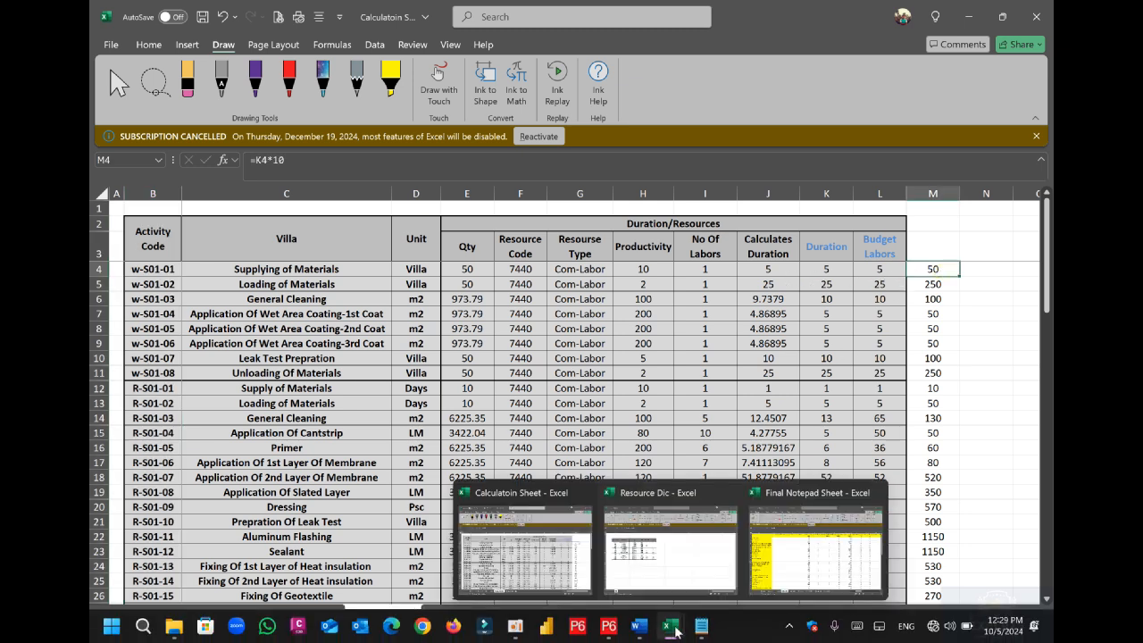
left_click(816, 540)
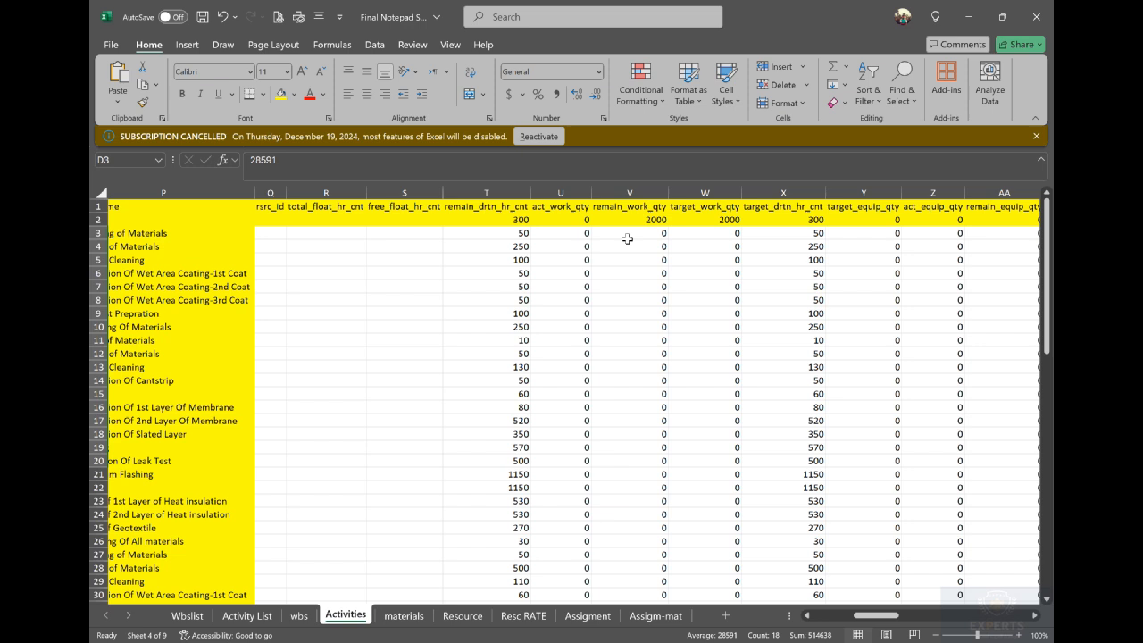
- Review the remaining Activities columns, including the start and end dates, priority_type and guid, and return to the first columns
left_click_drag(877, 616, 944, 623)
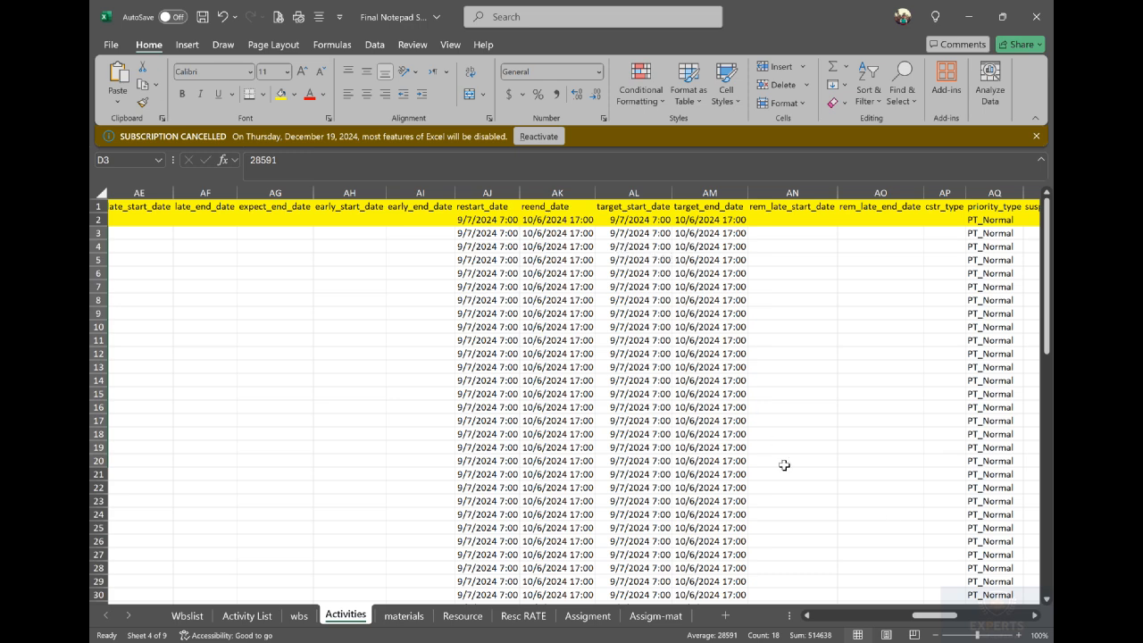
left_click_drag(933, 619, 980, 614)
left_click(523, 218)
left_click(522, 235)
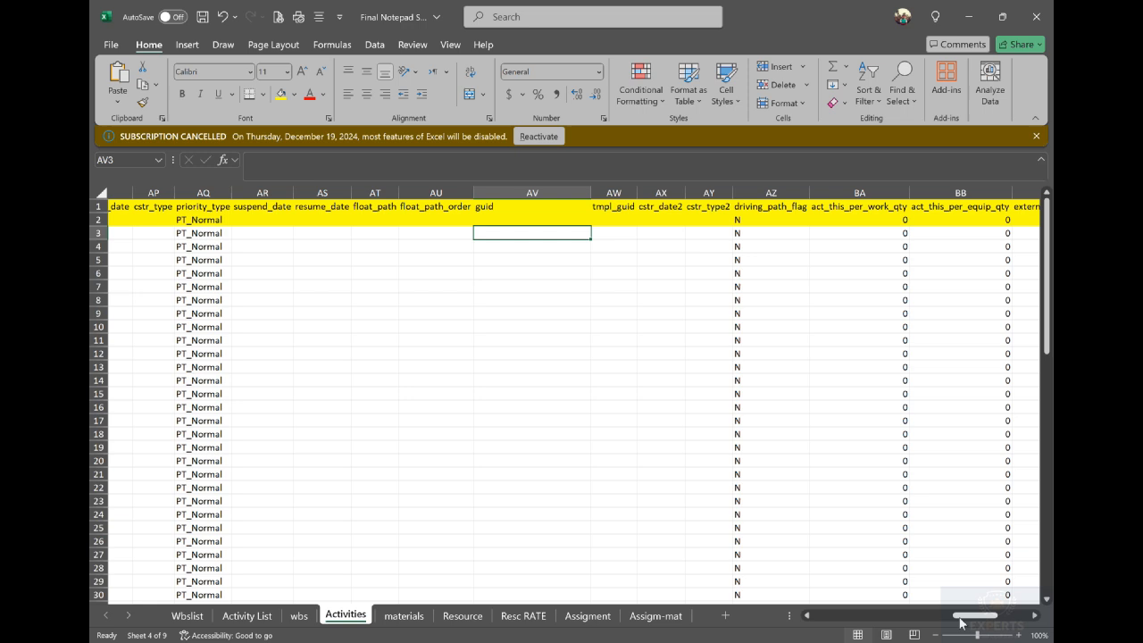
left_click_drag(976, 621, 830, 621)
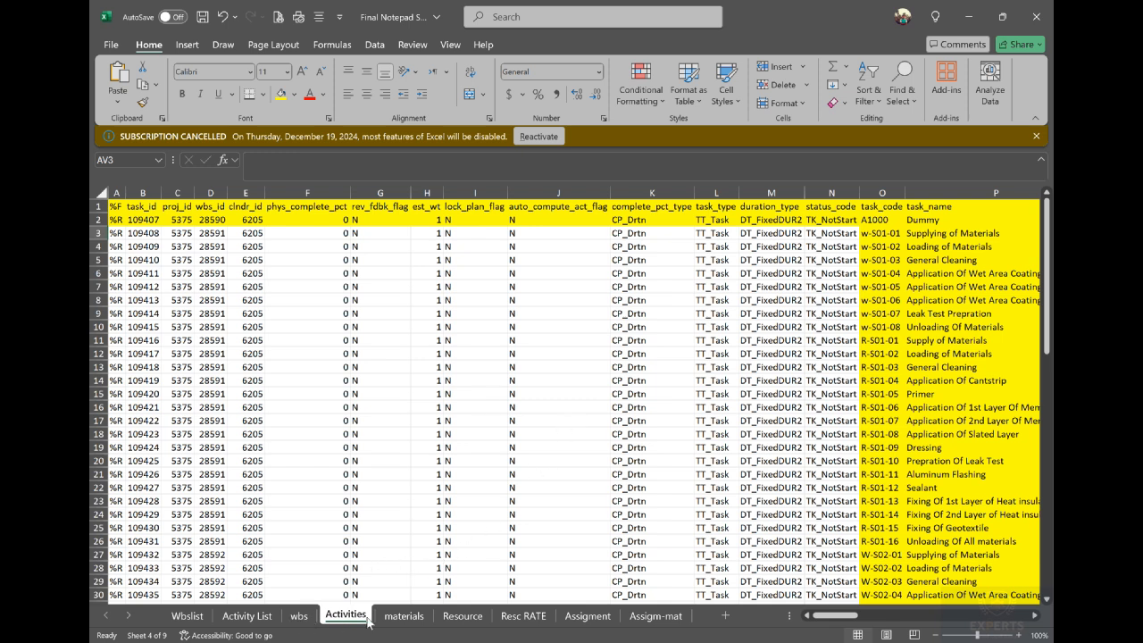
- Look through the materials sheet and the Resource sheet from its first columns
left_click(402, 616)
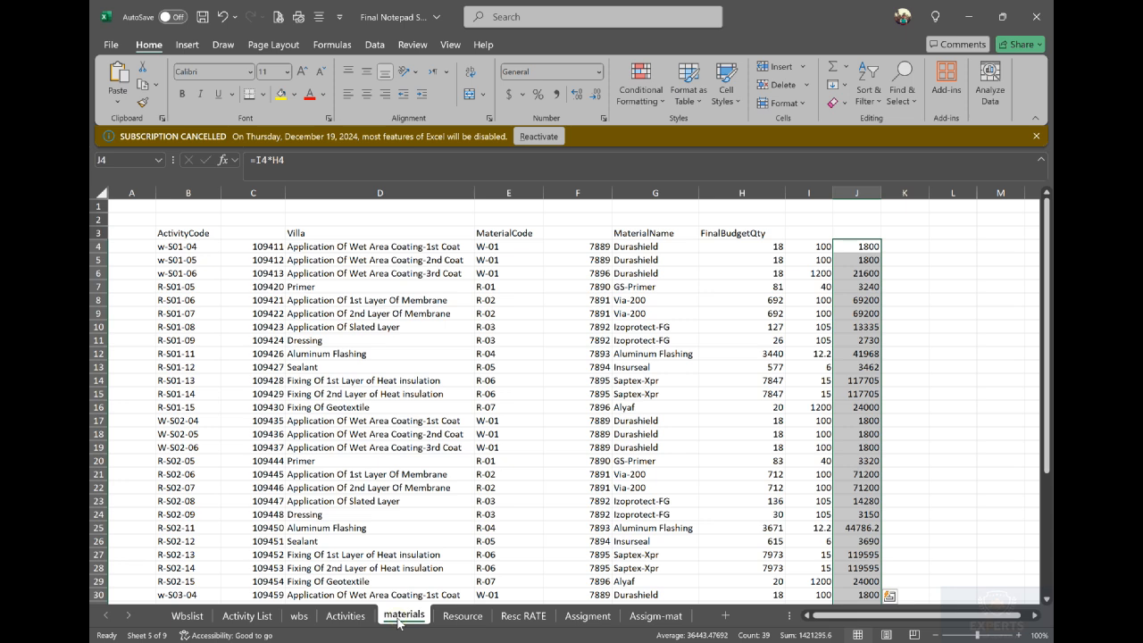
left_click(460, 618)
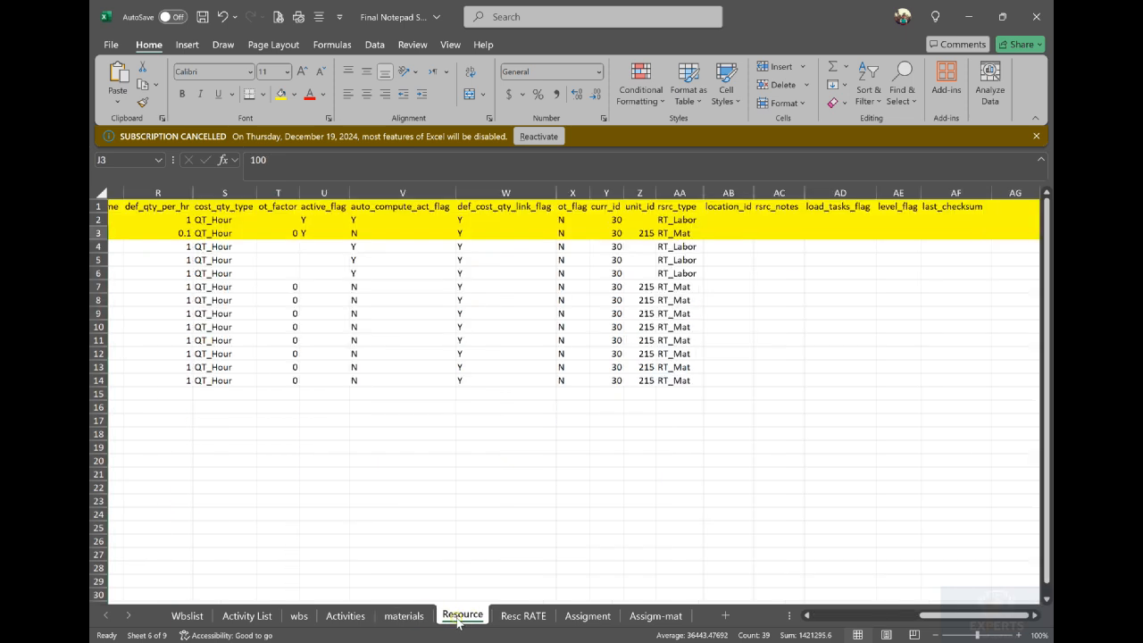
left_click_drag(973, 615, 795, 616)
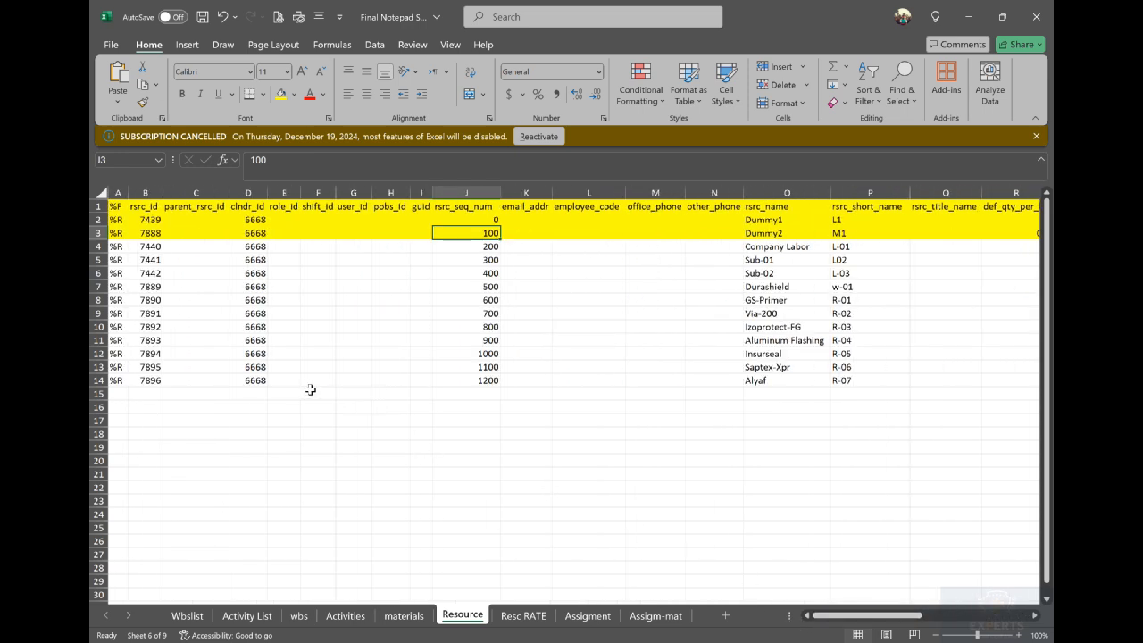
- Examine the Resc RATE sheet and compare its rsrc_id column with the one on the Resource sheet
left_click(517, 618)
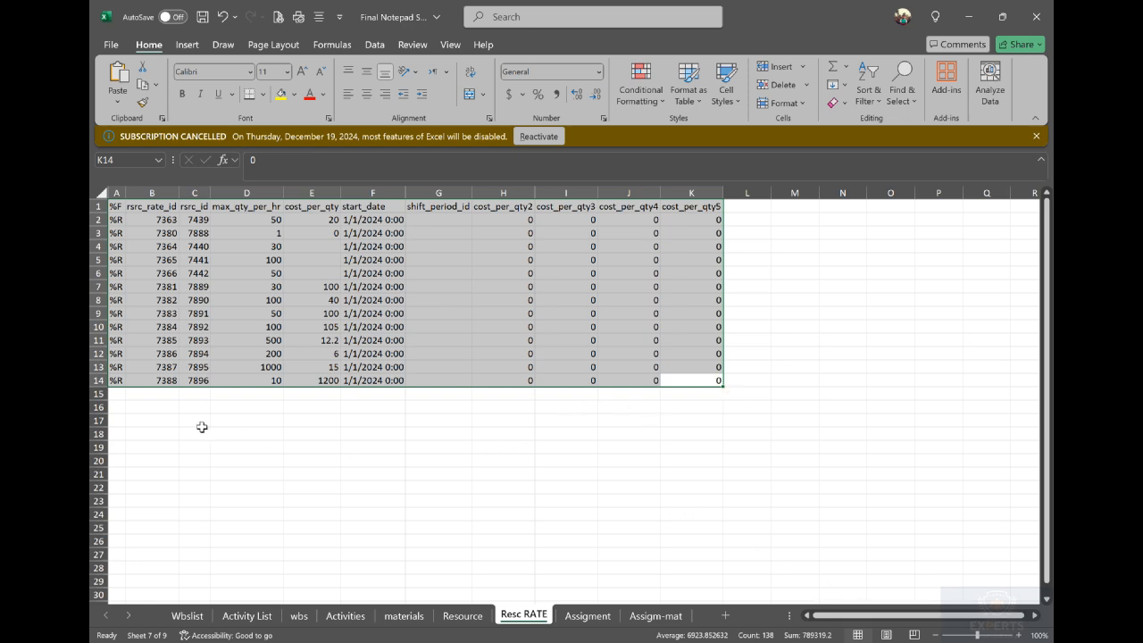
left_click(291, 423)
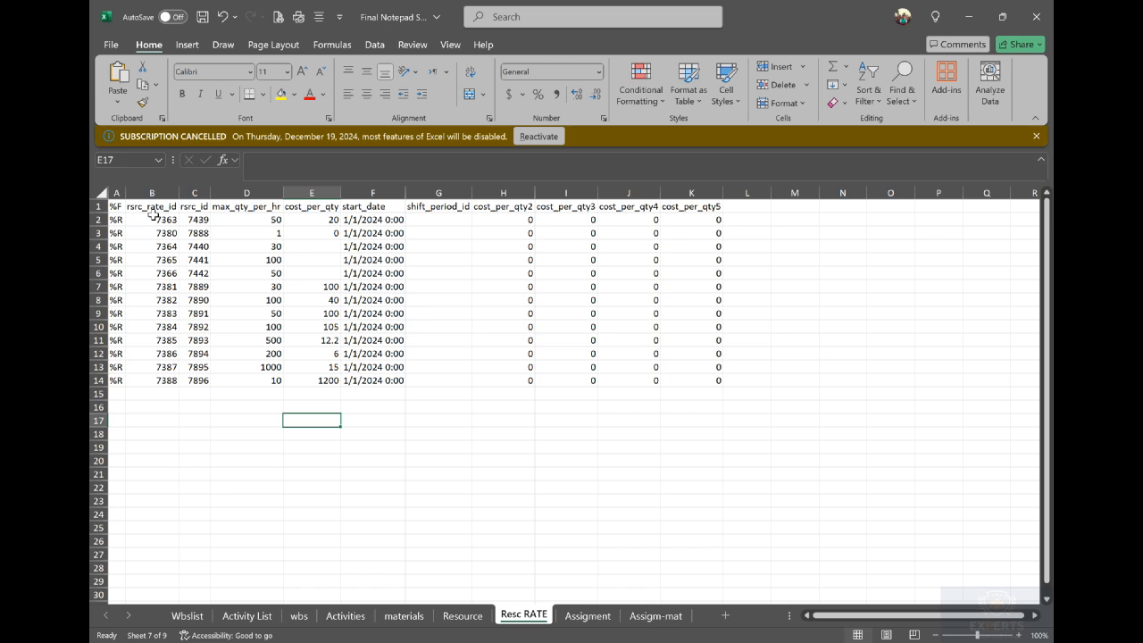
left_click(101, 206)
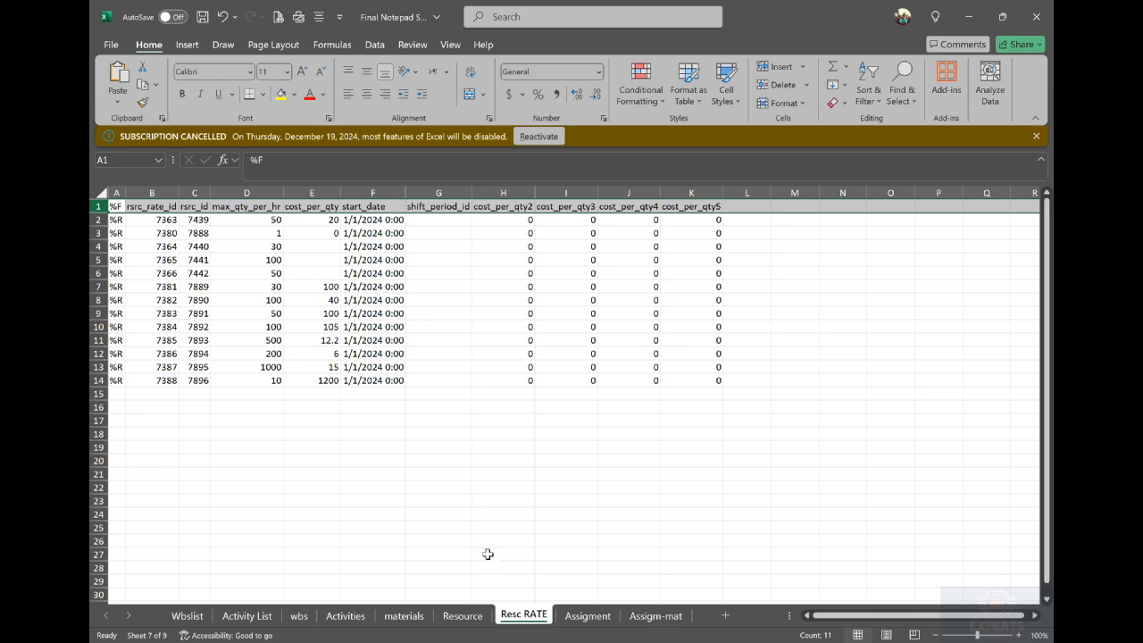
left_click(462, 615)
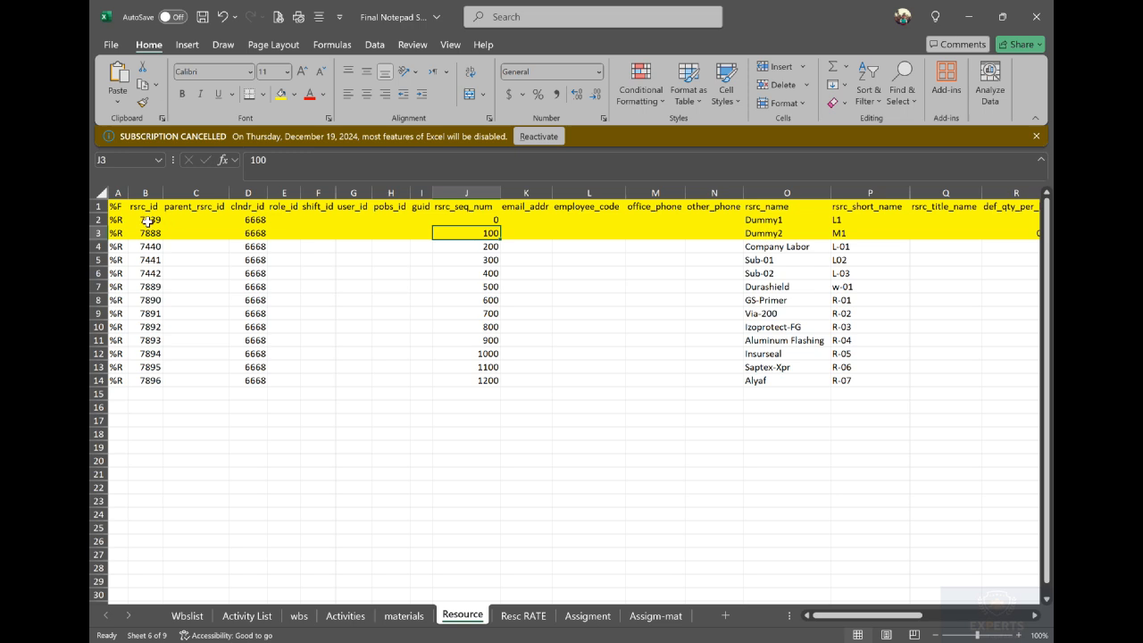
left_click(526, 616)
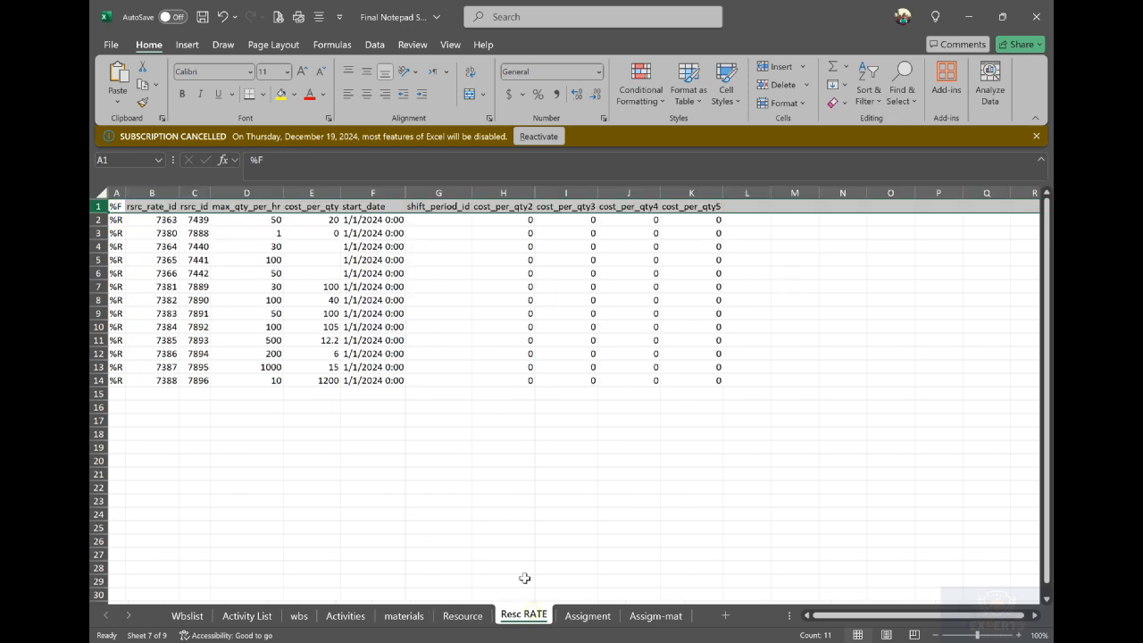
left_click(462, 615)
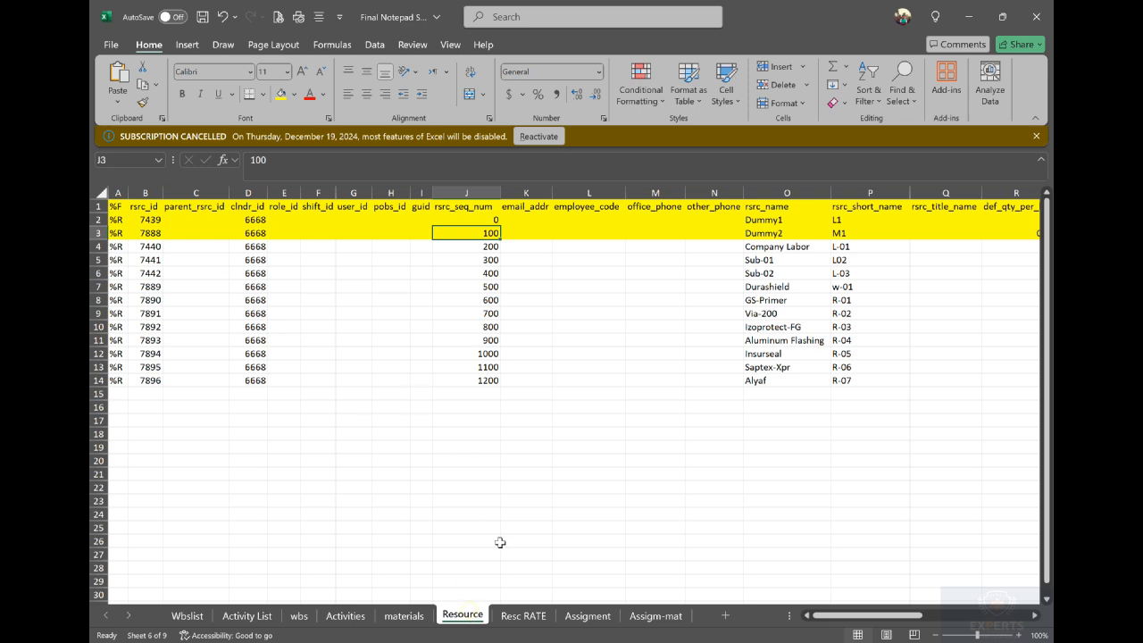
- Fill rows 1 to 3 of the Resc RATE sheet with yellow
left_click(525, 617)
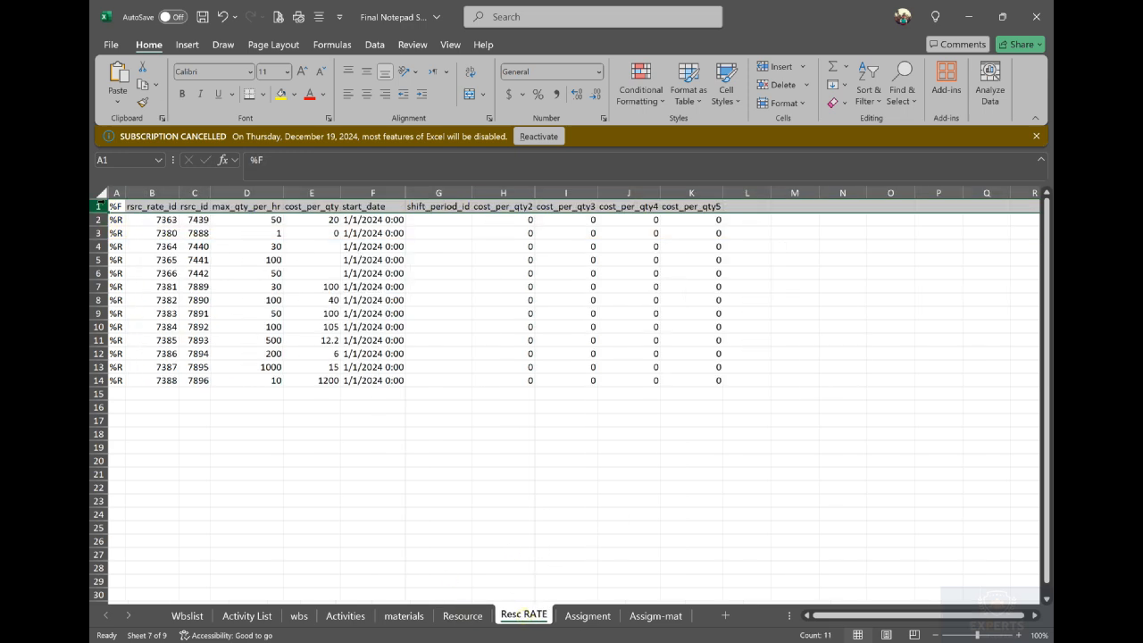
left_click_drag(100, 207, 104, 234)
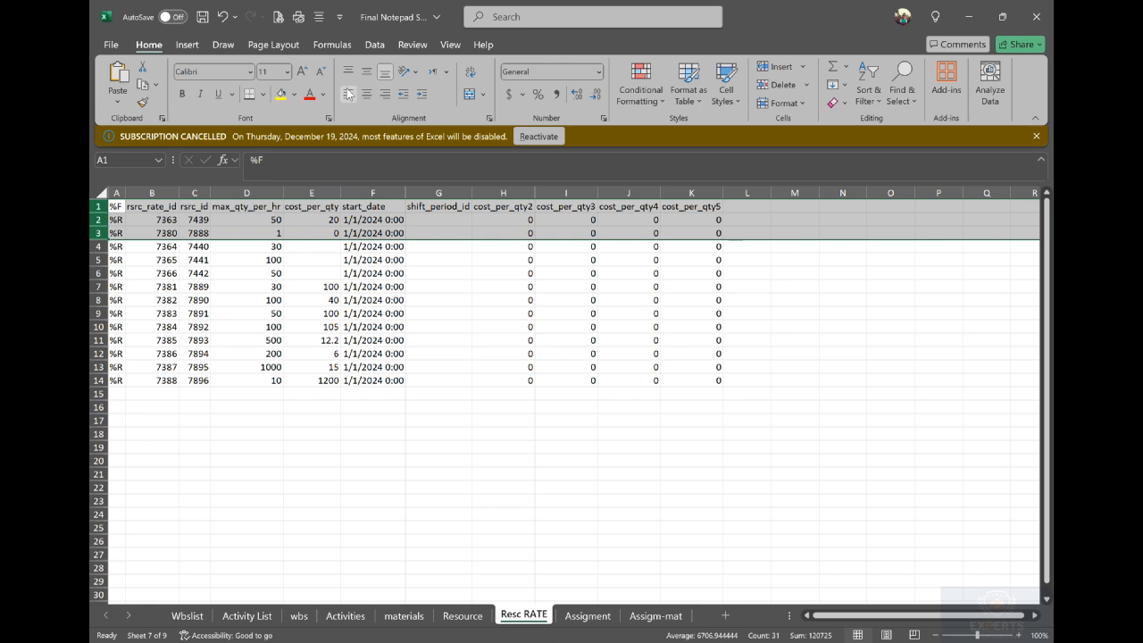
left_click(280, 94)
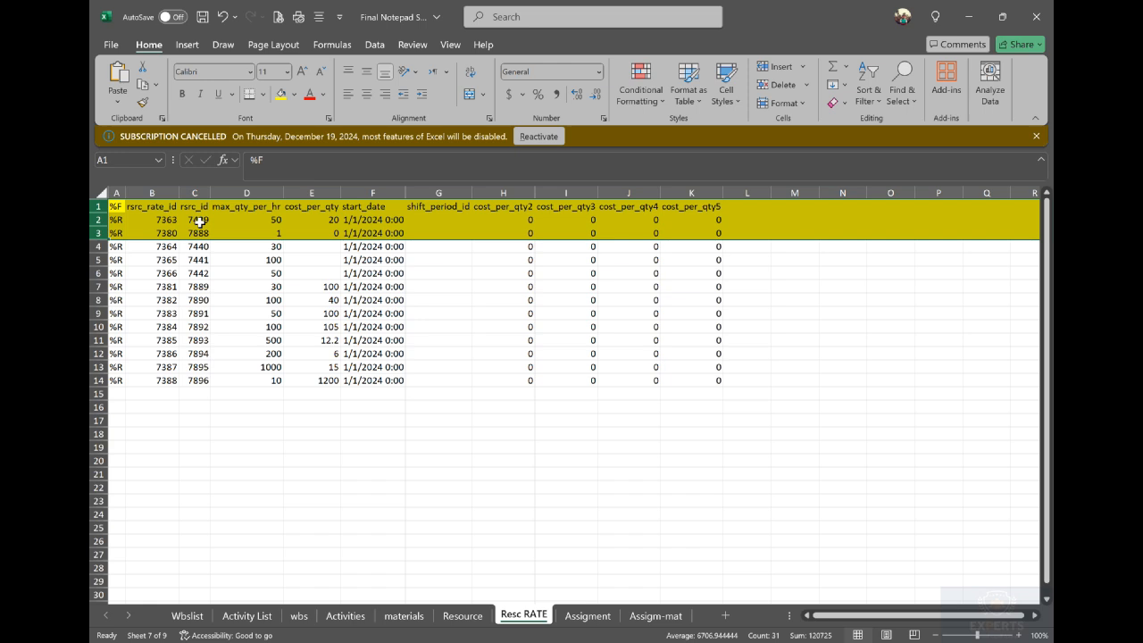
- Check the first rsrc_rate_id cells B2:B4 on Resc RATE and cross-check the resource IDs on the Resource sheet
left_click(150, 222)
left_click(158, 237)
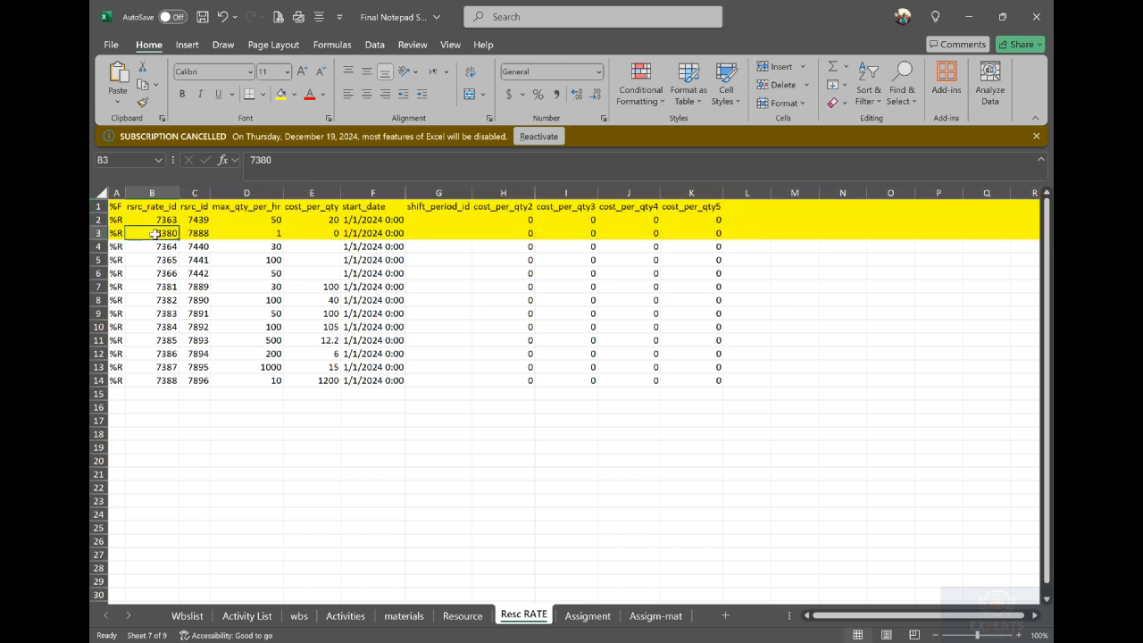
left_click(160, 246)
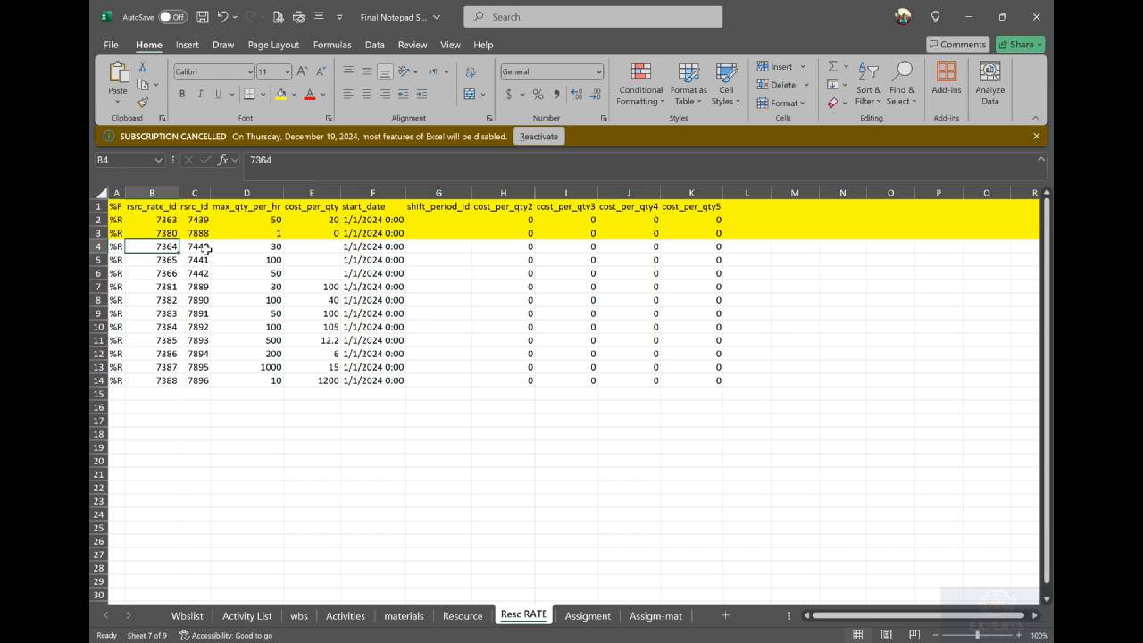
left_click(457, 618)
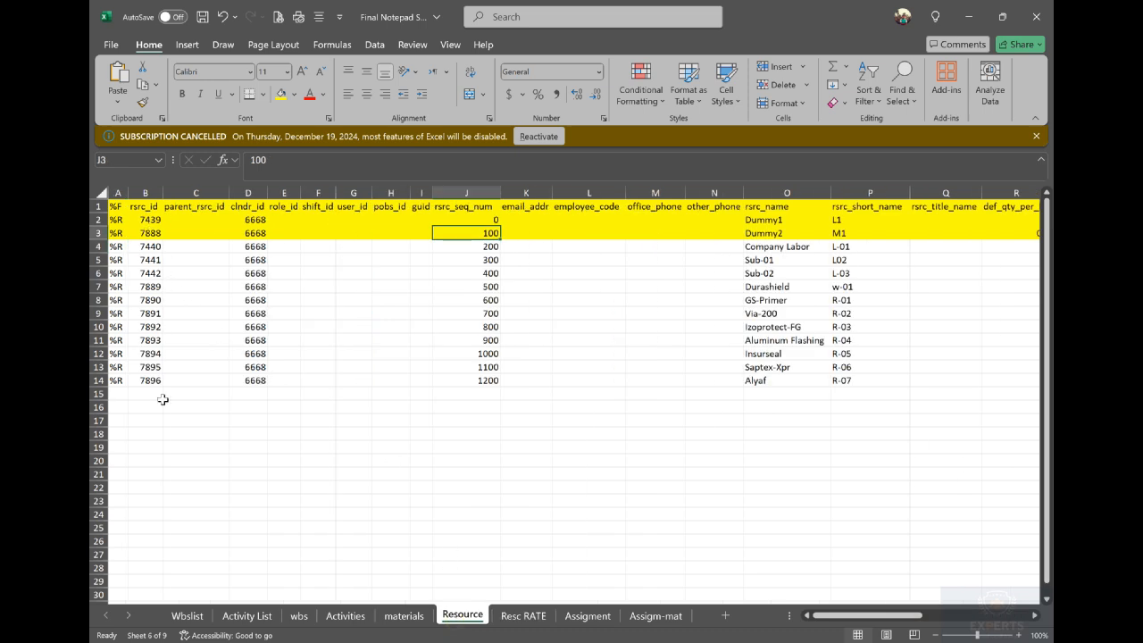
left_click(517, 620)
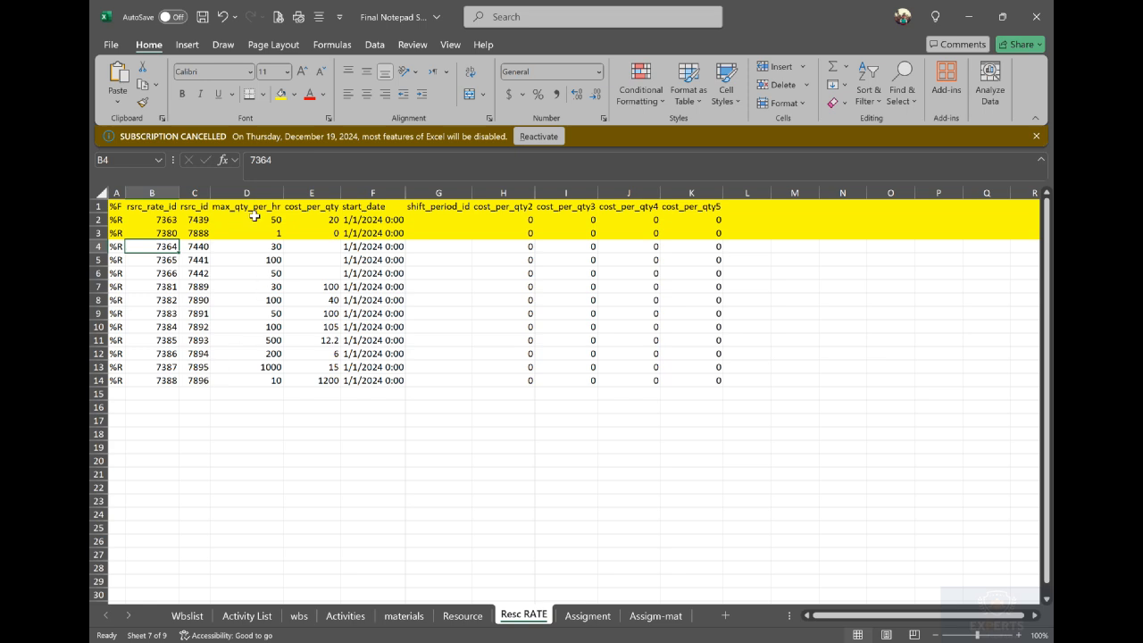
- Compare max_qty_per_hr and cost_per_qty on Resc RATE with Max Limit and Price/Unit in the Resource Dic workbook
mouse_move(662, 632)
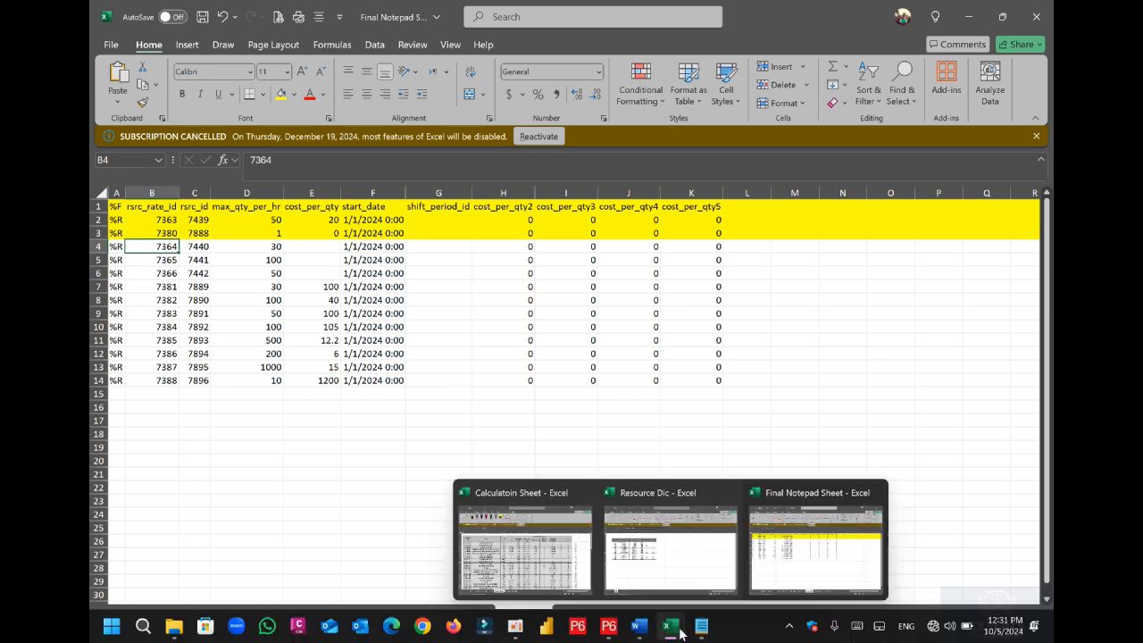
left_click(669, 546)
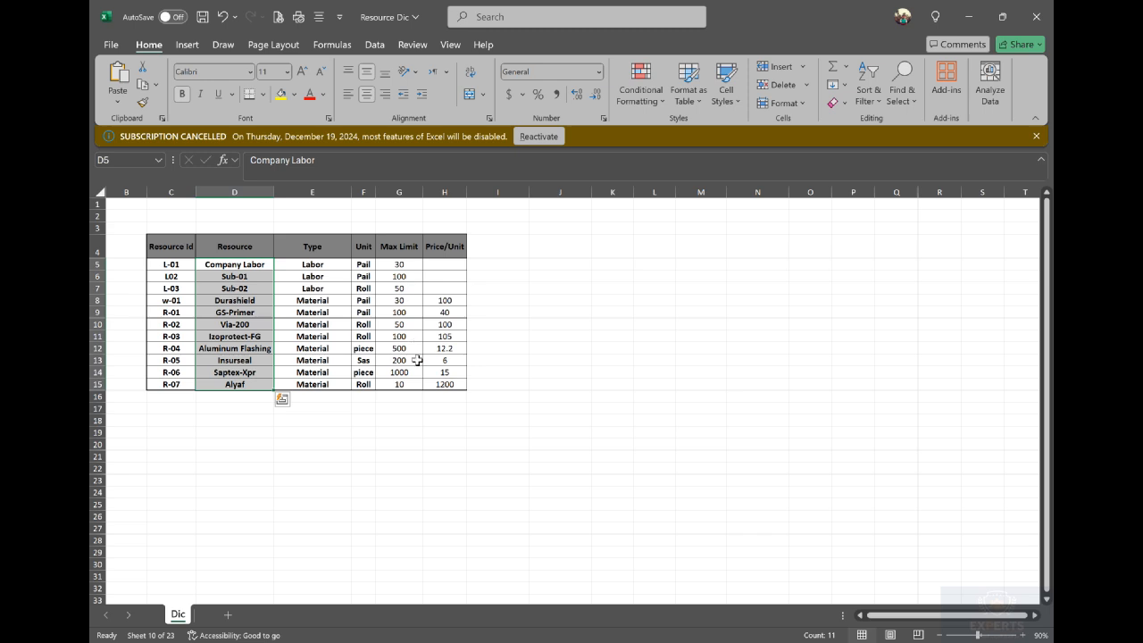
mouse_move(669, 627)
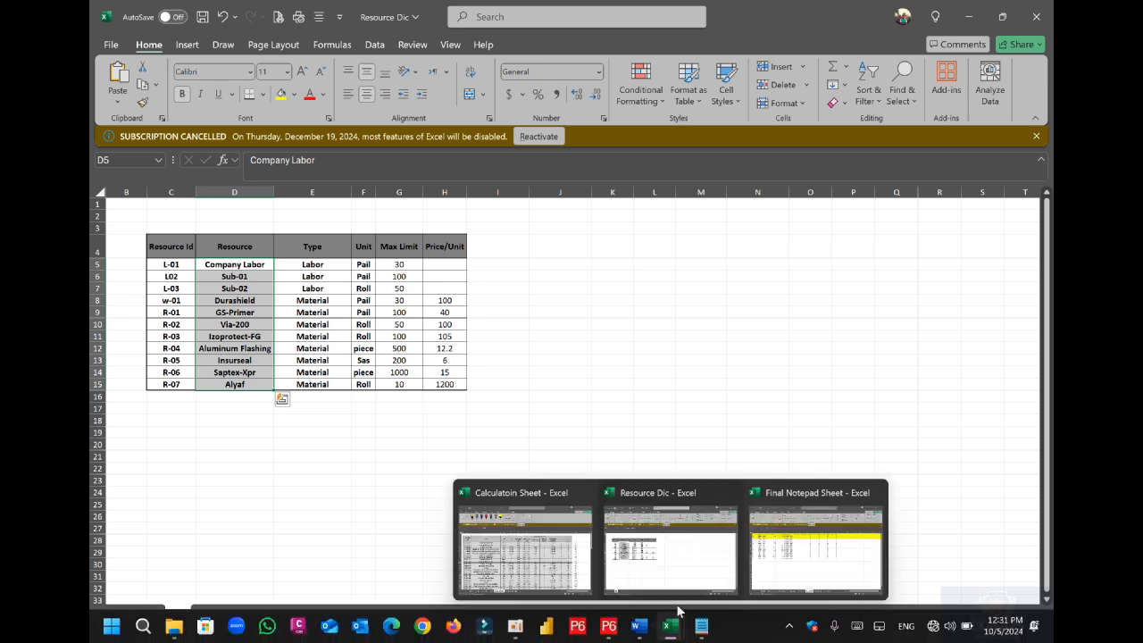
left_click(794, 575)
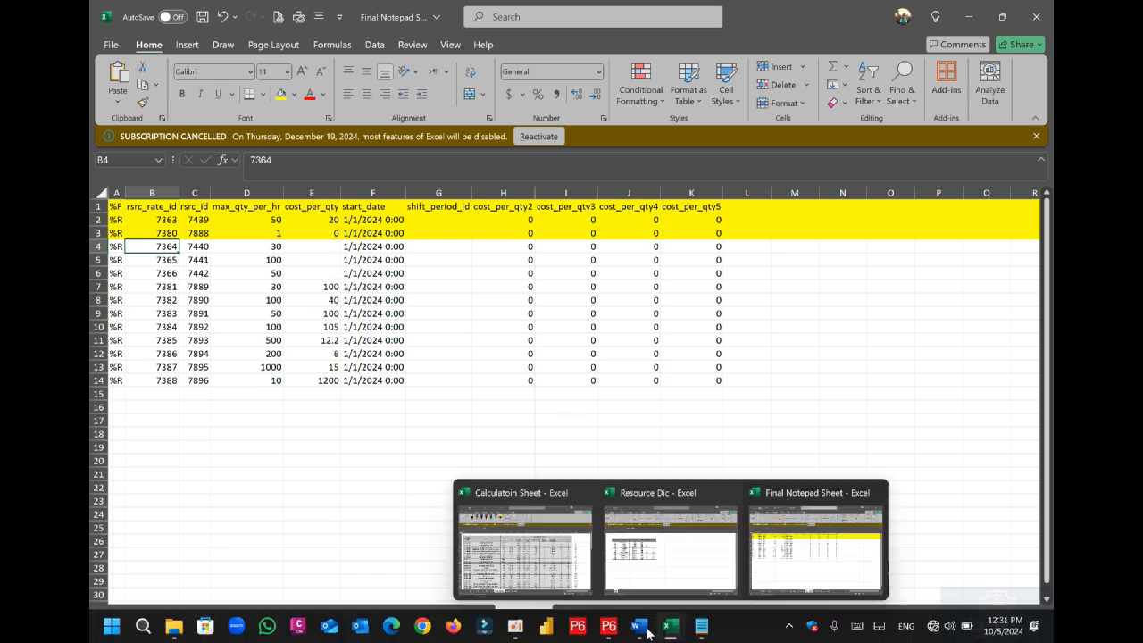
mouse_move(670, 635)
left_click(656, 531)
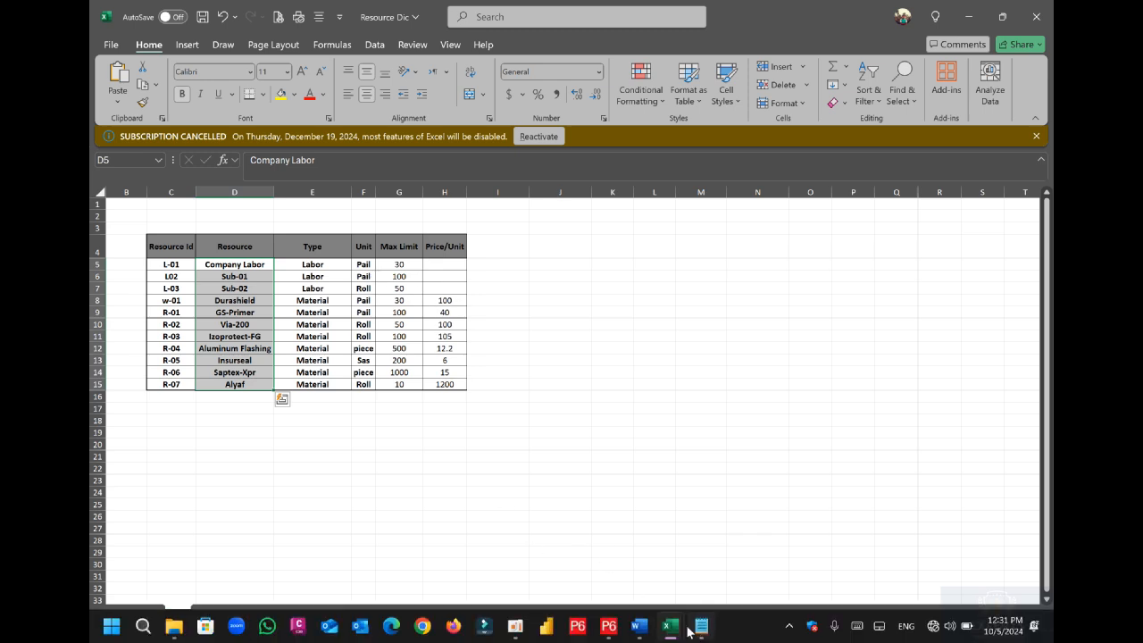
mouse_move(678, 629)
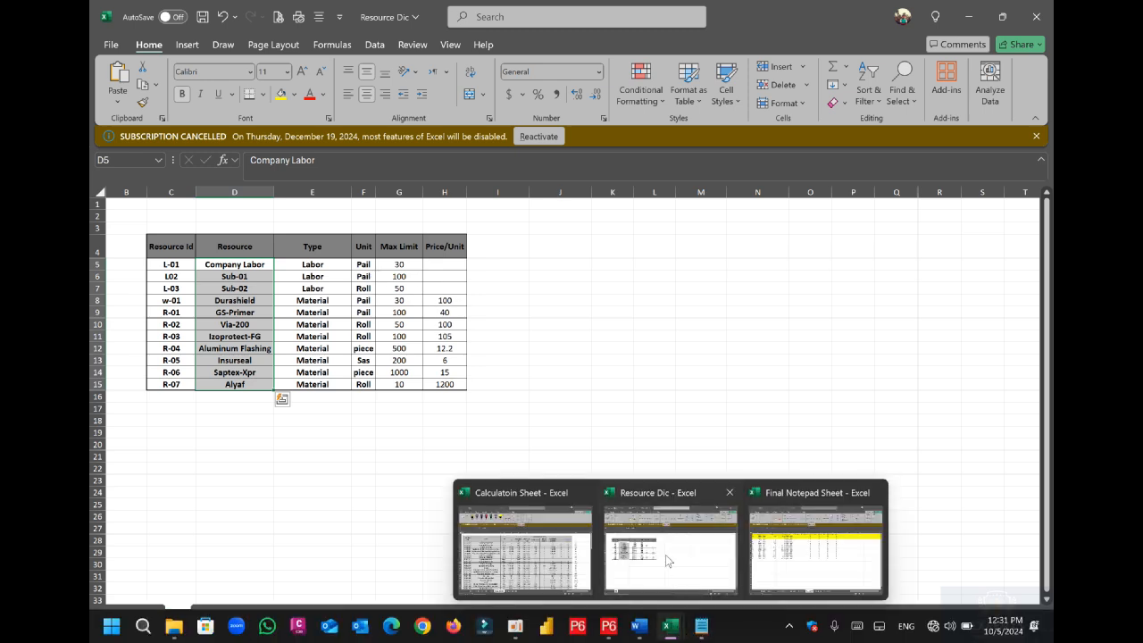
left_click(785, 552)
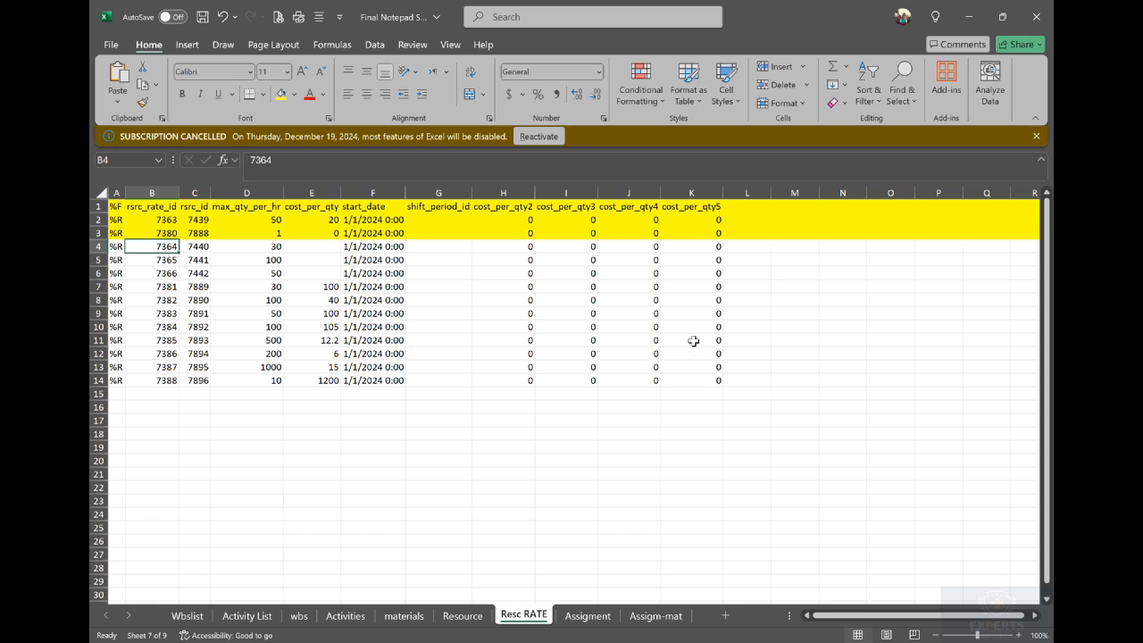
- Examine the Assigment sheet and compare its columns with the TASKRSRC table in Notepad22.xer
left_click(588, 615)
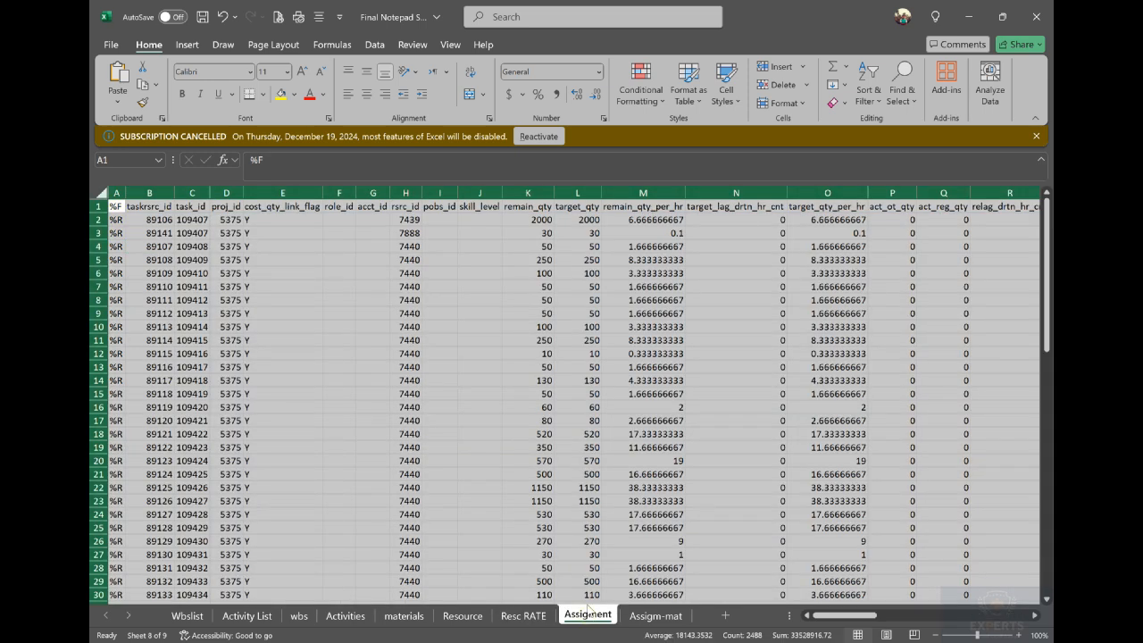
left_click(594, 461)
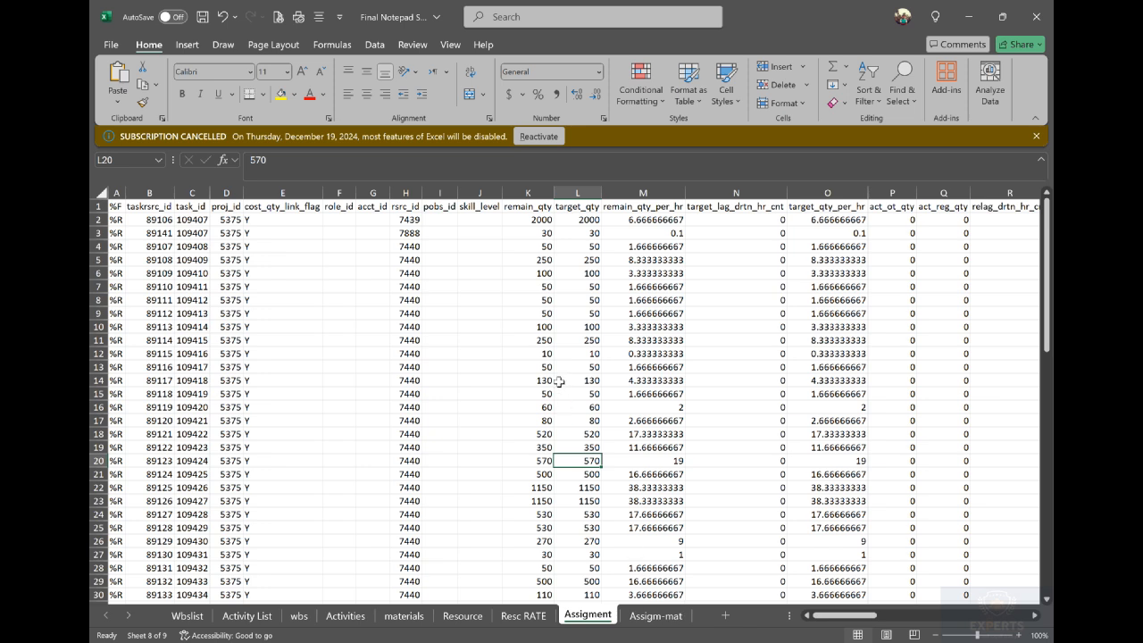
scroll(464, 445, "down", 5)
scroll(465, 446, "up", 5)
left_click(260, 311)
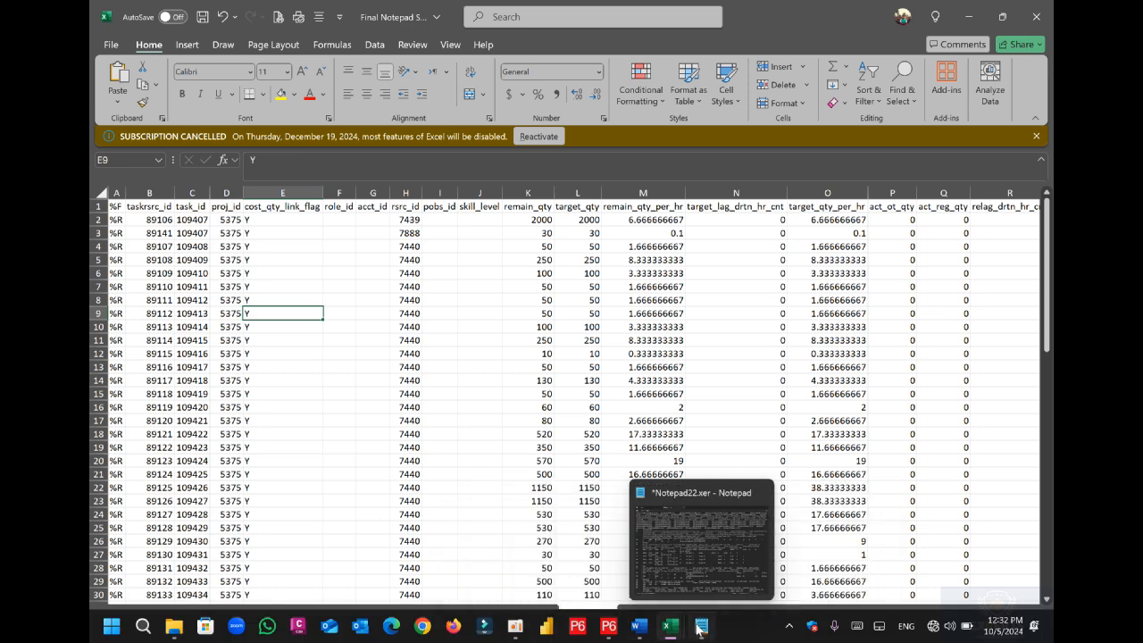
left_click(698, 628)
scroll(501, 433, "down", 6)
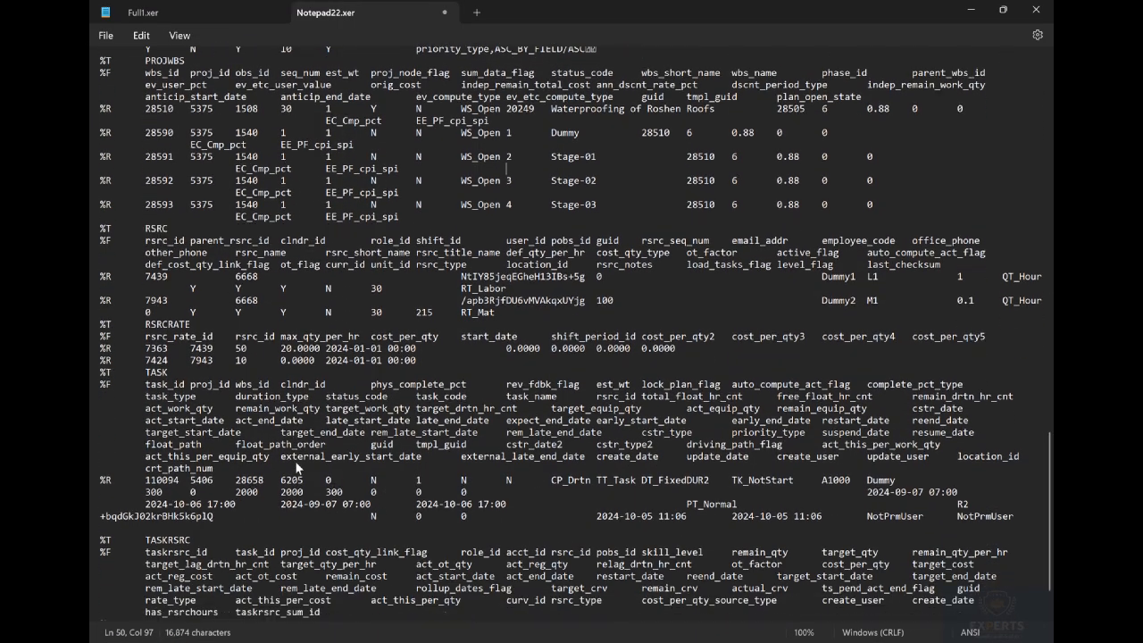
scroll(294, 461, "down", 2)
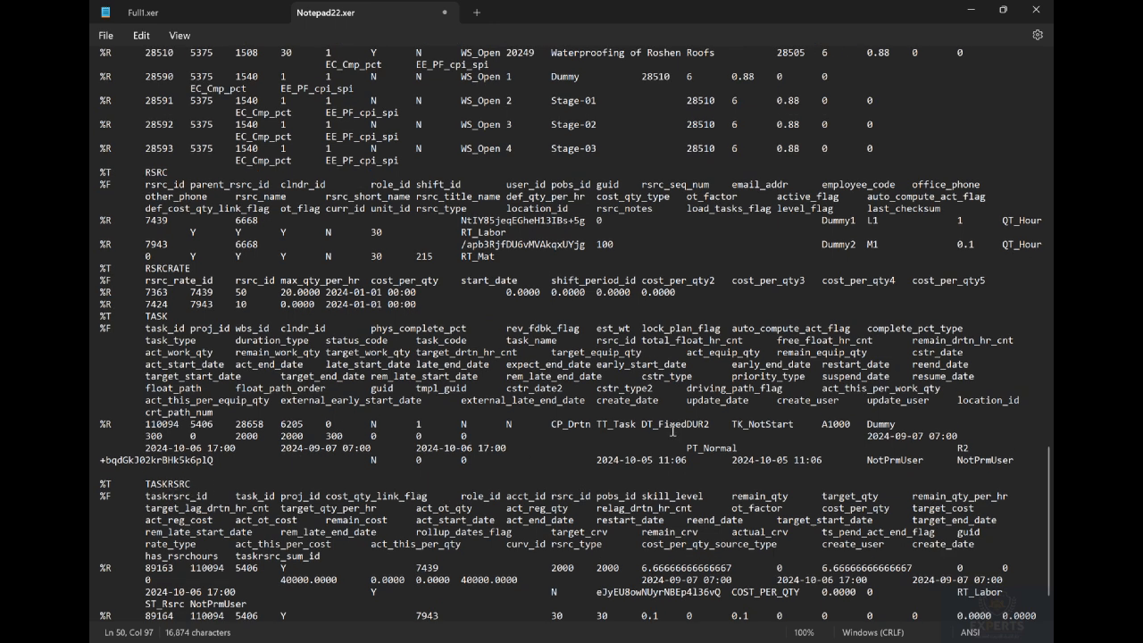
left_click(1003, 10)
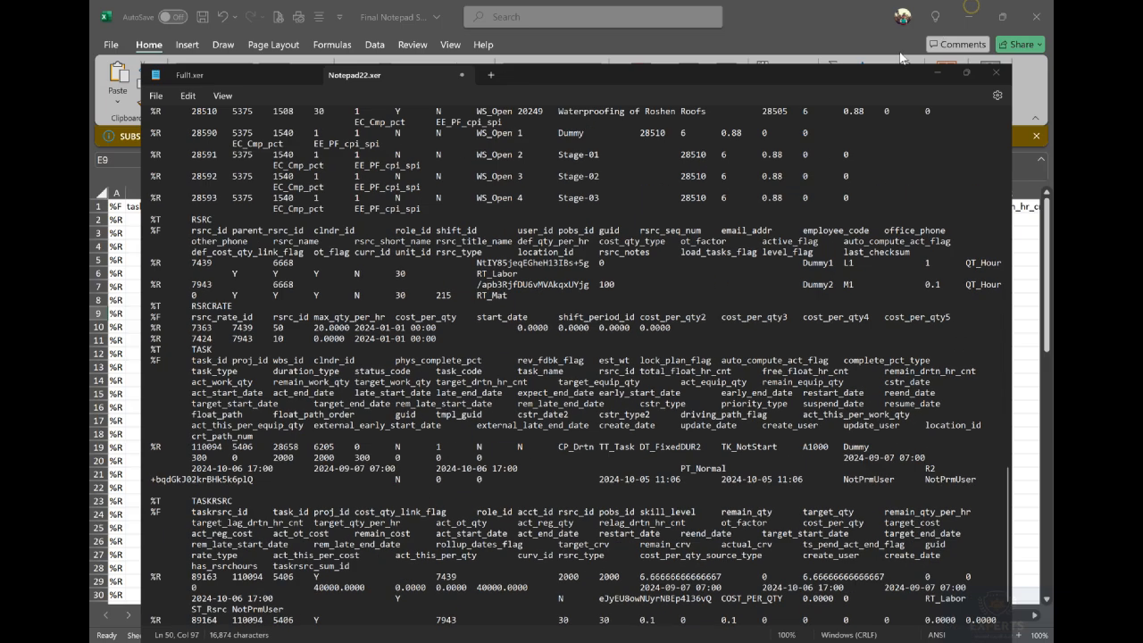
left_click(900, 58)
mouse_move(688, 641)
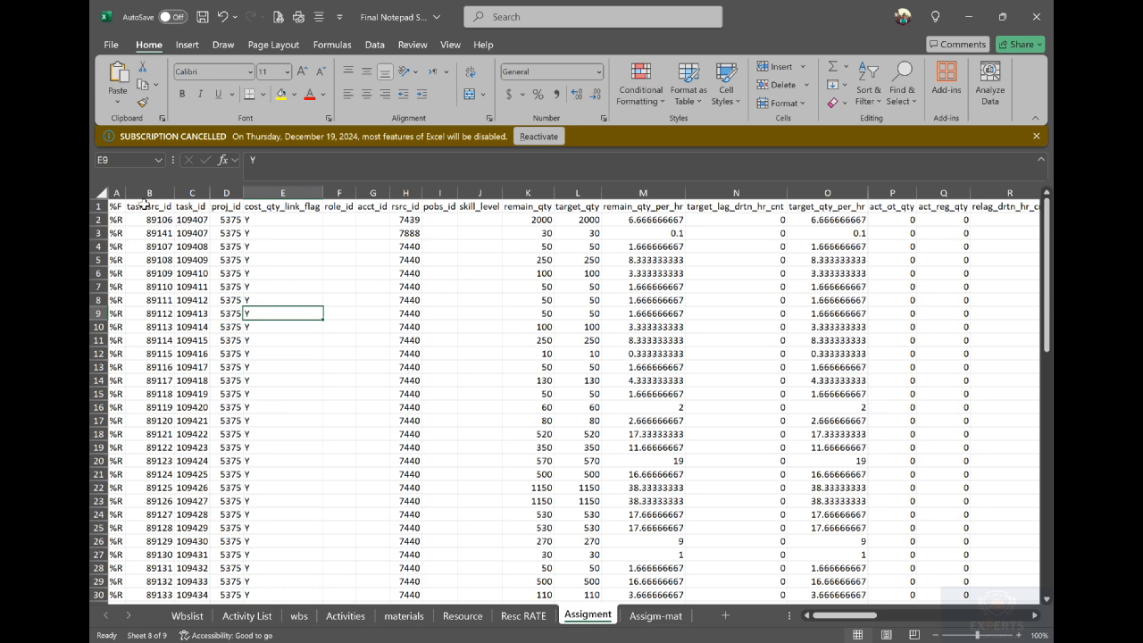
- Fill rows 1 to 3 of the Assigment sheet with yellow, consulting the dummy rows on the Resource sheet
left_click(98, 206)
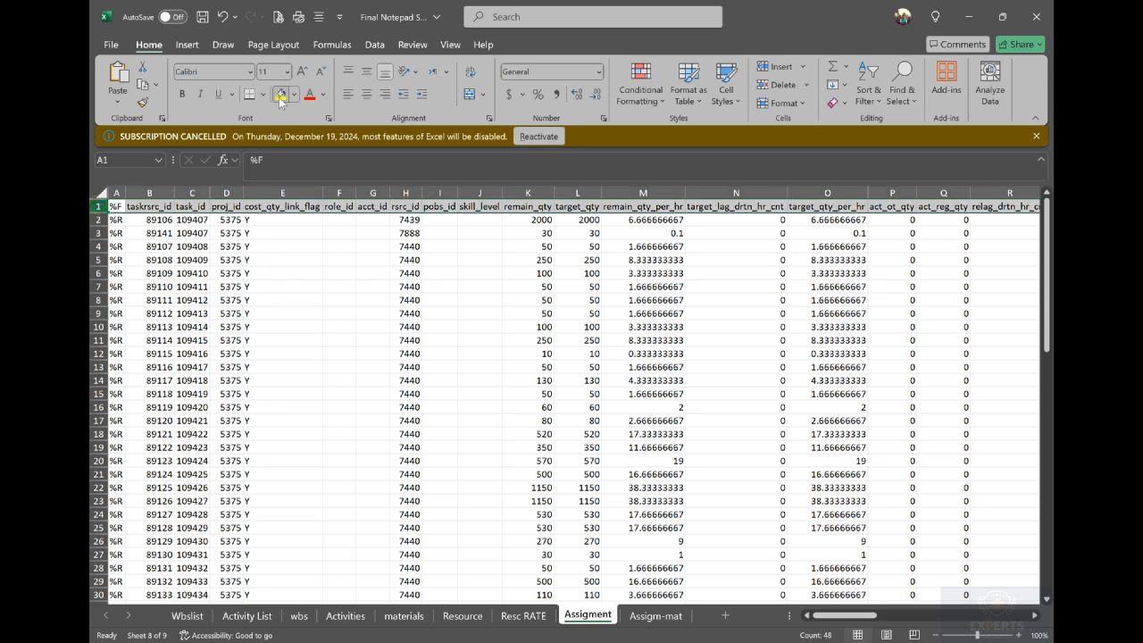
left_click(280, 94)
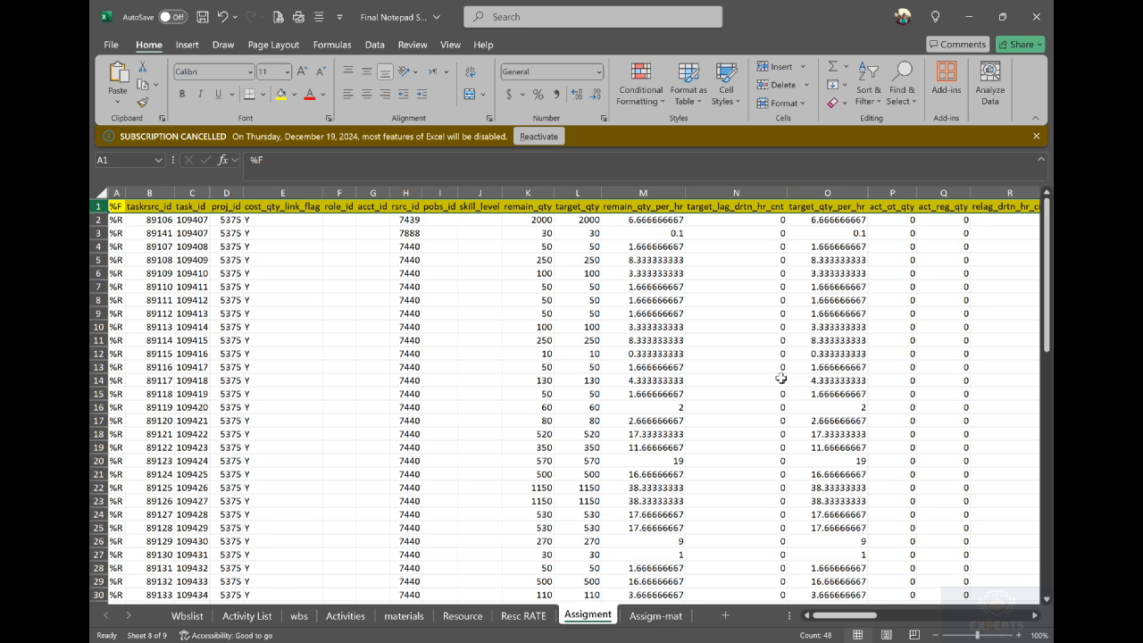
mouse_move(847, 616)
left_mouse_down()
mouse_move(1022, 613)
mouse_move(843, 616)
left_mouse_up()
left_click(459, 616)
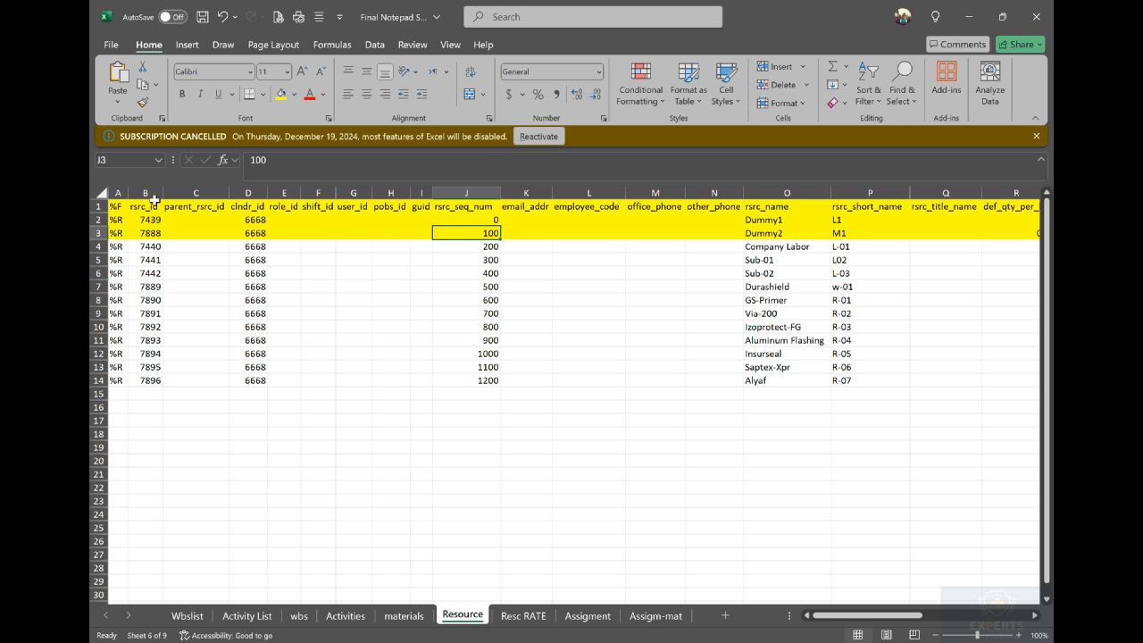
left_click(581, 615)
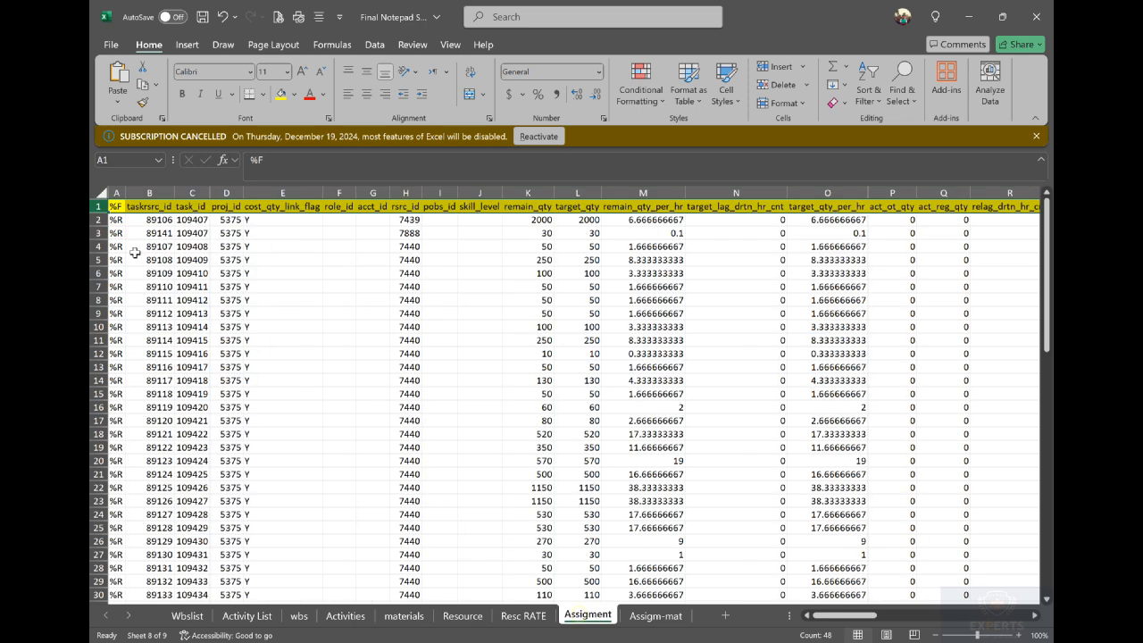
left_click_drag(97, 219, 98, 232)
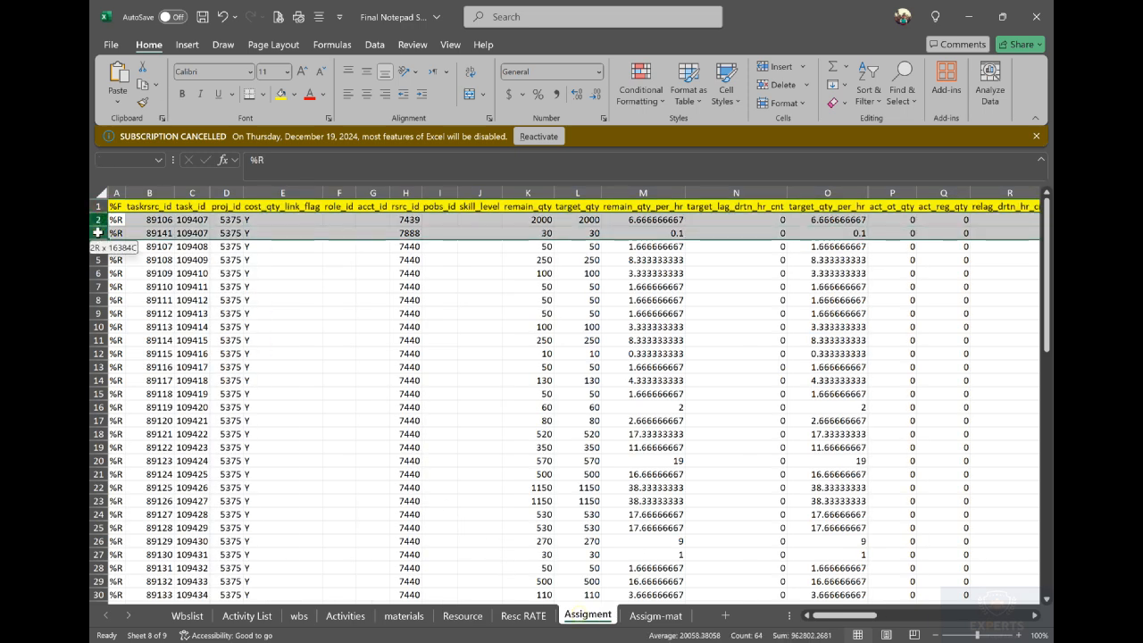
left_click(279, 94)
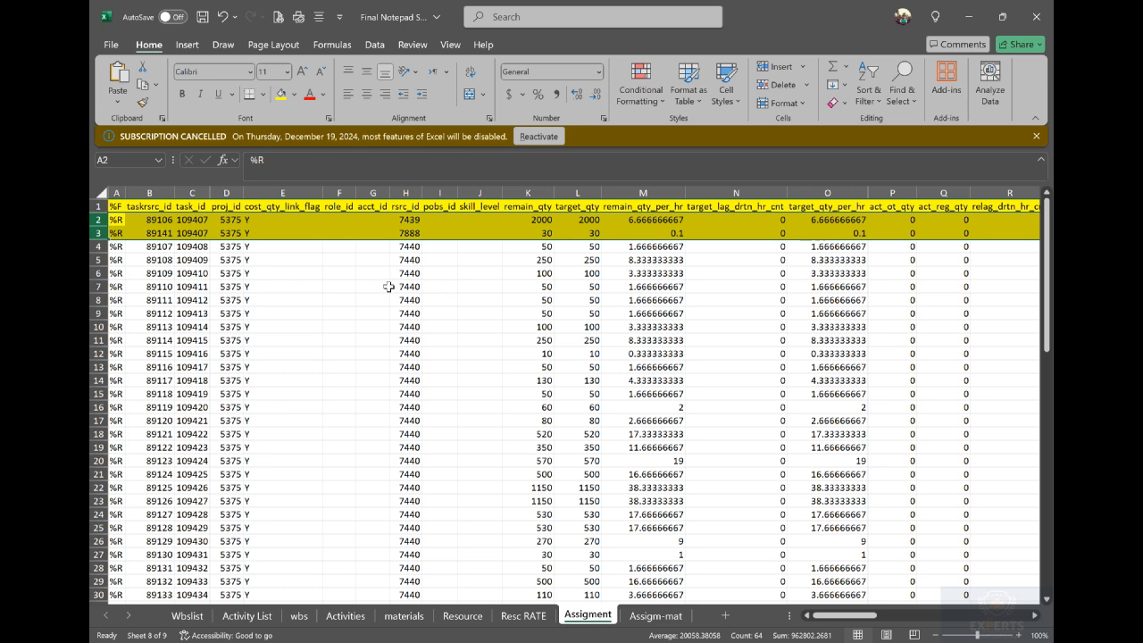
left_click(384, 287)
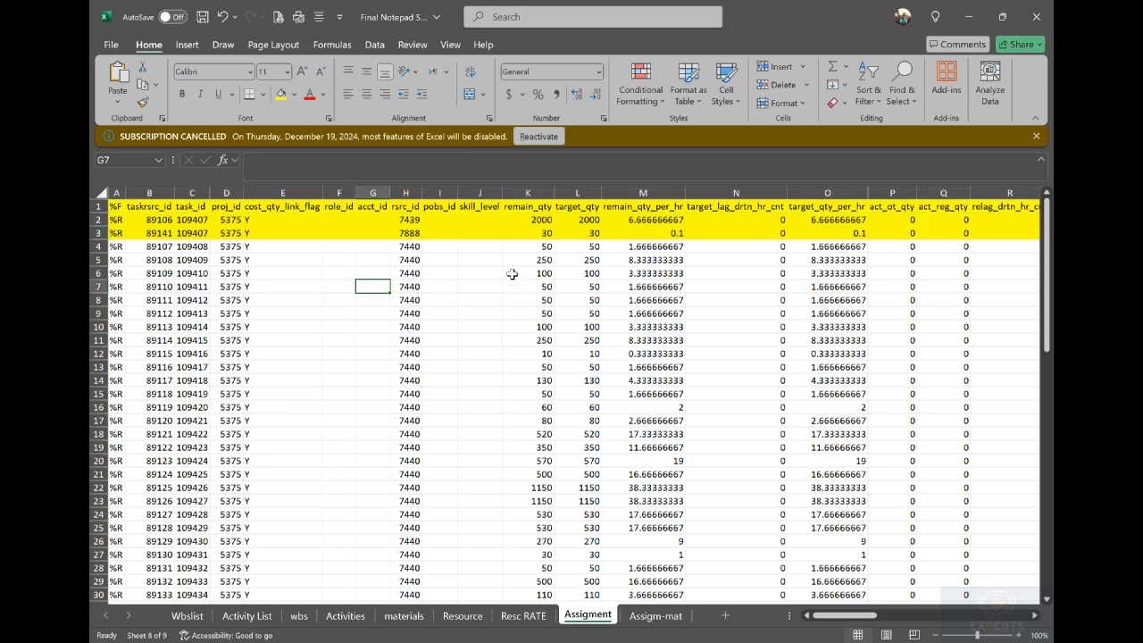
- Check the first taskrsrc_id in B2 on Assigment against the taskrsrc_id column on the Assigm-mat sheet
left_click(161, 220)
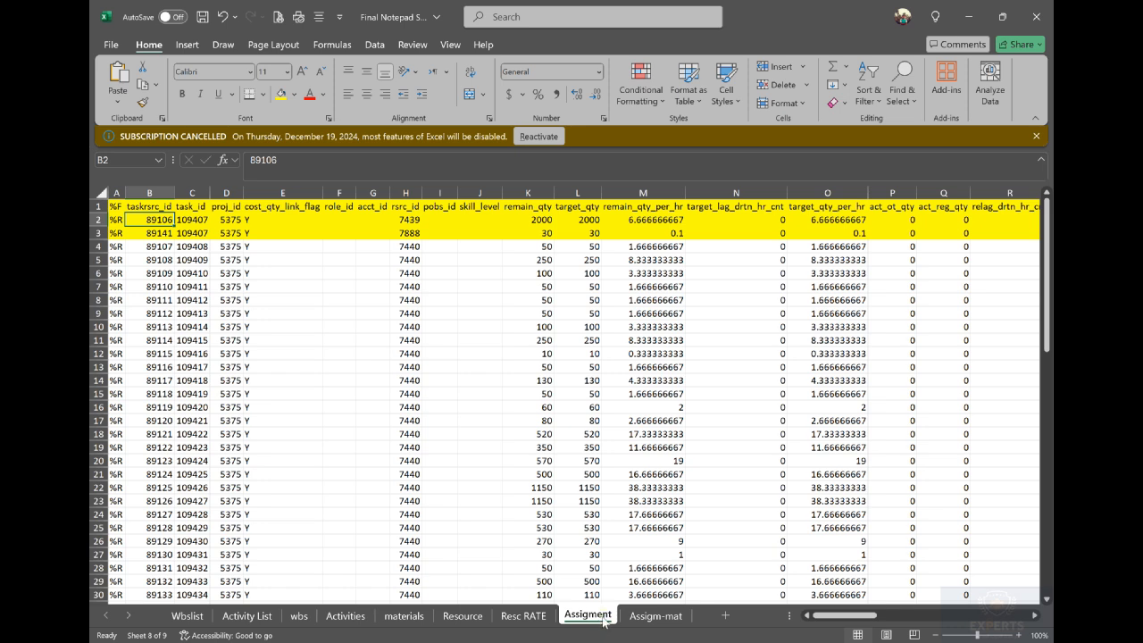
left_click(671, 624)
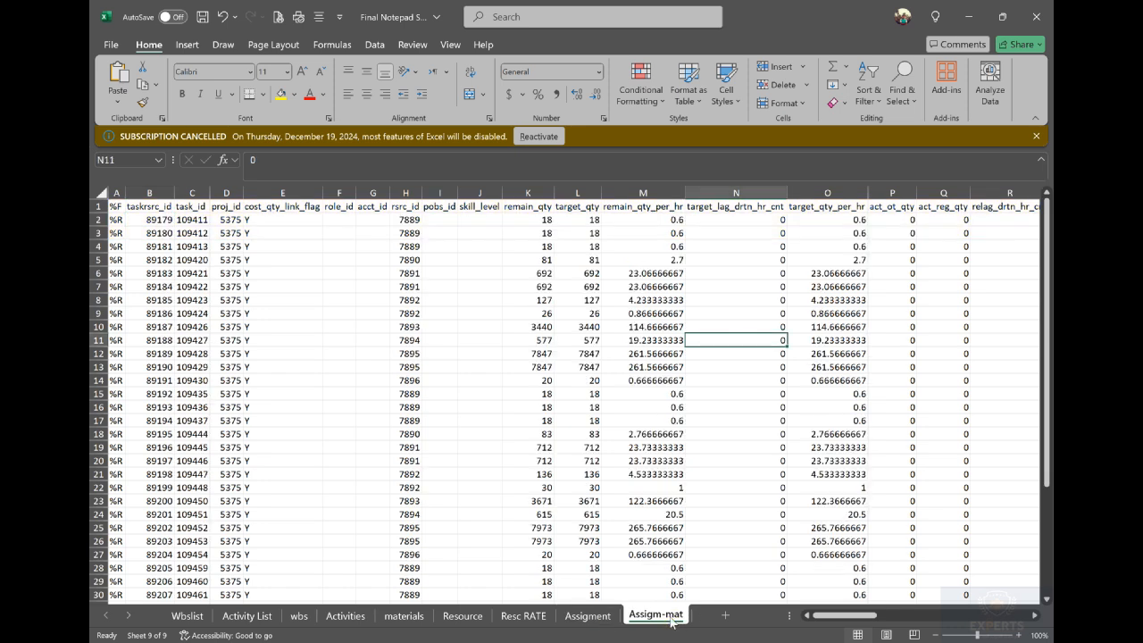
left_click(587, 615)
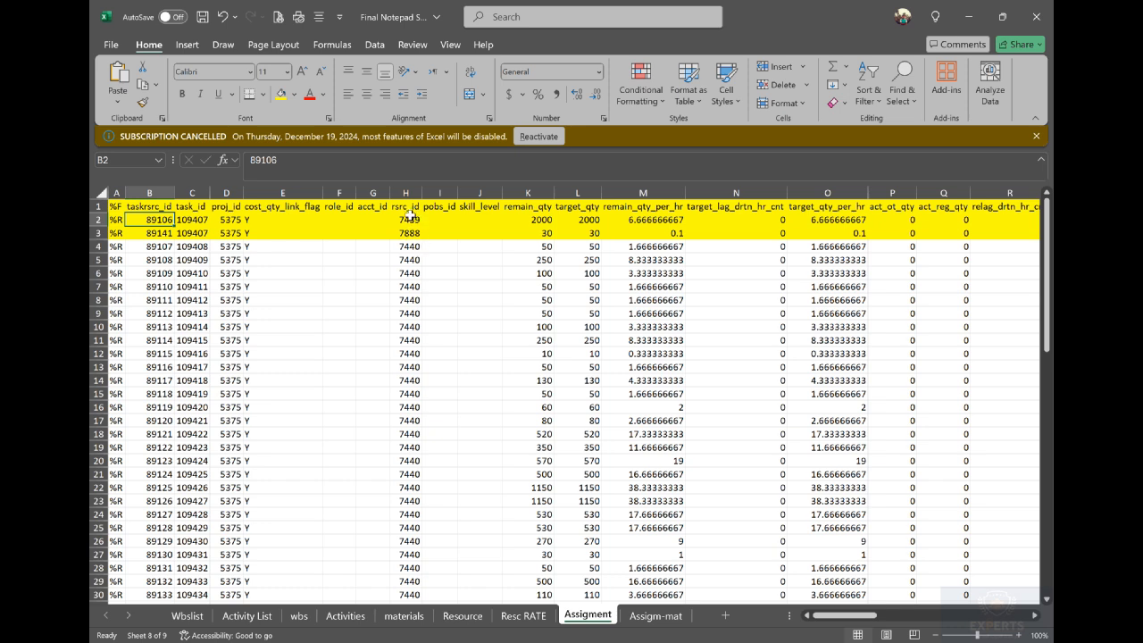
- Check several rsrc_id values in column H of the Assigment sheet
left_click(413, 316)
left_click(412, 381)
left_click(416, 460)
left_click(416, 384)
left_click(417, 305)
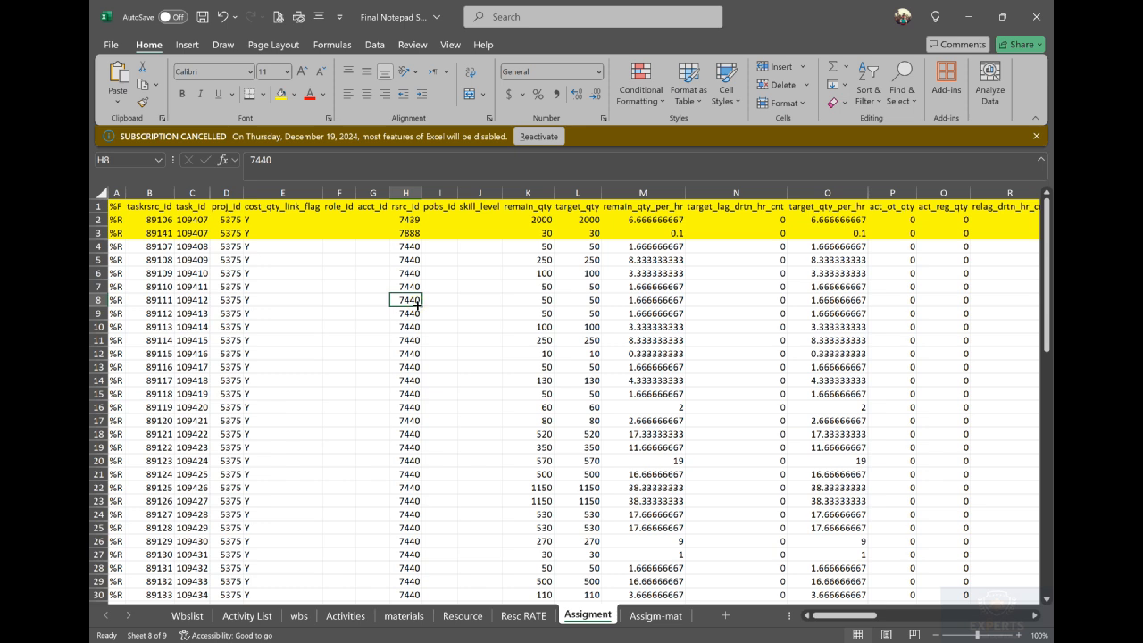
- Examine the Resource Code and Resourse Type columns on the Budget Labors sheet of the Calculatoin Sheet workbook, including the lookup formula in F4
mouse_move(688, 636)
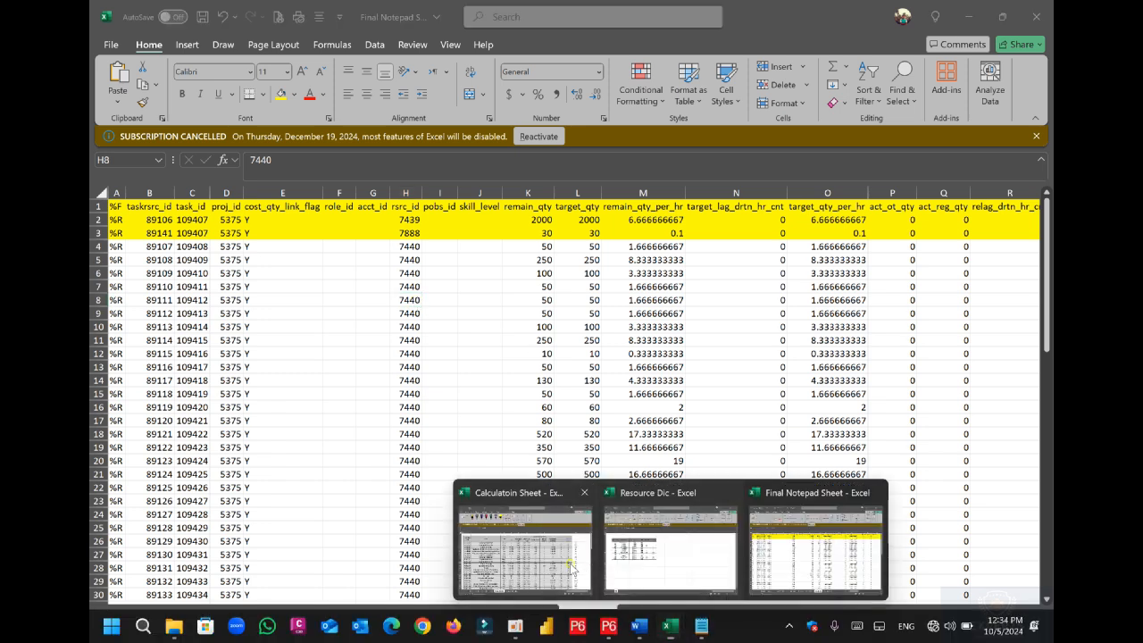
left_click(520, 535)
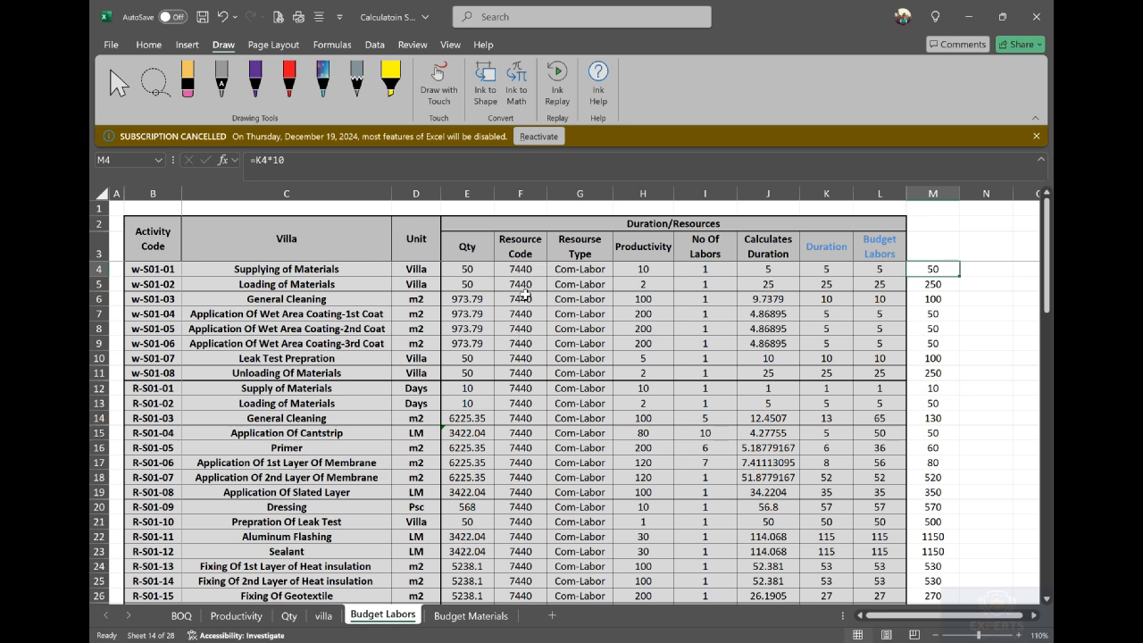
left_click(593, 268)
left_click(599, 294)
left_click(598, 346)
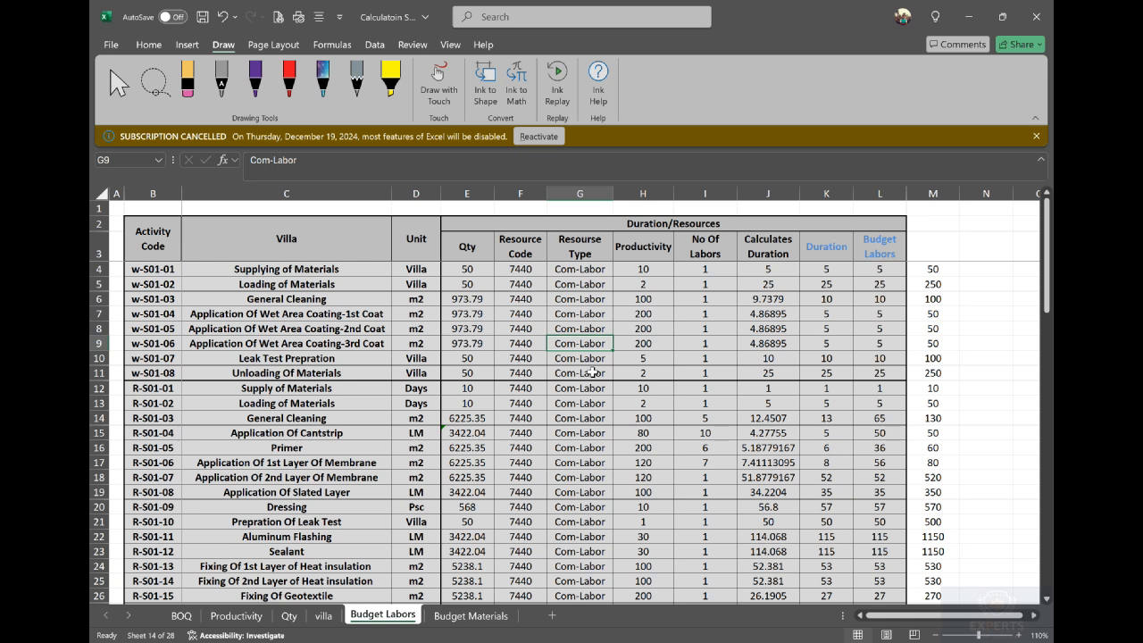
left_click_drag(526, 269, 533, 585)
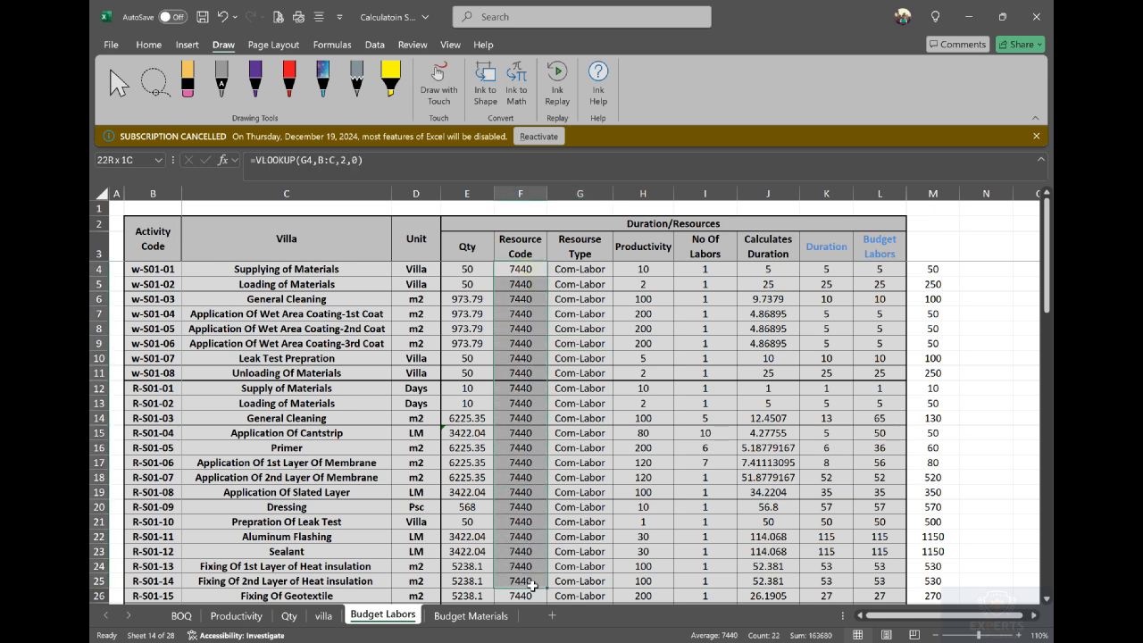
left_click(522, 343)
left_click(525, 268)
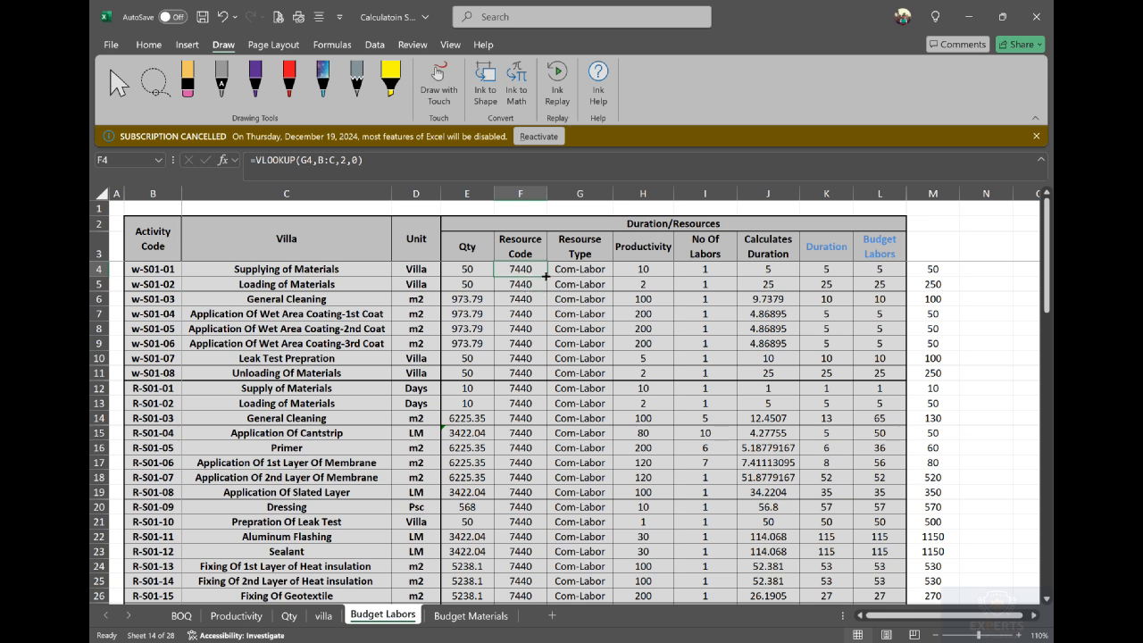
- Review the stage 2 and 3 resource codes on Budget Labors and look over the Budget Materials sheet
scroll(520, 318, "down", 12)
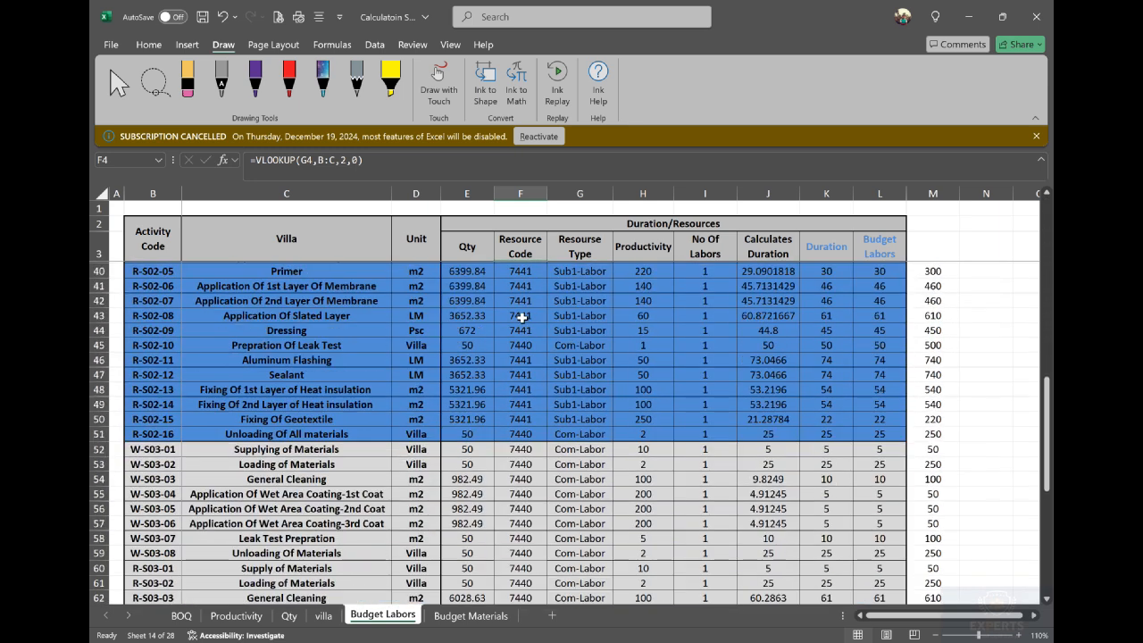
left_click(473, 616)
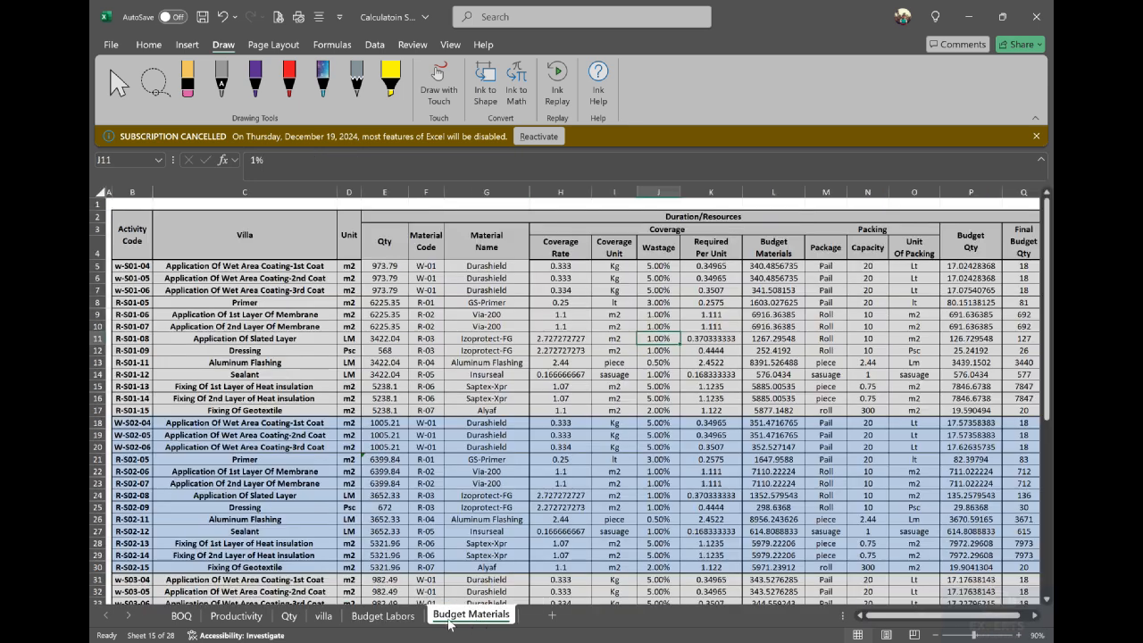
left_click(393, 615)
mouse_move(699, 633)
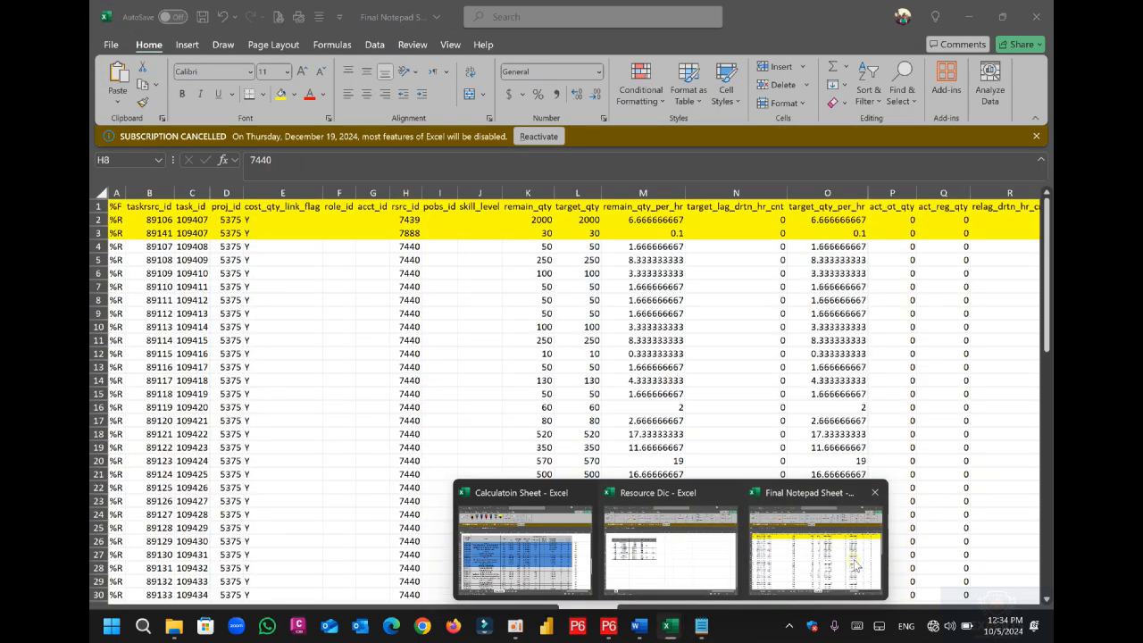
left_click(844, 566)
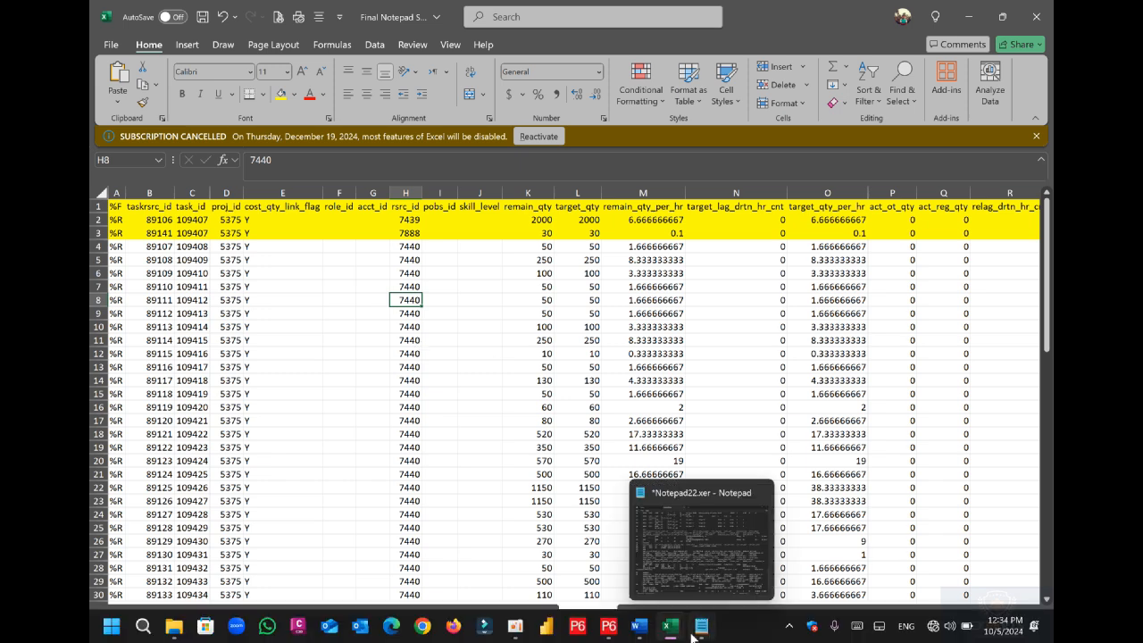
mouse_move(671, 627)
left_click(534, 552)
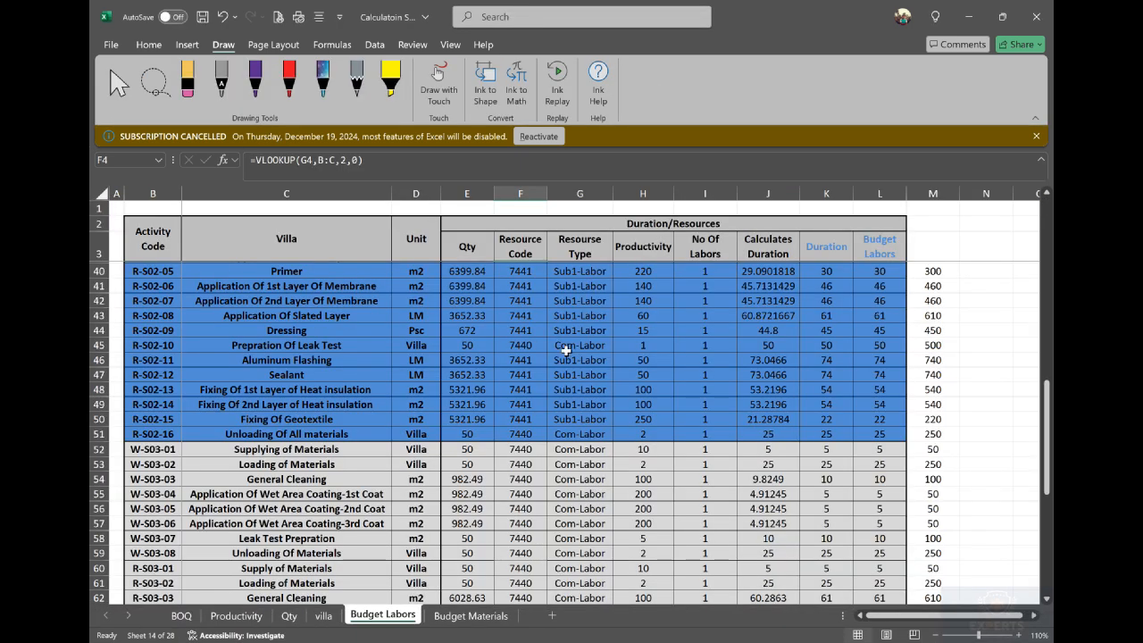
scroll(576, 339, "up", 2)
scroll(625, 379, "up", 3)
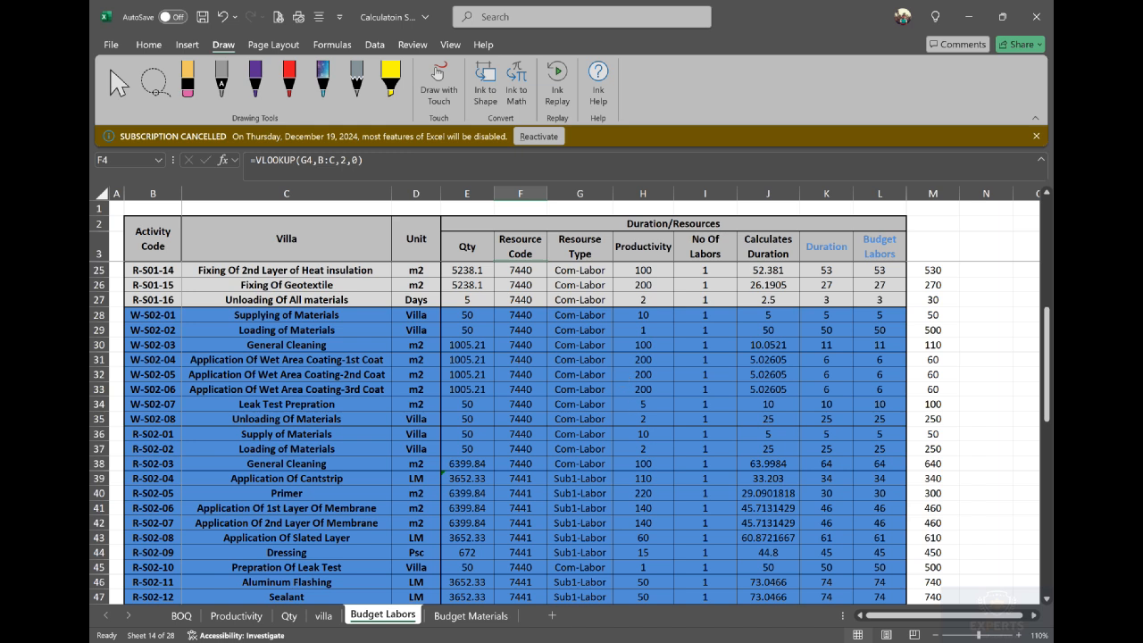
- In the Final Notepad Sheet workbook, fill the rsrc_id column H of the Assigment sheet with yellow
mouse_move(679, 628)
left_click(815, 549)
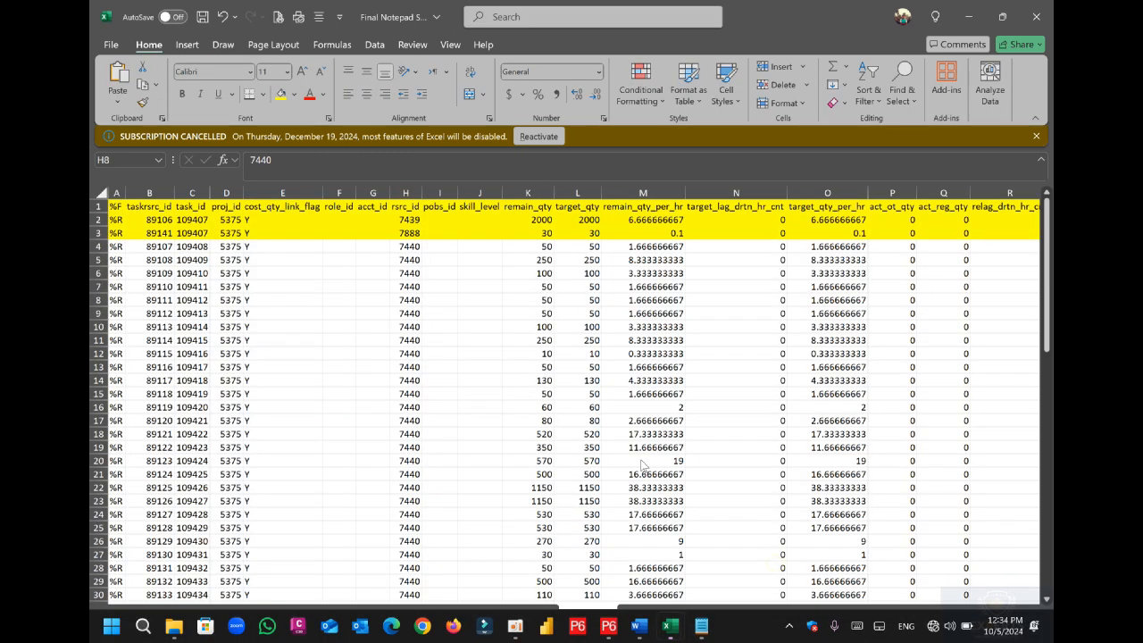
left_click(406, 193)
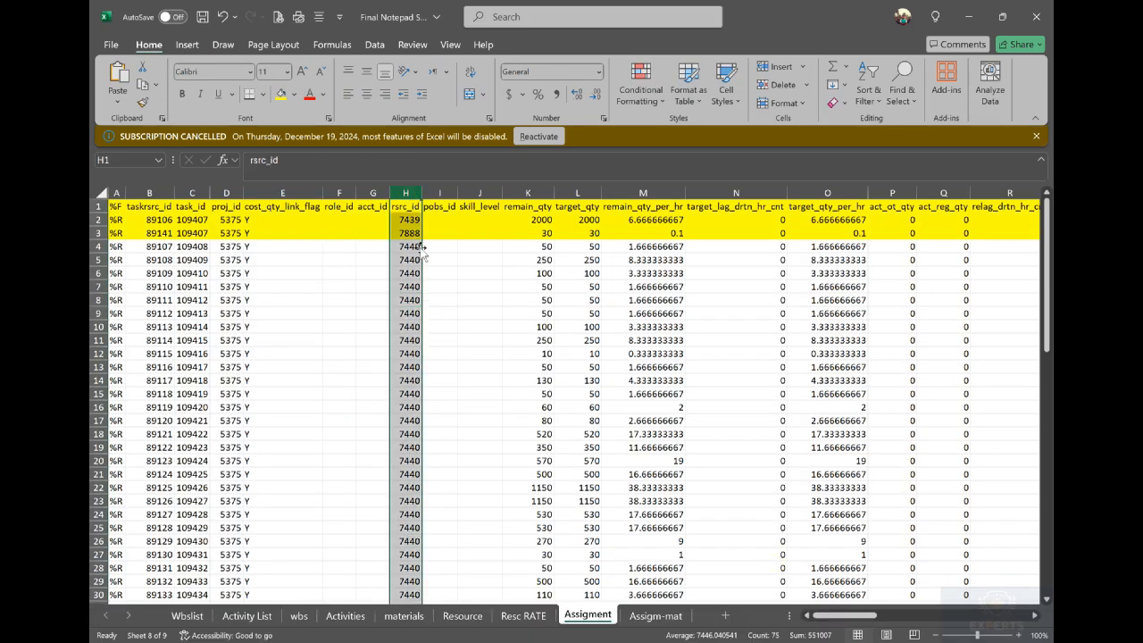
left_click(279, 94)
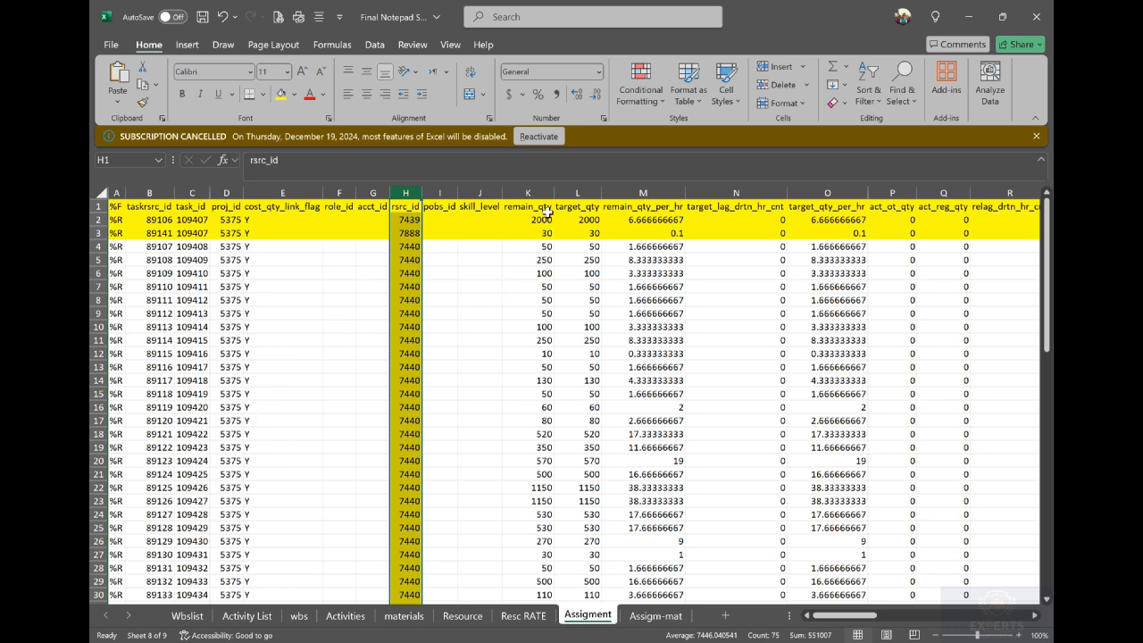
- Compare target_qty on Assigment with column M of Budget Labors and check the formula in M4
left_click(577, 207)
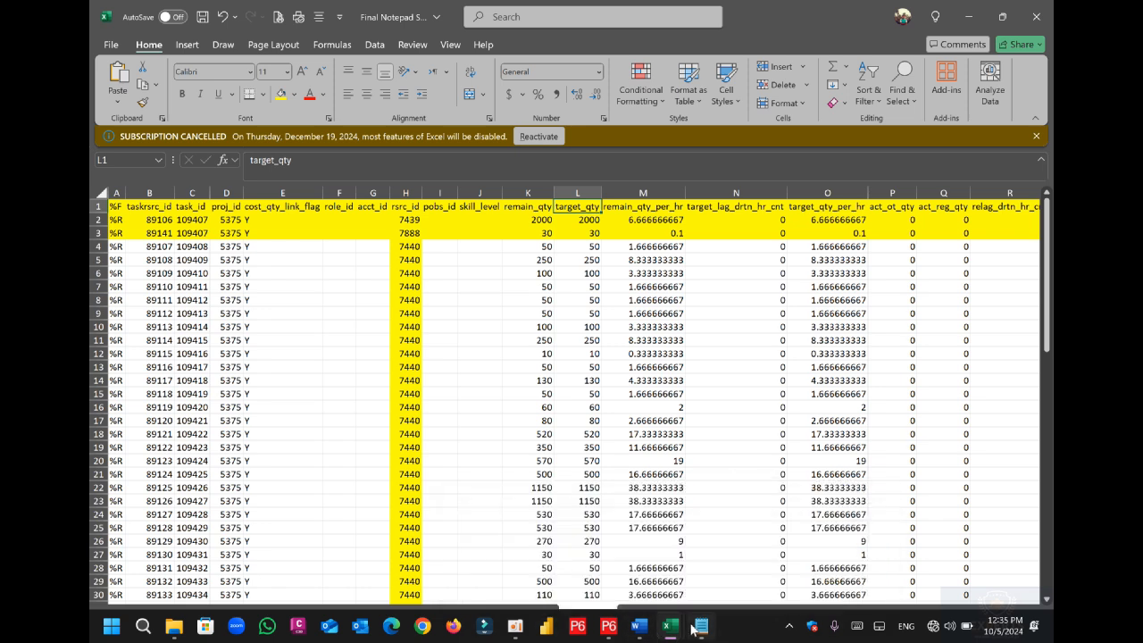
mouse_move(658, 628)
left_click(565, 585)
scroll(739, 387, "up", 7)
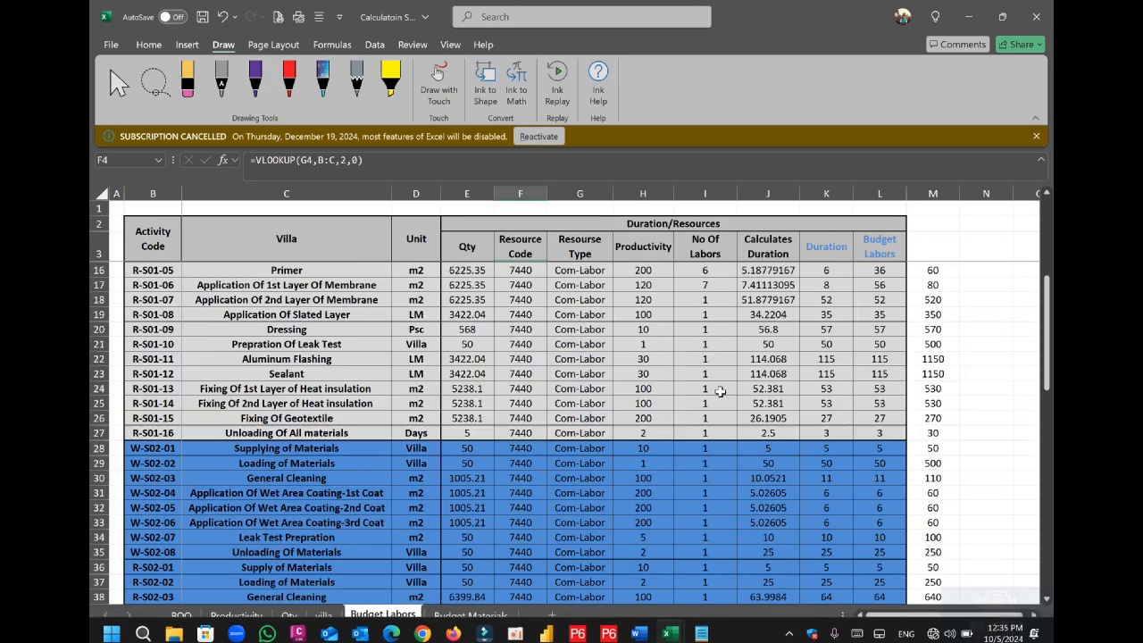
left_click(942, 270)
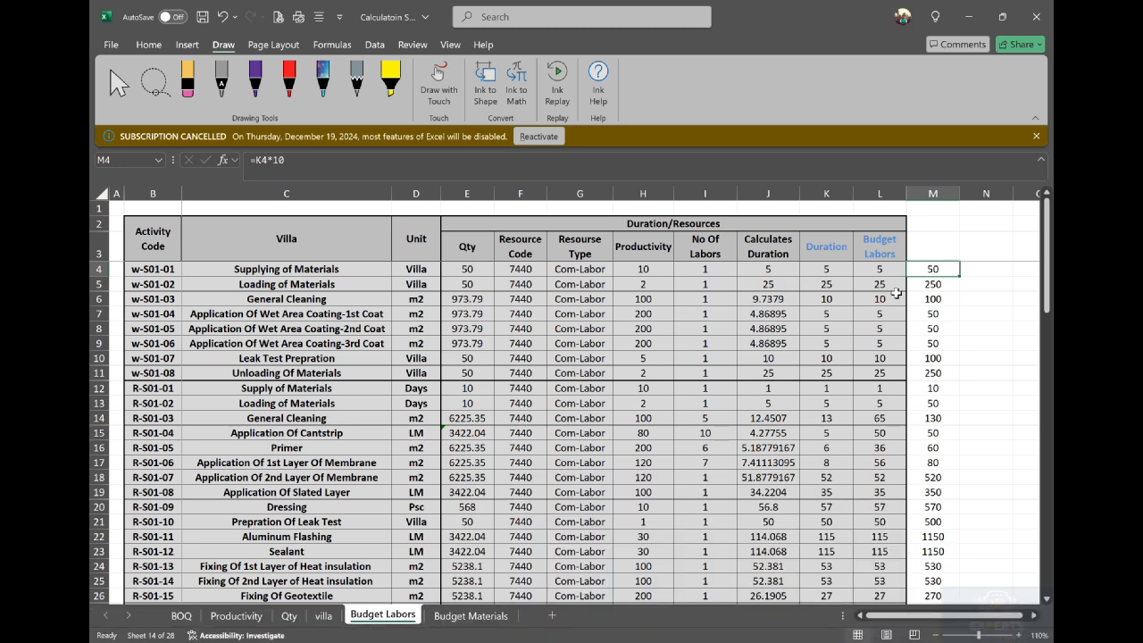
- Review the Assigment sheet of the Final Notepad Sheet workbook, from remain_qty and target_qty across the cost, date and rate columns to taskrsrc_sum_id
mouse_move(671, 627)
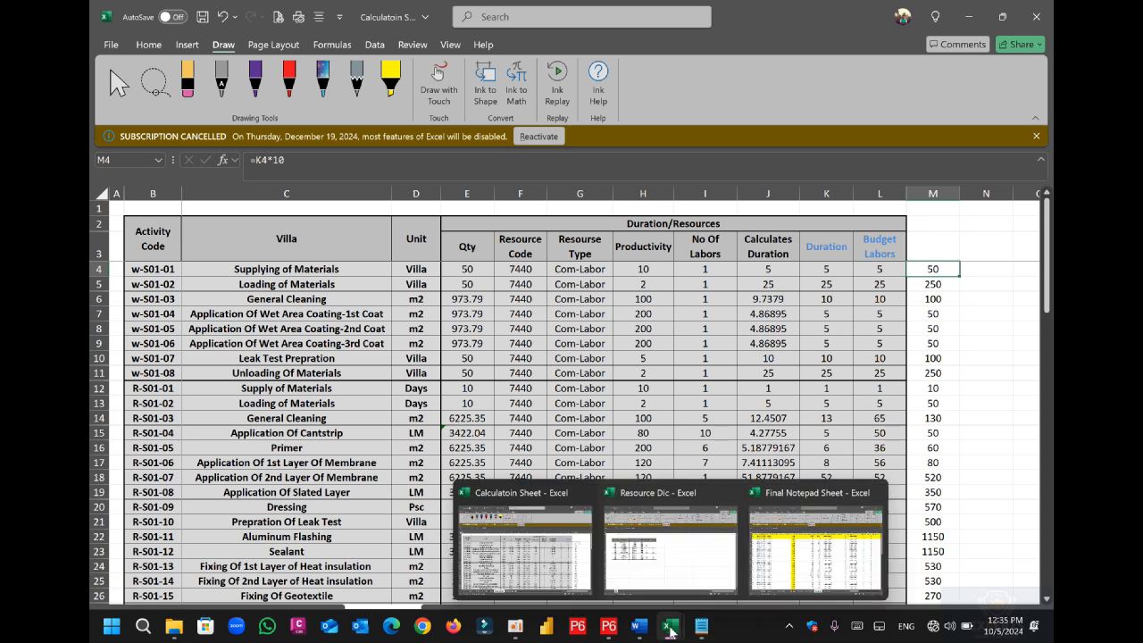
left_click(814, 566)
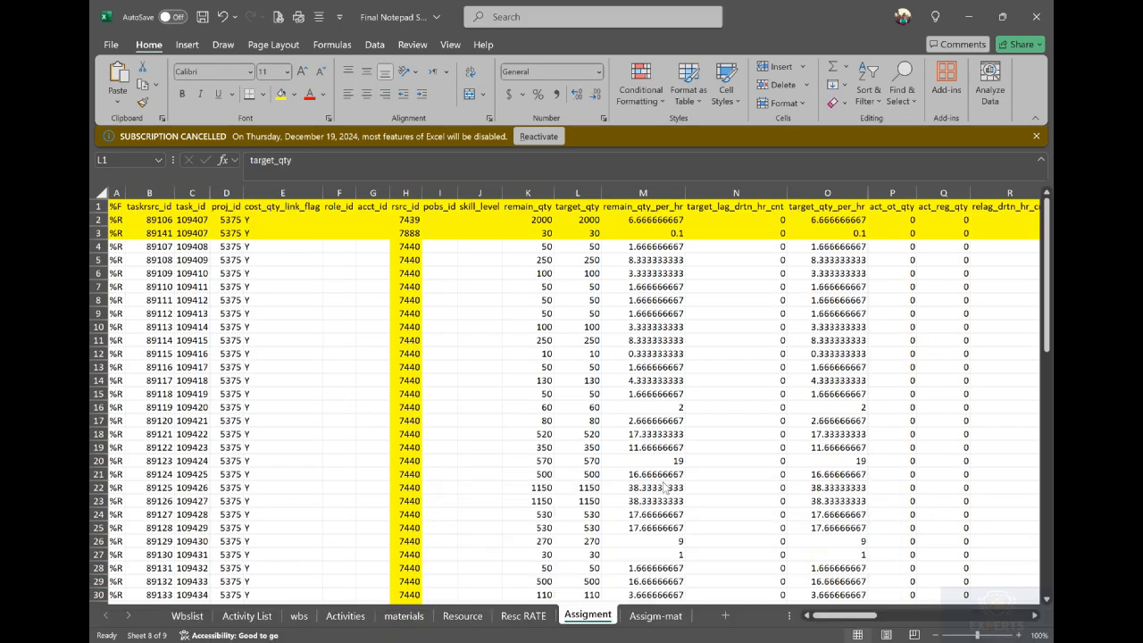
left_click(536, 248)
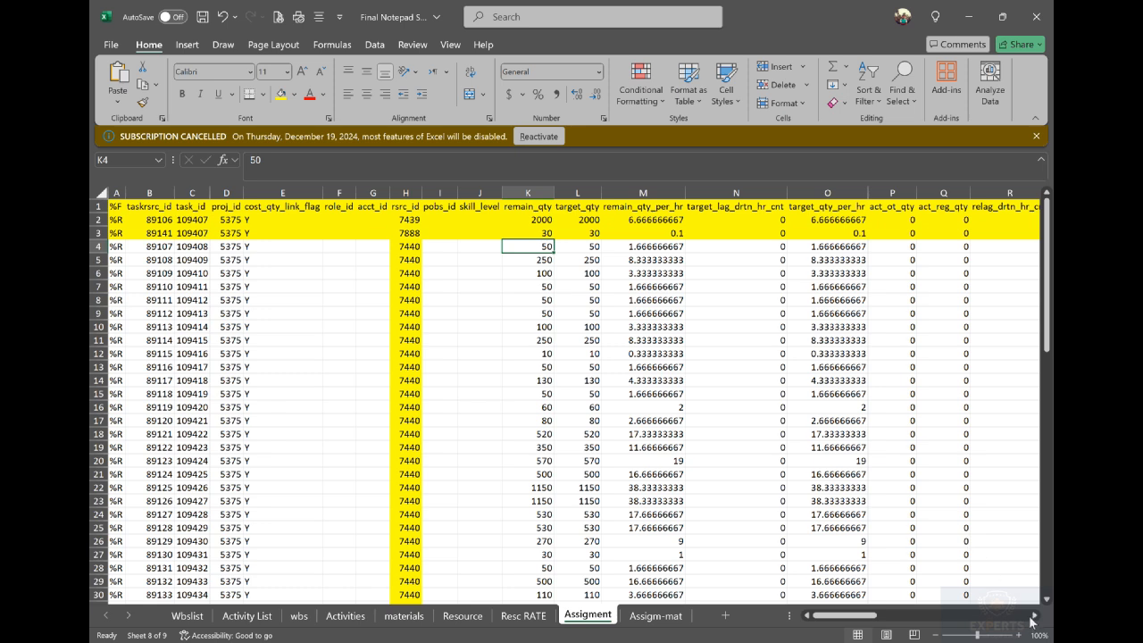
scroll(580, 359, "right", 8)
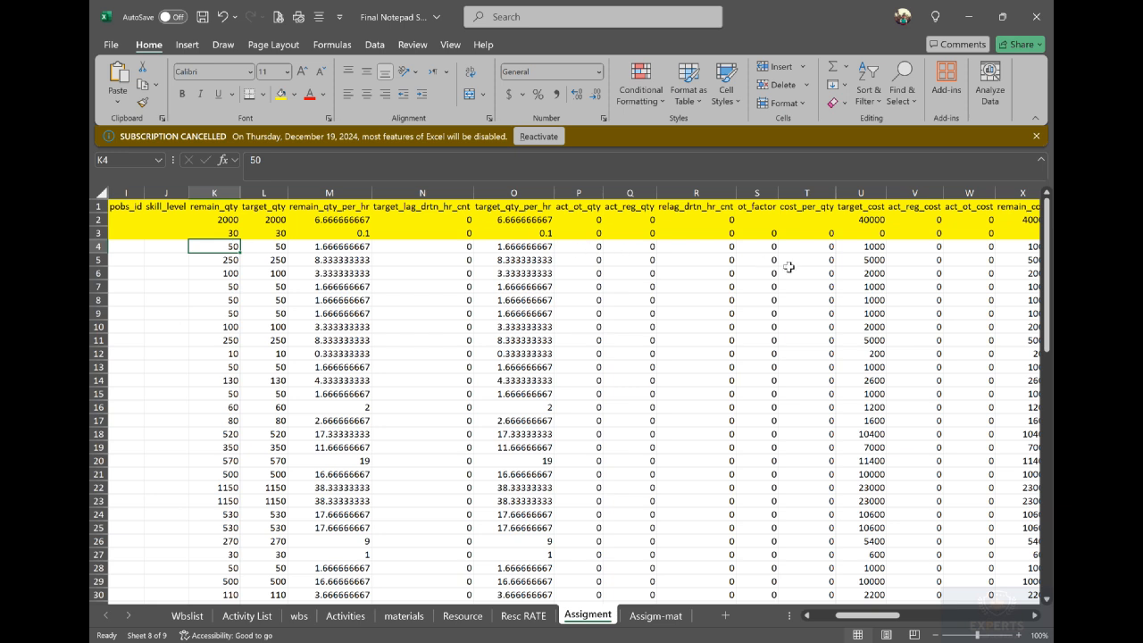
left_click(1036, 615)
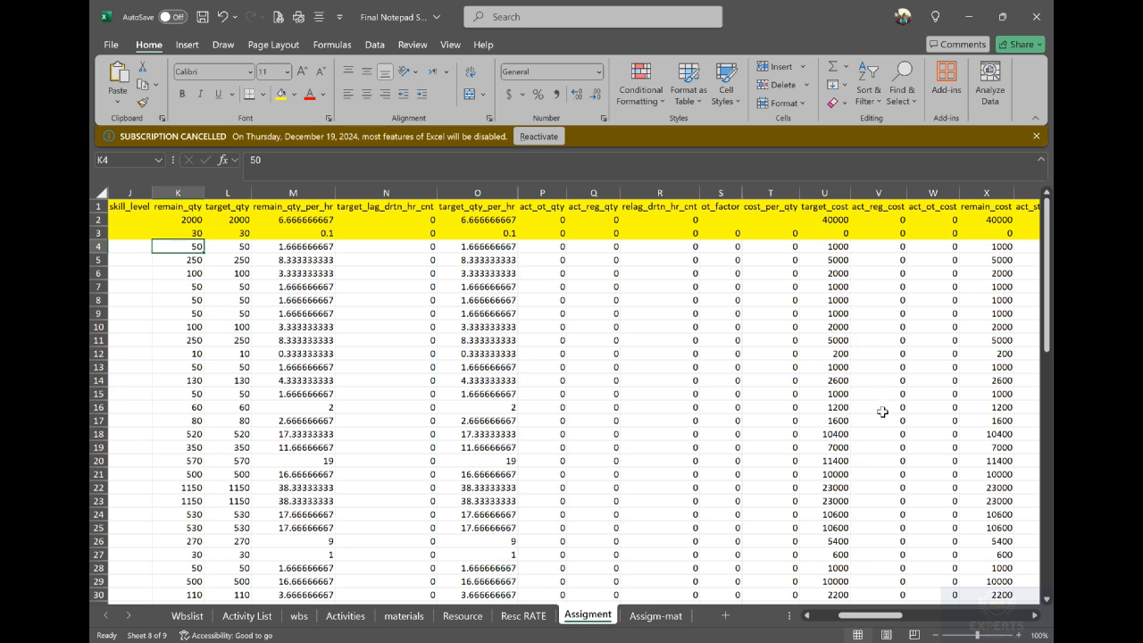
left_click(1035, 615)
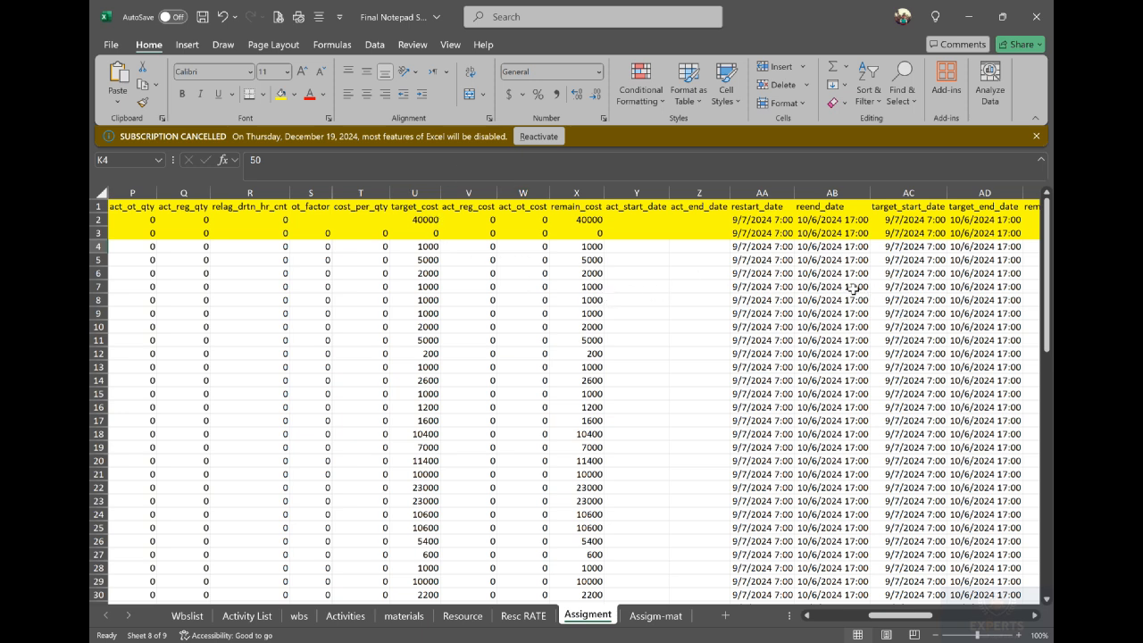
left_click(1034, 615)
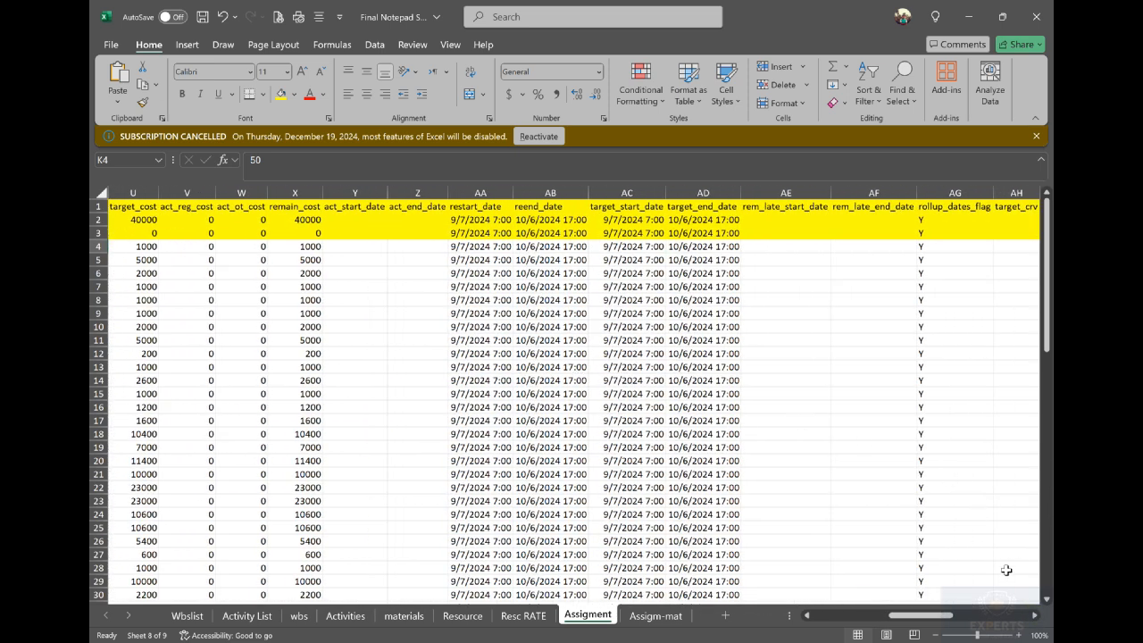
left_click(1034, 615)
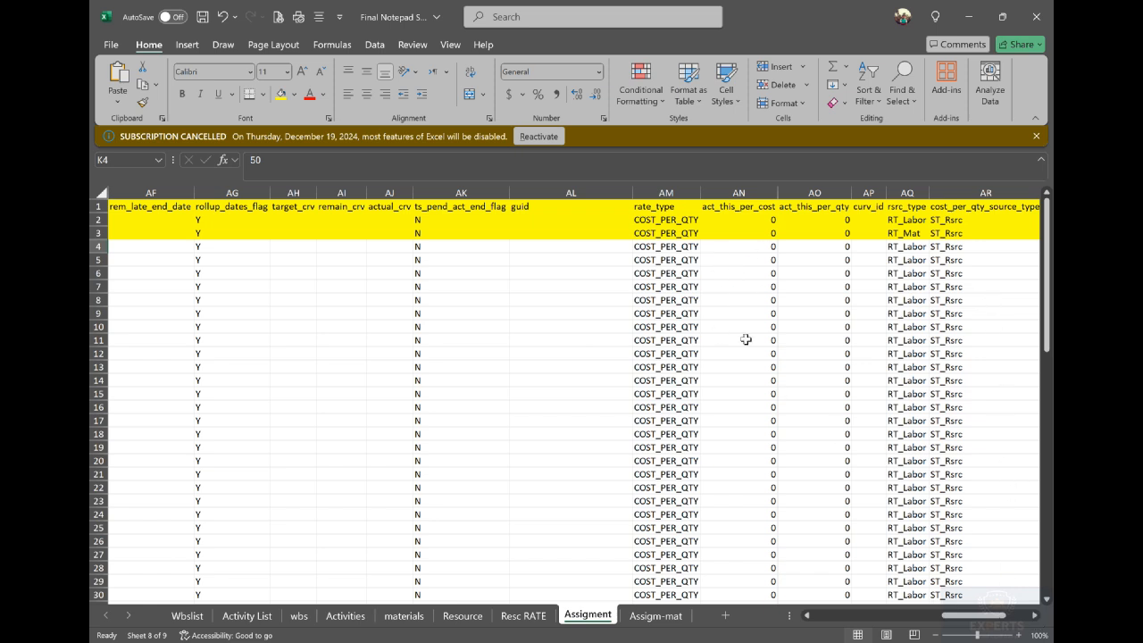
left_click(1035, 616)
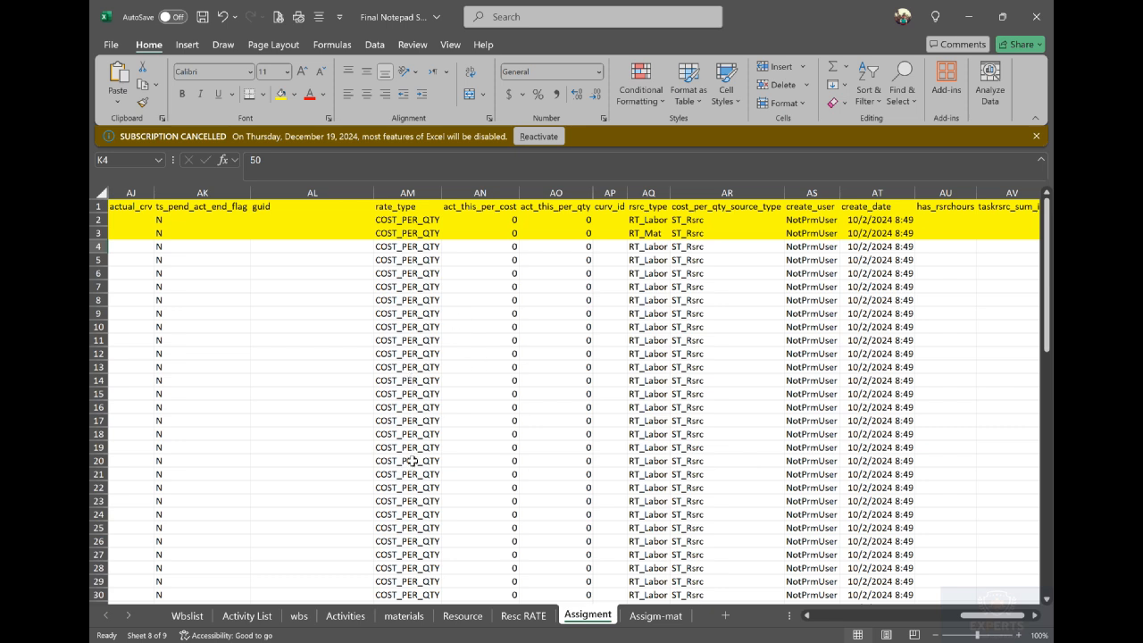
left_click(1035, 615)
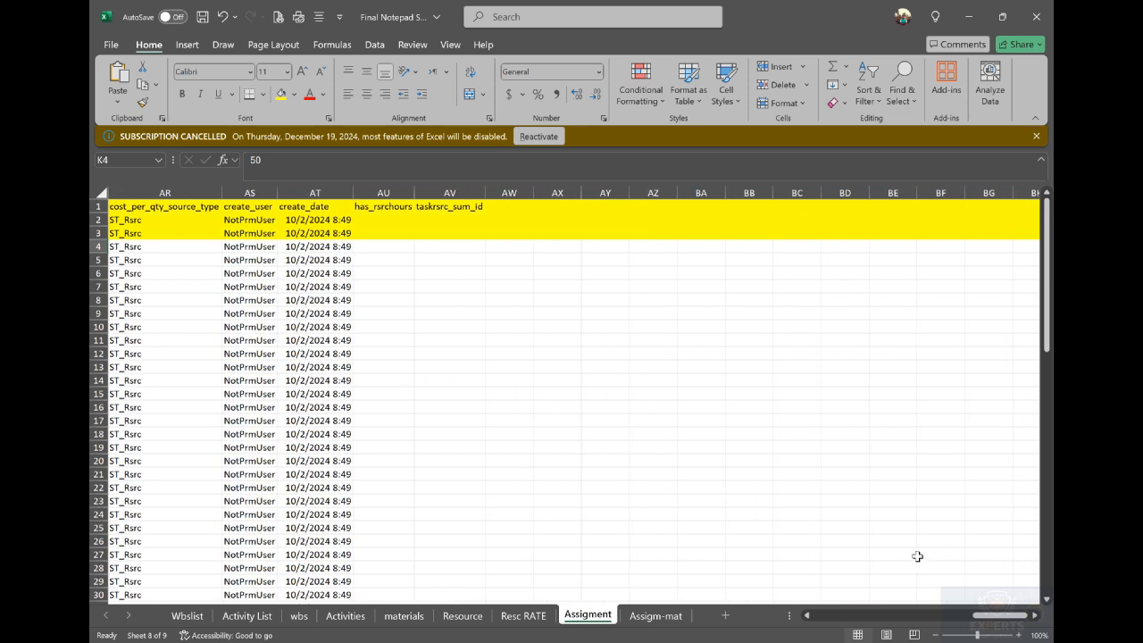
mouse_move(998, 616)
left_mouse_down()
mouse_move(964, 615)
mouse_move(989, 615)
left_mouse_up()
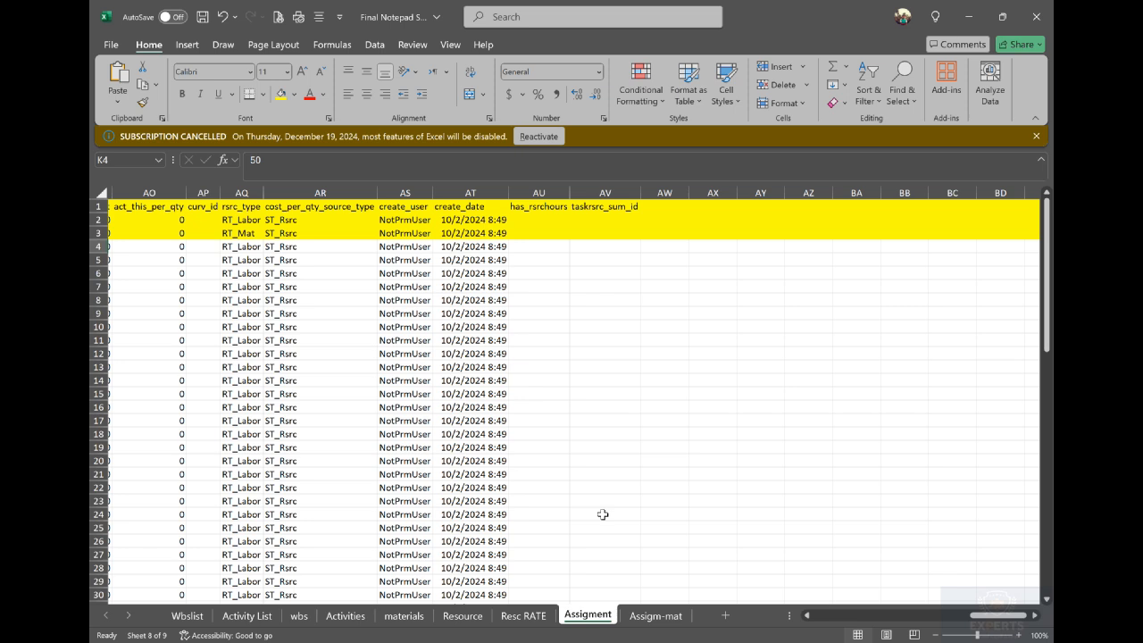
- Compare the rsrc_id column of the Assigm-mat sheet with the material resource IDs in column F of the materials sheet
left_click(654, 616)
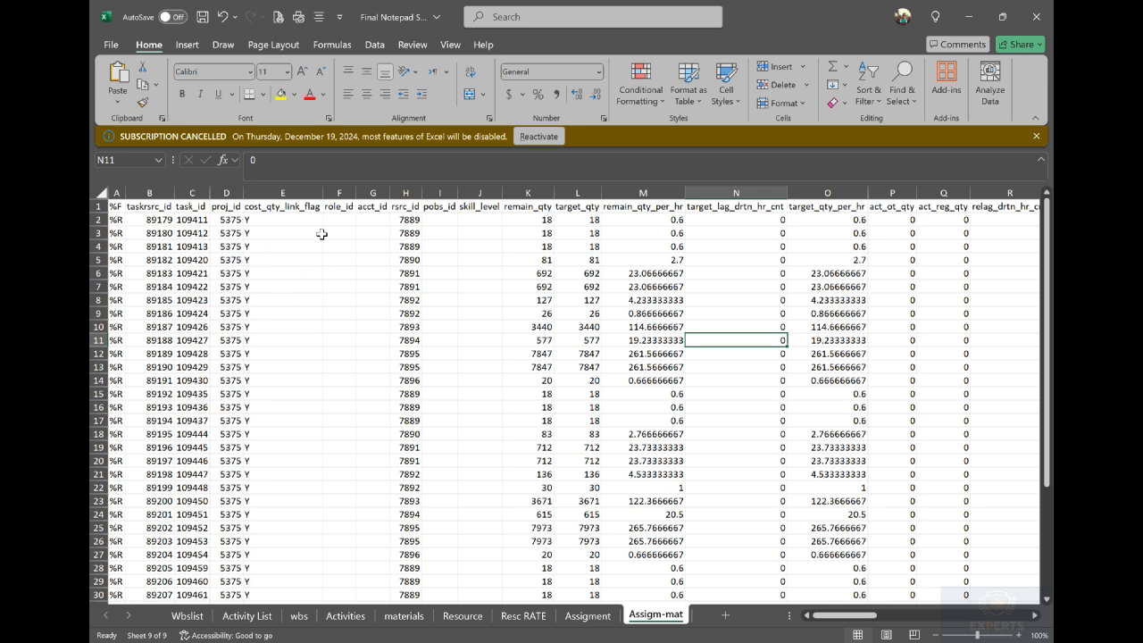
left_click(408, 220)
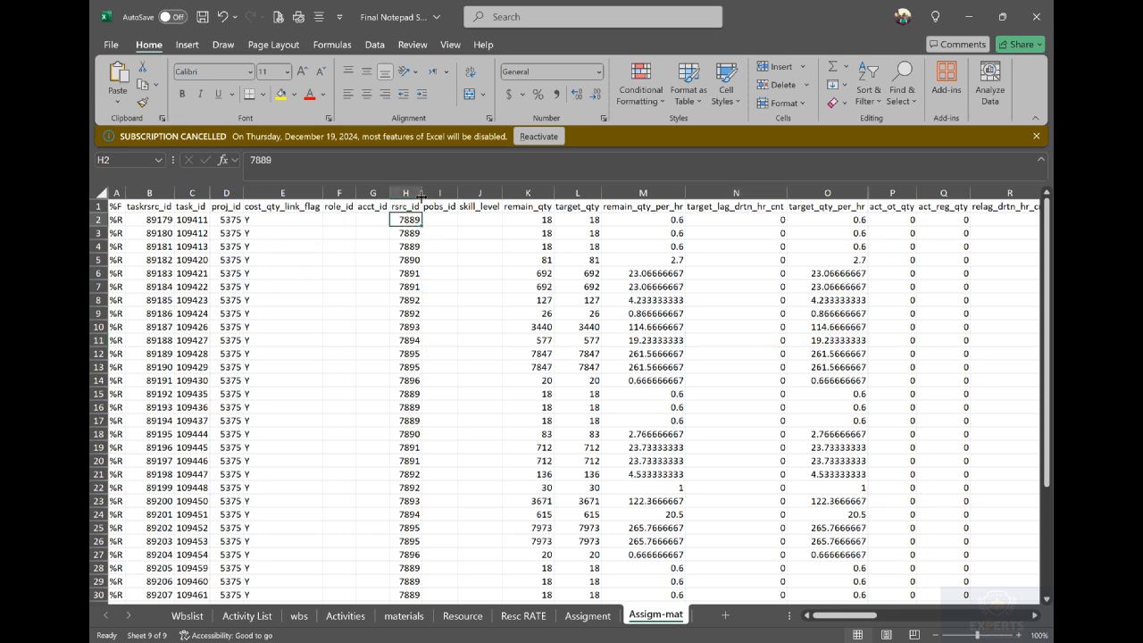
left_click(407, 193)
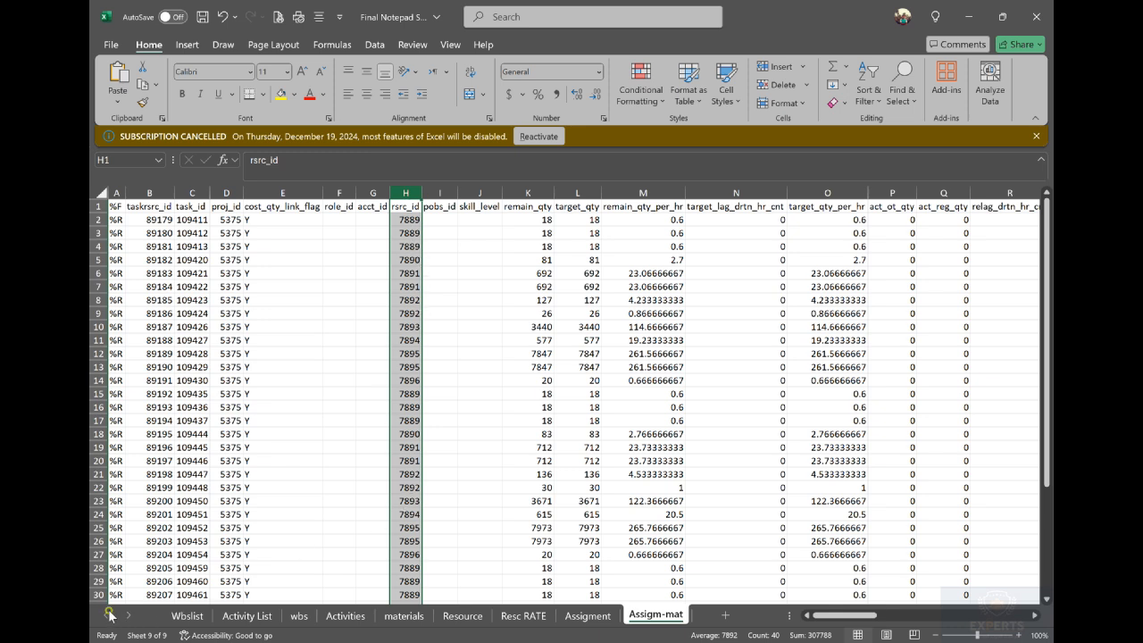
left_click(245, 616)
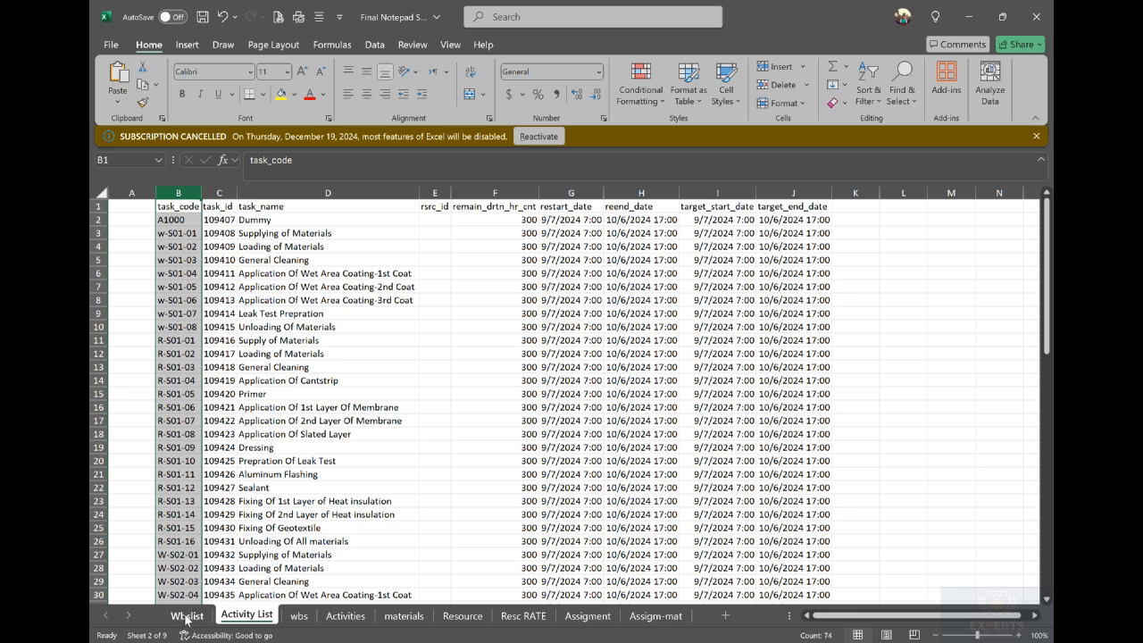
left_click(404, 616)
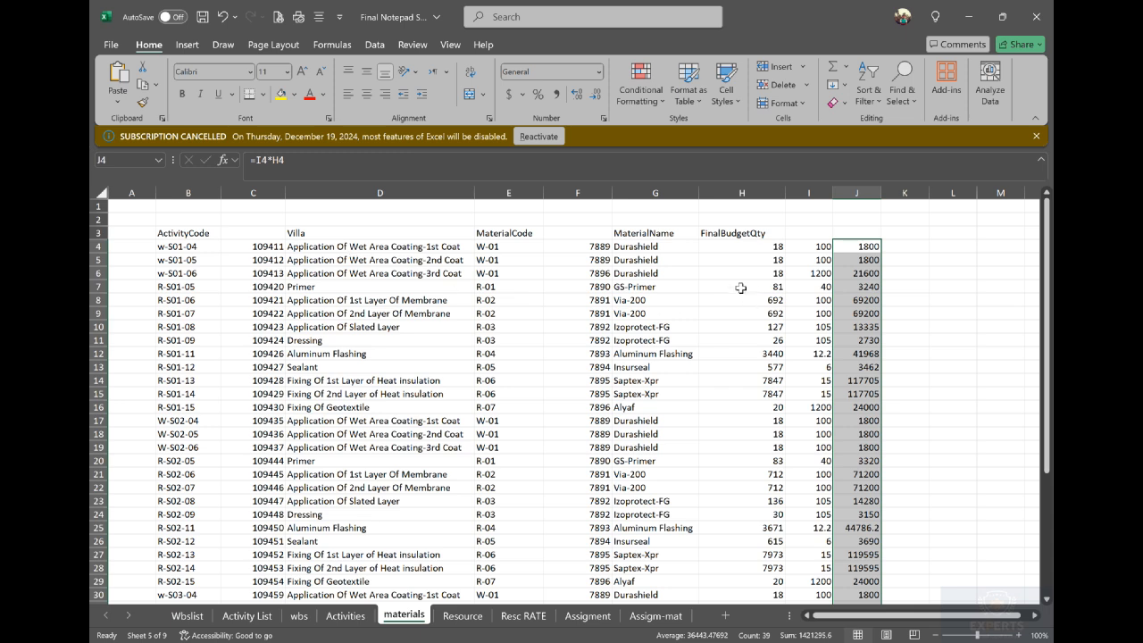
left_click(591, 247)
left_click(594, 325)
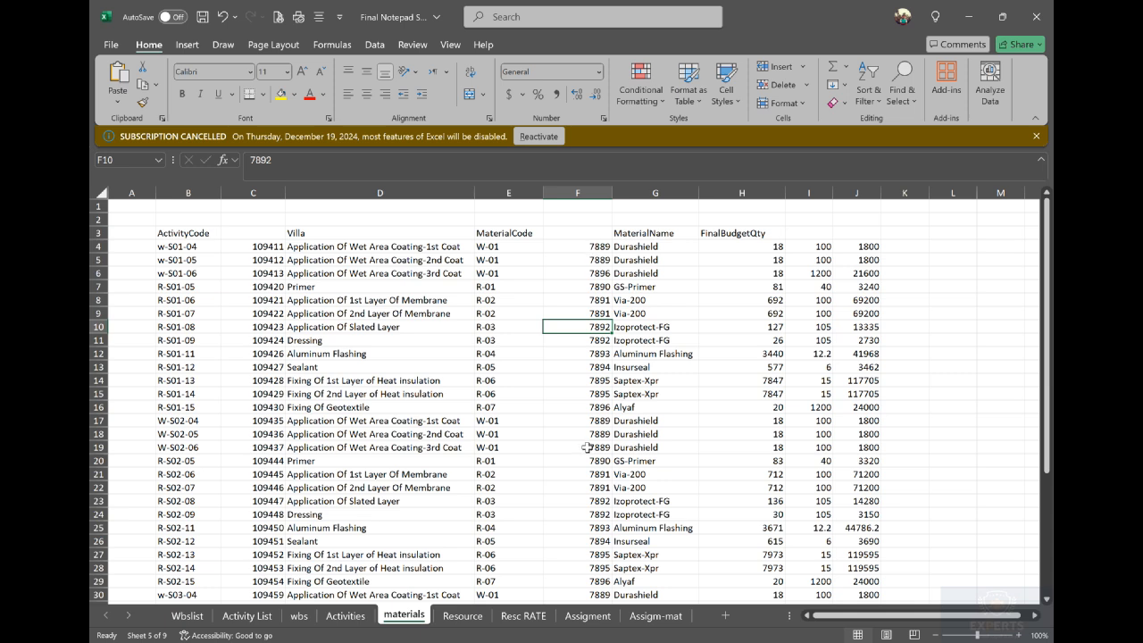
left_click(643, 616)
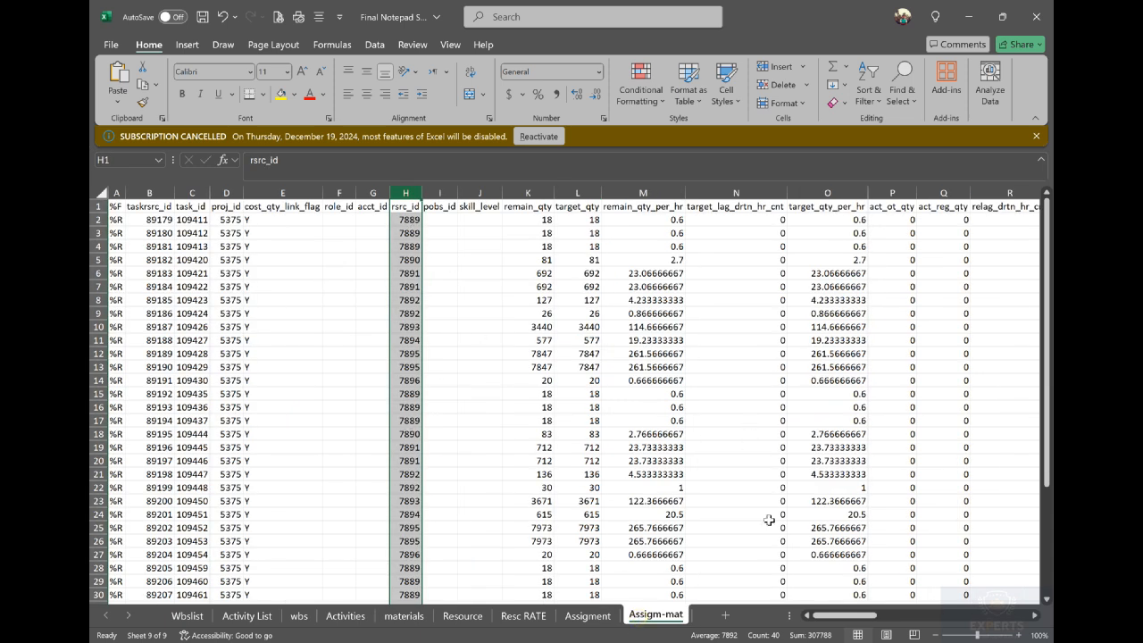
left_click_drag(844, 616, 941, 616)
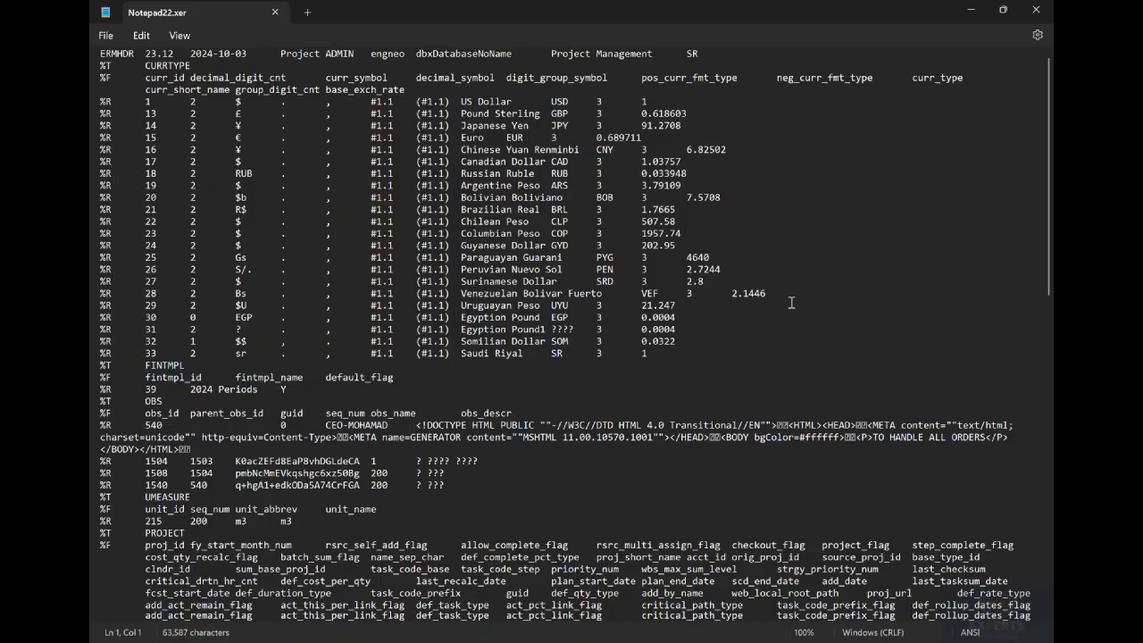
- Look through Notepad22.xer from the currency table through the PROJWBS, RSRC, activity and resource assignment records, and close the file
scroll(789, 304, "down", 15)
scroll(789, 304, "down", 15)
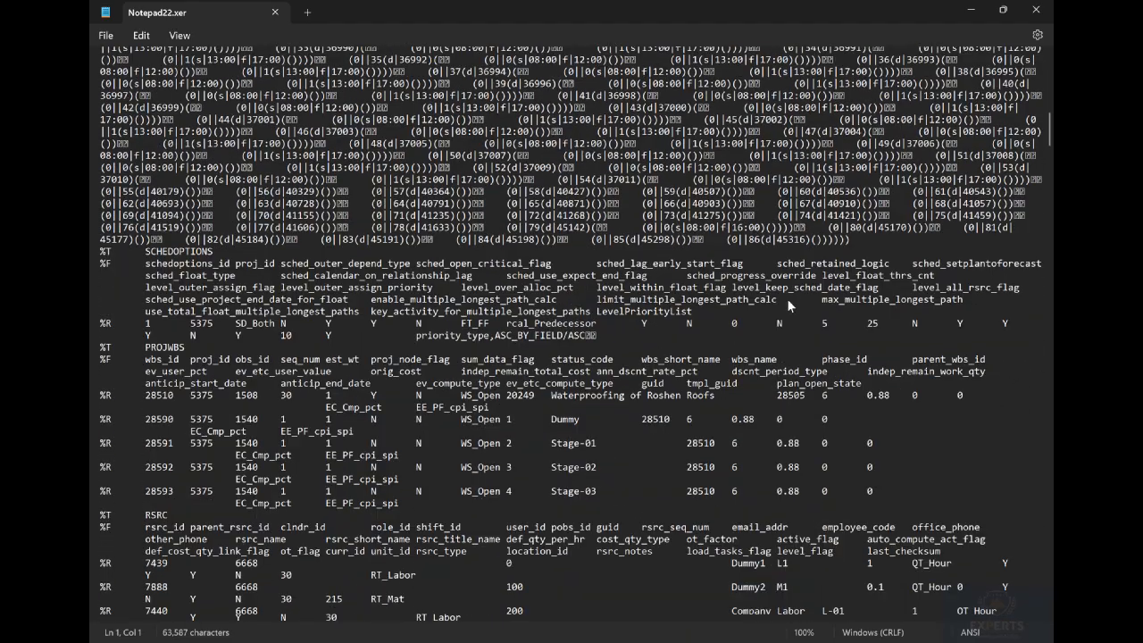
scroll(788, 305, "down", 15)
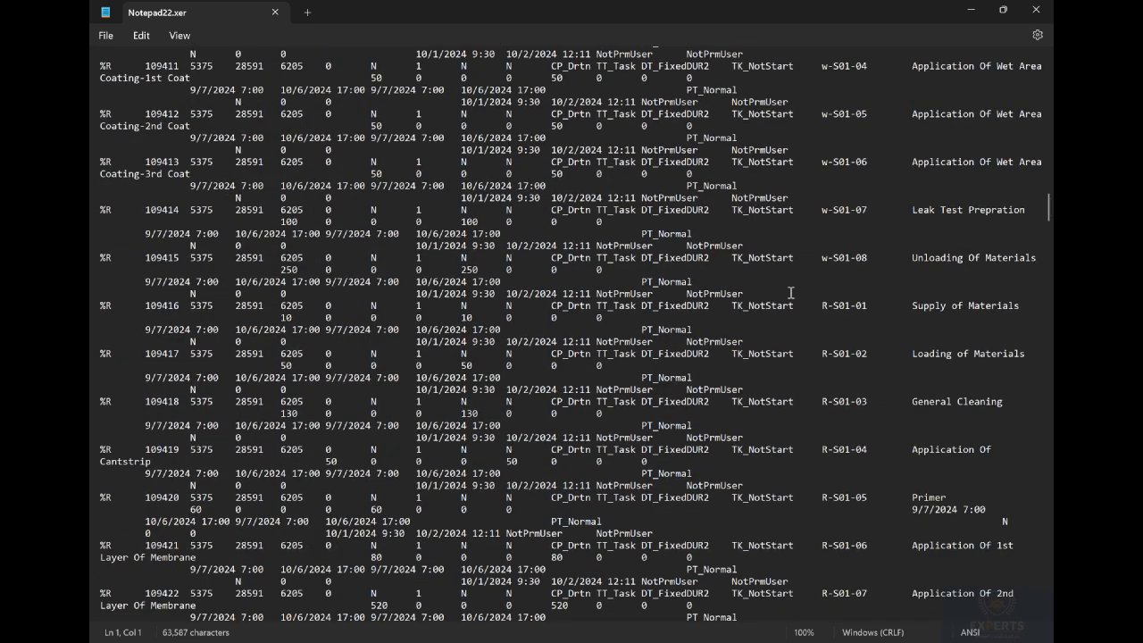
scroll(783, 295, "down", 5)
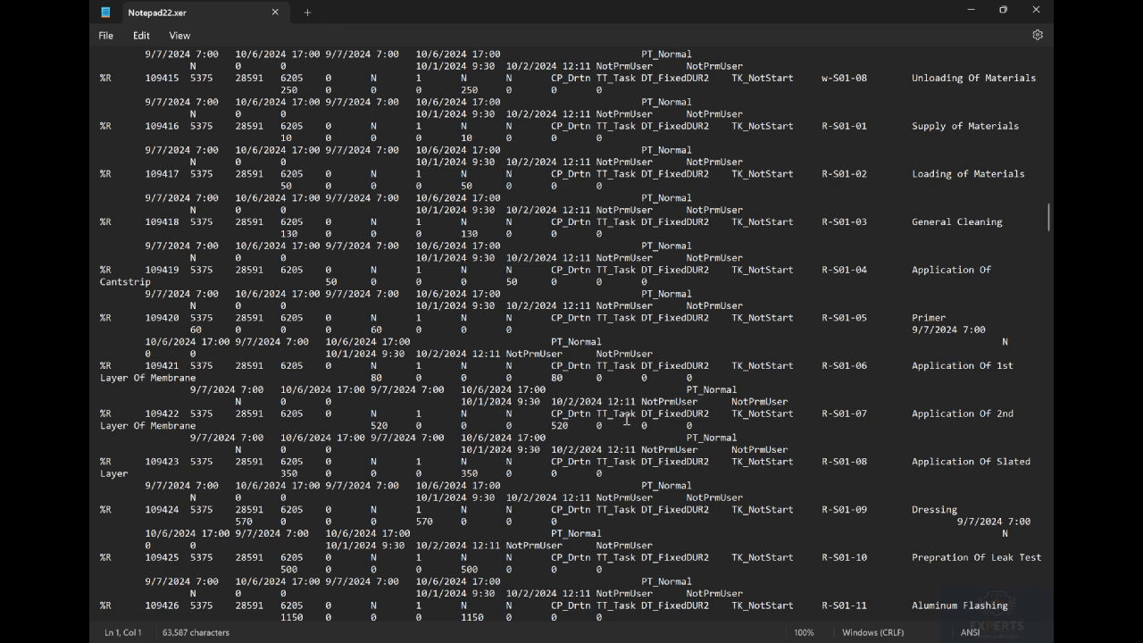
scroll(620, 421, "down", 7)
scroll(625, 417, "down", 20)
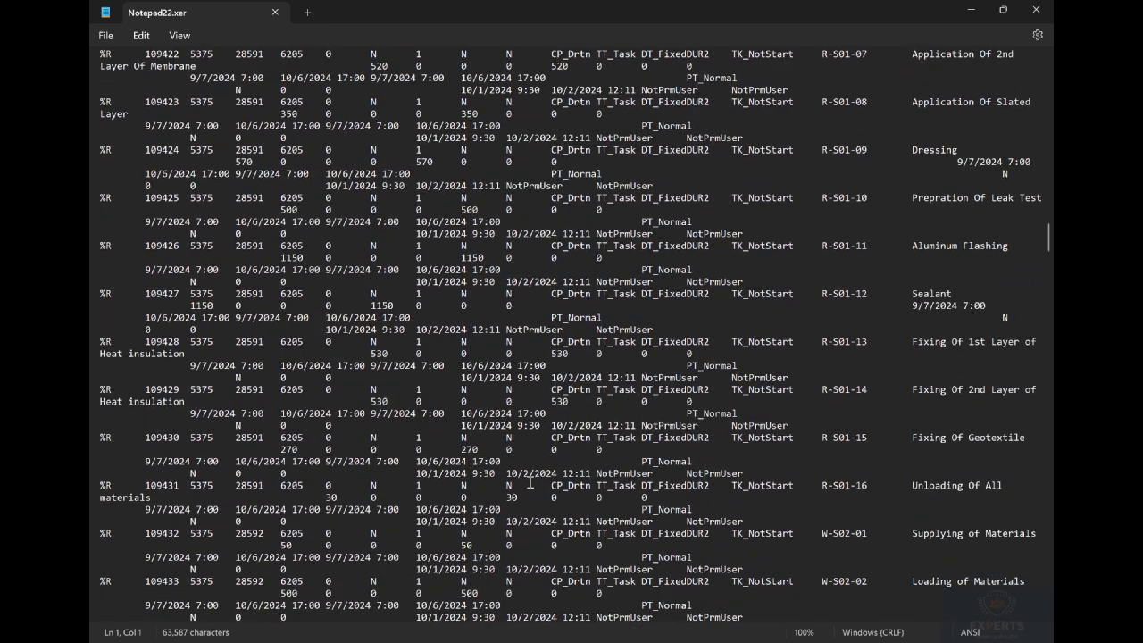
scroll(522, 488, "down", 20)
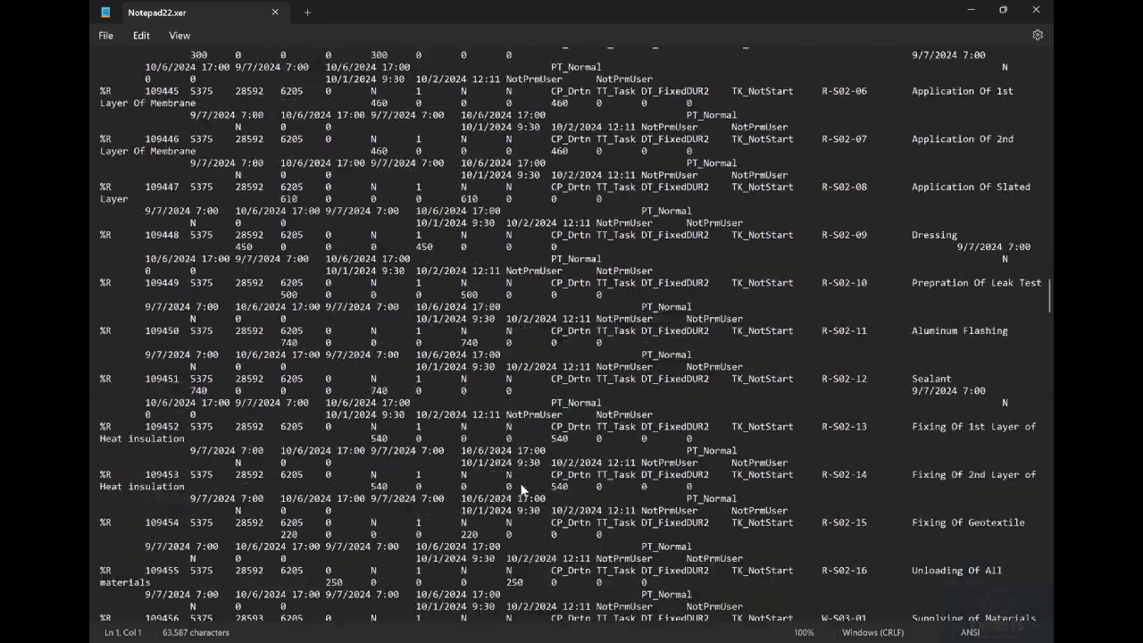
scroll(523, 488, "down", 20)
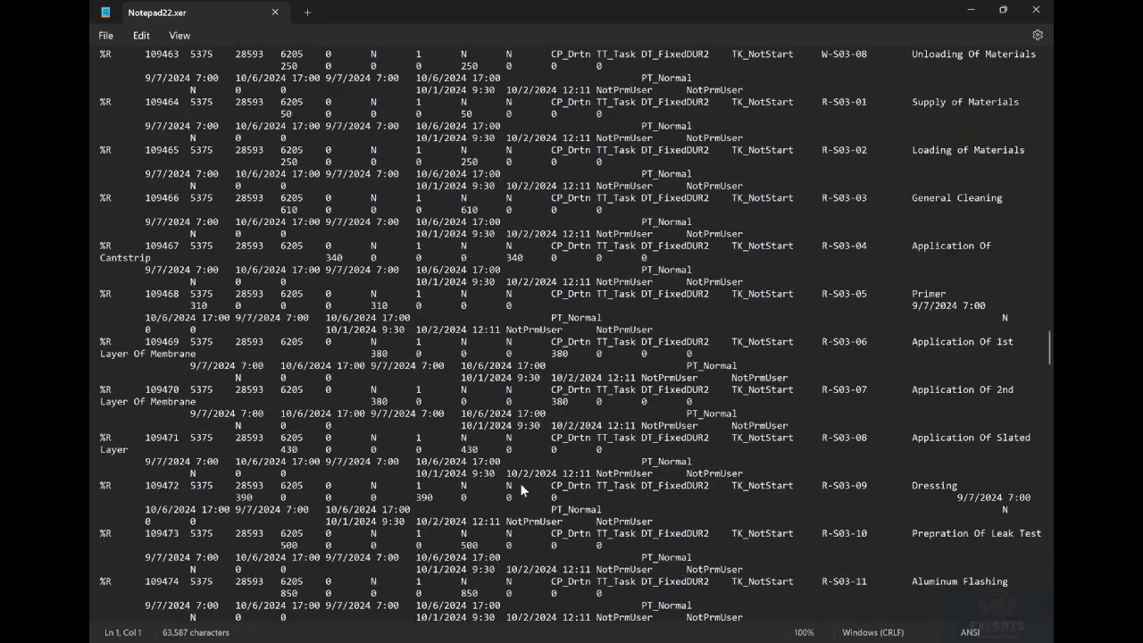
scroll(522, 490, "down", 12)
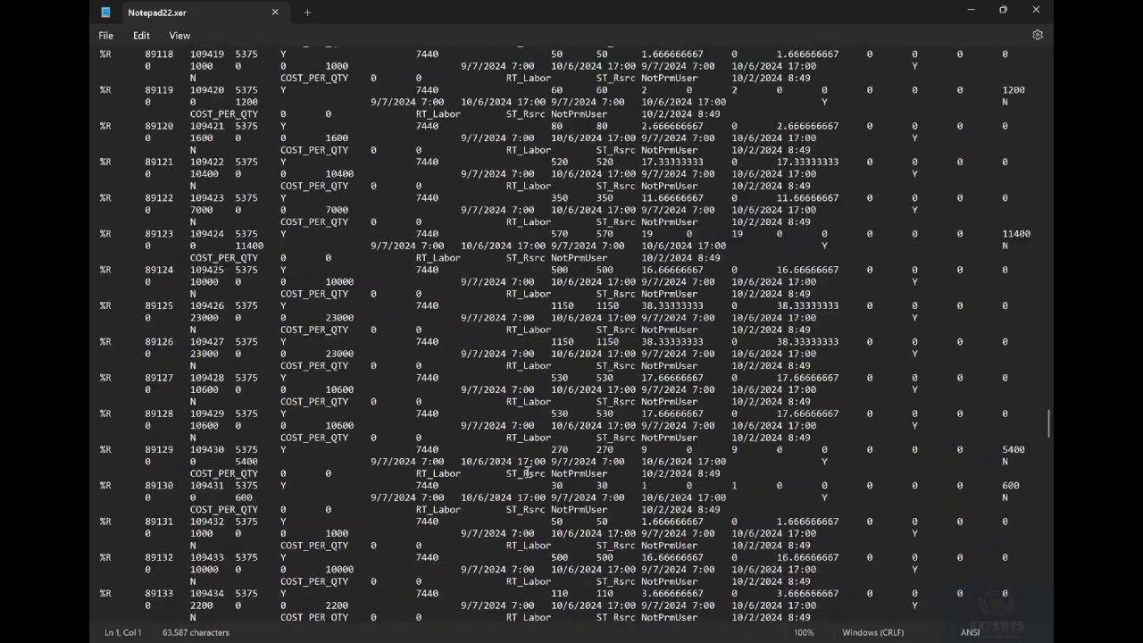
left_click(1038, 8)
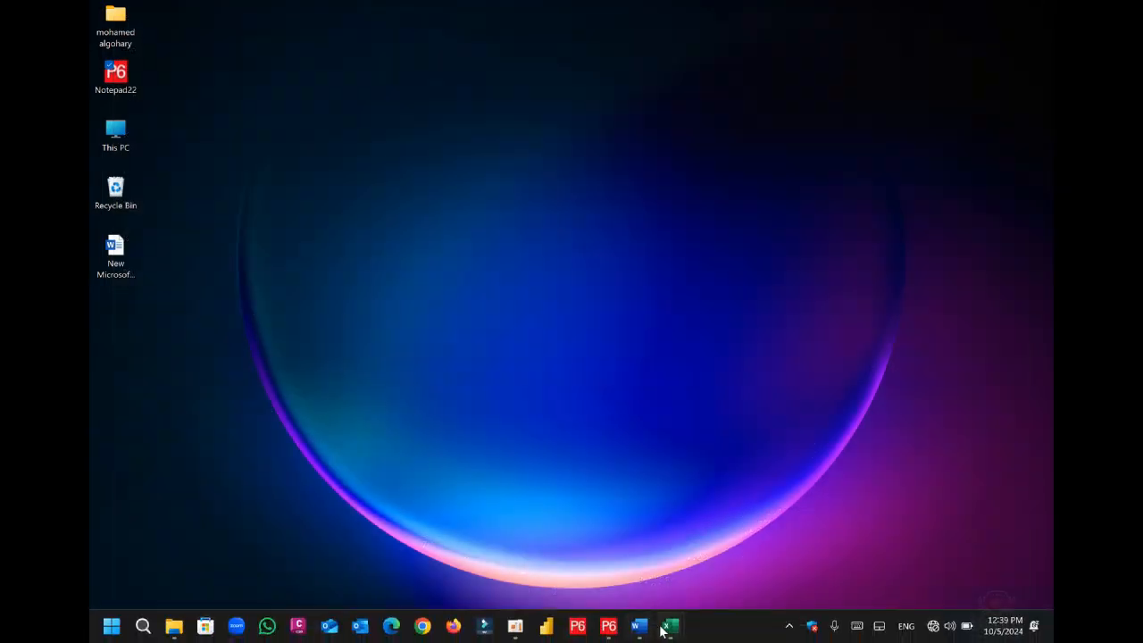
- Switch to Primavera P6 and start an import in Primavera PM - (XER) format with Project as the import type
left_click(610, 632)
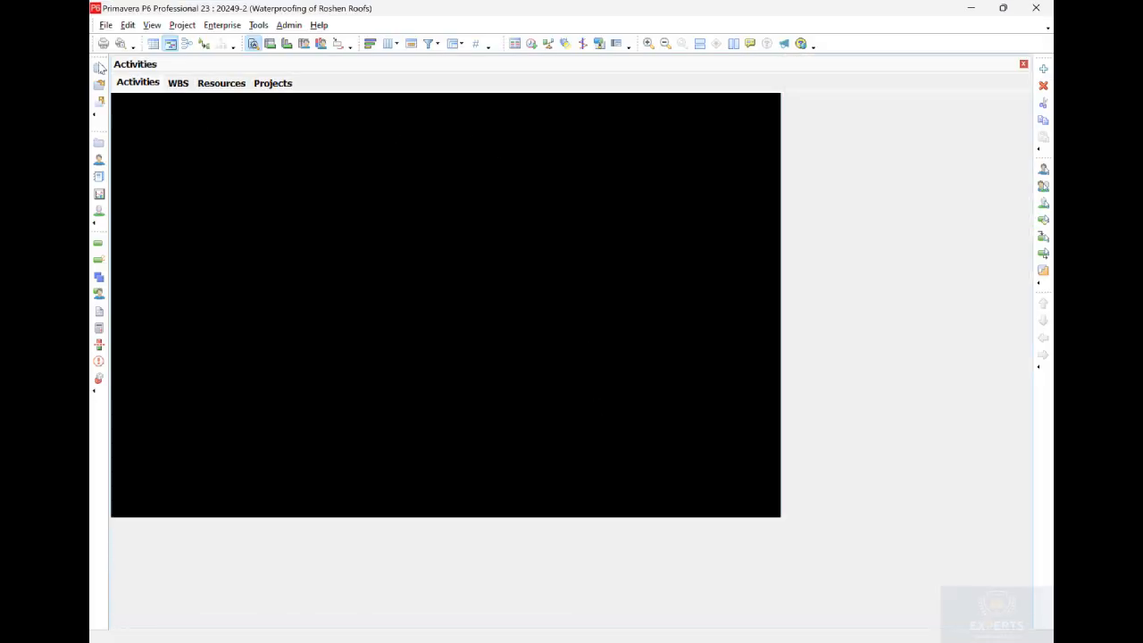
left_click(105, 27)
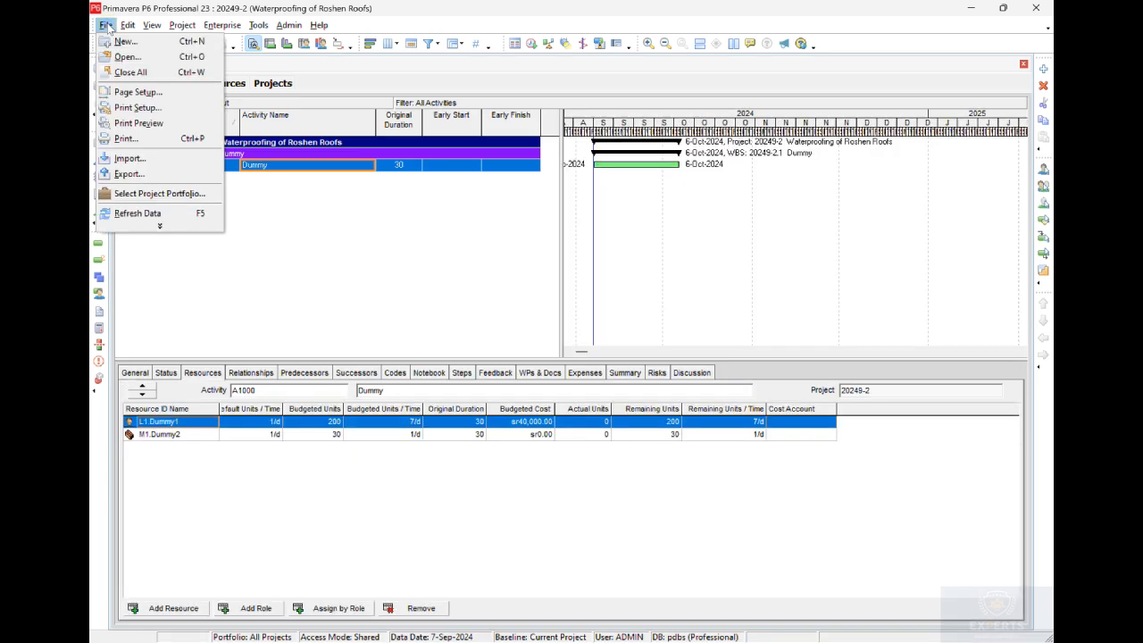
key("Escape")
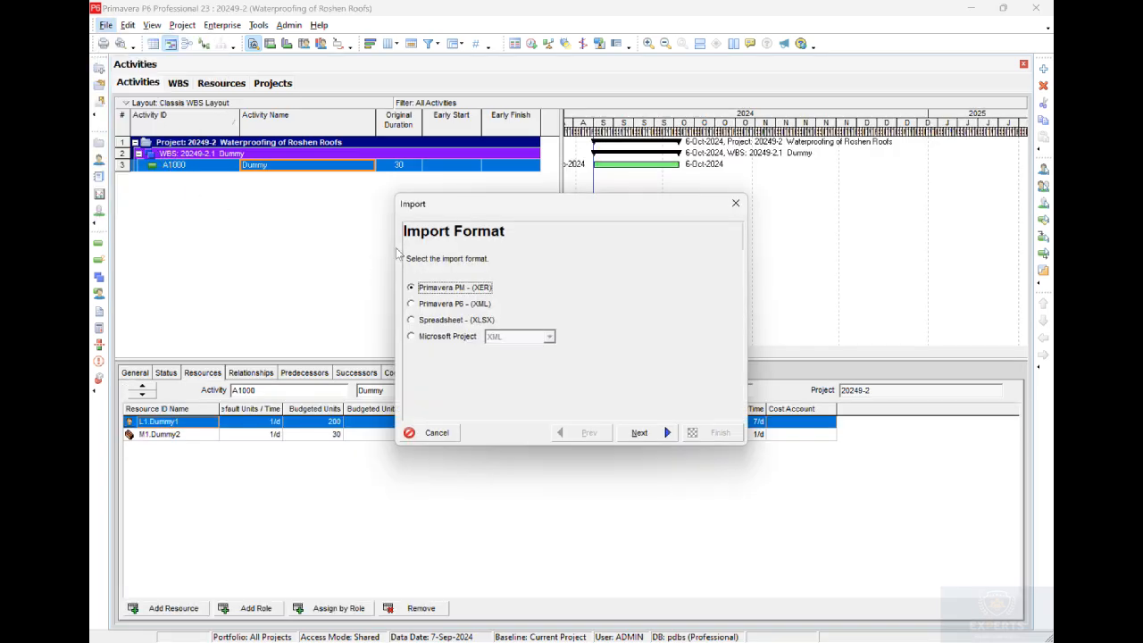
left_click(641, 437)
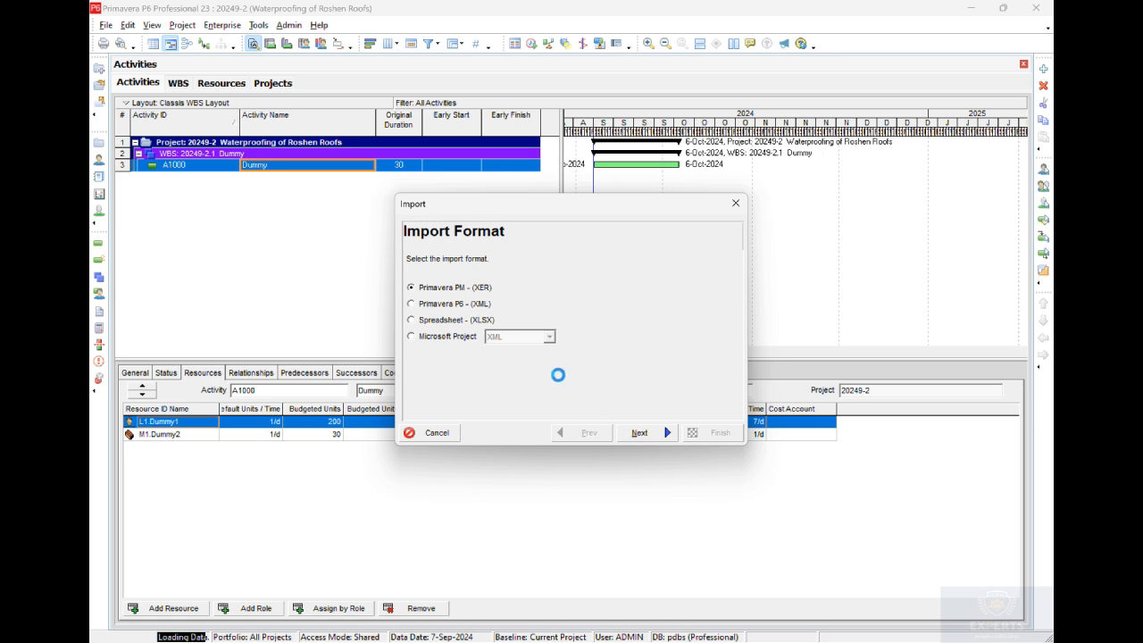
left_click(636, 434)
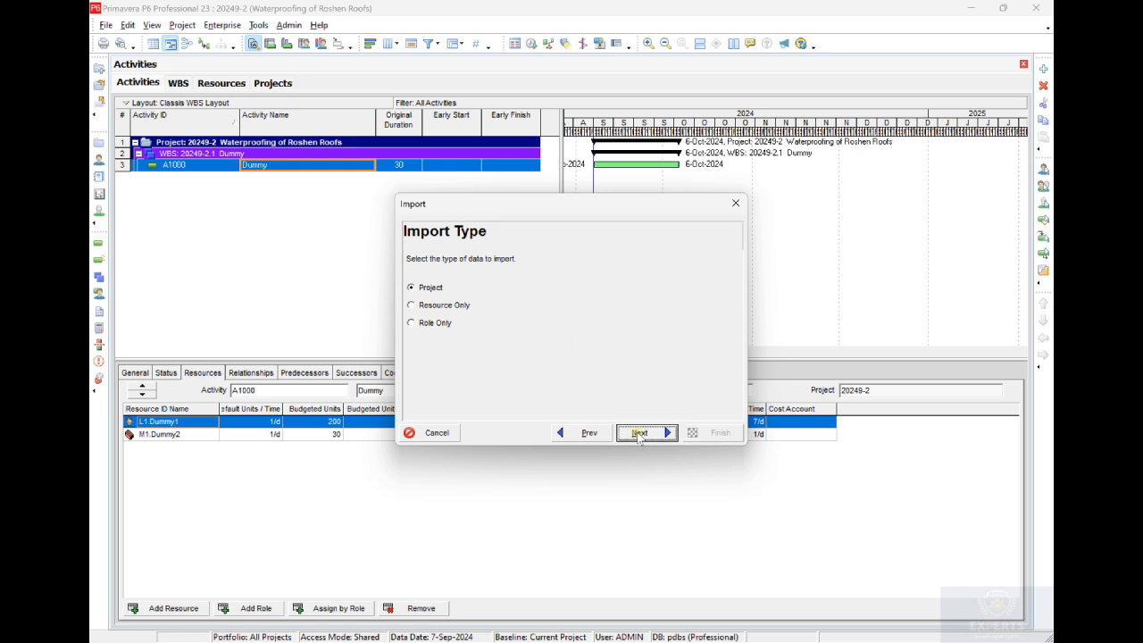
- Choose Notepad22.xer from the Desktop as the import file and proceed to the import project options
left_click(616, 305)
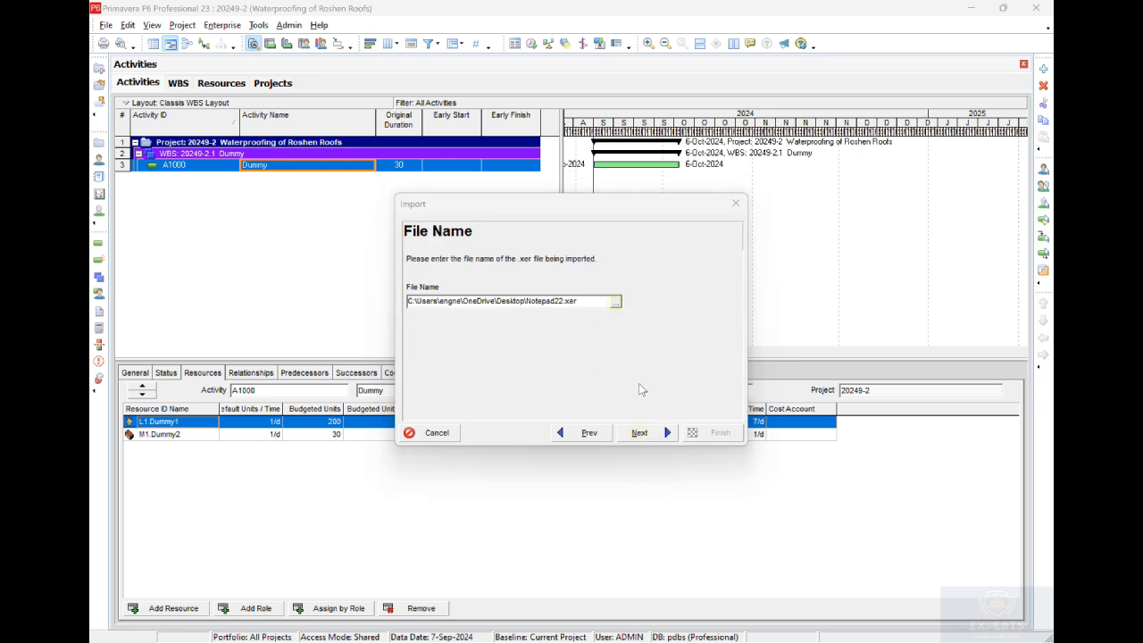
left_click(489, 186)
left_click(733, 375)
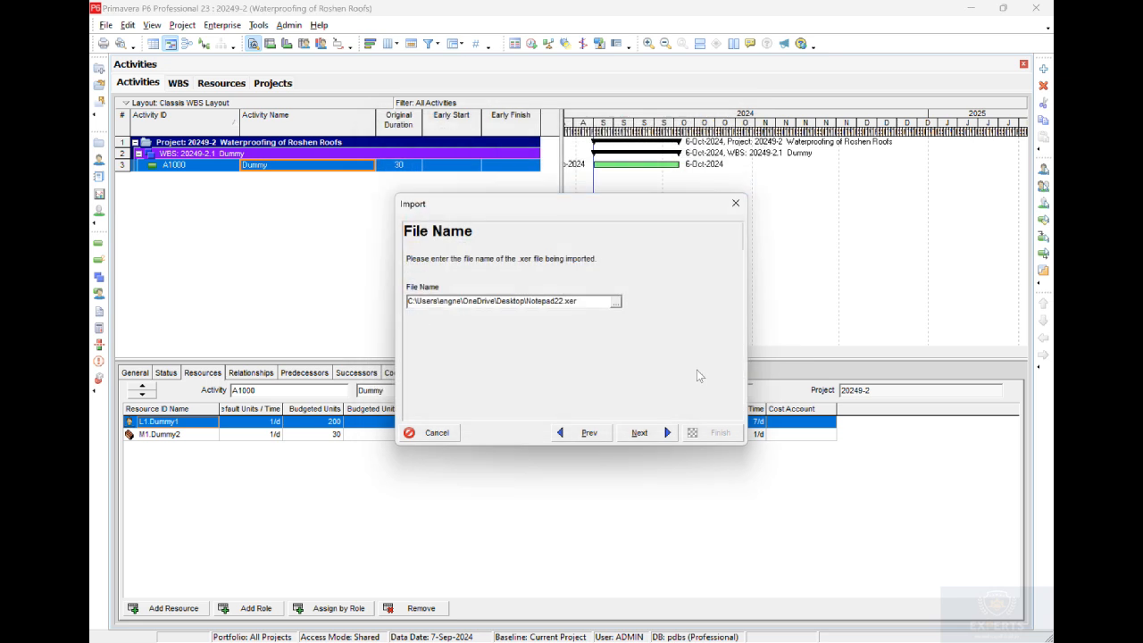
left_click(659, 433)
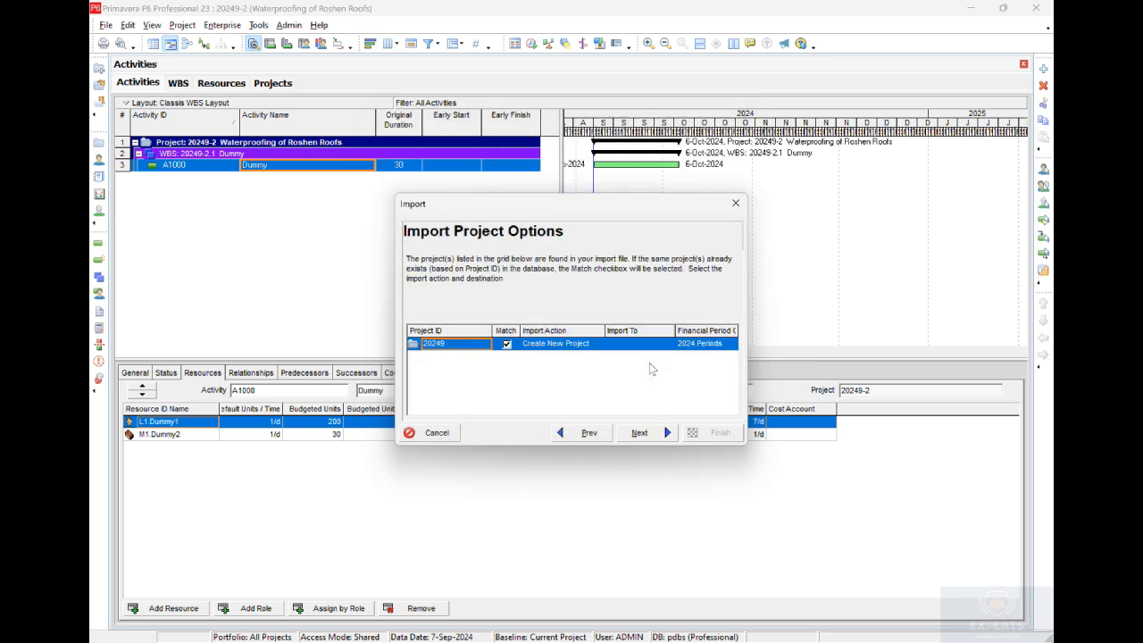
- Set the import action for project 20249 to Update Existing Project, with 20249-2 as the project to import into
left_click(586, 349)
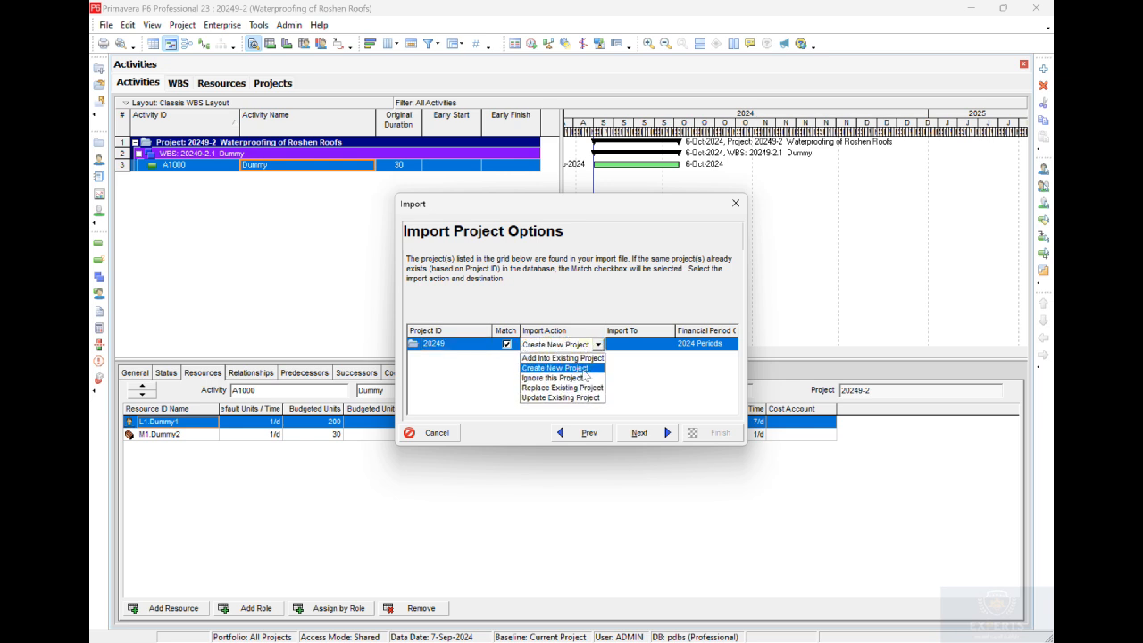
left_click(588, 398)
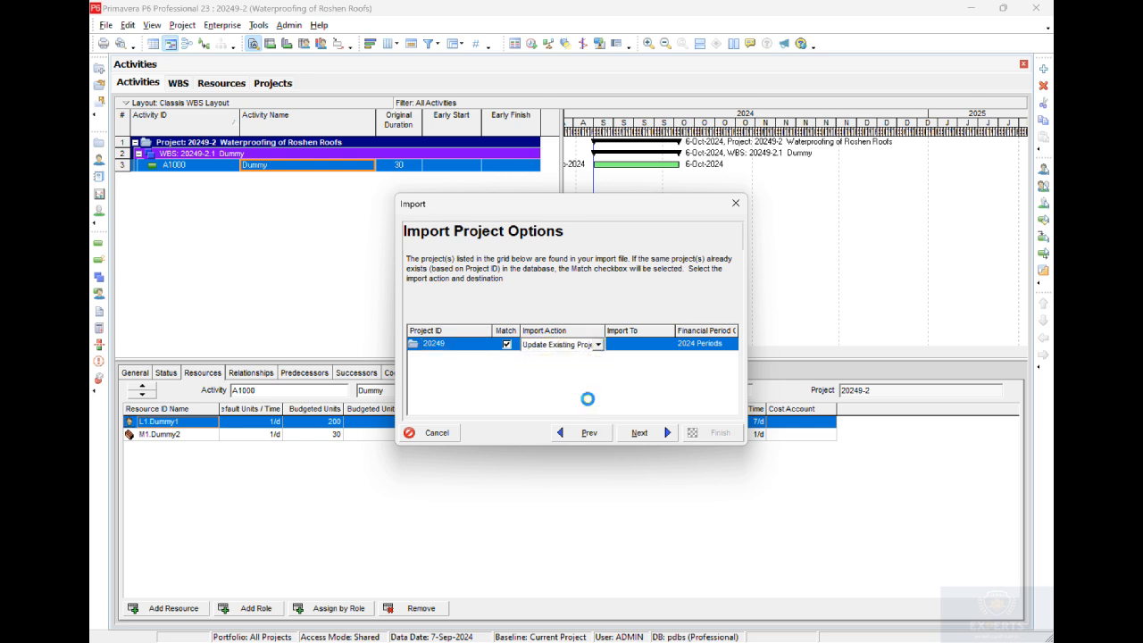
left_click(638, 344)
left_click(668, 345)
double_click(241, 169)
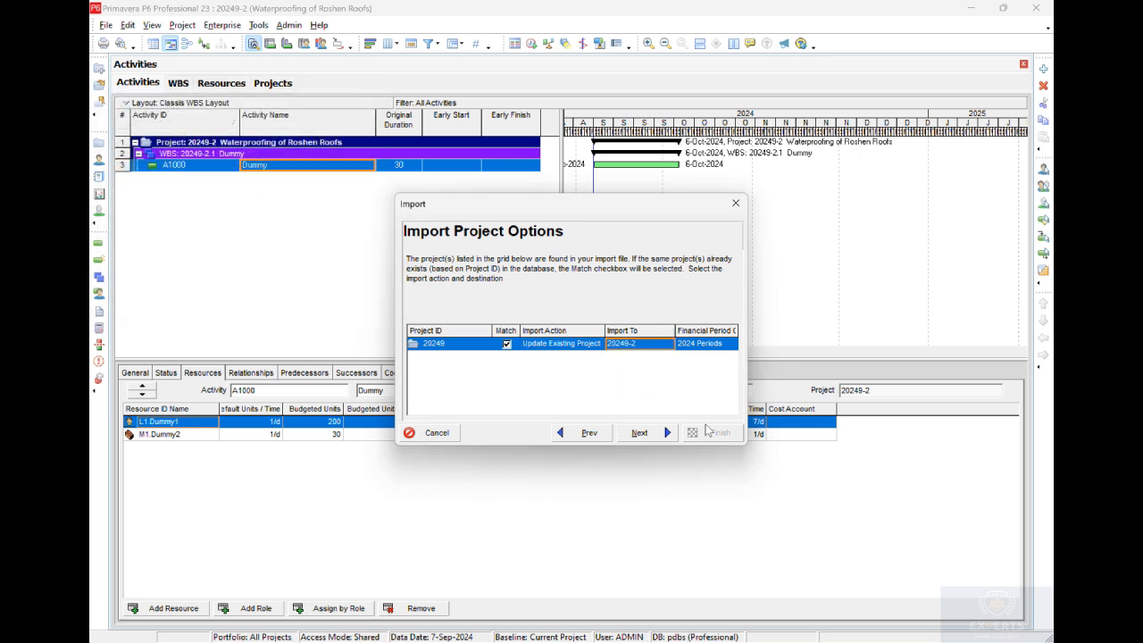
- Proceed through the remaining import pages, run the import and close the result
left_click(639, 432)
left_click(641, 432)
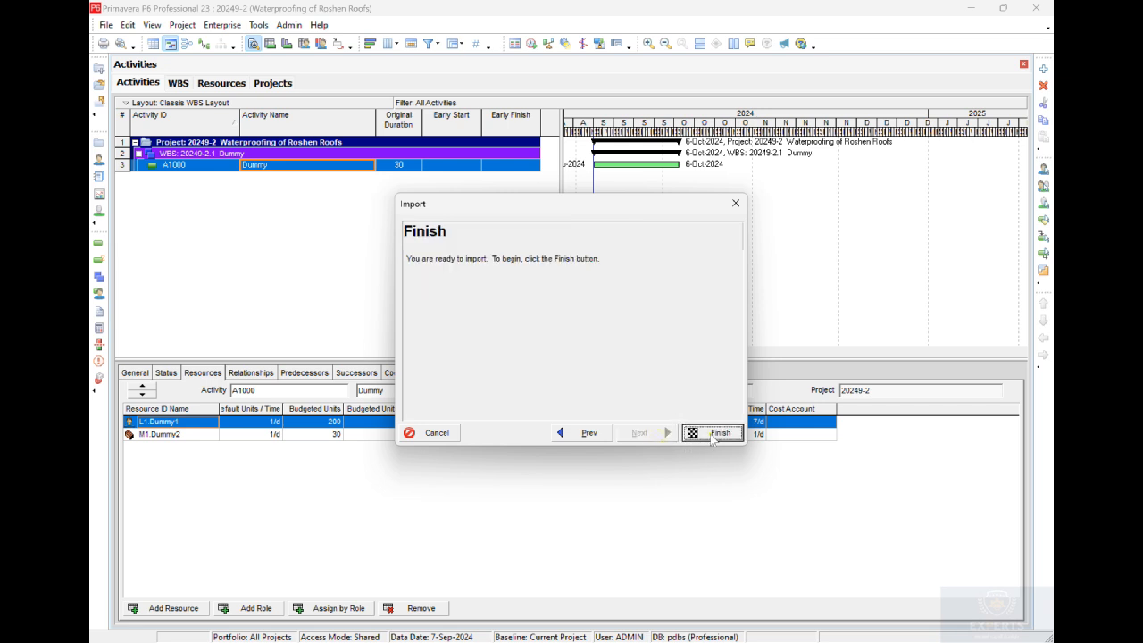
left_click(713, 435)
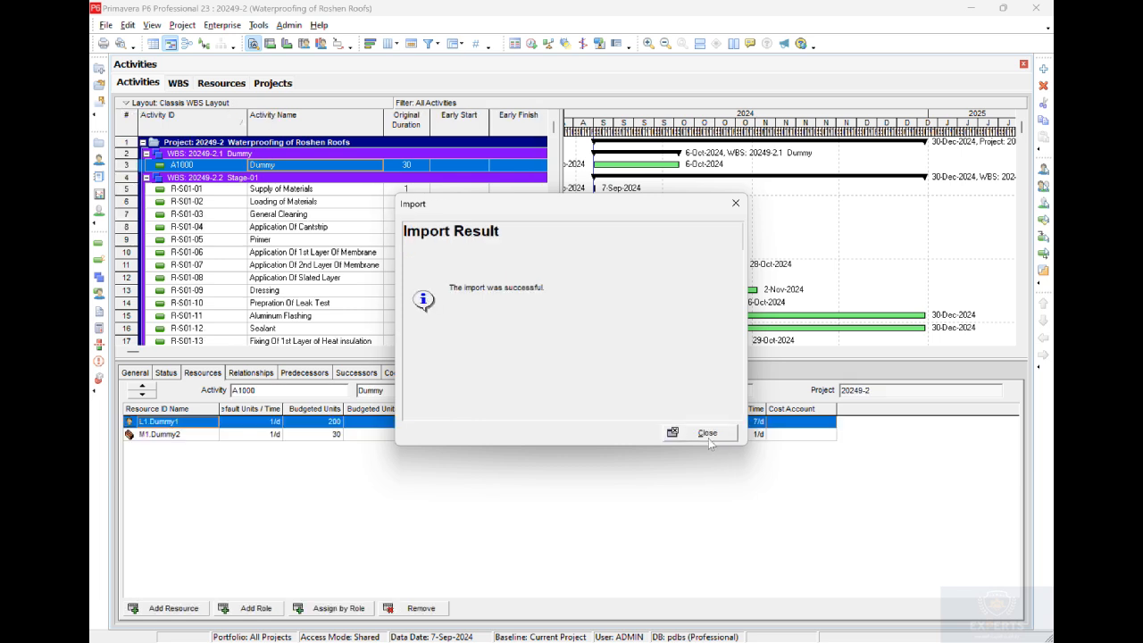
left_click(708, 438)
- Look through the imported activities of all stages and check the resources assigned to R-S03-07, Application Of 2nd Layer Of Membrane
scroll(426, 254, "down", 5)
scroll(426, 254, "down", 10)
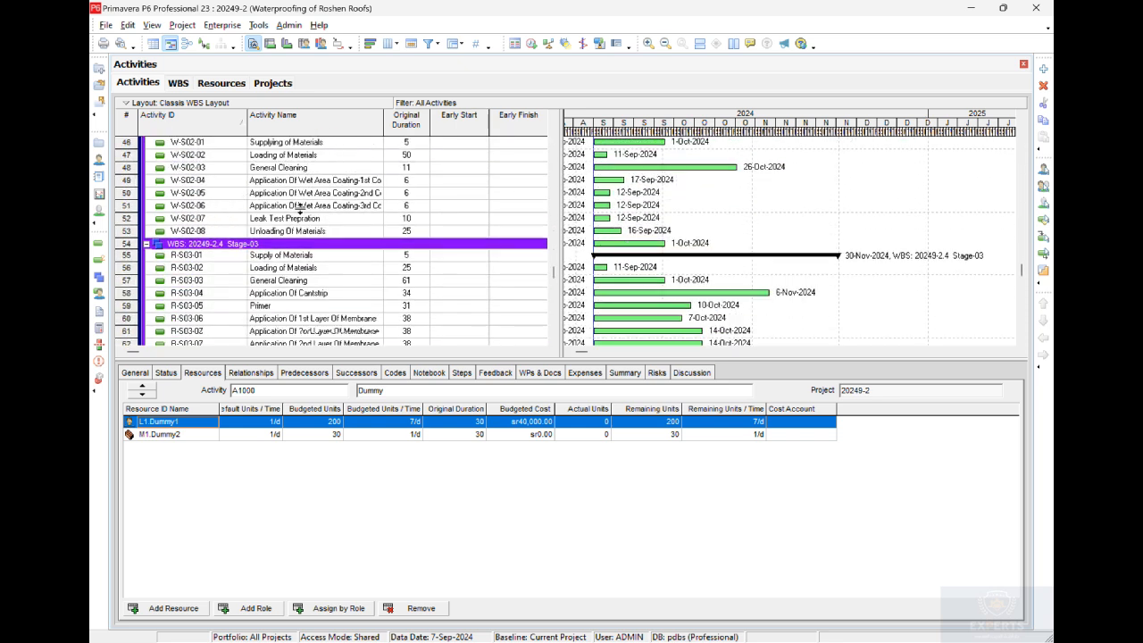
scroll(300, 208, "down", 2)
left_click(326, 280)
left_click(335, 256)
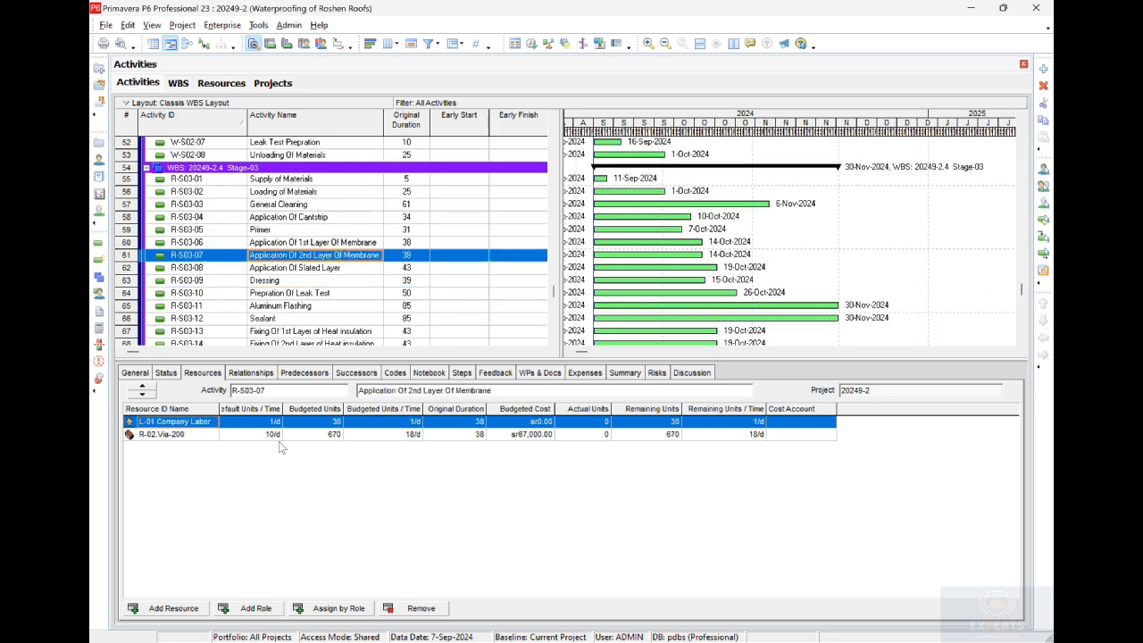
scroll(350, 303, "down", 4)
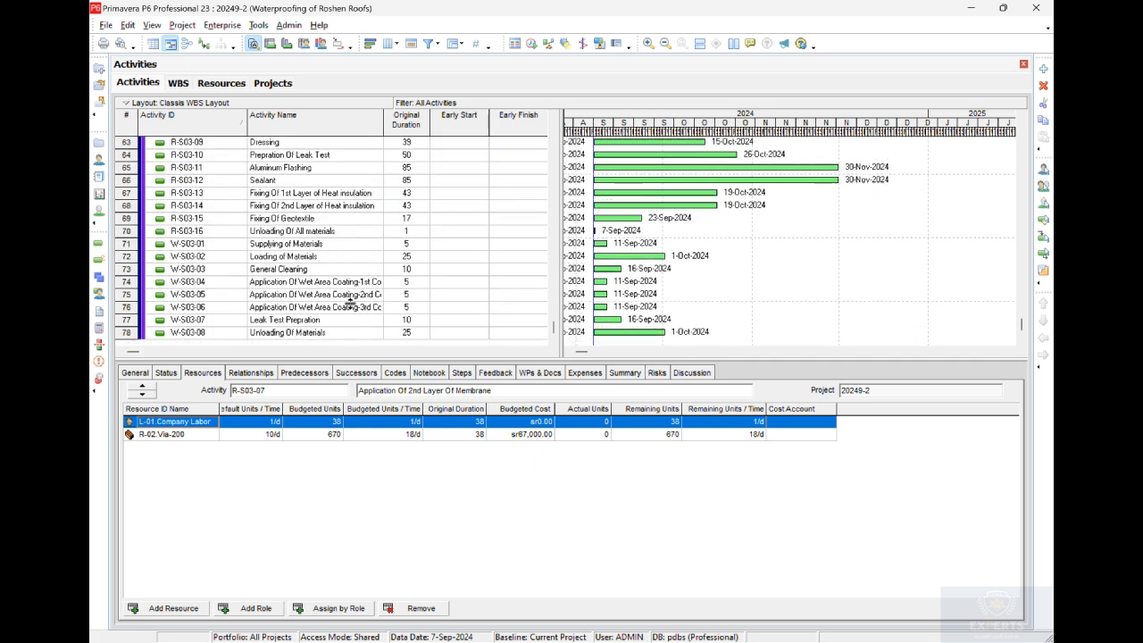
scroll(350, 303, "up", 8)
scroll(350, 303, "up", 10)
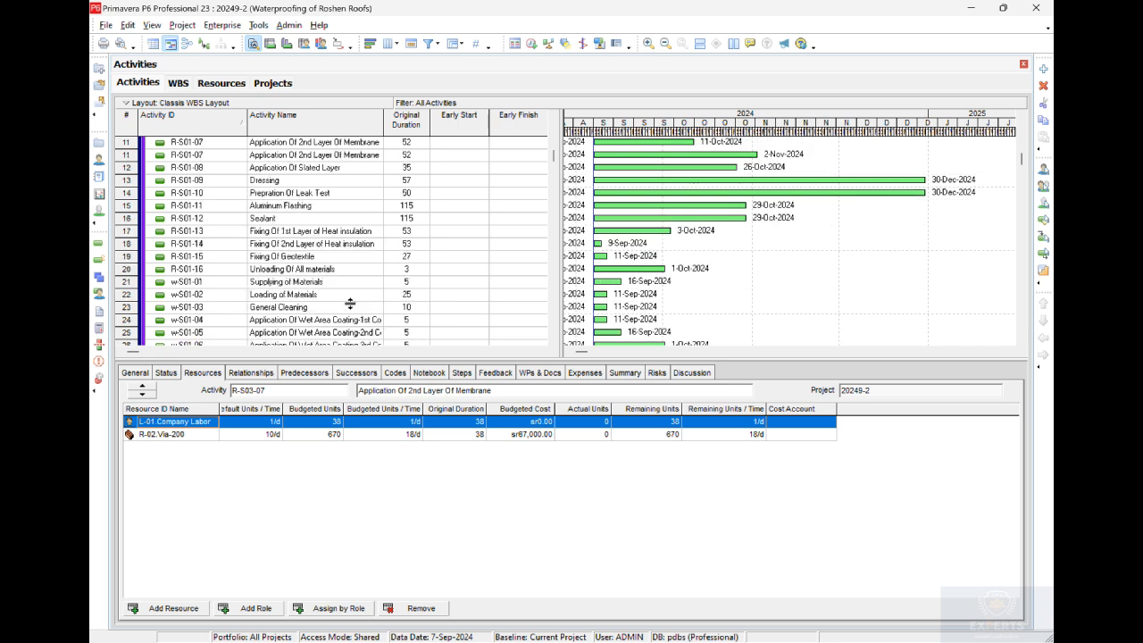
scroll(350, 304, "up", 4)
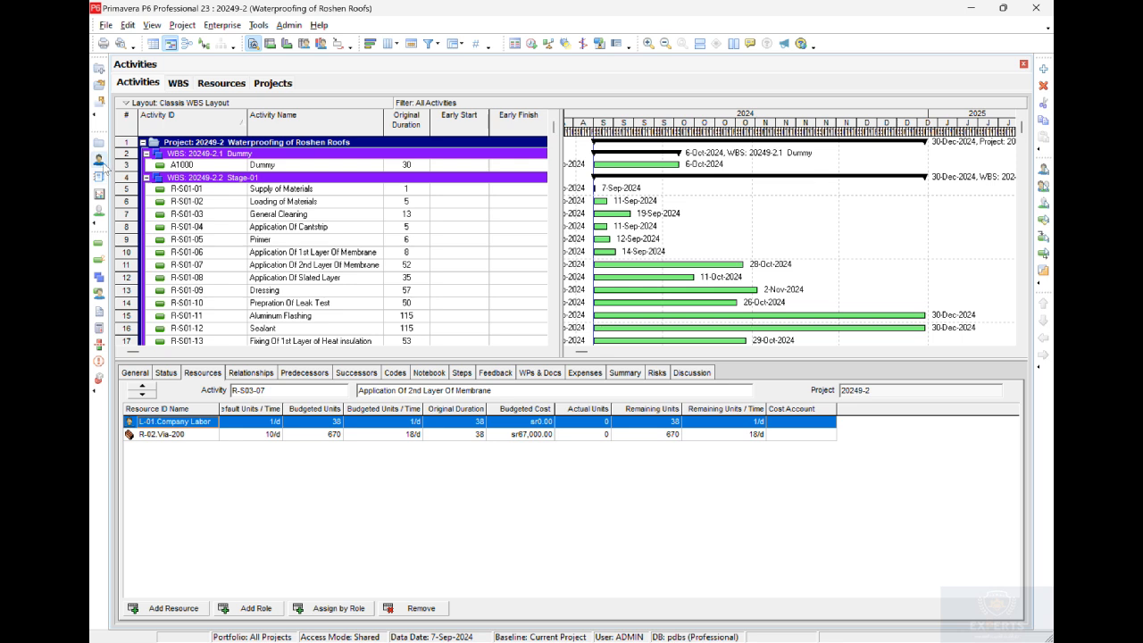
- Check the imported resources list and the project's WBS elements, and return to the activities view
left_click(99, 161)
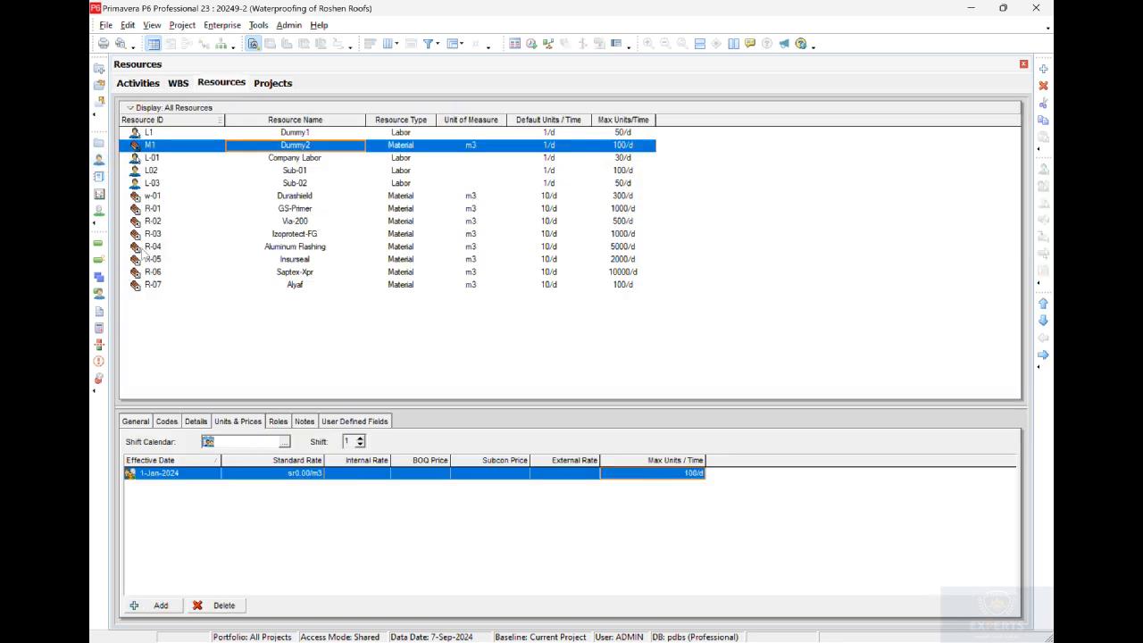
left_click(99, 277)
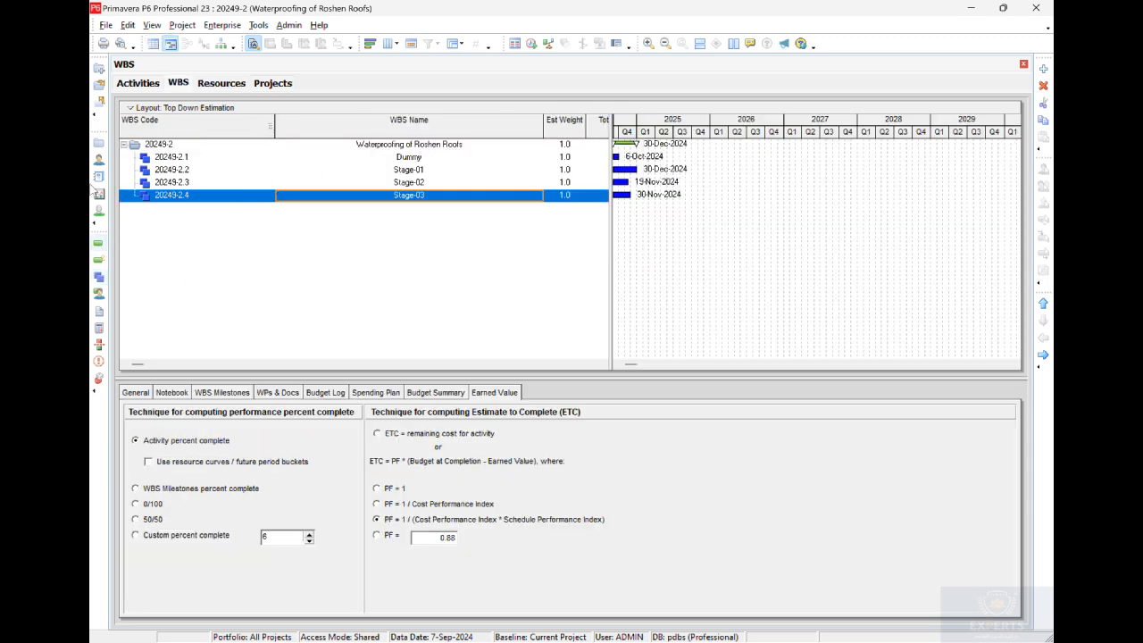
left_click(99, 243)
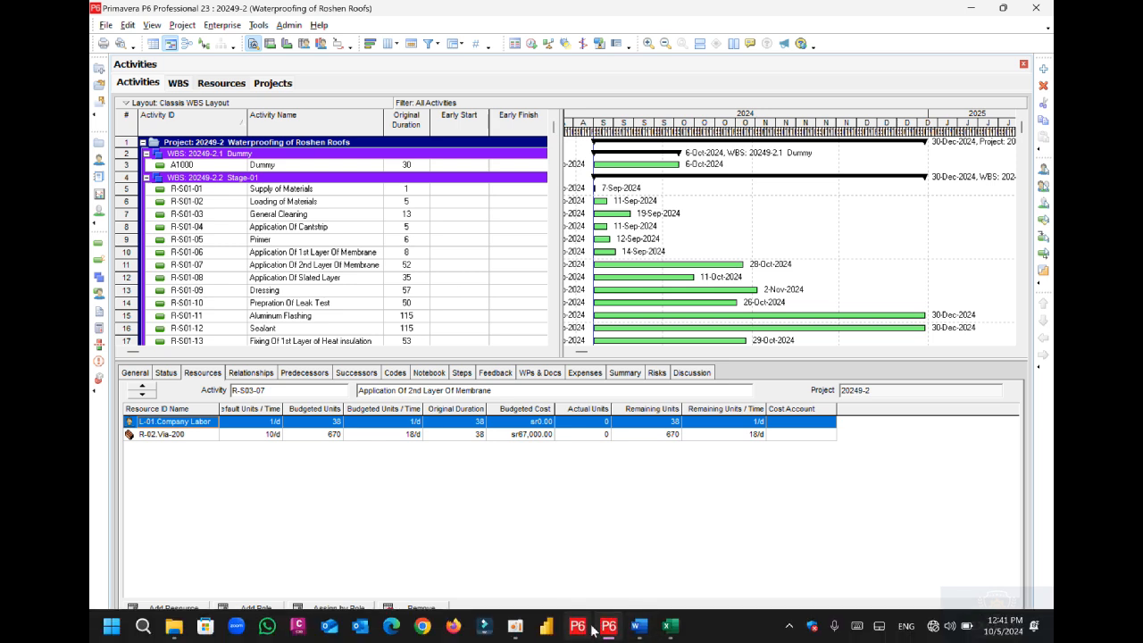
- Switch to Word to review the handwritten comparison of the Manual, Excel, Notepad and Primavera methods, and return to Primavera P6
left_click(639, 629)
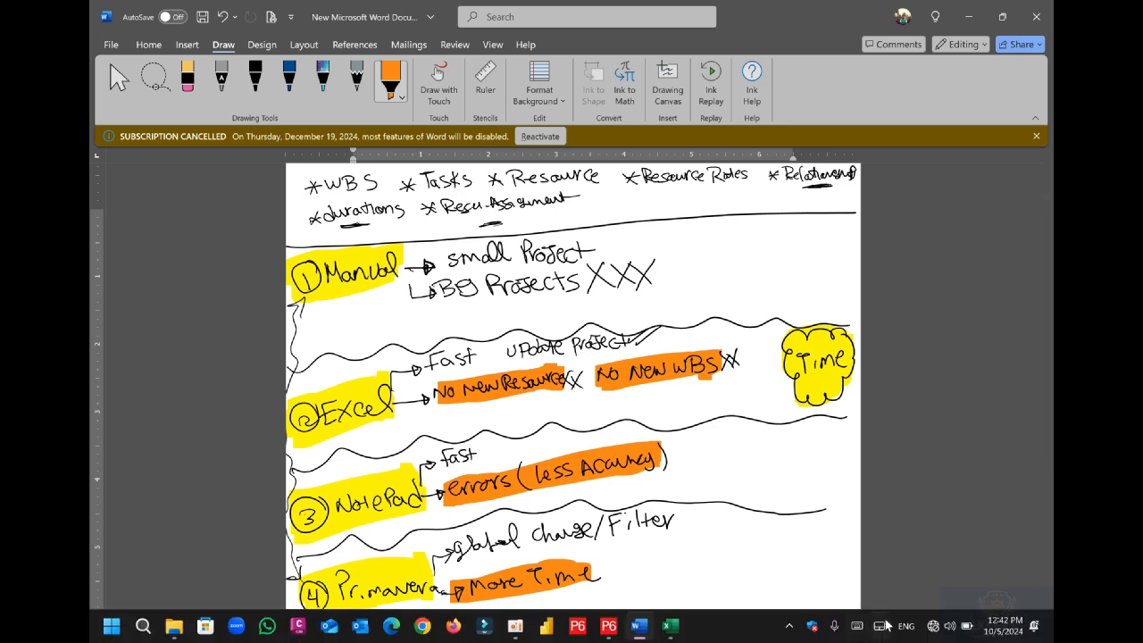
left_click(615, 629)
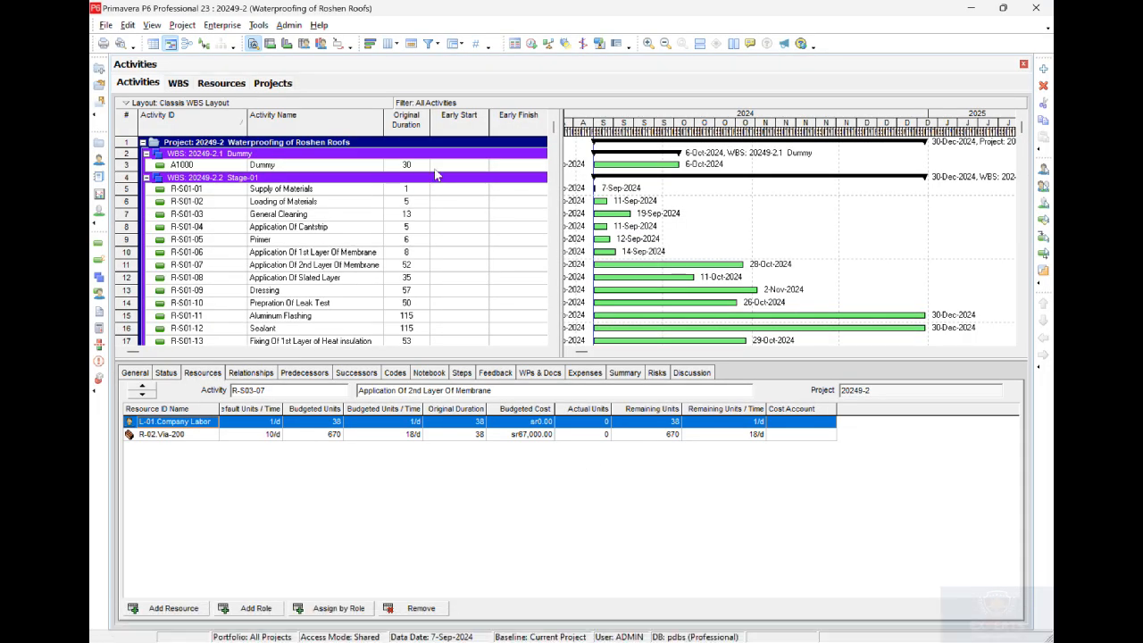
- Add the Budgeted Total Cost column from the Costs group to the activity table and widen the table to show it
right_click(495, 133)
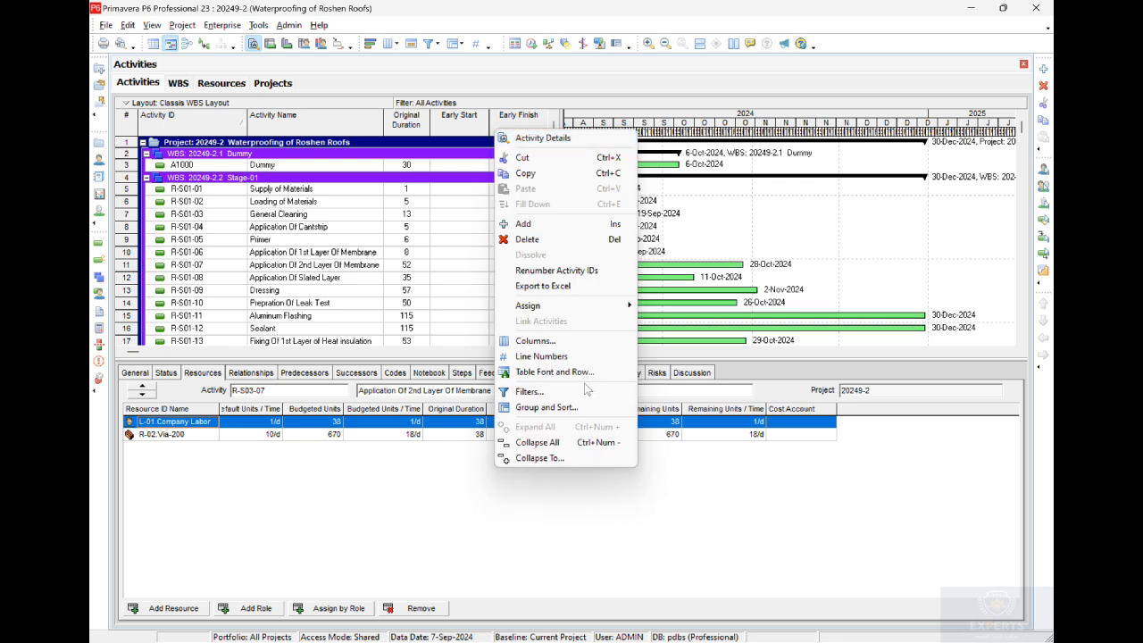
left_click(534, 340)
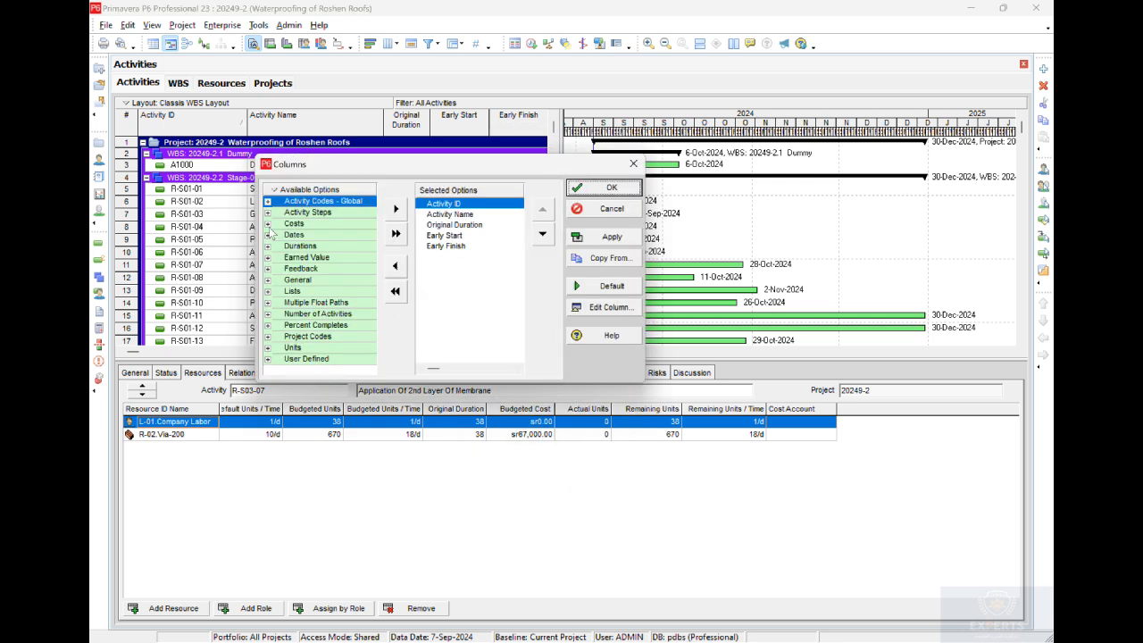
left_click(268, 224)
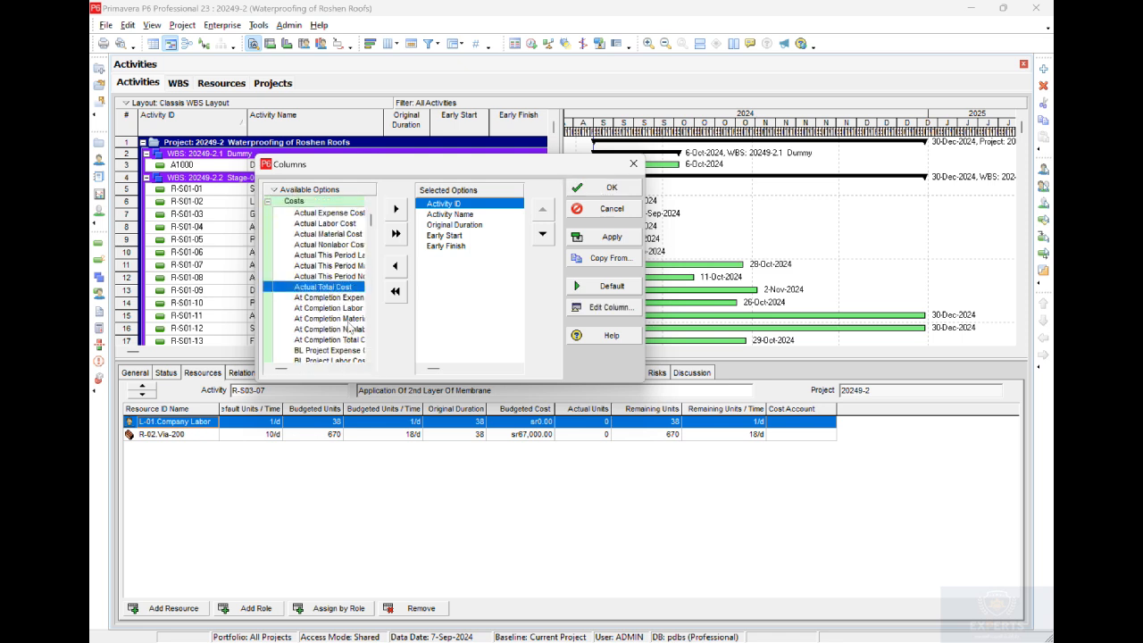
scroll(340, 271, "down", 1)
left_click(340, 271)
scroll(341, 271, "down", 3)
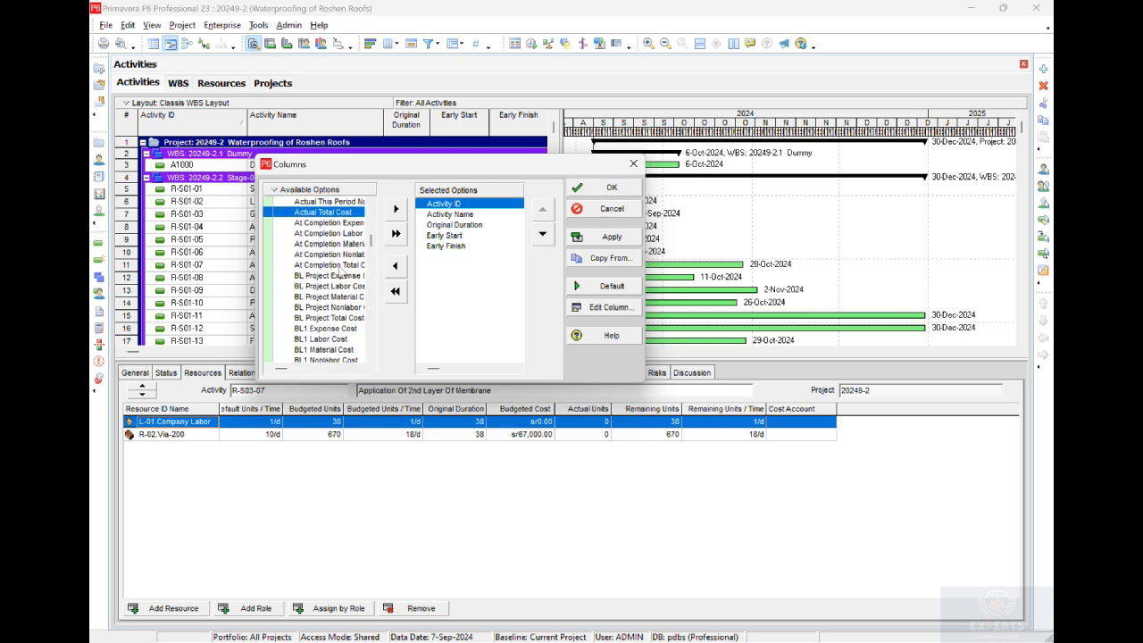
scroll(340, 273, "down", 1)
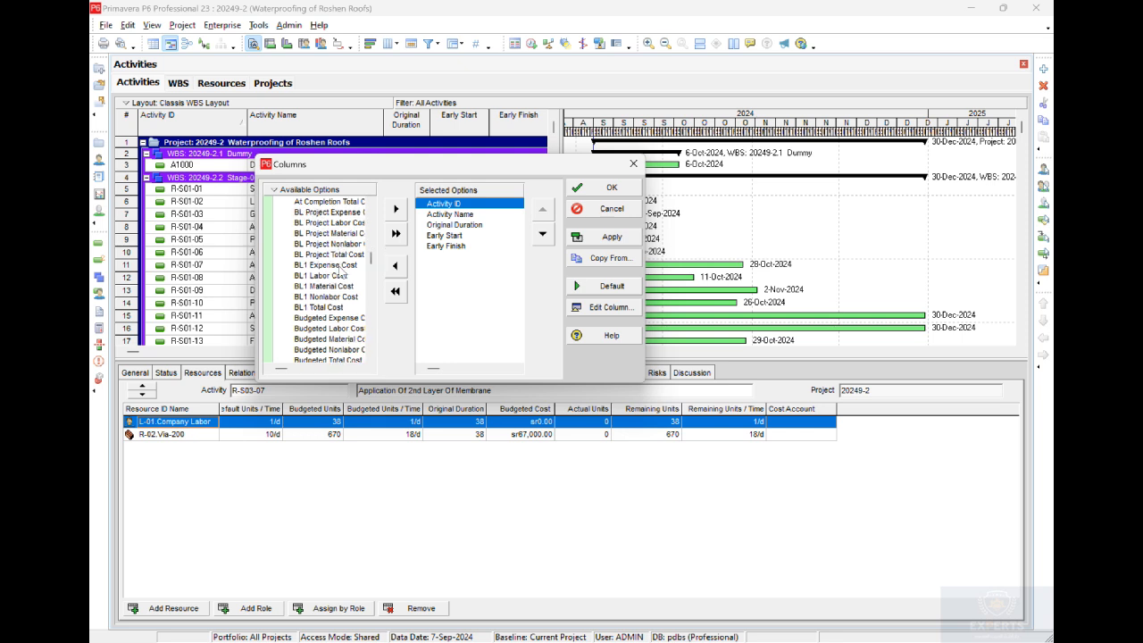
left_click(354, 359)
scroll(349, 343, "down", 1)
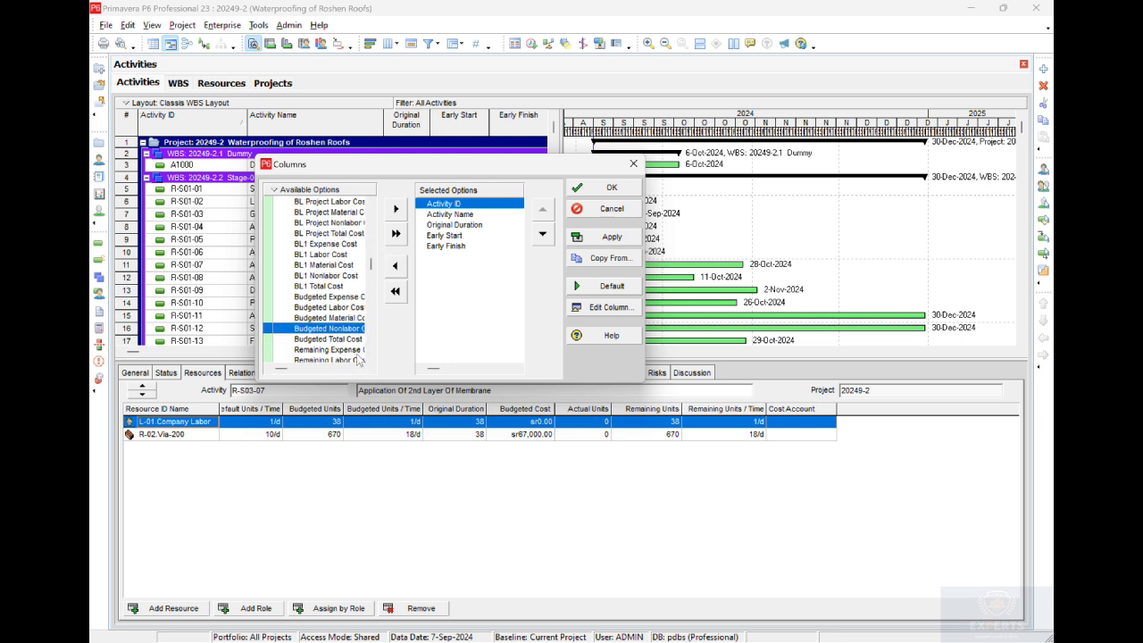
left_click(445, 246)
left_click(396, 209)
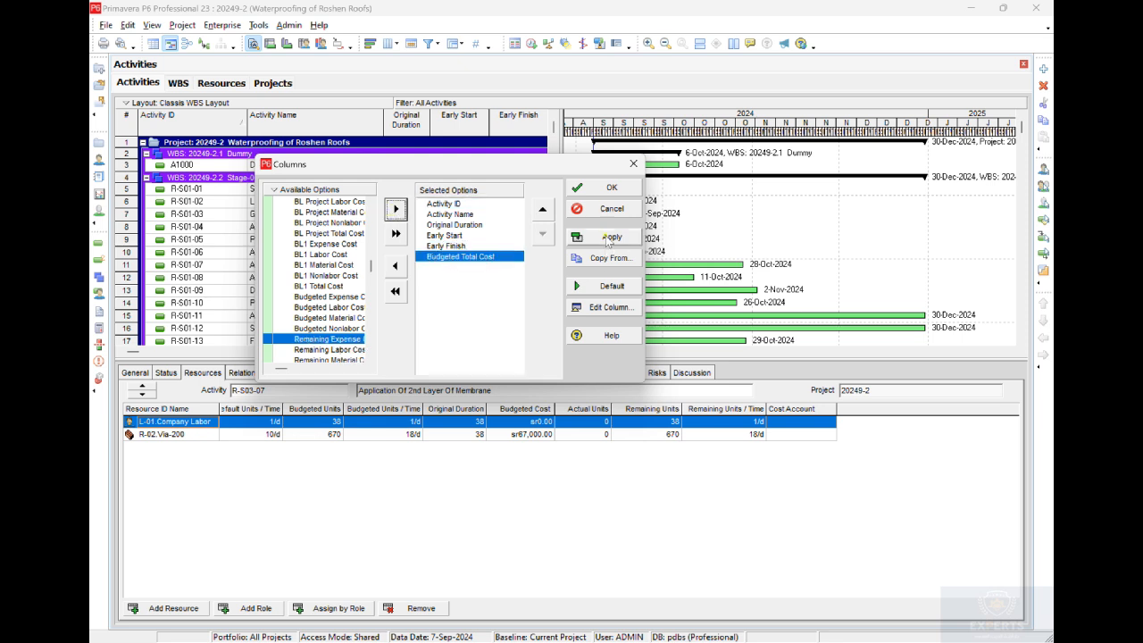
left_click(612, 237)
left_click(611, 187)
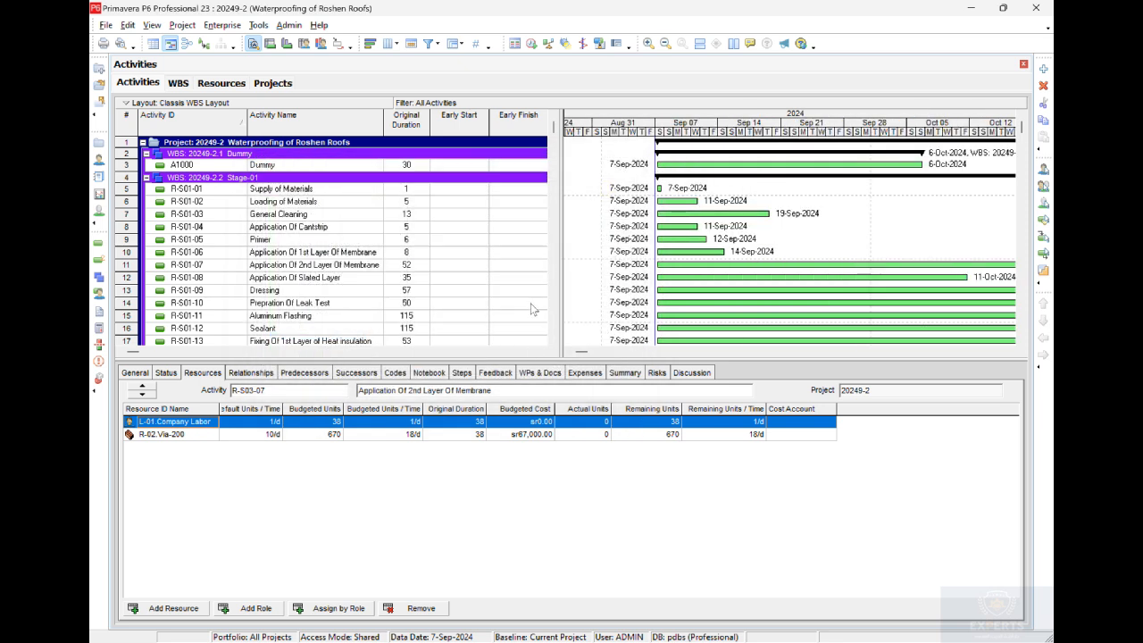
left_click_drag(560, 312, 678, 304)
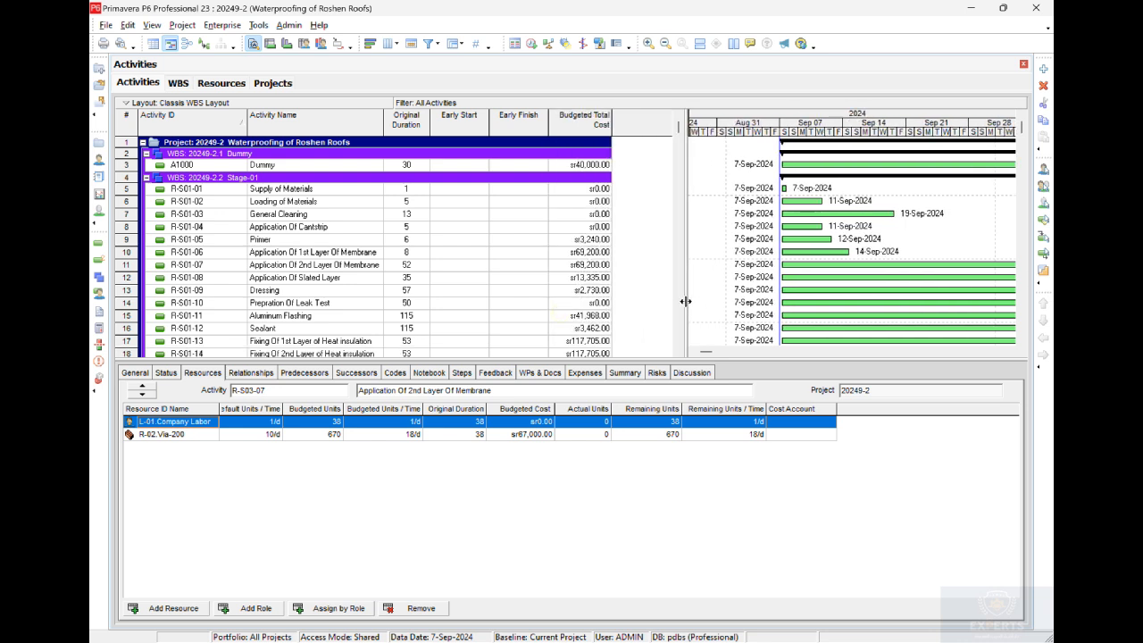
- Examine the budgeted total cost of the activities from Stage-01 through Stage-03
scroll(591, 263, "down", 2)
scroll(591, 280, "down", 10)
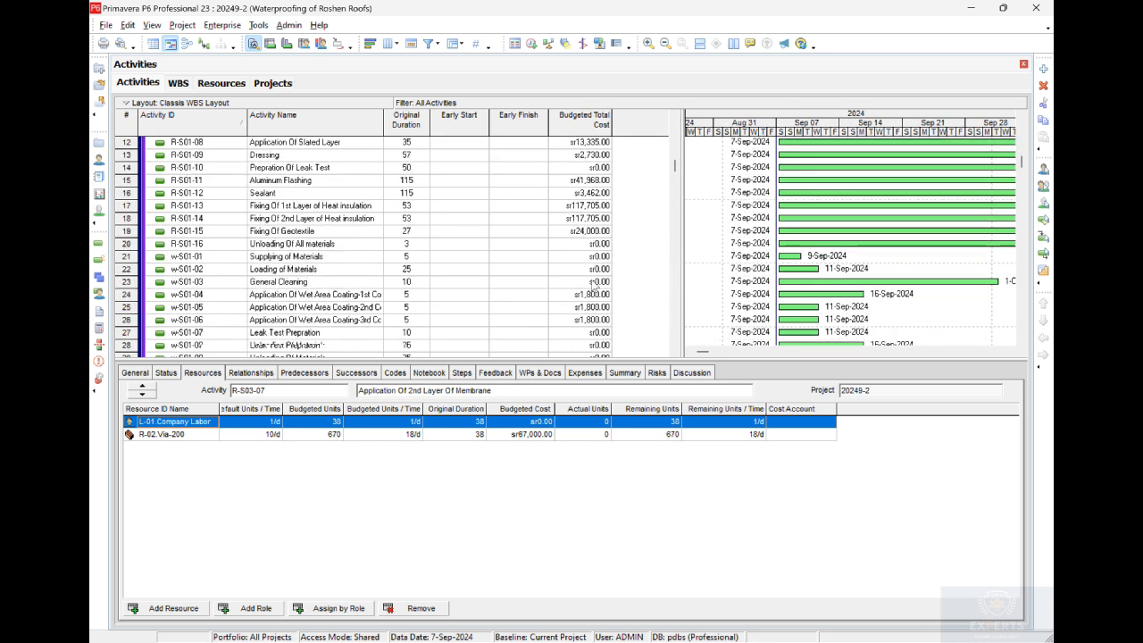
scroll(592, 284, "down", 7)
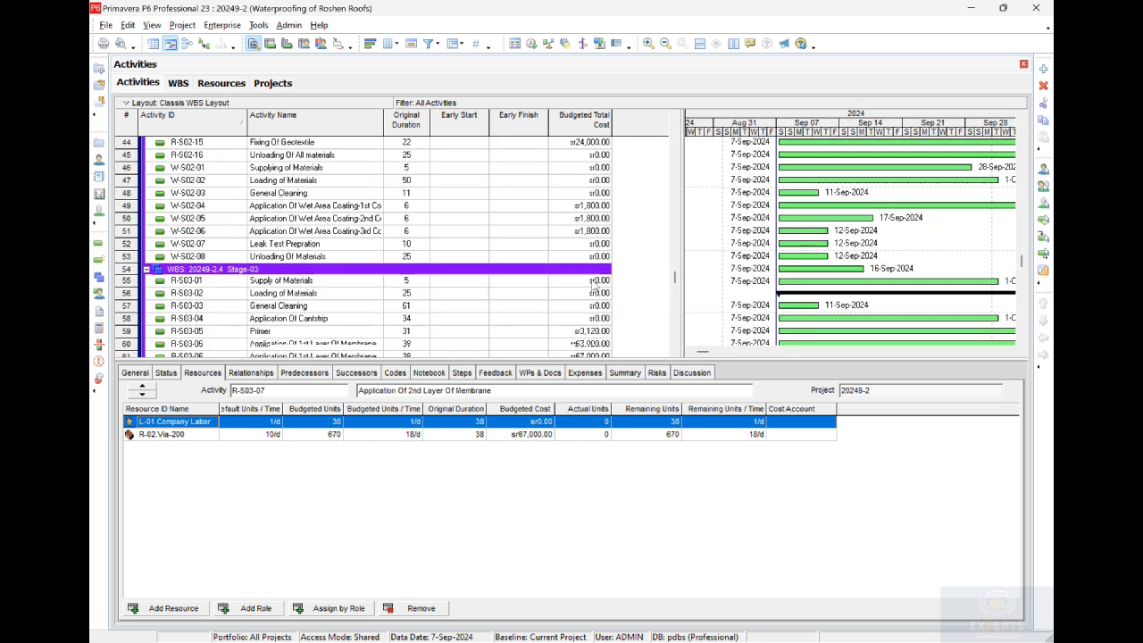
scroll(593, 284, "down", 1)
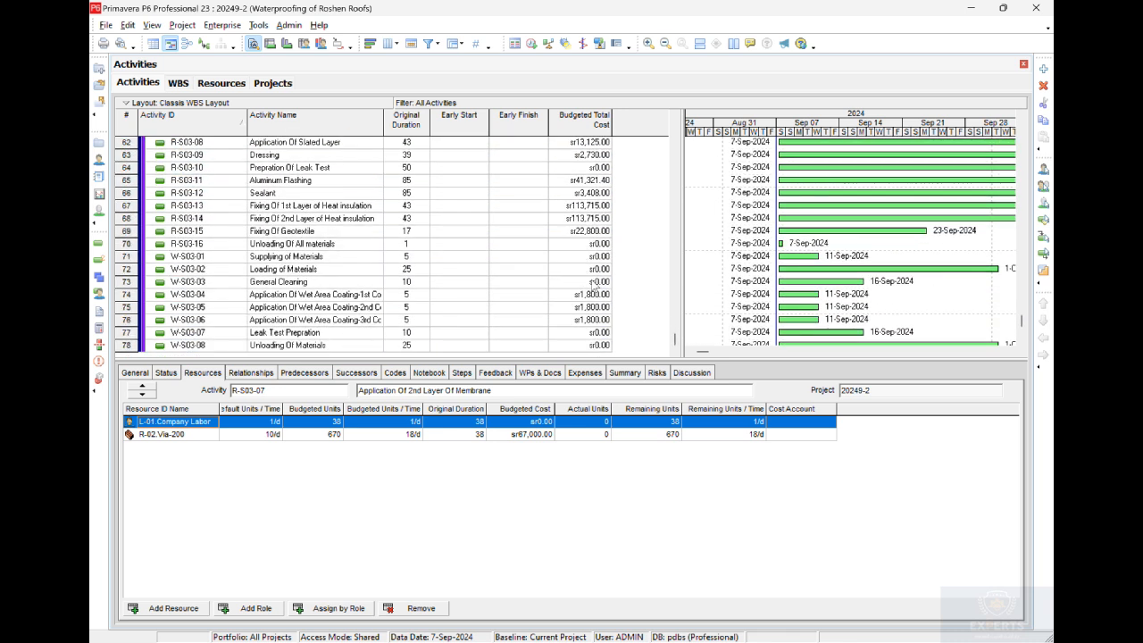
scroll(593, 284, "up", 10)
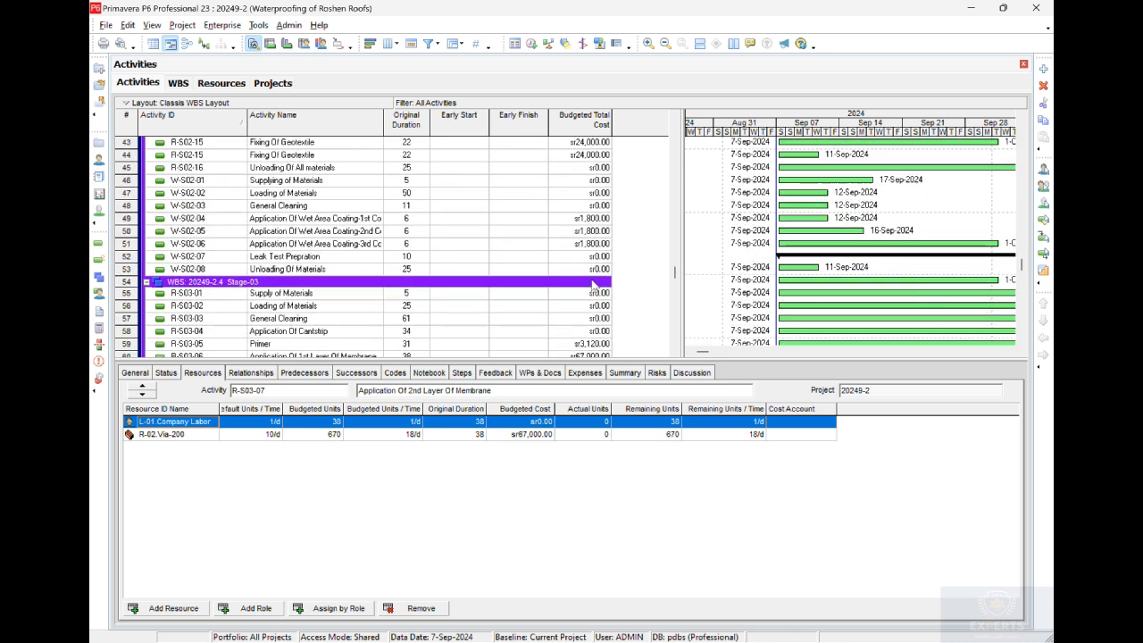
scroll(593, 284, "up", 11)
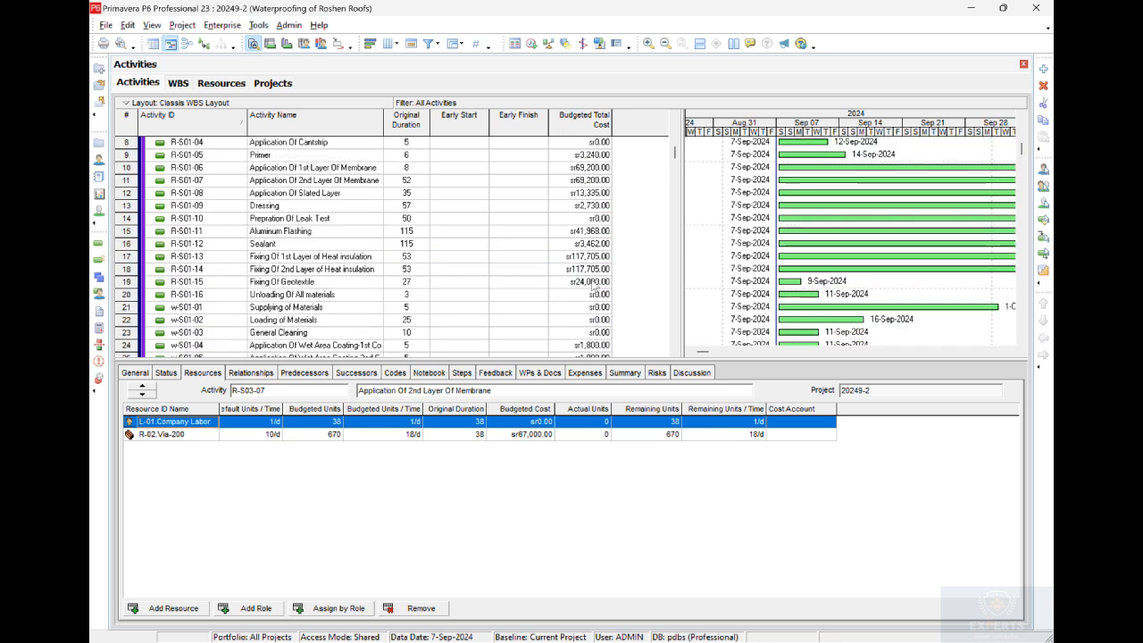